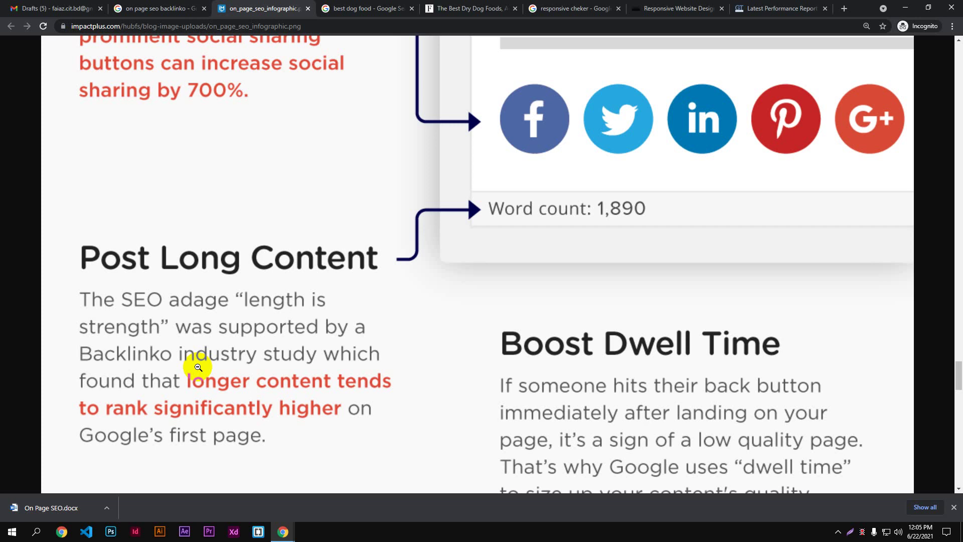
- View the infographic's Post Long Content advice, and open the family estrangement article from Fatherly's Love & Money section
scroll(198, 367, "down", 1)
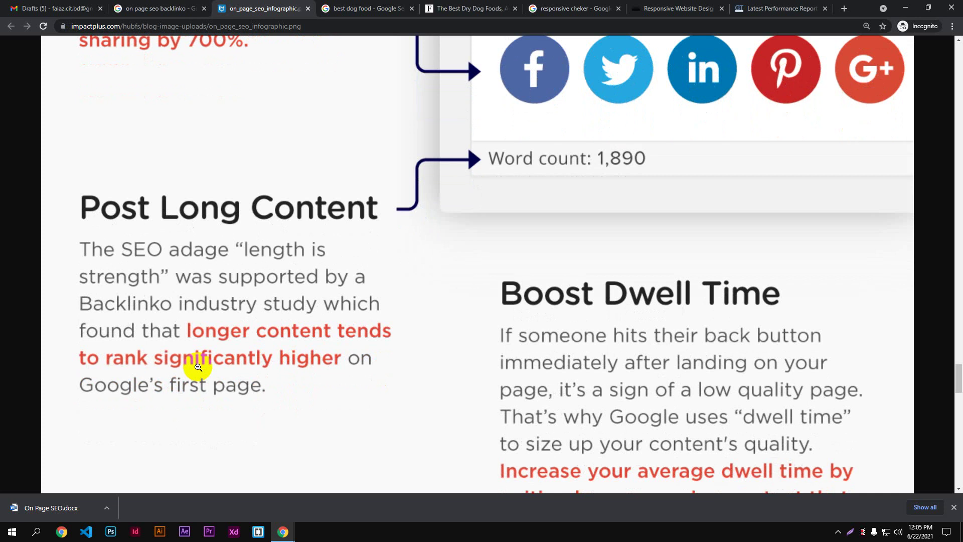
left_click(442, 9)
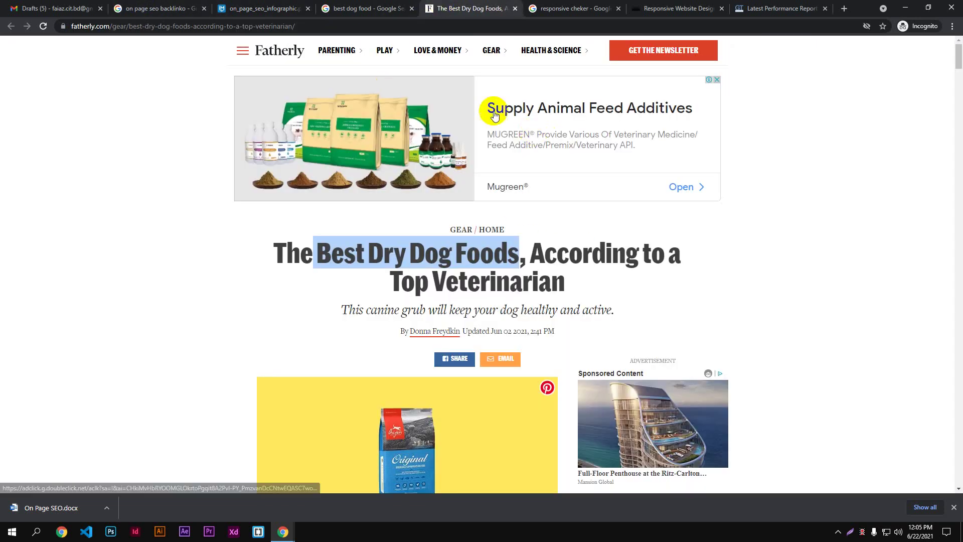
left_click(442, 52)
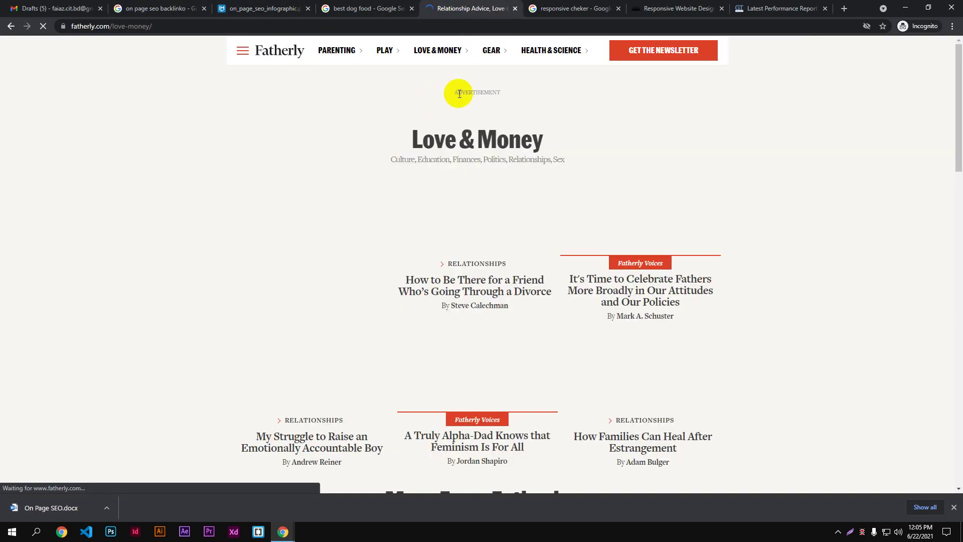
left_click(689, 329)
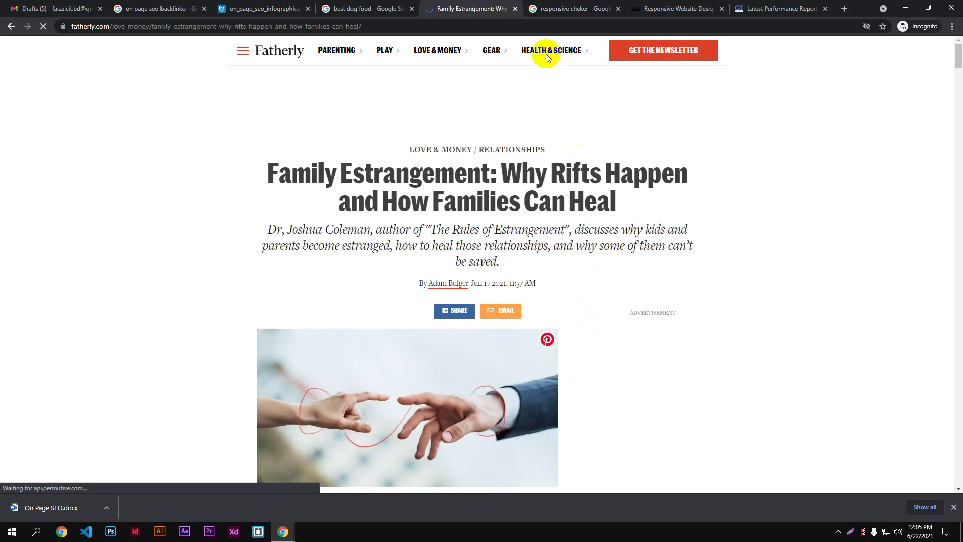
- Open the article about getting a COVID vaccine while pregnant from Fatherly's Health & Science section
left_click(545, 52)
scroll(365, 370, "down", 2)
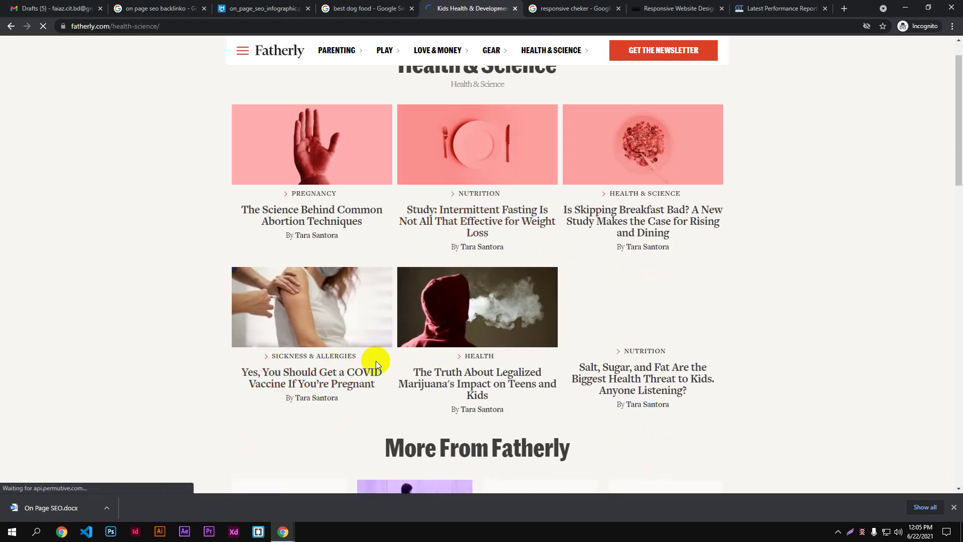
scroll(438, 285, "down", 3)
left_click(337, 158)
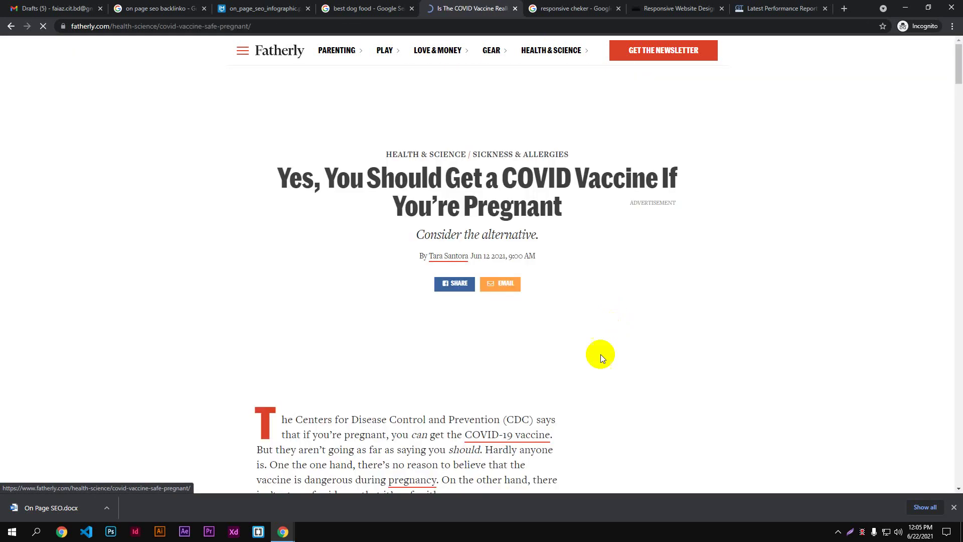
- Open the trending unique baby girl names article from the vaccine article and view its headline
scroll(619, 286, "down", 4)
left_click(615, 226)
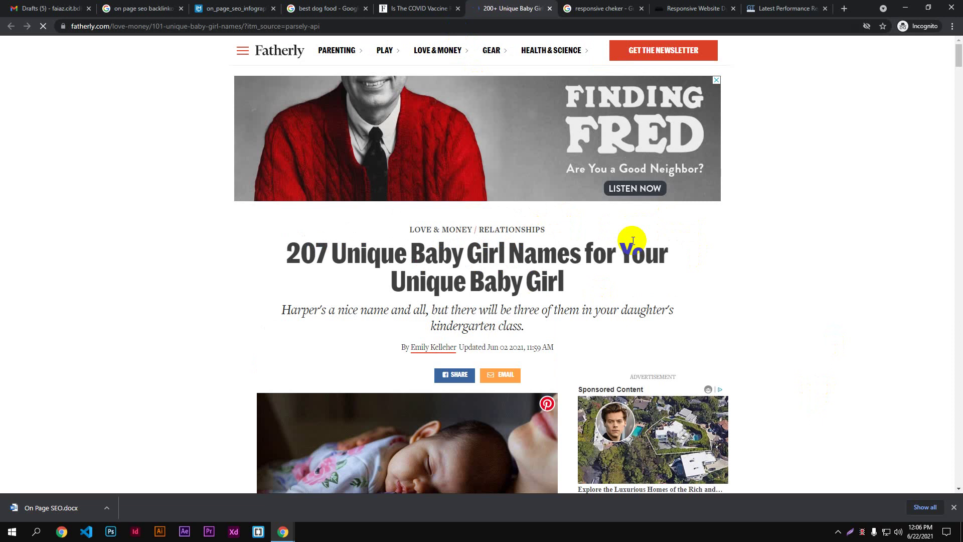
left_click(641, 237)
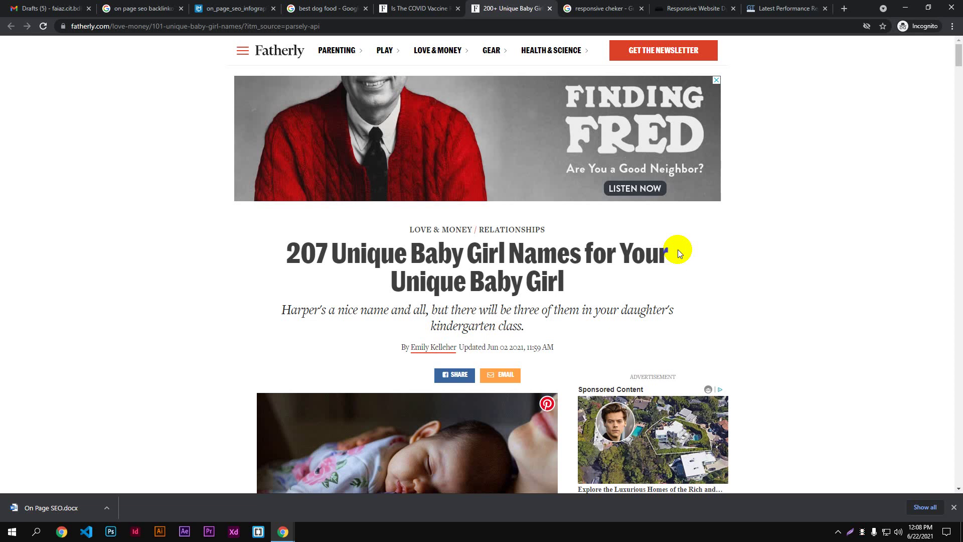
left_click(727, 244)
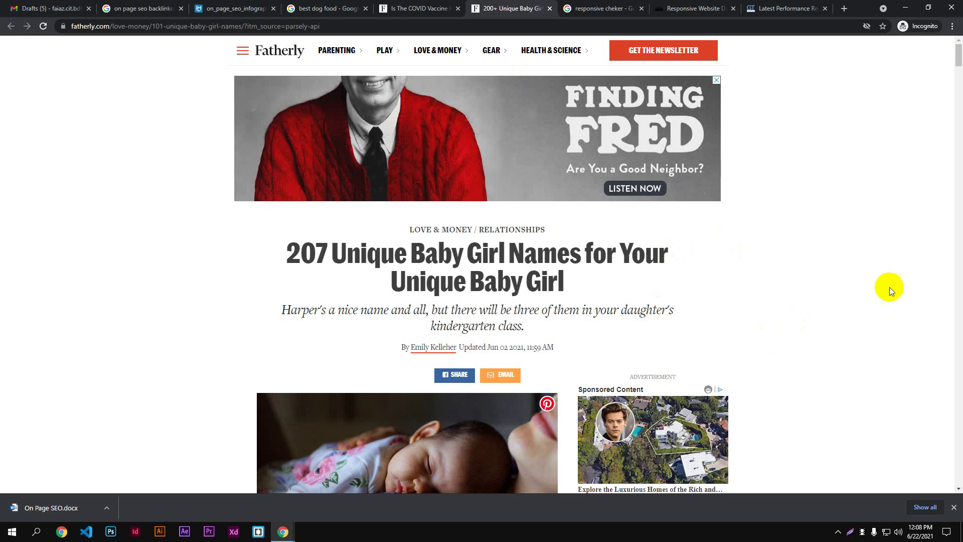
double_click(600, 242)
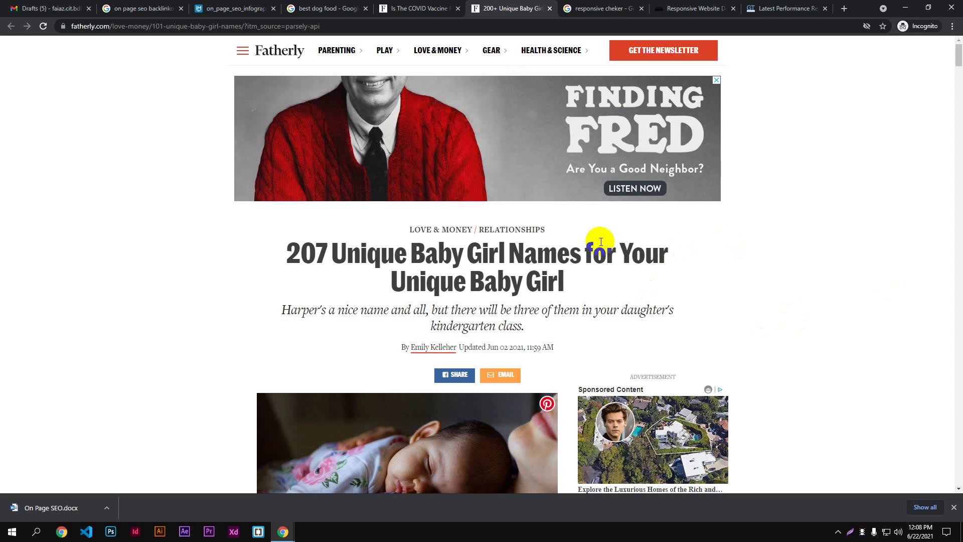
- Examine the baby girl names article, including its name lists, headline, introduction and embedded advertisements
scroll(191, 180, "down", 8)
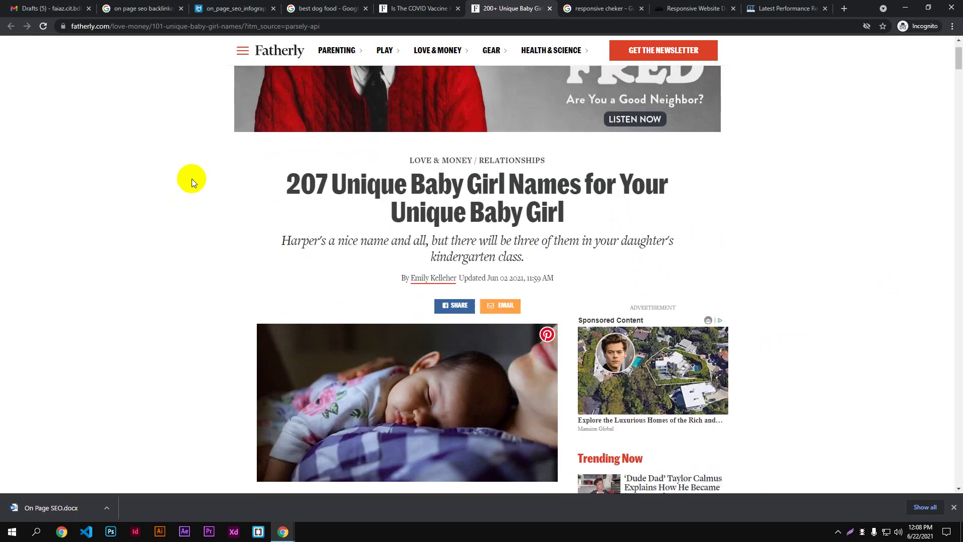
scroll(192, 178, "down", 20)
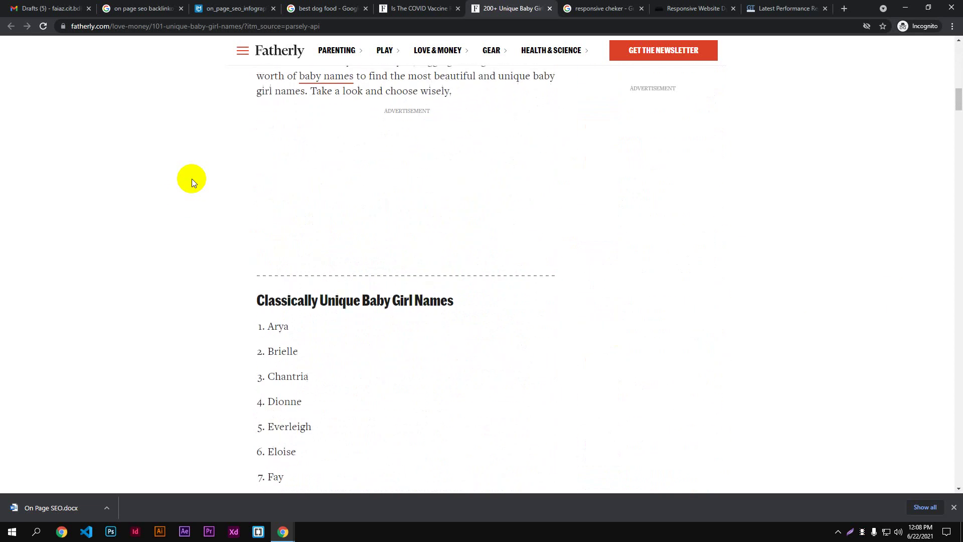
scroll(191, 178, "down", 20)
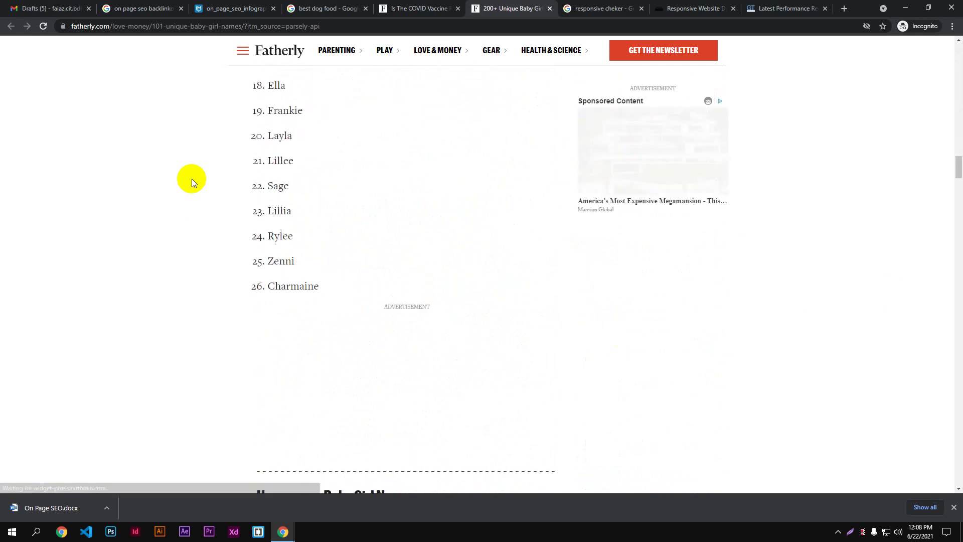
scroll(192, 179, "down", 5)
scroll(192, 178, "up", 14)
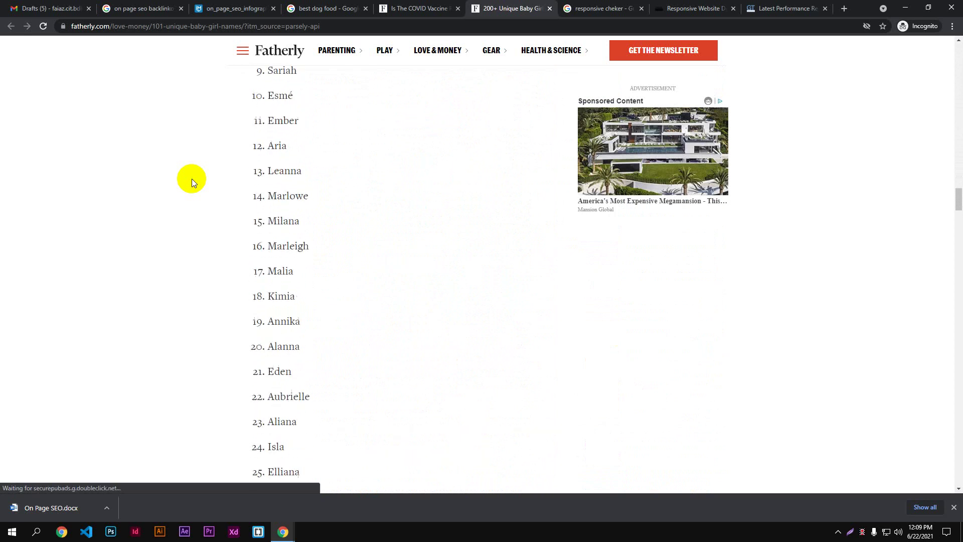
left_click_drag(958, 186, 957, 55)
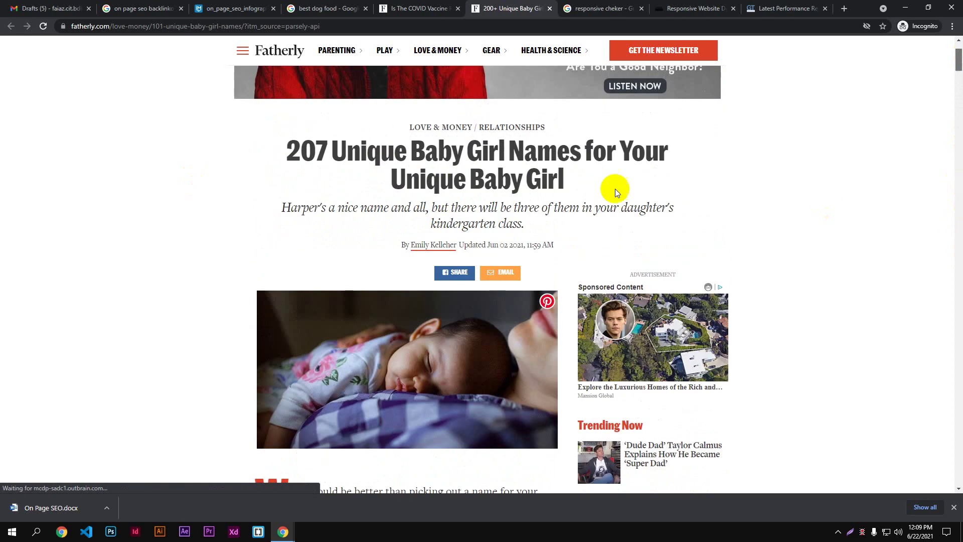
left_click_drag(434, 182, 450, 187)
scroll(323, 199, "down", 3)
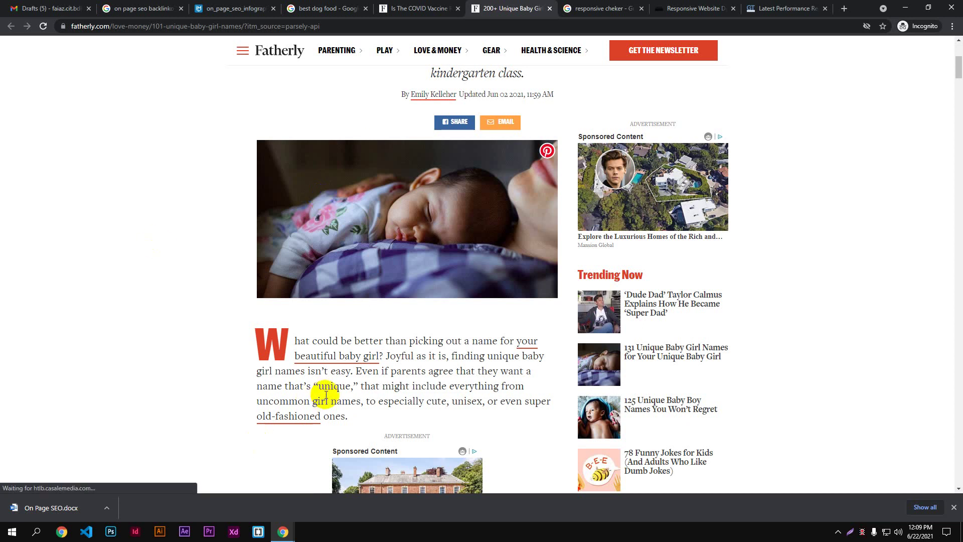
scroll(374, 285, "up", 1)
scroll(374, 285, "down", 5)
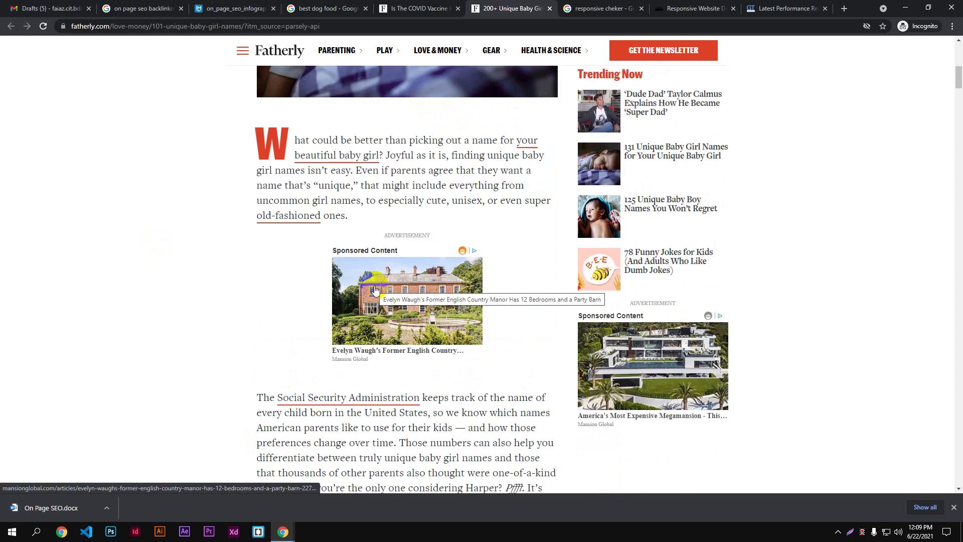
scroll(374, 285, "up", 5)
scroll(299, 290, "down", 1)
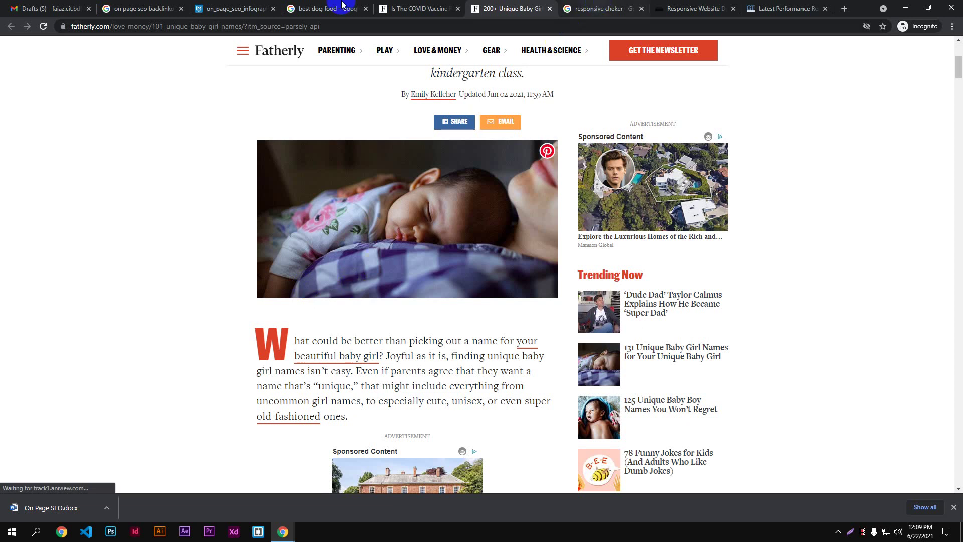
- Return to the infographic's Boost Dwell Time section and close the performance report, responsive checker, dog food search and Fatherly tabs
left_click(221, 4)
scroll(441, 346, "down", 2)
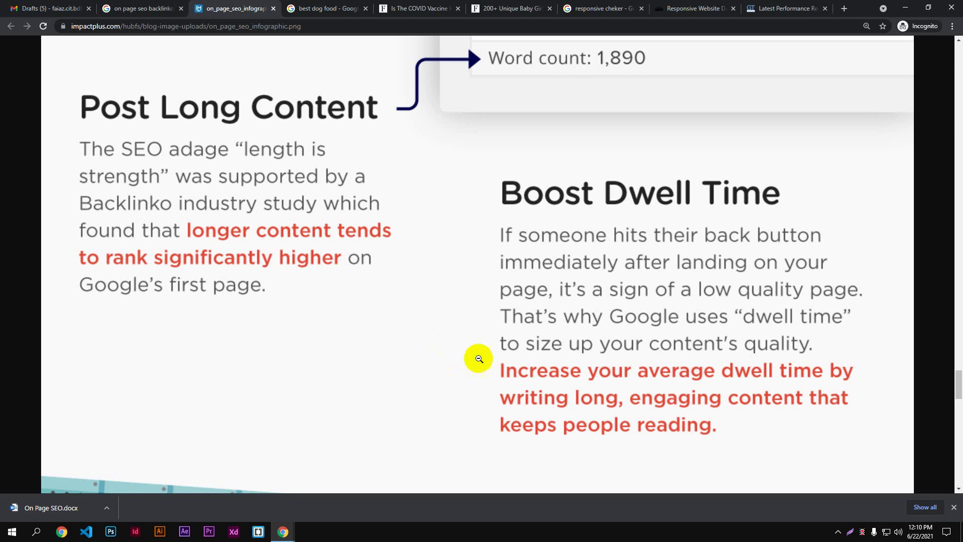
left_click(842, 10)
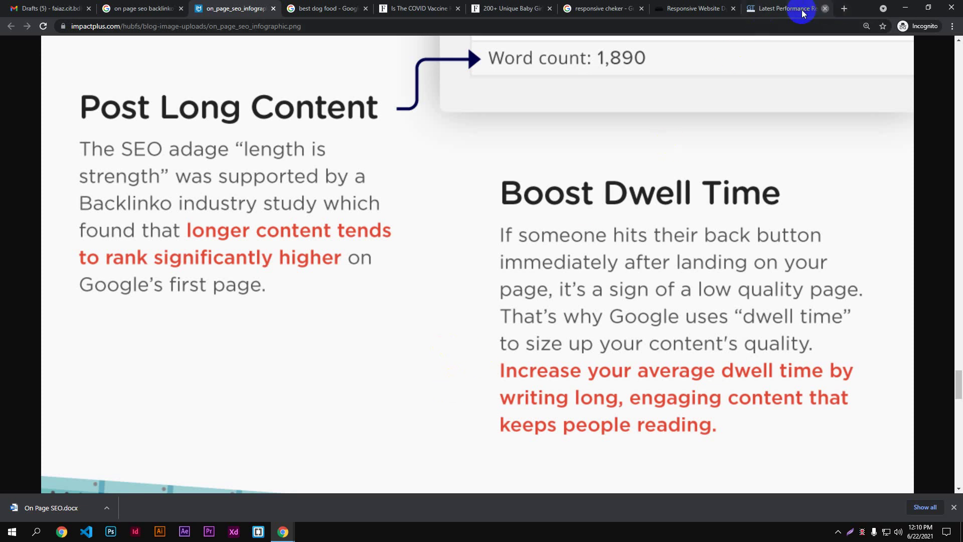
left_click(825, 8)
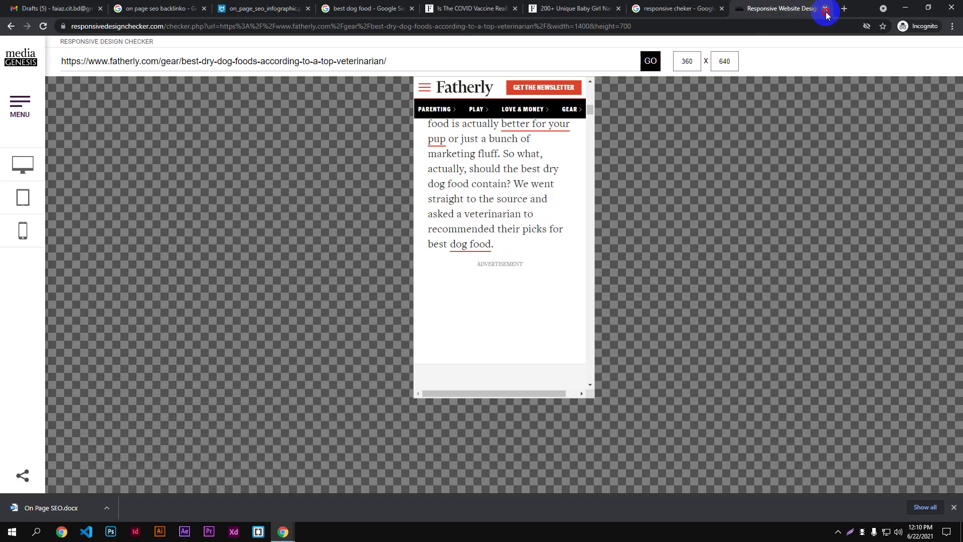
left_click(825, 9)
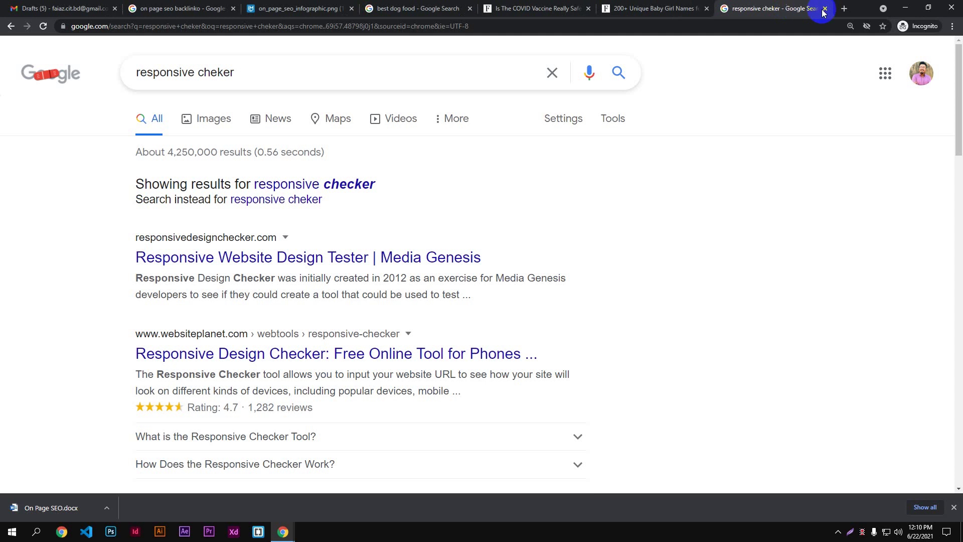
left_click(830, 9)
left_click(716, 9)
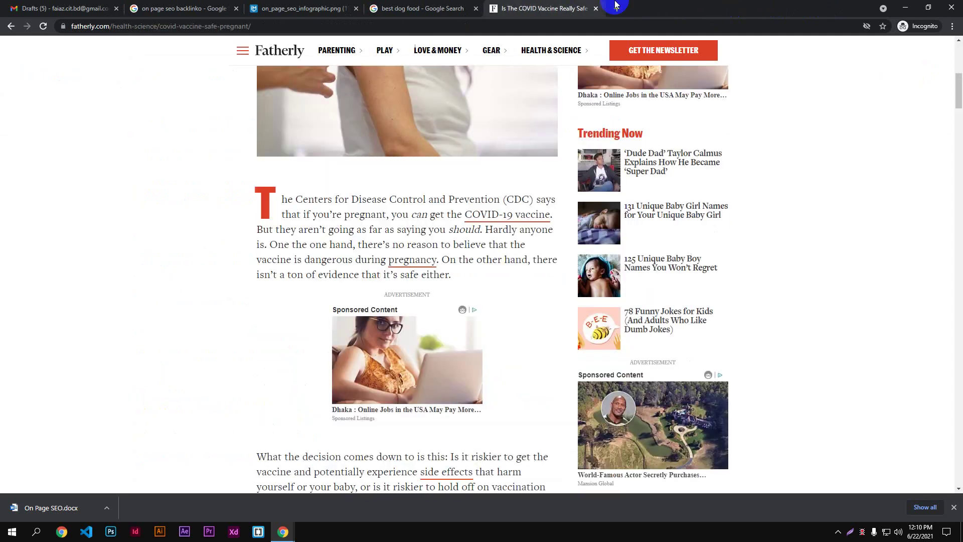
left_click(595, 9)
left_click(477, 9)
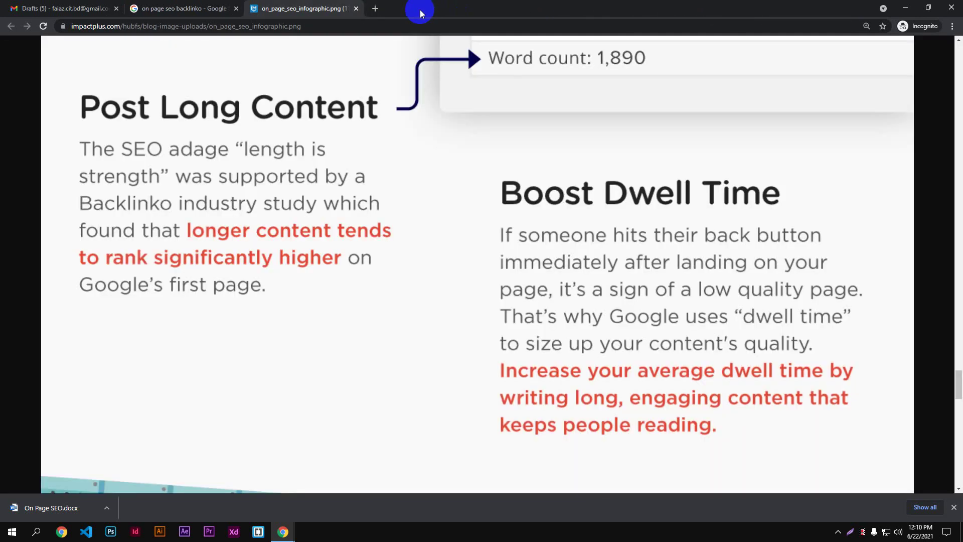
- Open the WordPress admin login page at creativeit.host/wp-admin in a new tab
left_click(375, 10)
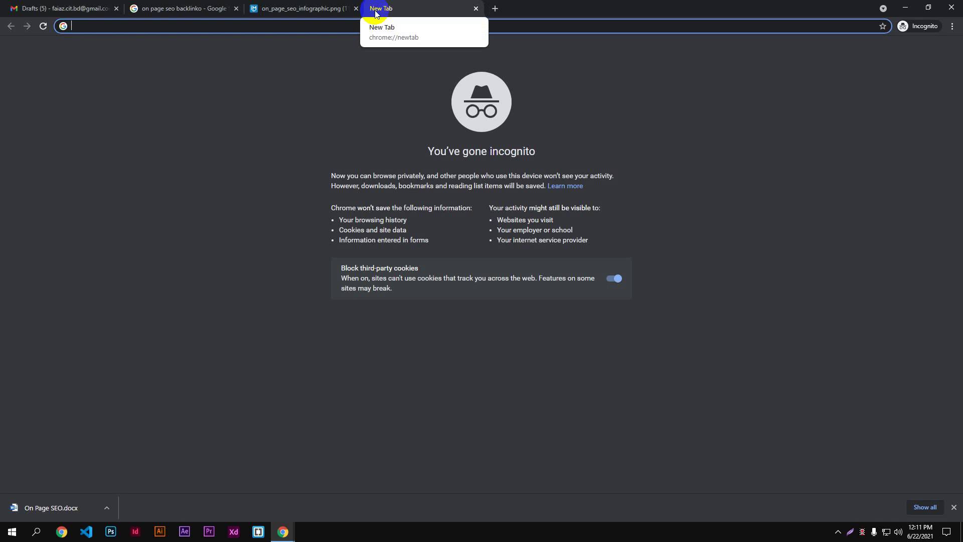
type("crea")
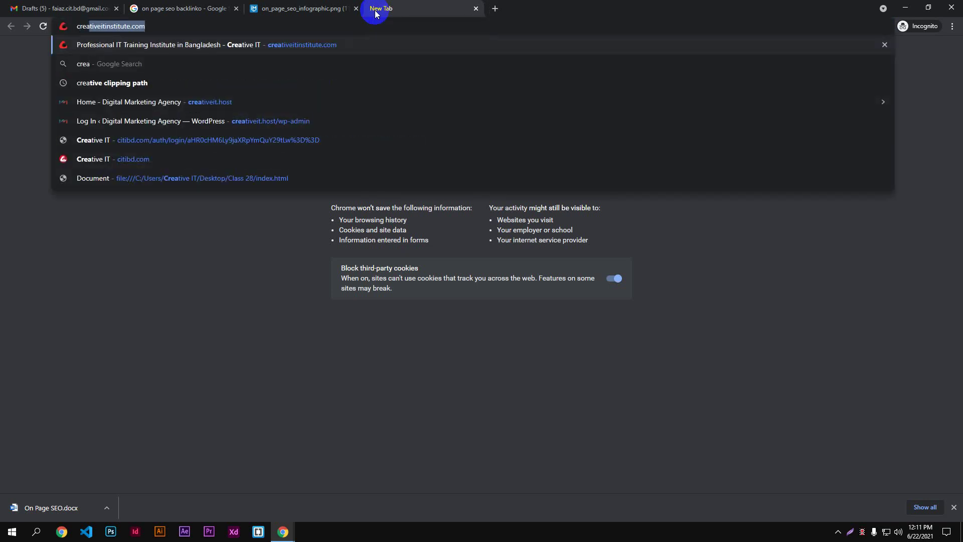
left_click(237, 102)
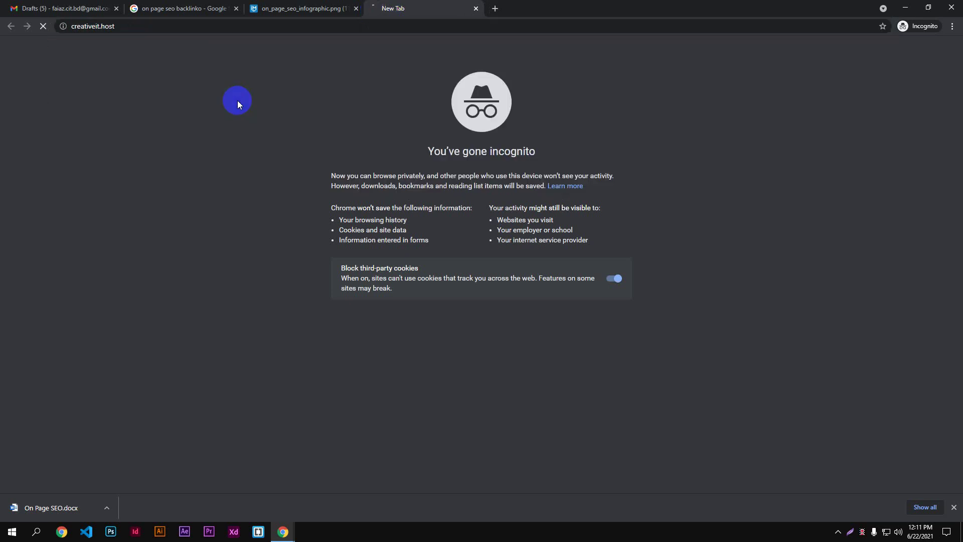
left_click(221, 28)
left_click(232, 28)
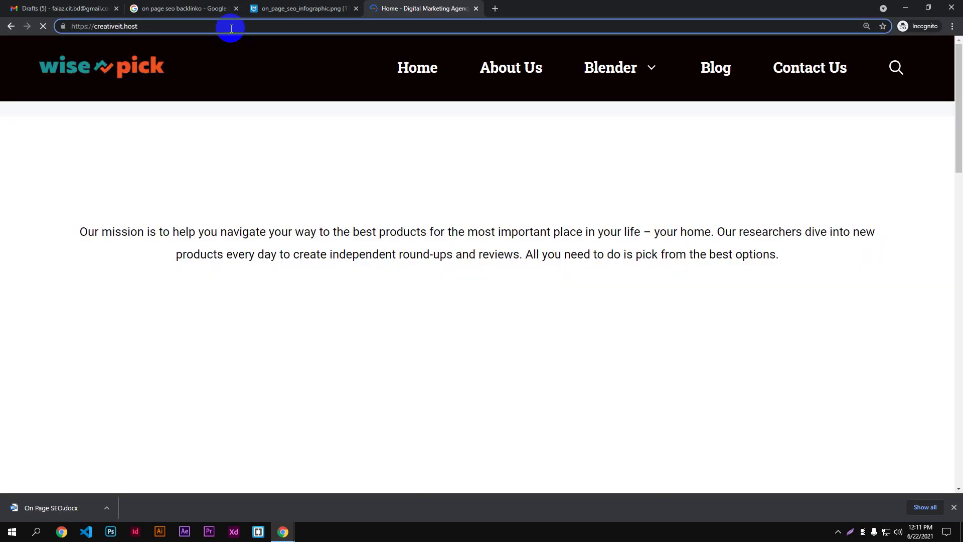
type("/wp-admin")
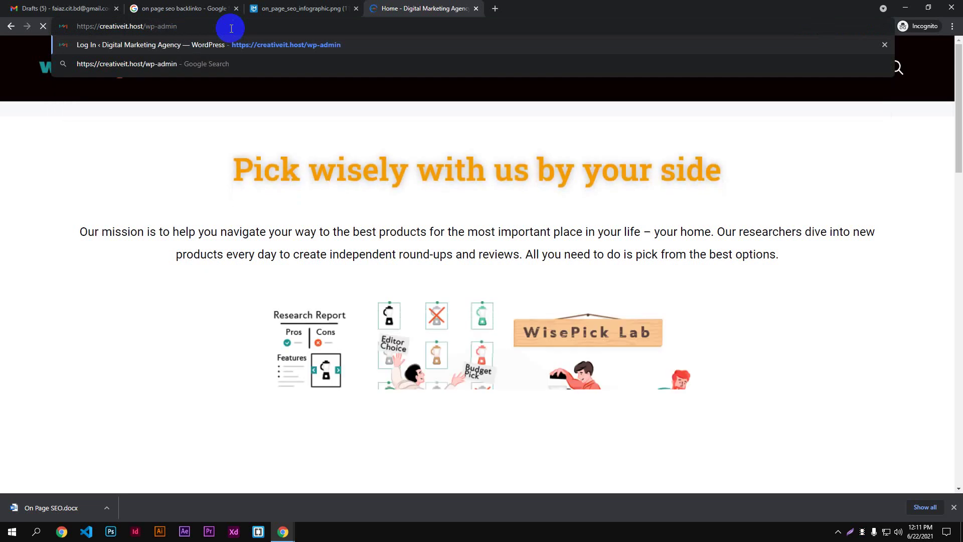
key("Return")
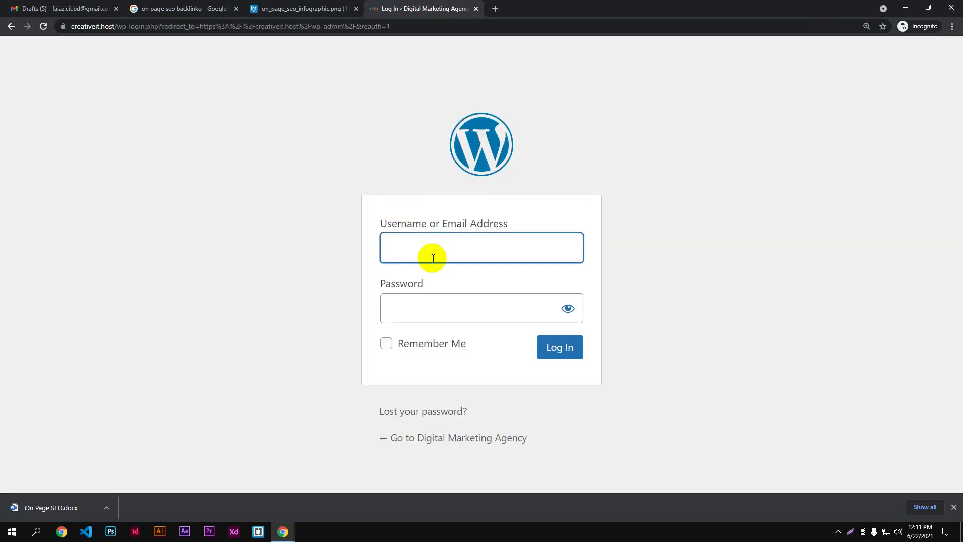
- Log in to the WordPress site as DMTraining by entering the account password
left_click(433, 257)
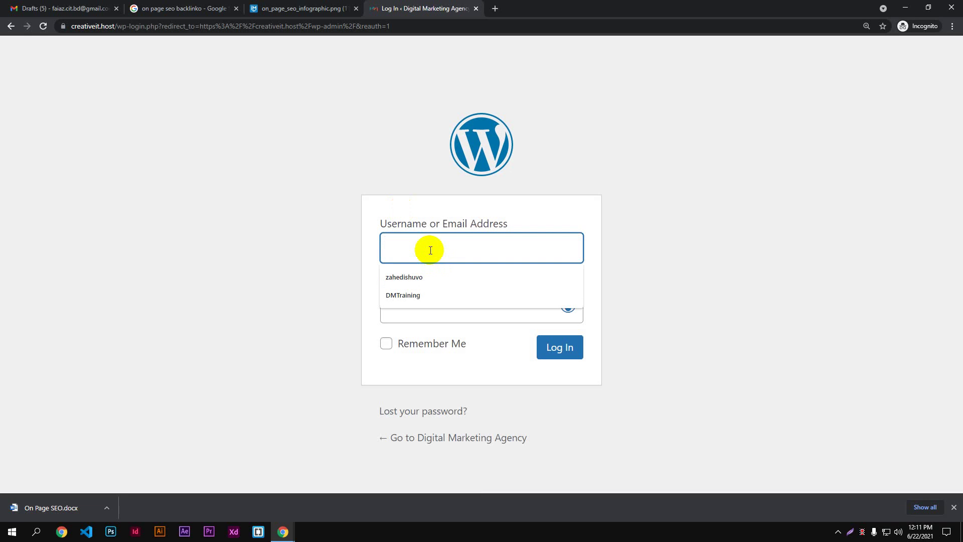
left_click(421, 295)
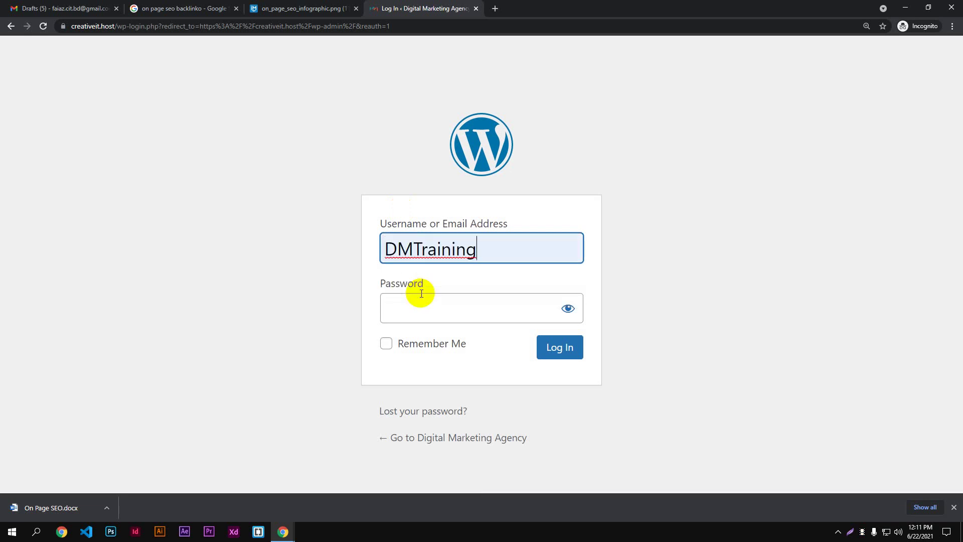
left_click(416, 308)
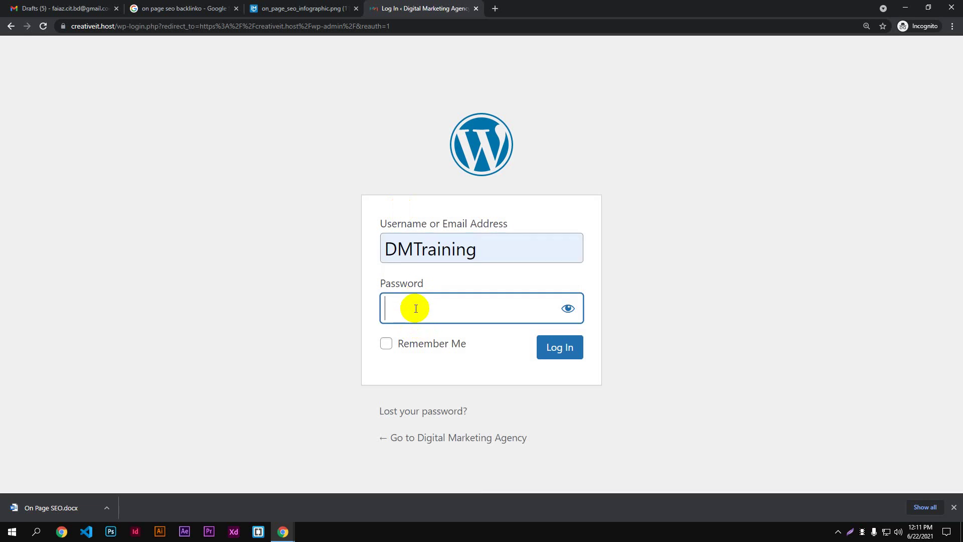
type("*")
key("BackSpace")
type("***************")
left_click(563, 358)
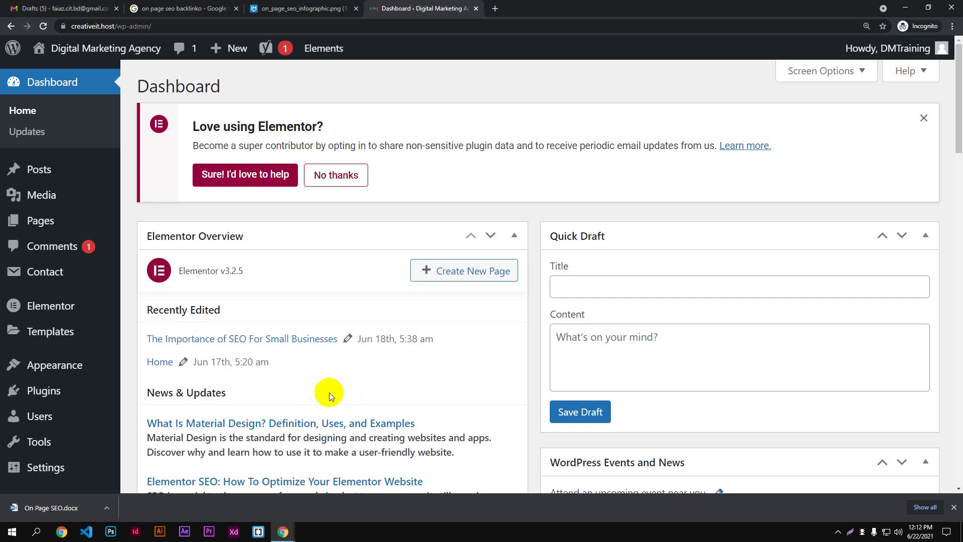
- Minimize the WordPress browser window and open the juicer content writing document in Word
left_click(905, 8)
left_click(58, 507)
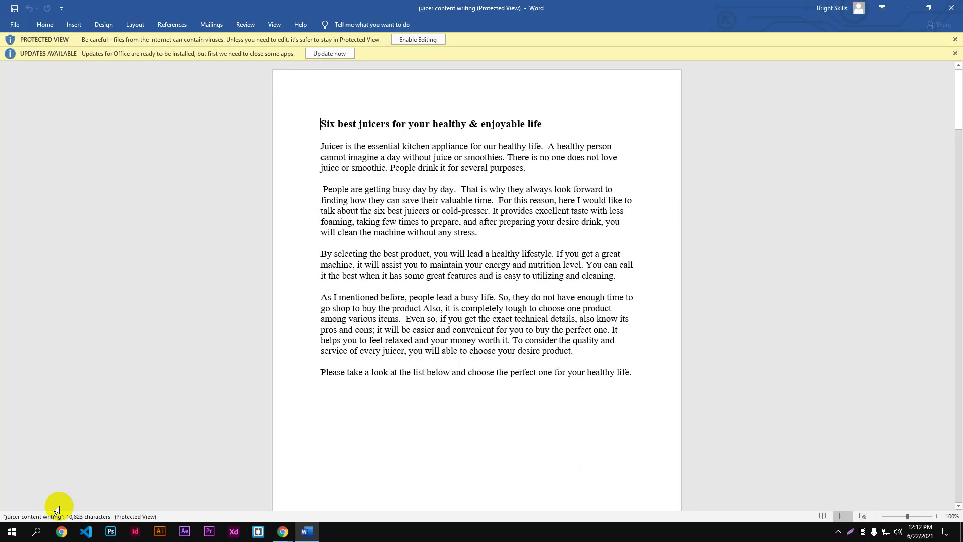
- Enable editing for the protected juicer document and undo the accidental deletion of the title's first letter
scroll(321, 374, "down", 5)
scroll(321, 374, "down", 3)
scroll(321, 374, "up", 6)
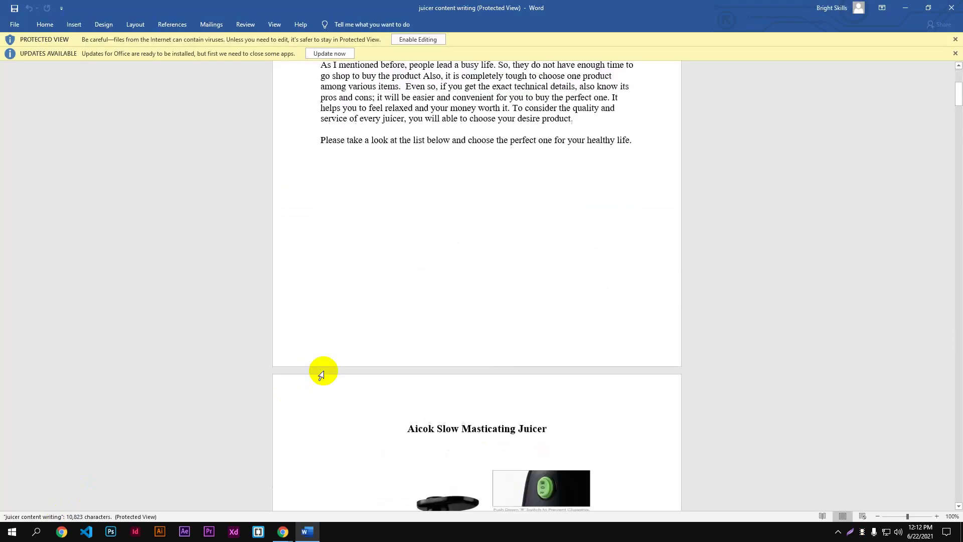
scroll(321, 373, "down", 8)
scroll(321, 374, "down", 3)
left_click(454, 315)
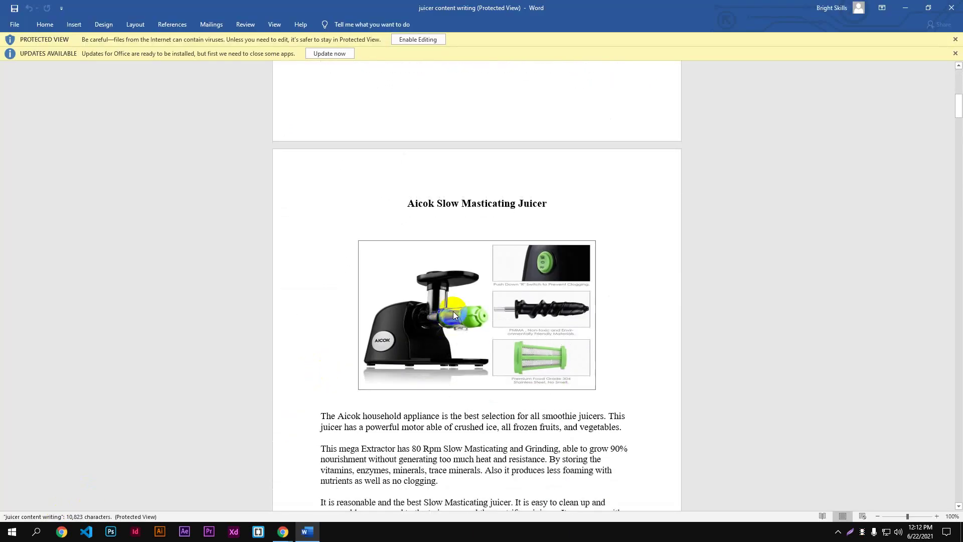
left_click(402, 39)
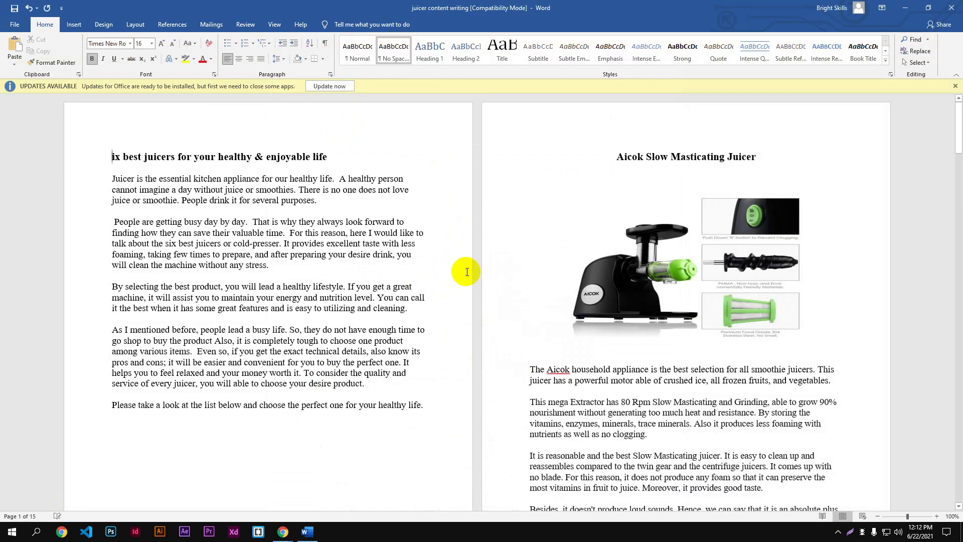
key("ctrl+z")
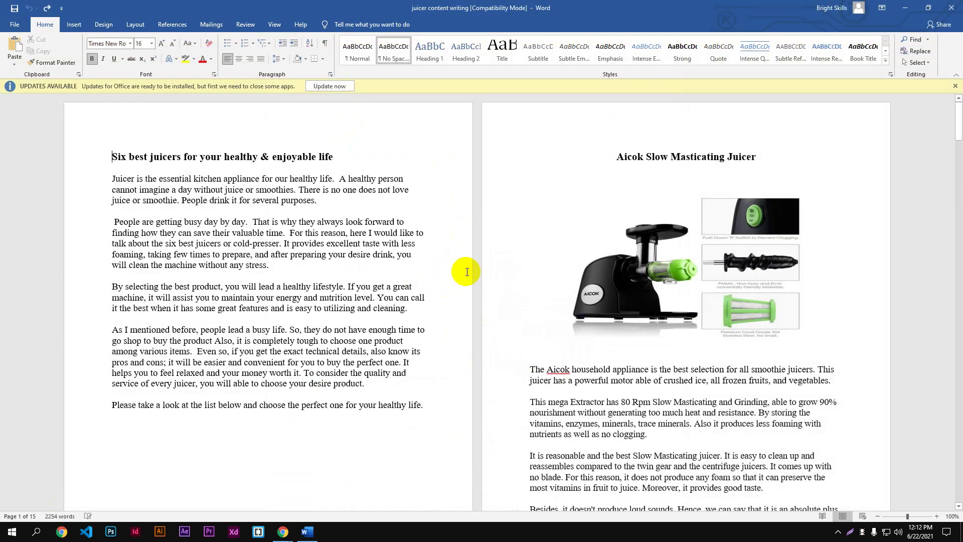
- Delete the product pictures under the Aicok Slow Masticating Juicer and The Breville 3X Bluicer Pro headings
scroll(466, 272, "up", 3, "ctrl")
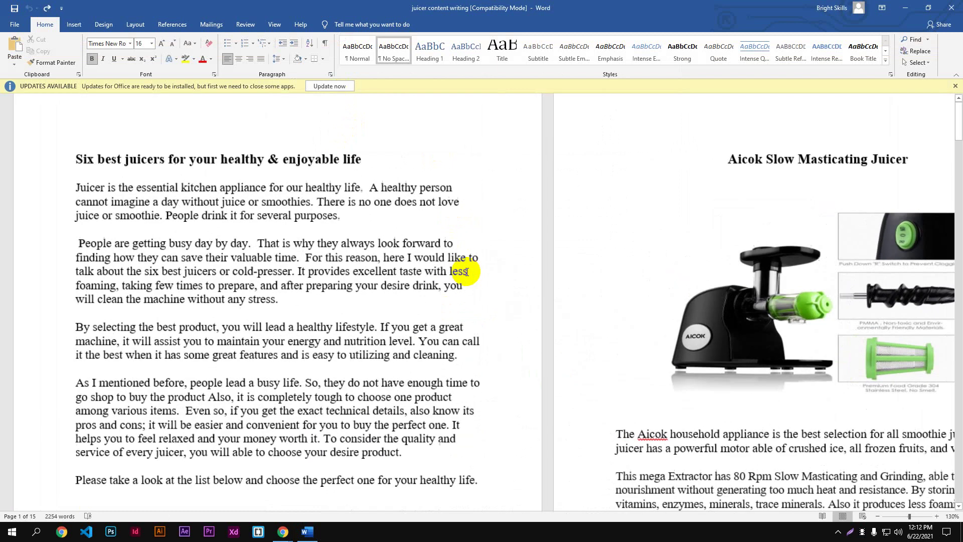
scroll(467, 272, "down", 8)
scroll(466, 271, "down", 5)
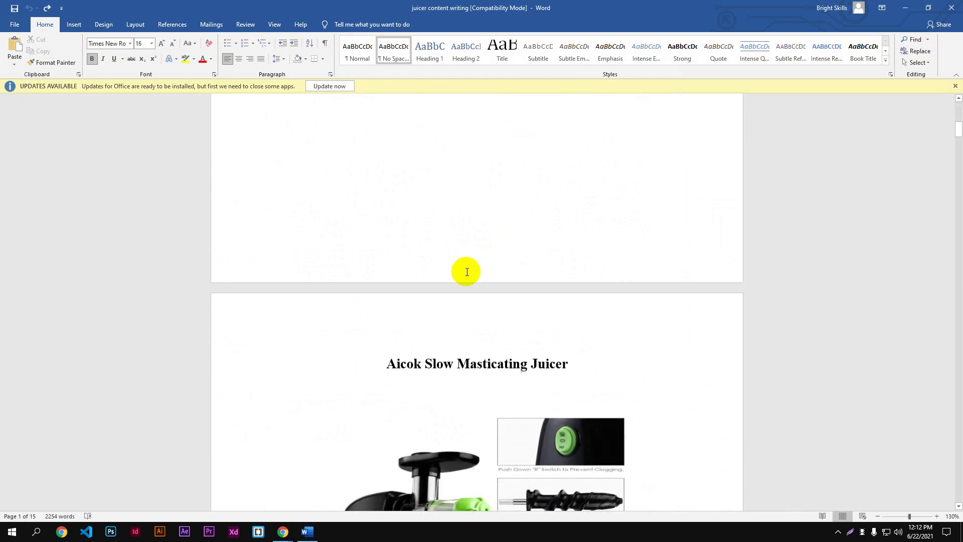
left_click(490, 391)
key("Delete")
scroll(490, 390, "down", 15)
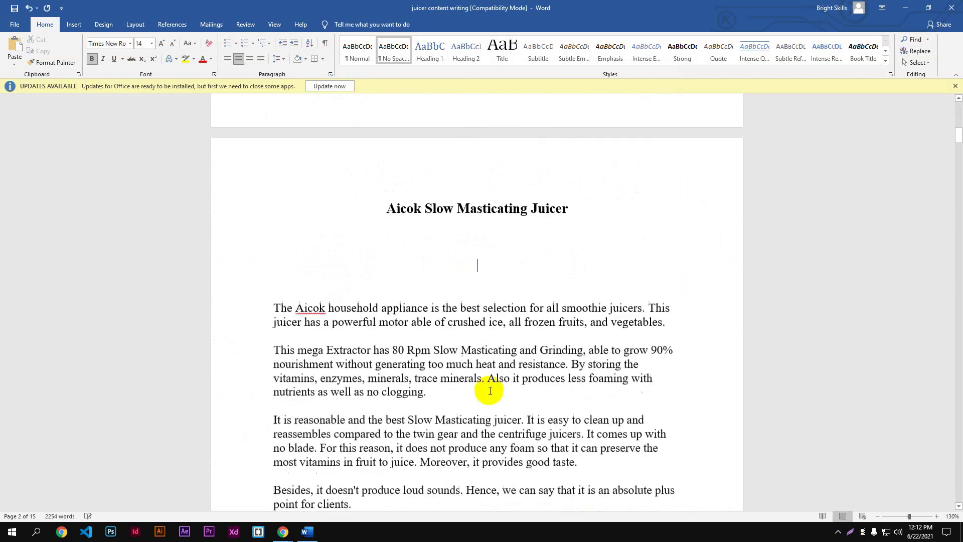
scroll(490, 391, "down", 10)
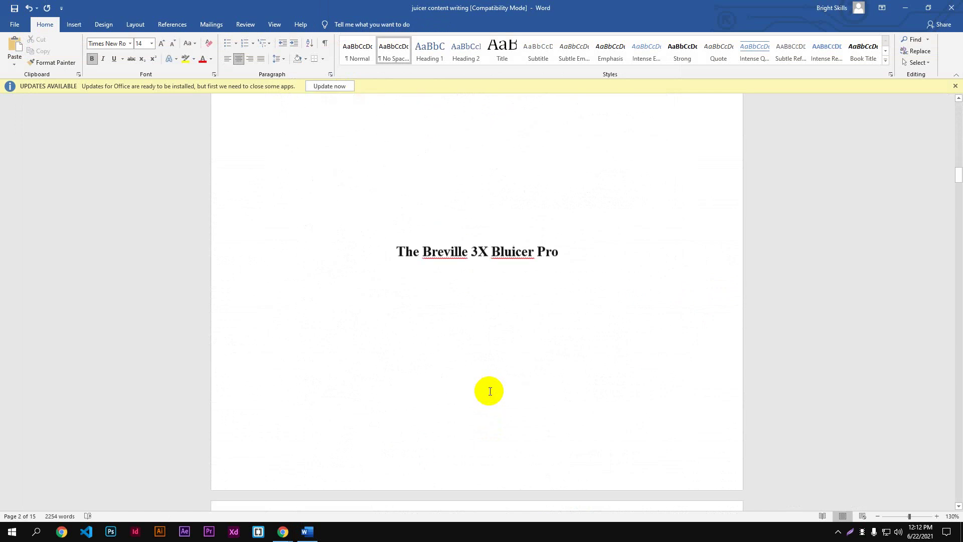
left_click(488, 387)
key("Delete")
- Delete the product pictures in the SMEG 1 Slow Juicer and Heaven Fresh HF-3014 sections
scroll(488, 386, "down", 15)
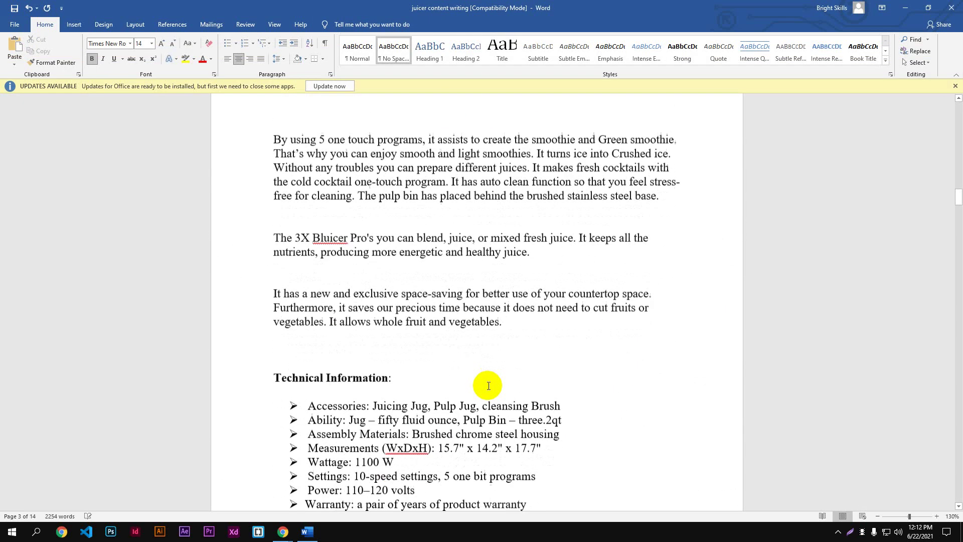
scroll(487, 387, "down", 3)
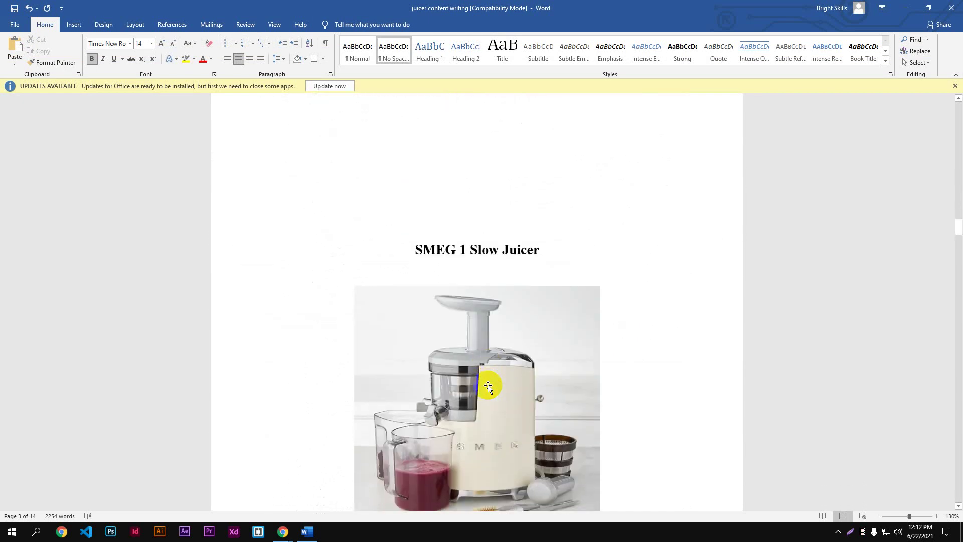
left_click(489, 386)
key("Delete")
scroll(488, 386, "down", 9)
scroll(489, 387, "down", 10)
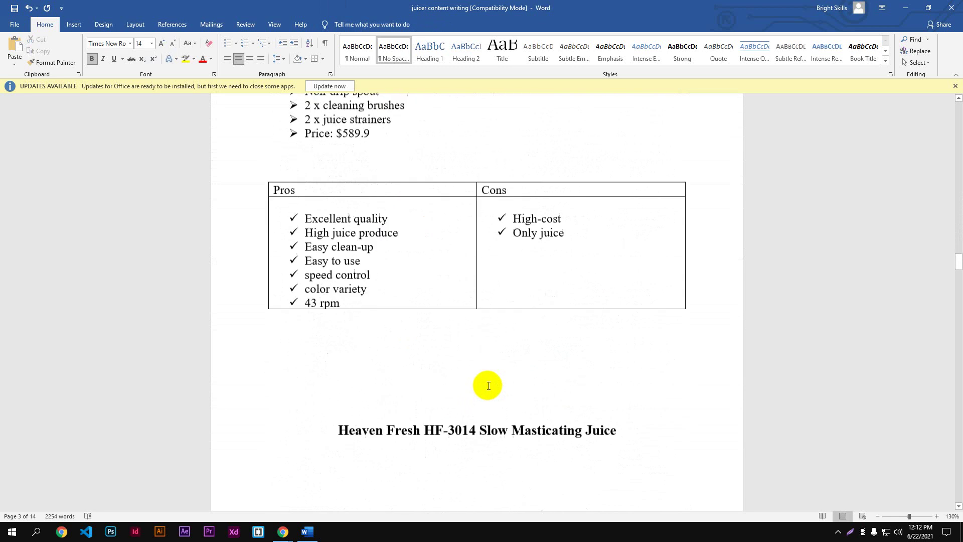
left_click(488, 386)
key("Delete")
- Delete the product pictures in the ORFELD Cold Press Juicer section and the Hamilton Beach juicer section
scroll(488, 386, "down", 12)
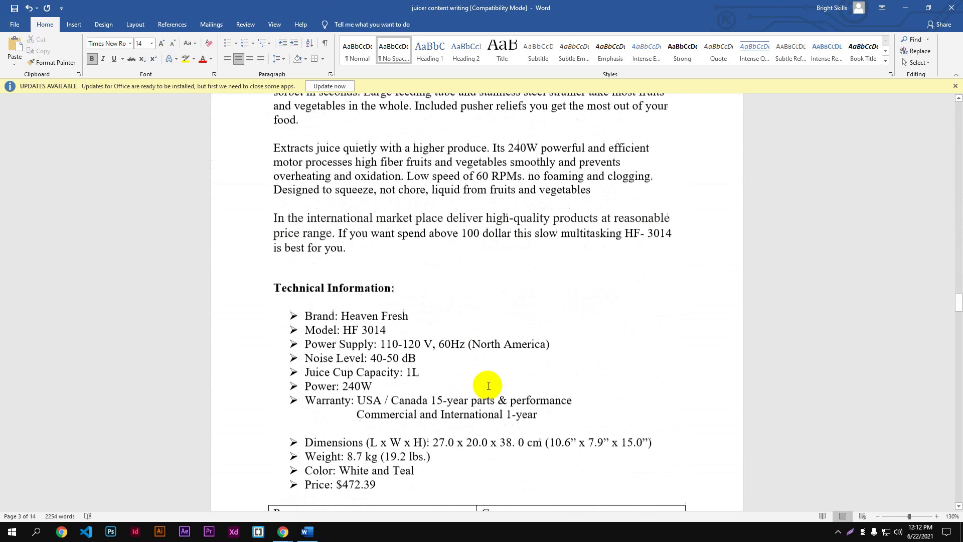
left_click(488, 385)
key("Delete")
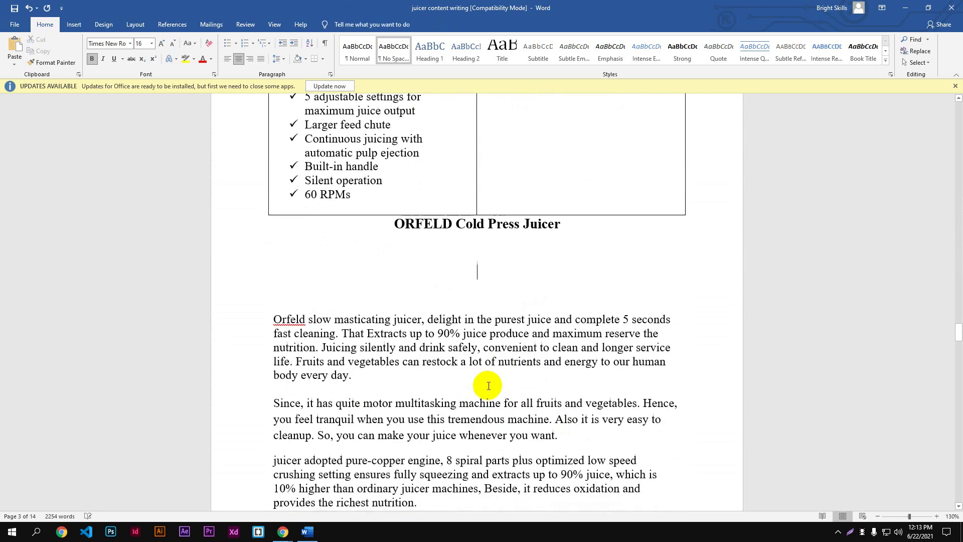
scroll(488, 385, "down", 10)
scroll(489, 386, "down", 10)
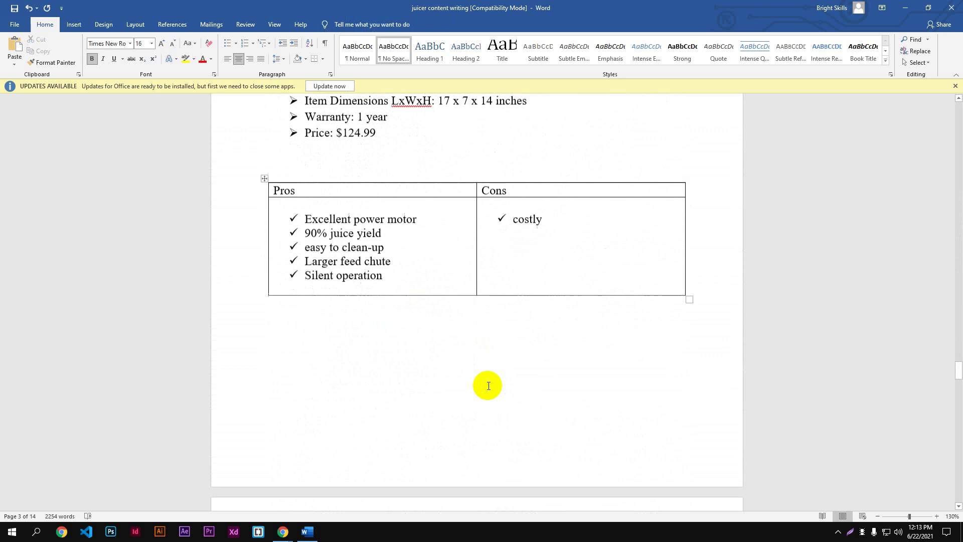
left_click(488, 386)
key("Delete")
- Select and copy the entire juicer article and switch to the WordPress dashboard in Chrome
scroll(489, 386, "down", 10)
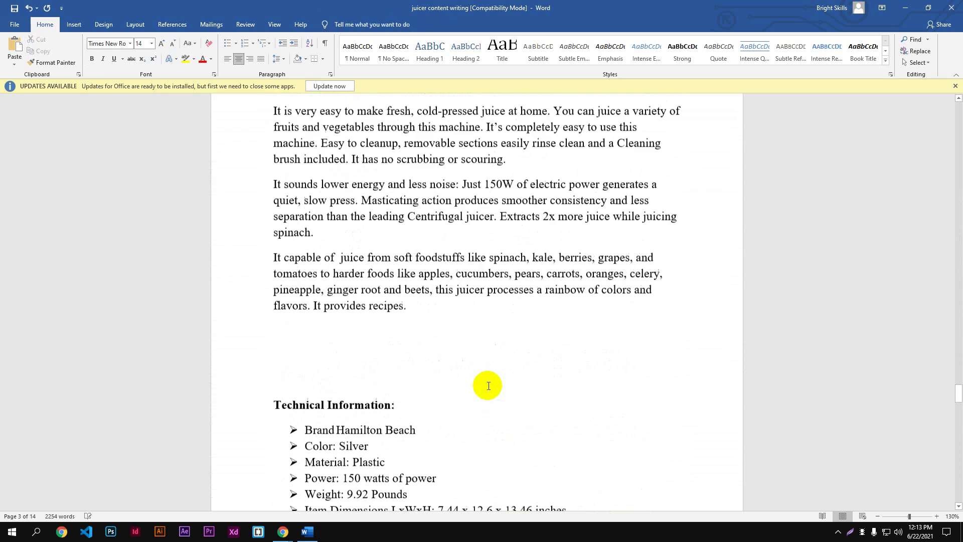
scroll(488, 385, "down", 12)
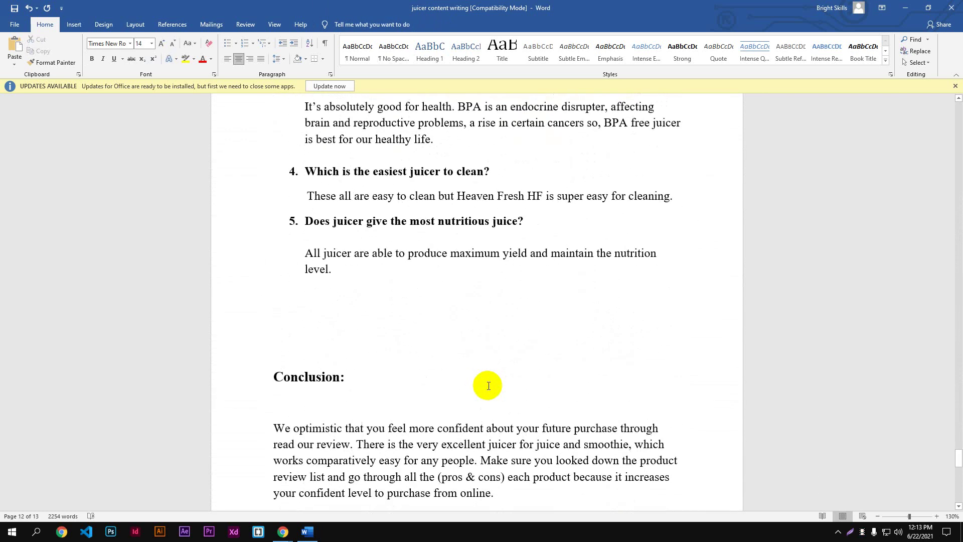
scroll(488, 385, "down", 3)
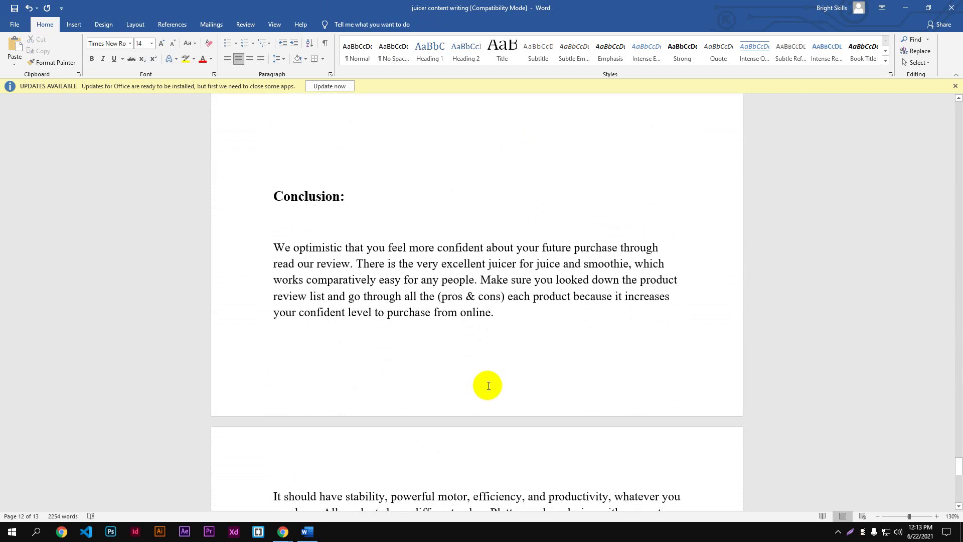
scroll(488, 386, "down", 9)
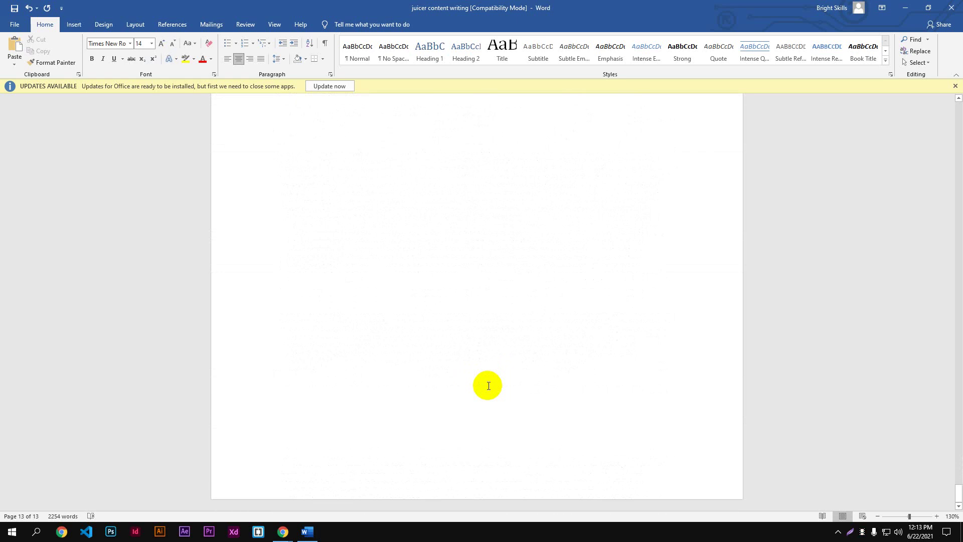
scroll(489, 386, "up", 5)
key("ctrl+a")
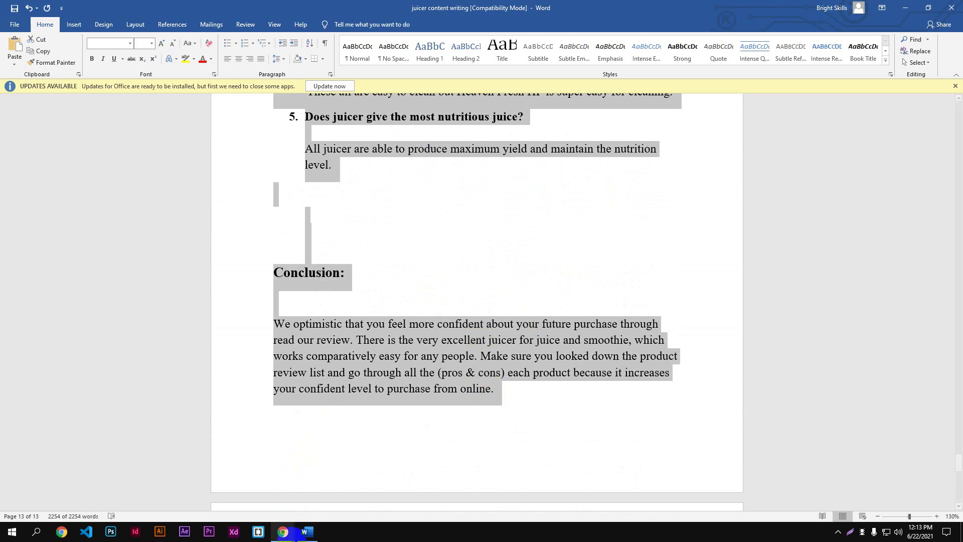
left_click(283, 532)
left_click(329, 489)
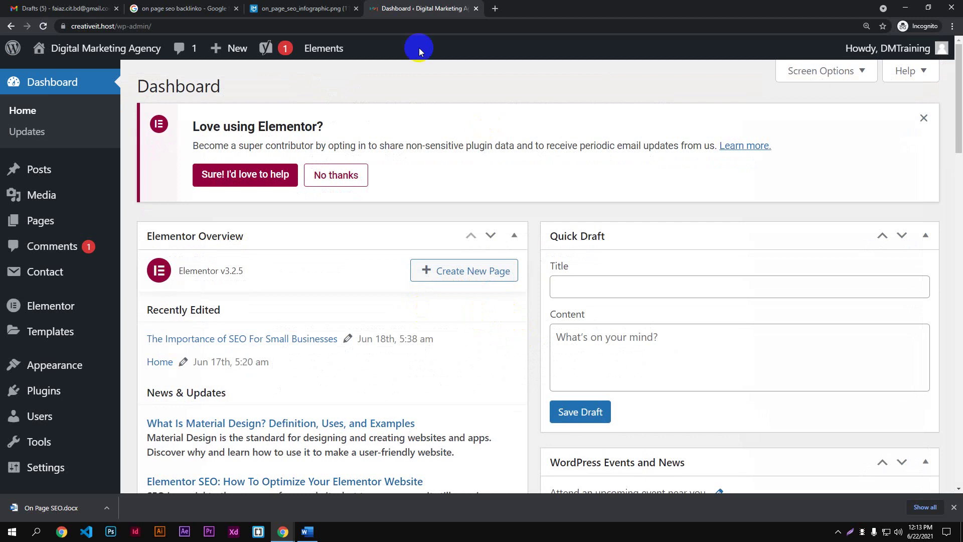
left_click(318, 532)
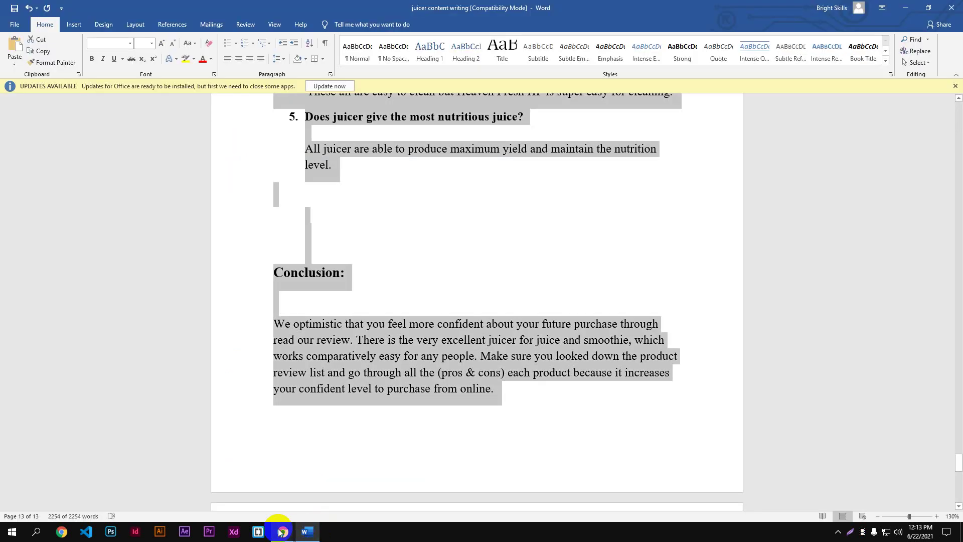
left_click(284, 532)
left_click(314, 491)
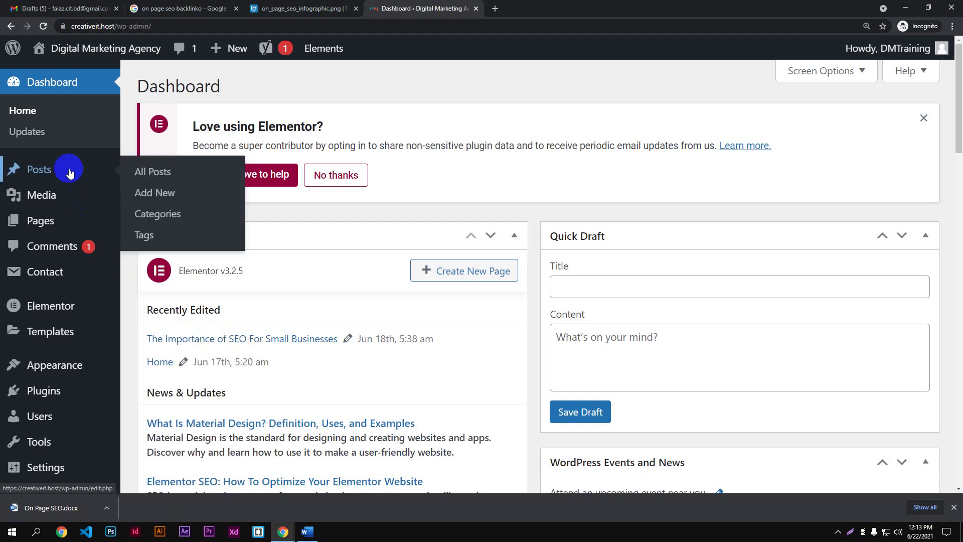
- Open the installed plugins page and look through the list
left_click(77, 431)
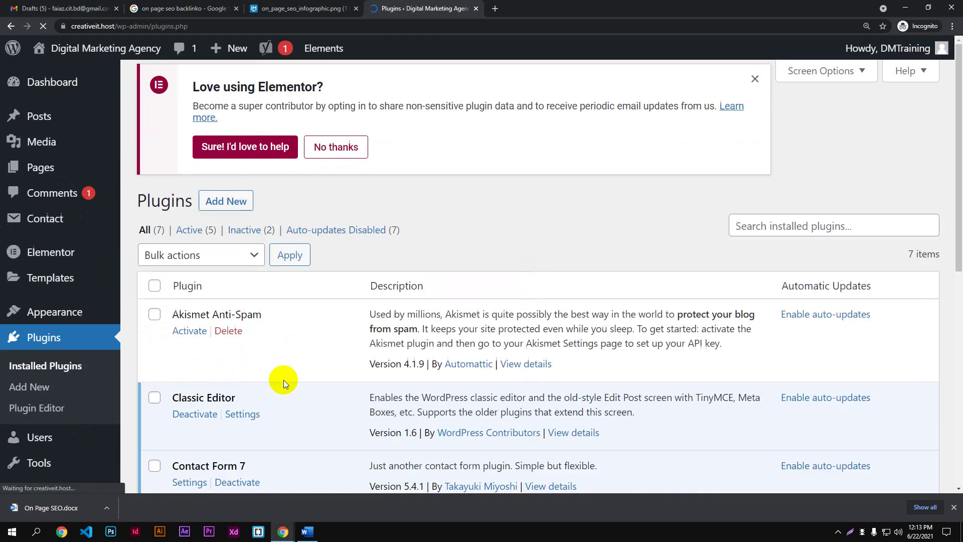
scroll(283, 380, "down", 1)
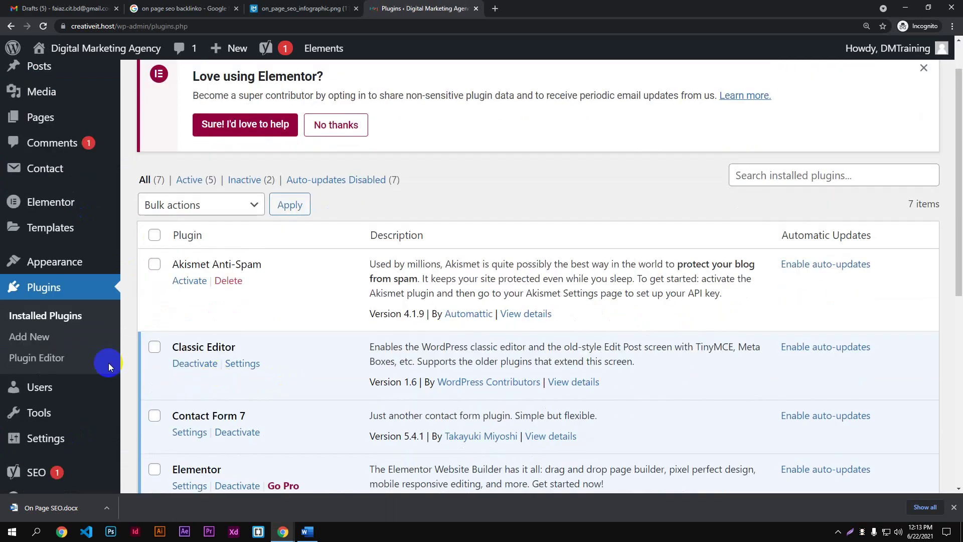
scroll(30, 321, "up", 1)
left_click(30, 321)
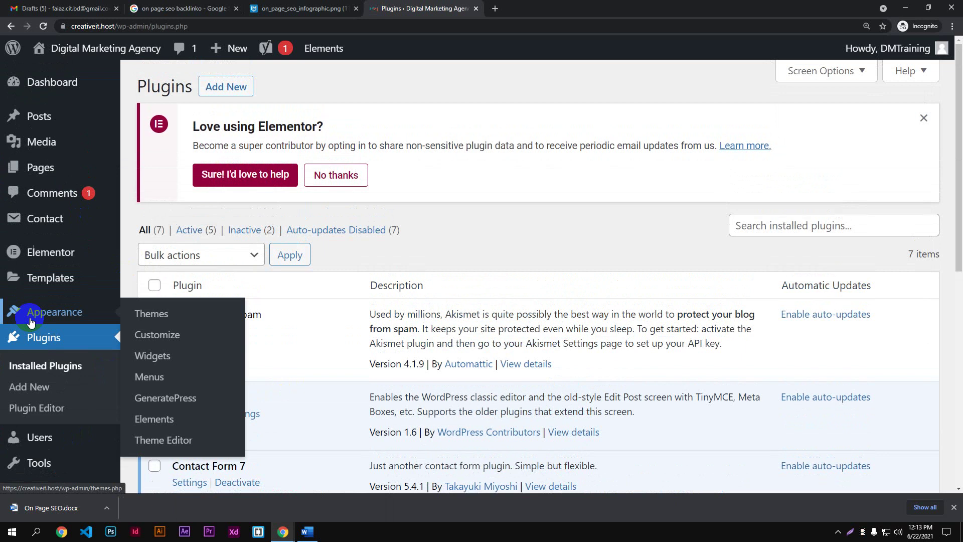
- Create a new WordPress post and paste the copied juicer article into its content area
mouse_move(43, 113)
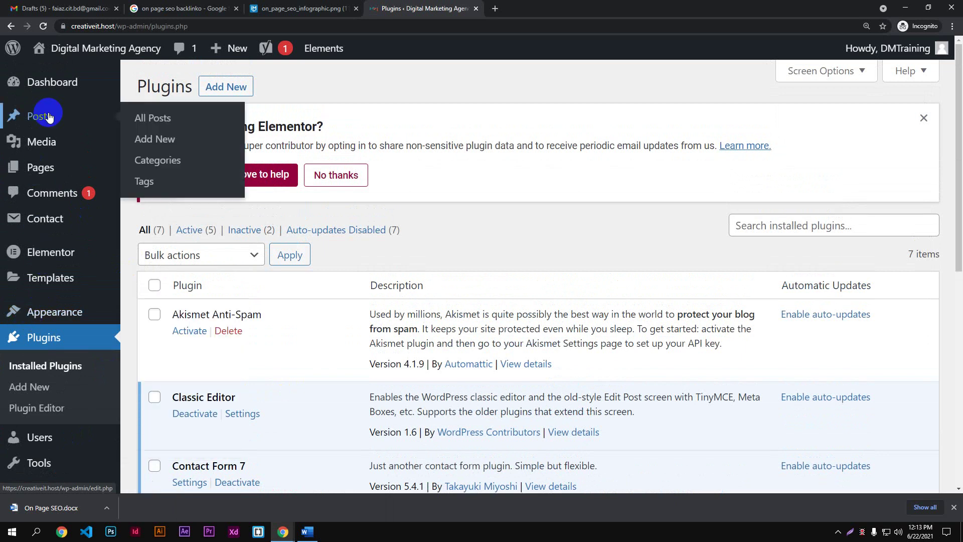
left_click(153, 144)
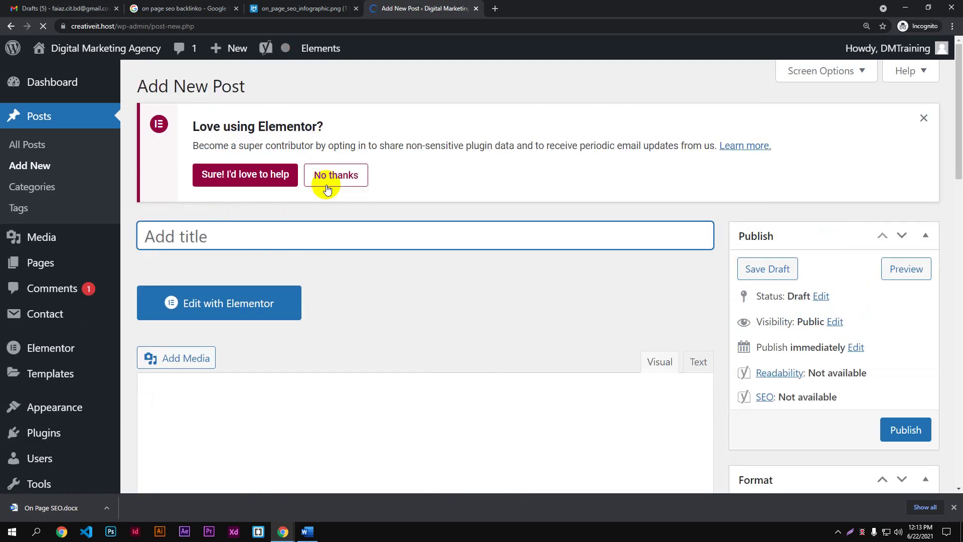
scroll(576, 287, "down", 2)
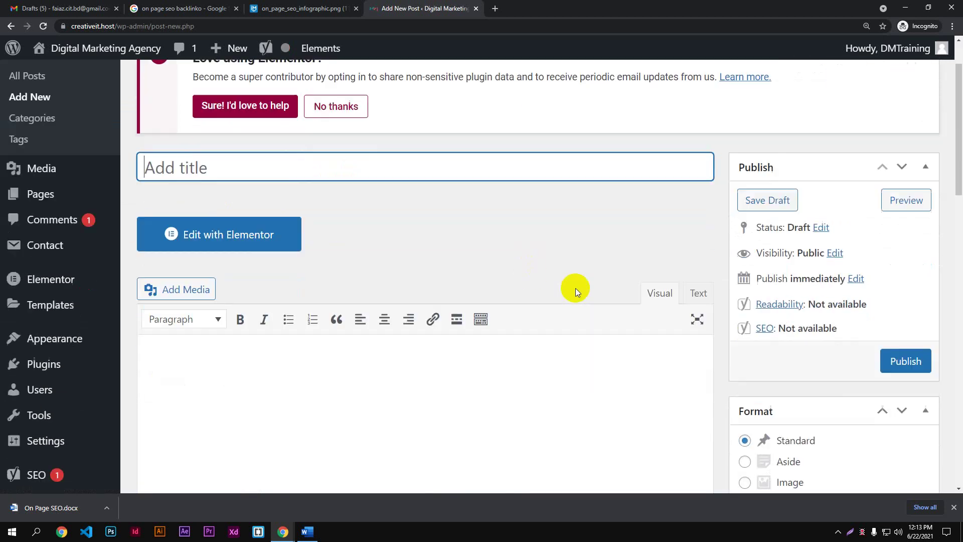
left_click(340, 358)
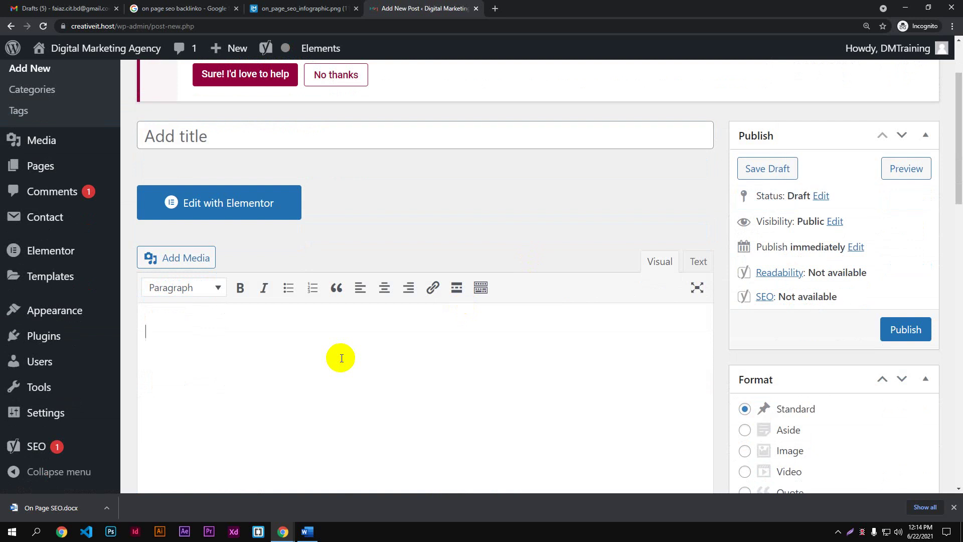
key("ctrl+v")
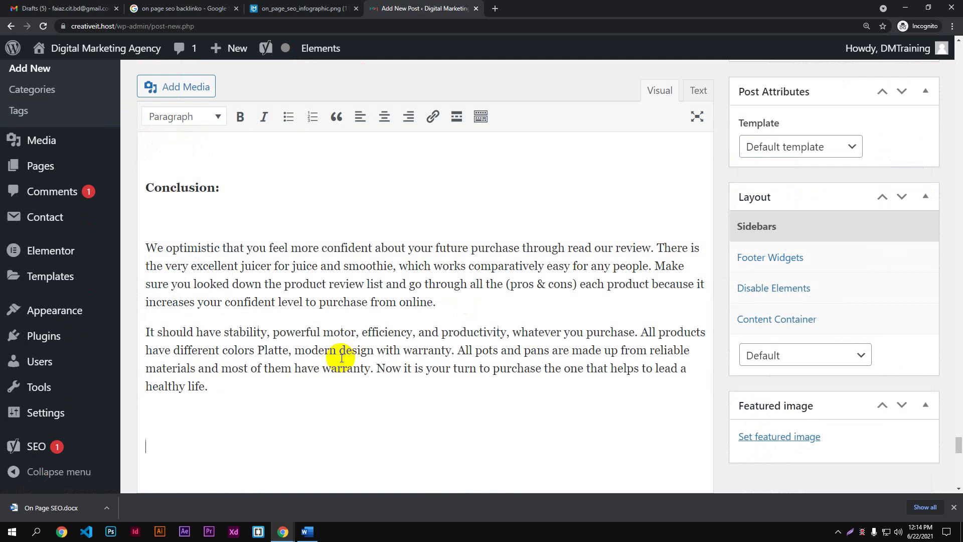
- Delete the extra blank lines between the intro's closing sentence and the "Aicok Slow Masticating Juicer" heading
scroll(342, 358, "up", 20)
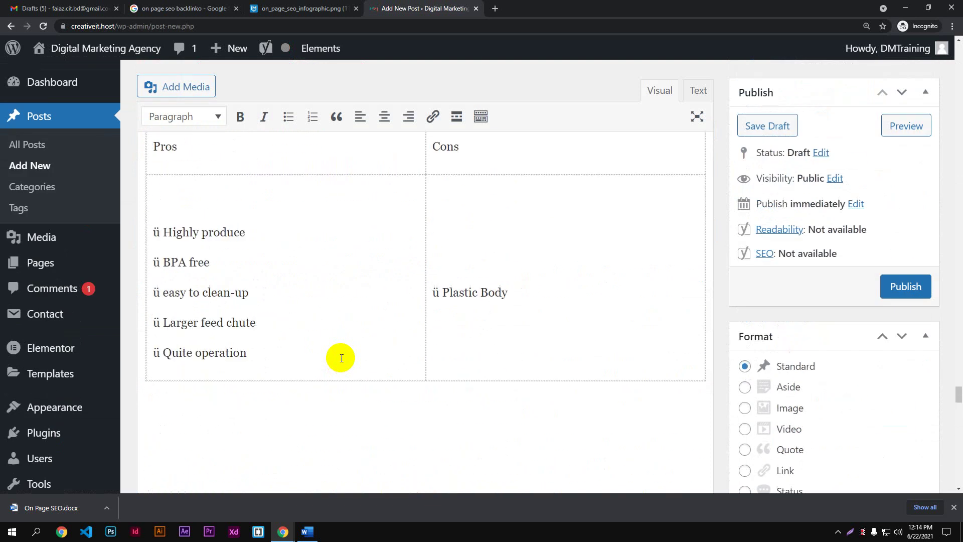
scroll(342, 358, "up", 20)
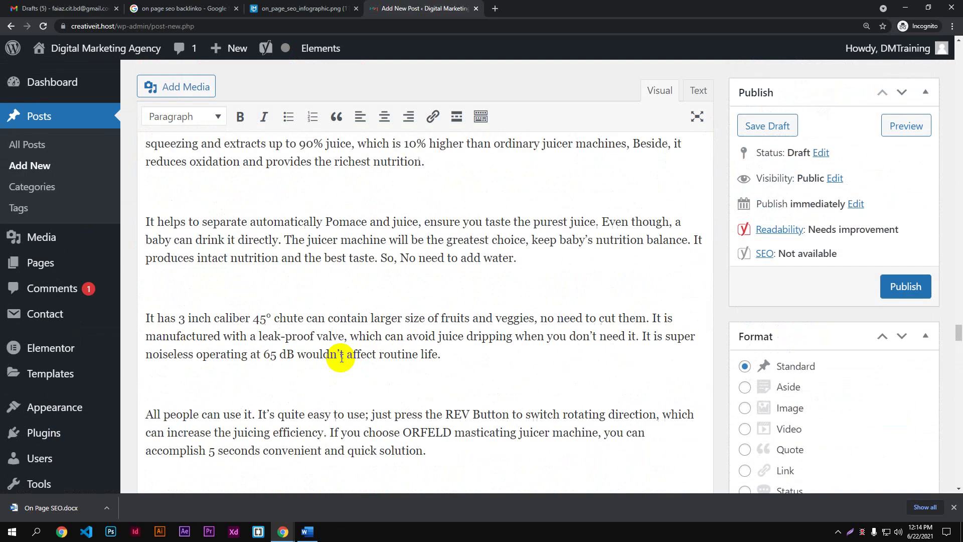
left_click_drag(956, 331, 957, 83)
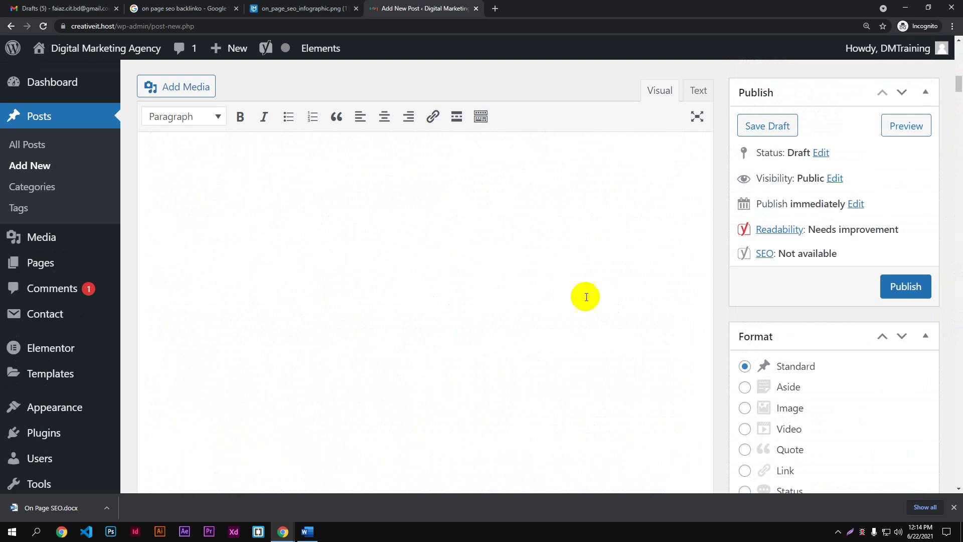
left_click(377, 377)
scroll(377, 378, "down", 1)
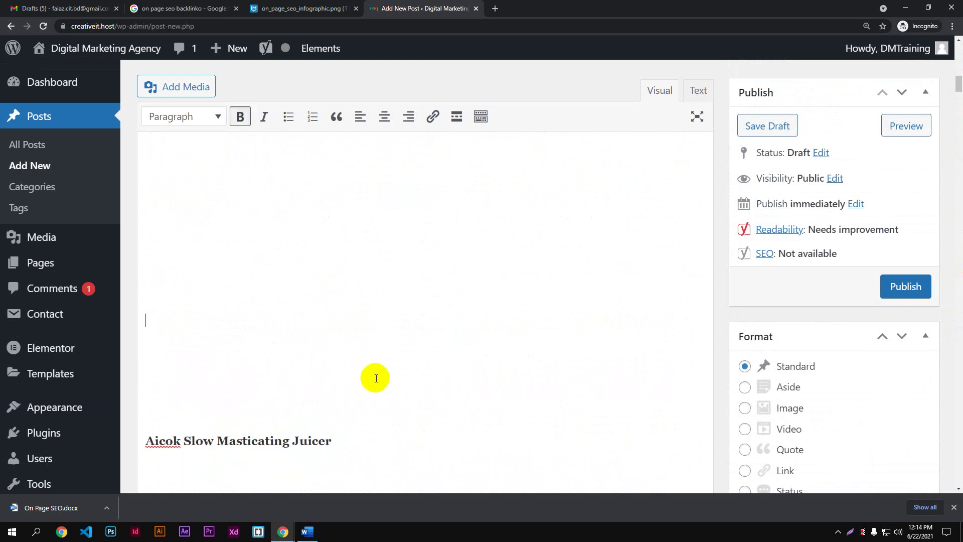
scroll(377, 378, "up", 2)
key("BackSpace")
key("BackSpace")
key("BackSpace")
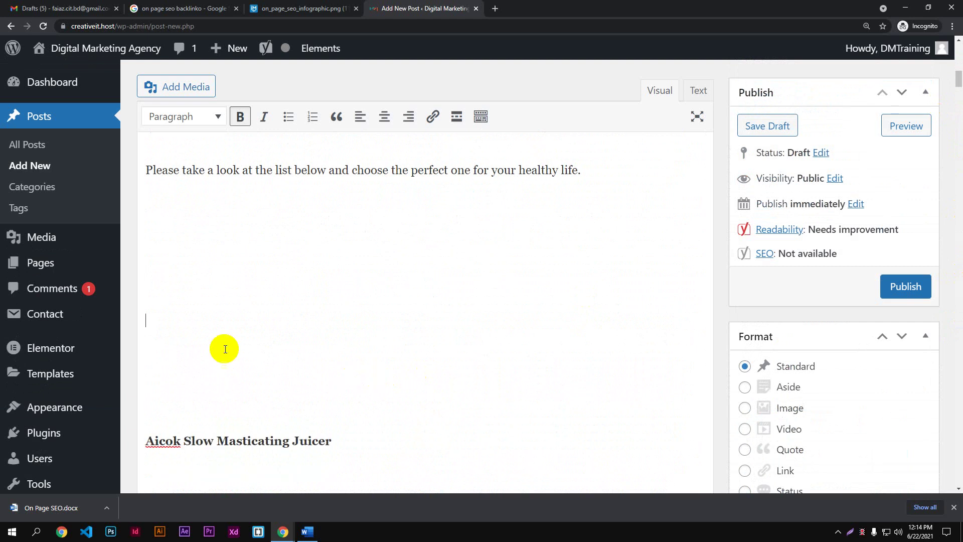
key("BackSpace")
key("BackSpace")
key("BackSpace")
key("BackSpace")
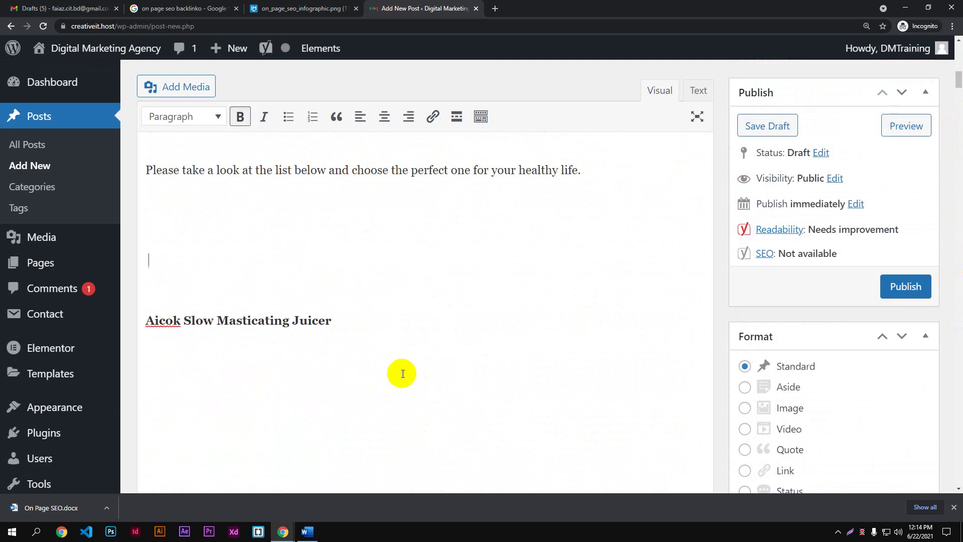
scroll(402, 373, "up", 3)
key("BackSpace")
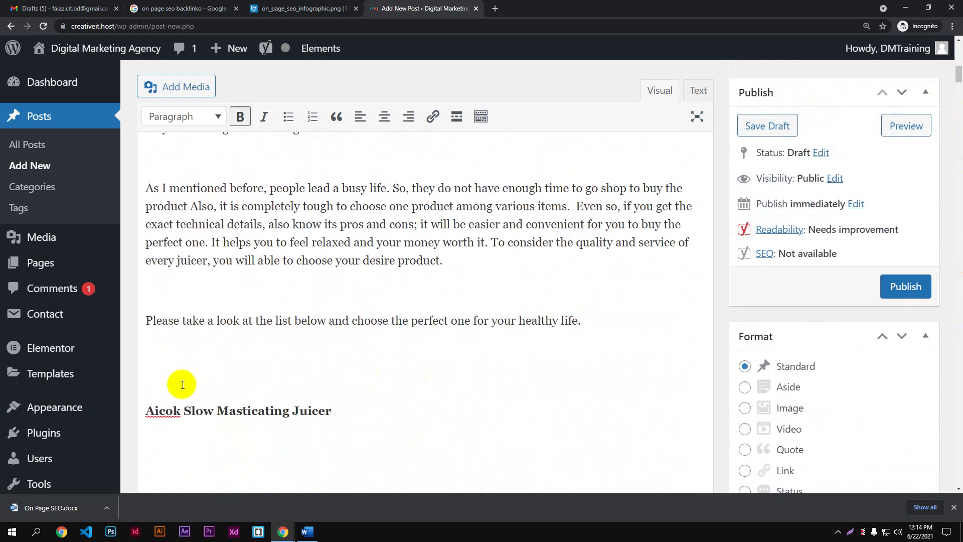
key("Delete")
- Copy the heading "Six best juicers for your healthy & enjoyable life" and delete it from the content with the blank line below
scroll(243, 365, "up", 10)
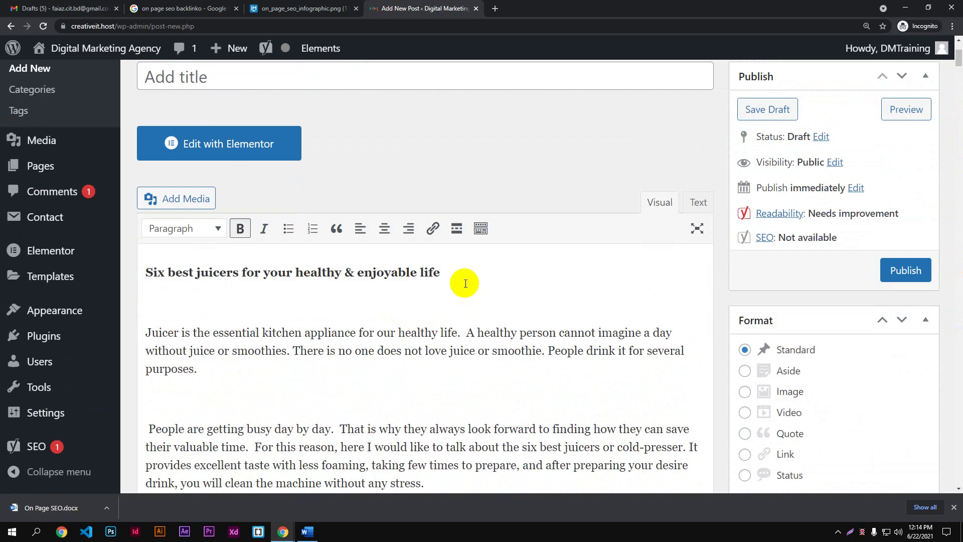
left_click_drag(464, 273, 119, 279)
key("ctrl+c")
key("BackSpace")
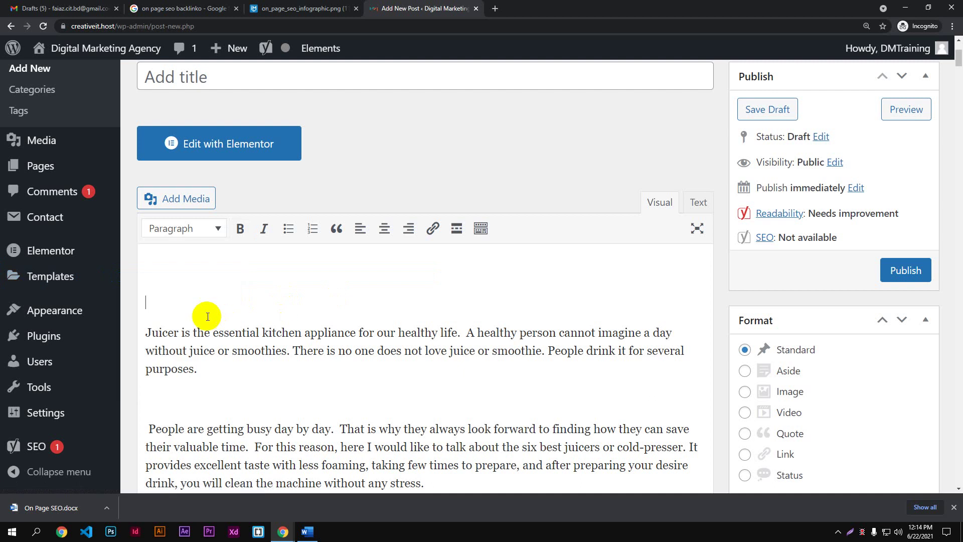
left_click(145, 332)
key("BackSpace")
key("BackSpace")
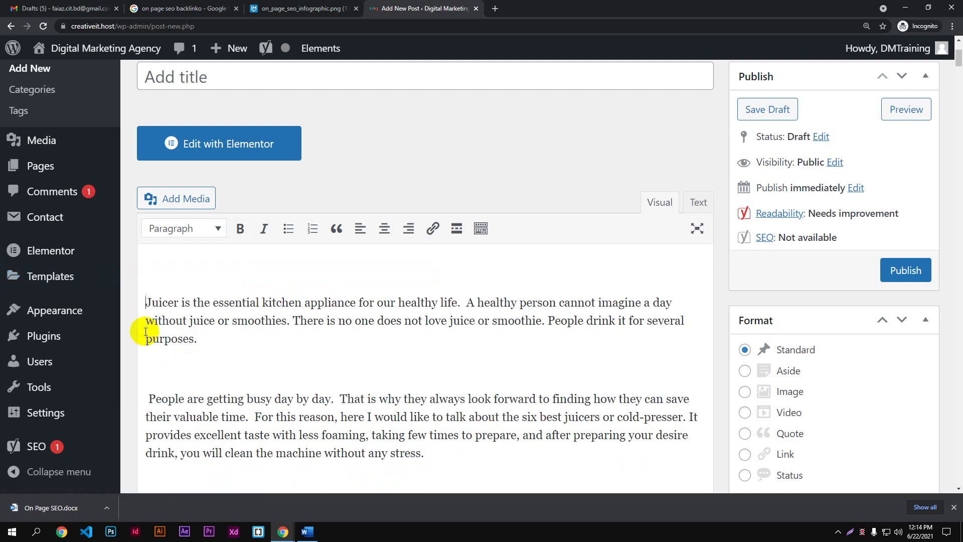
scroll(409, 232, "up", 2)
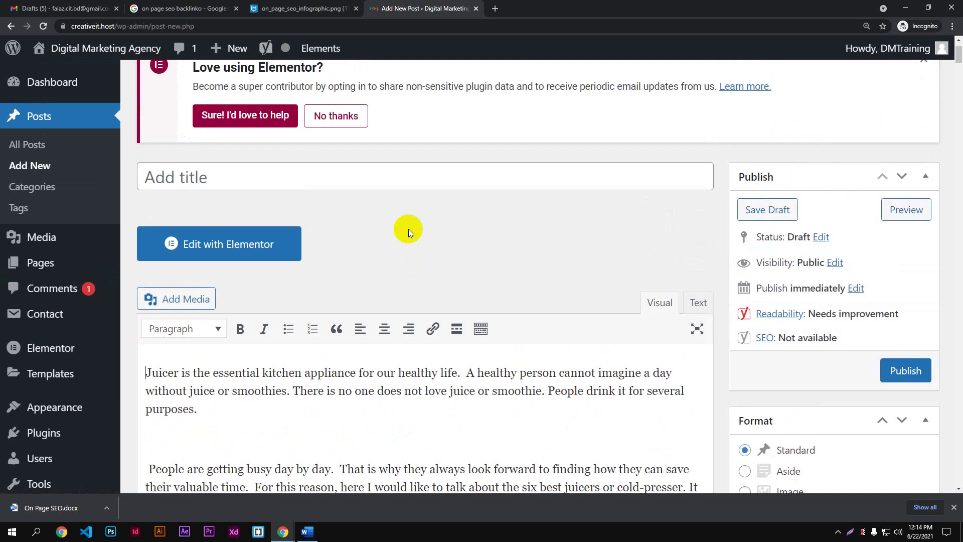
- Paste the copied heading as the post title and replace the word "Six" with "6"
left_click(290, 175)
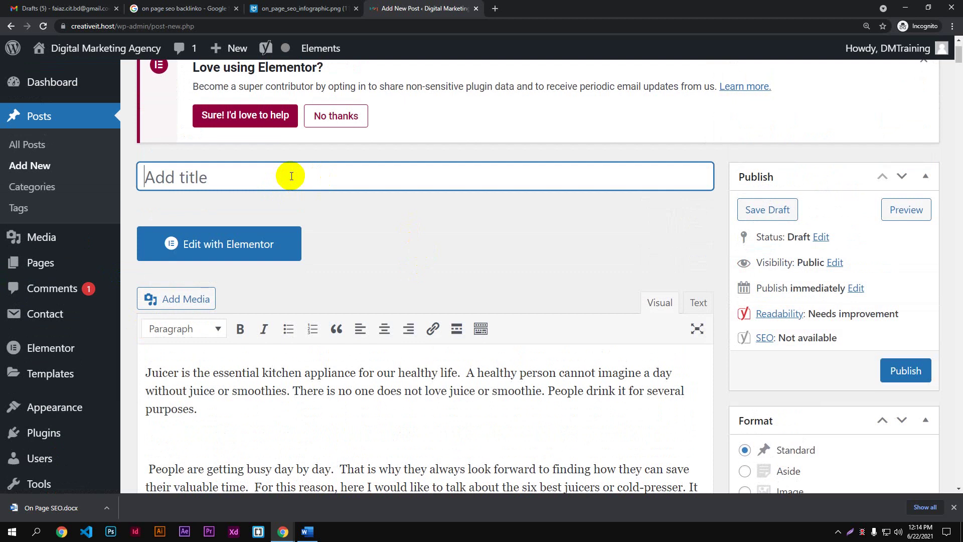
key("ctrl+v")
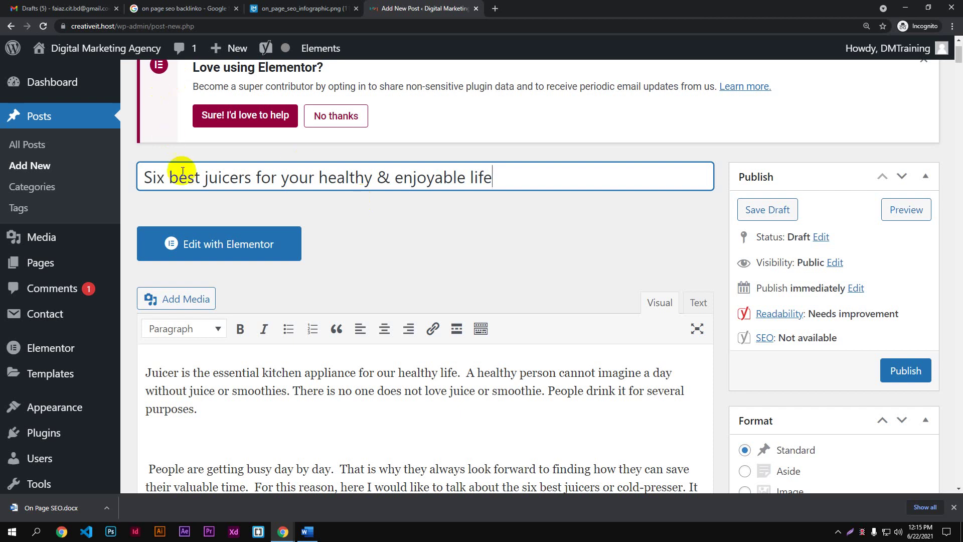
left_click_drag(163, 181, 112, 179)
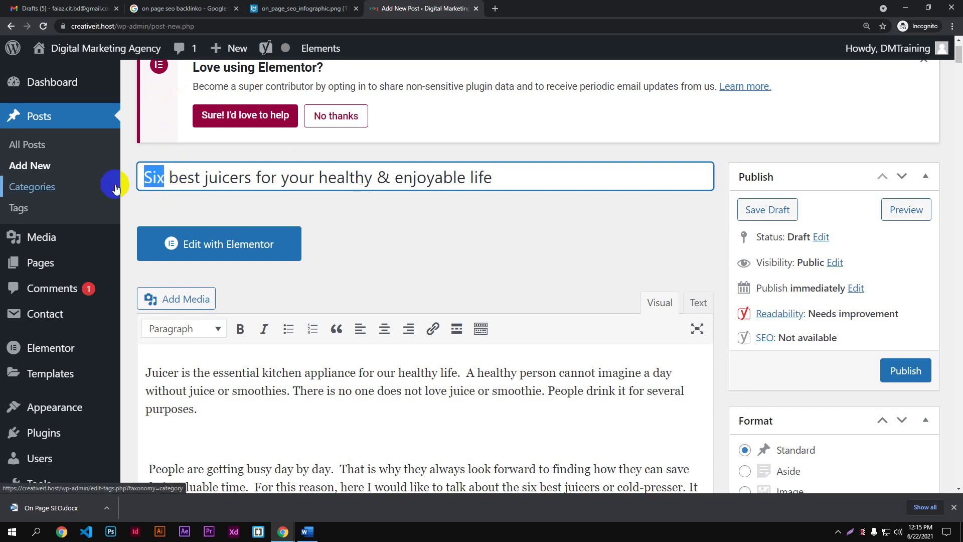
type("6")
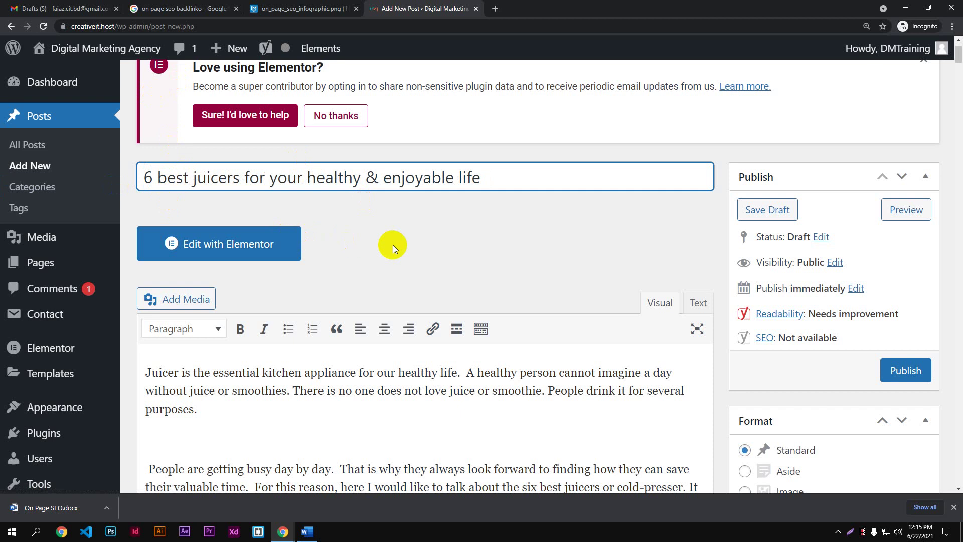
scroll(393, 245, "down", 1)
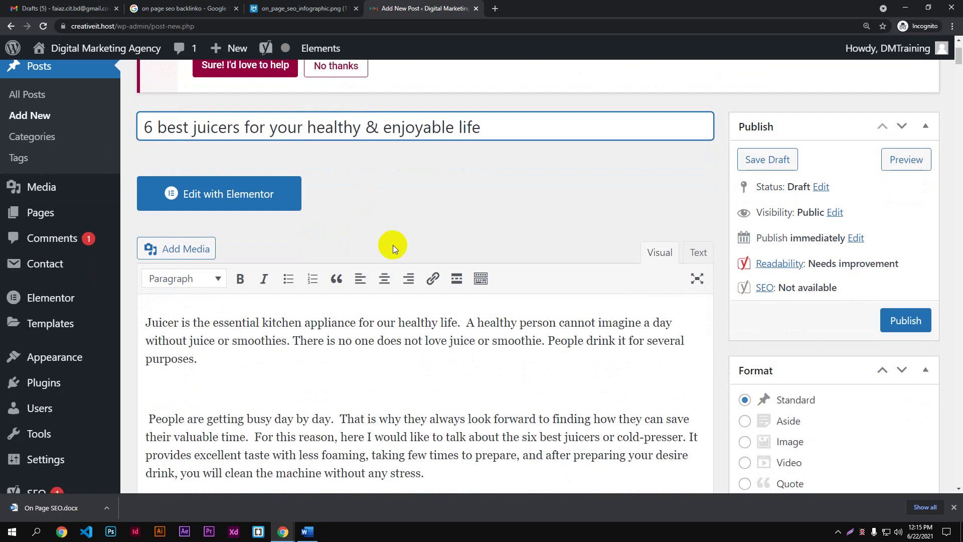
scroll(393, 245, "down", 1)
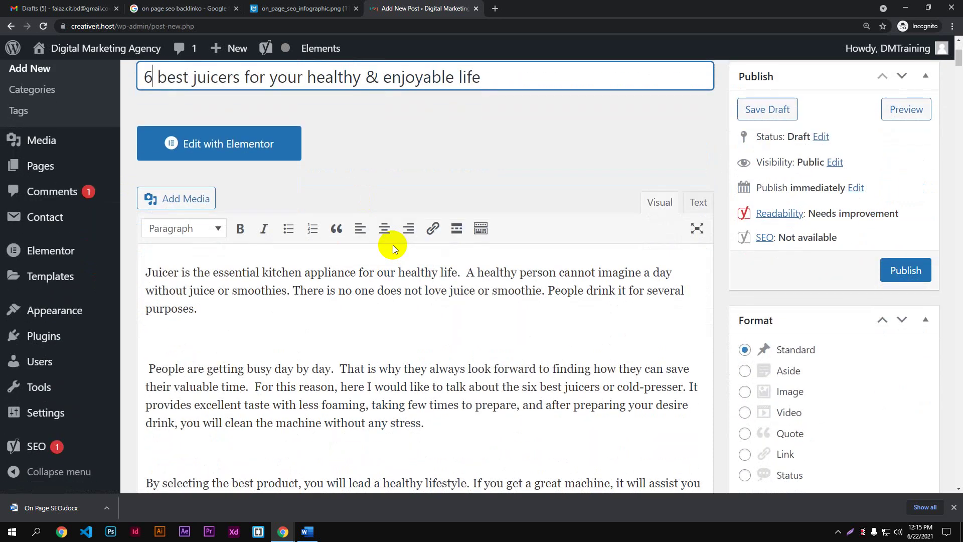
scroll(392, 245, "up", 2)
left_click_drag(160, 176, 237, 176)
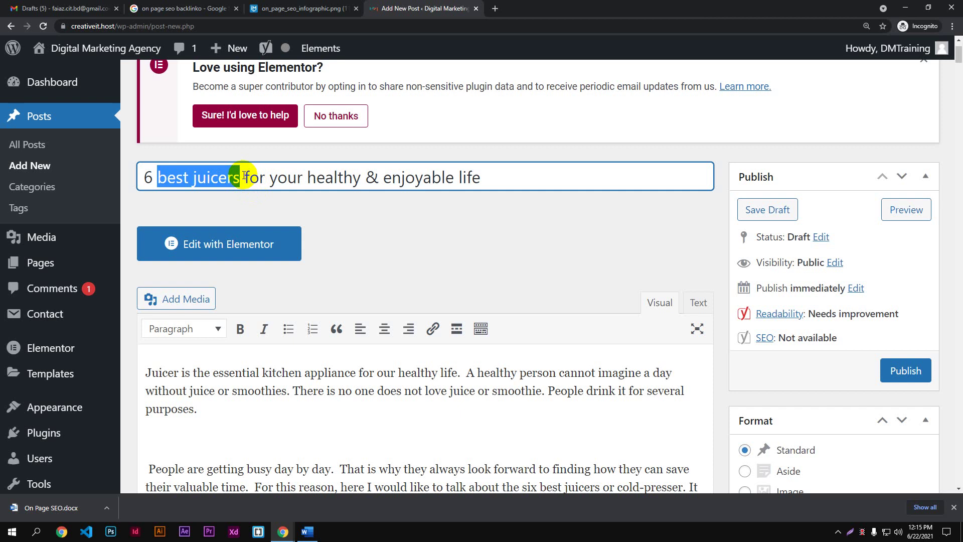
scroll(398, 350, "down", 5)
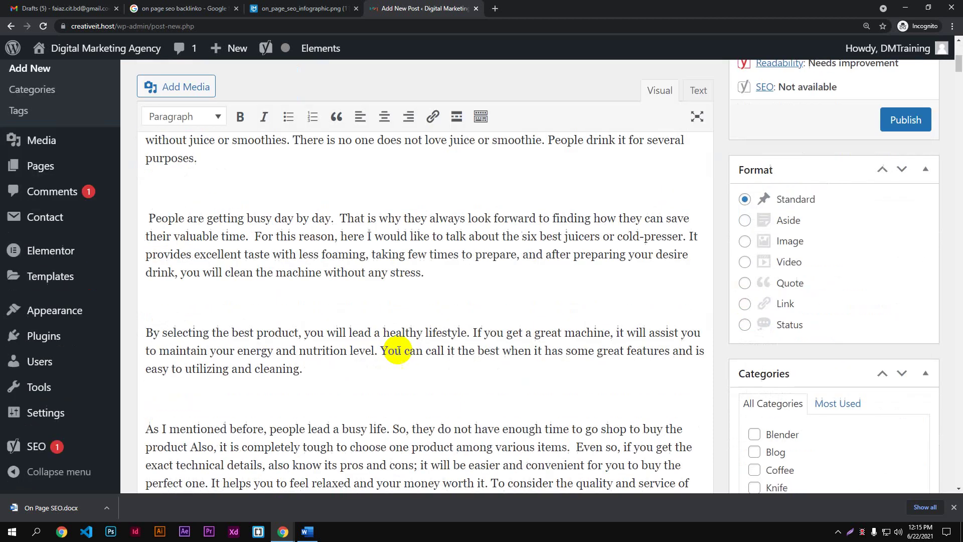
scroll(398, 349, "up", 4)
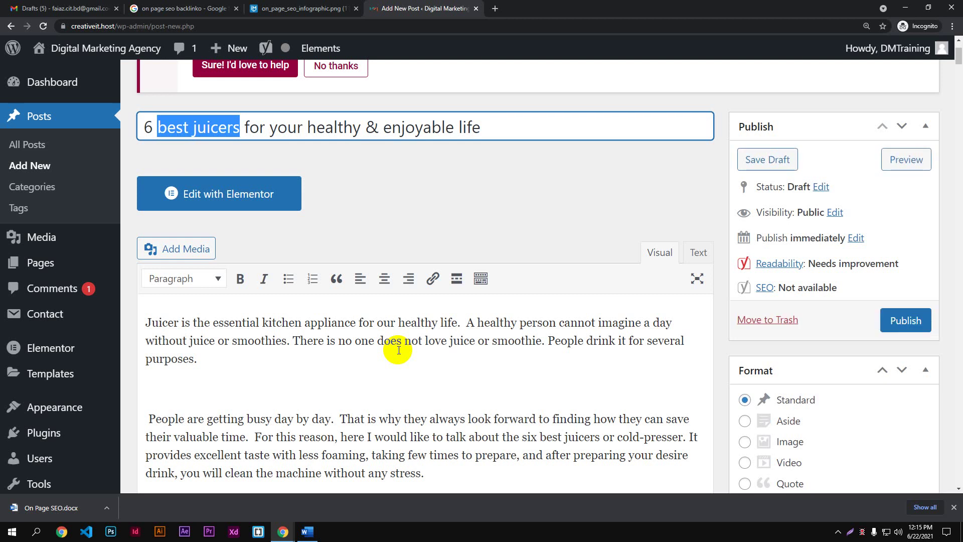
left_click(428, 177)
- Set the Yoast SEO focus keyphrase to "best juicer"
scroll(428, 177, "down", 15)
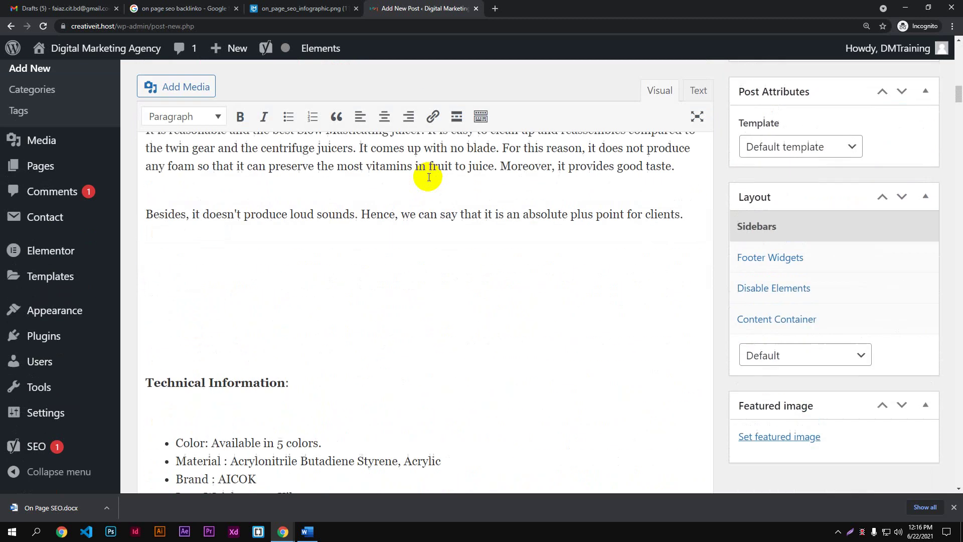
left_click_drag(958, 113, 956, 458)
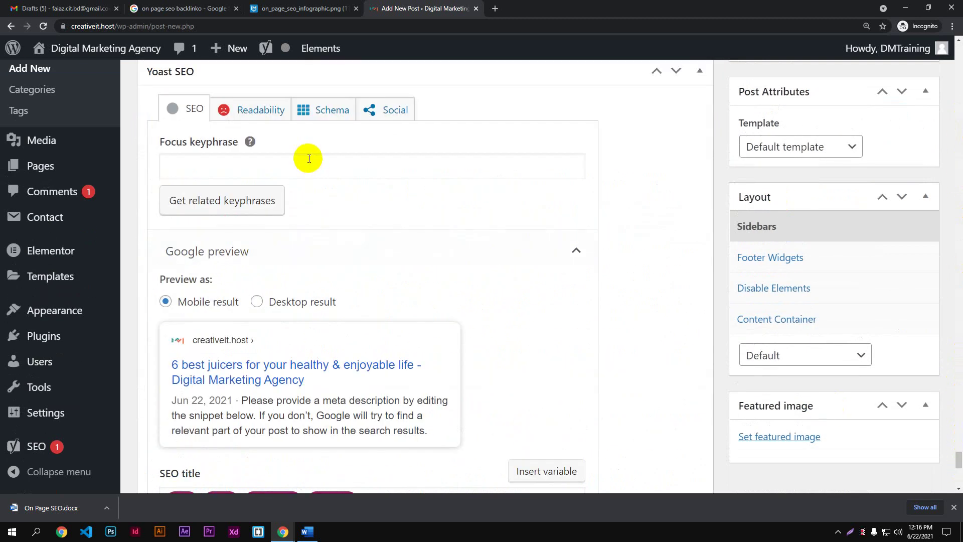
scroll(178, 215, "up", 2)
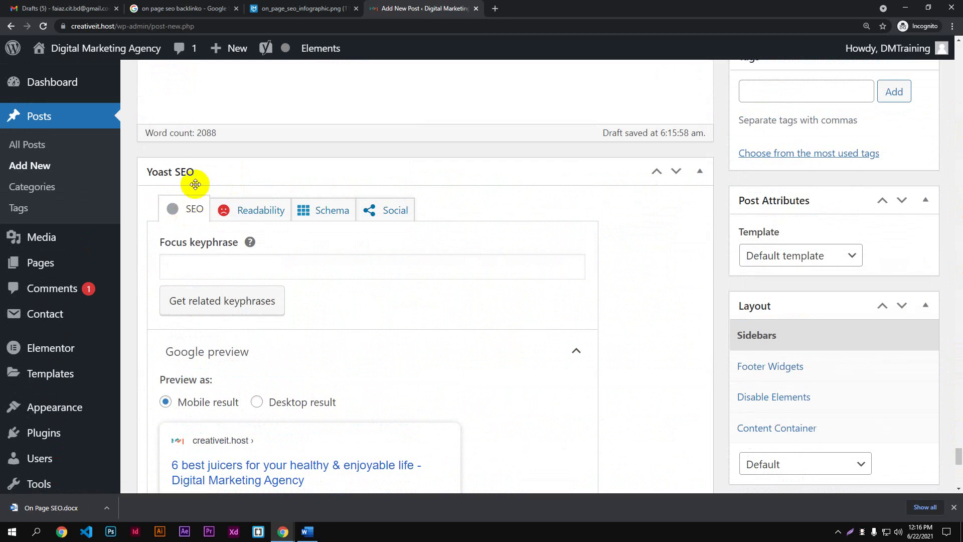
scroll(195, 184, "down", 2)
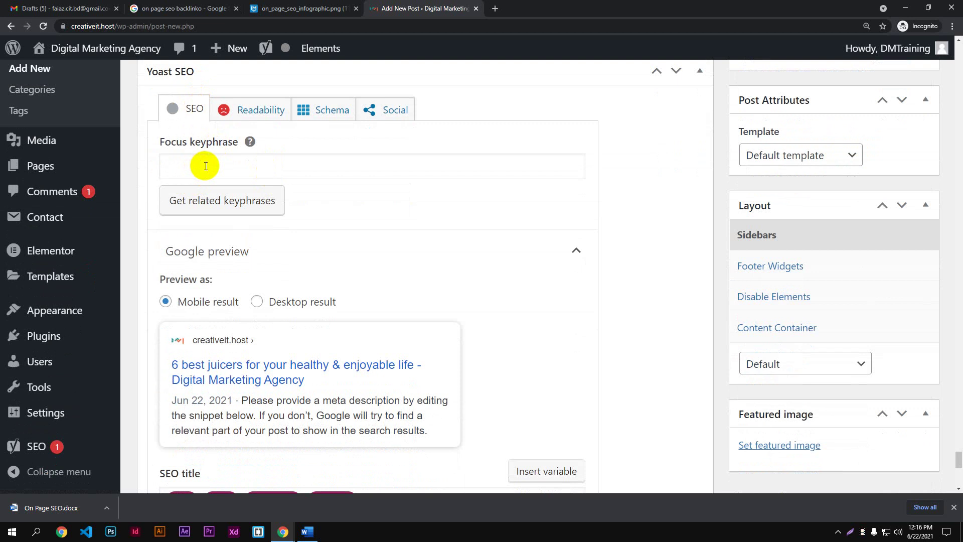
left_click(255, 173)
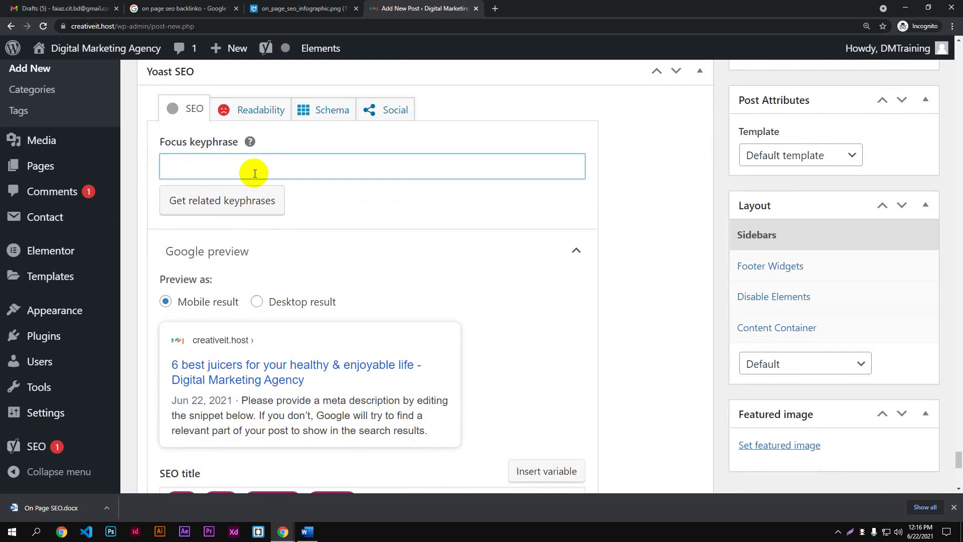
type("bes")
type("t ")
type("jus")
key("BackSpace")
type("icer")
- Copy "best juicers" from the post title and paste it as the Yoast focus keyphrase, replacing the existing entry
scroll(254, 173, "up", 20)
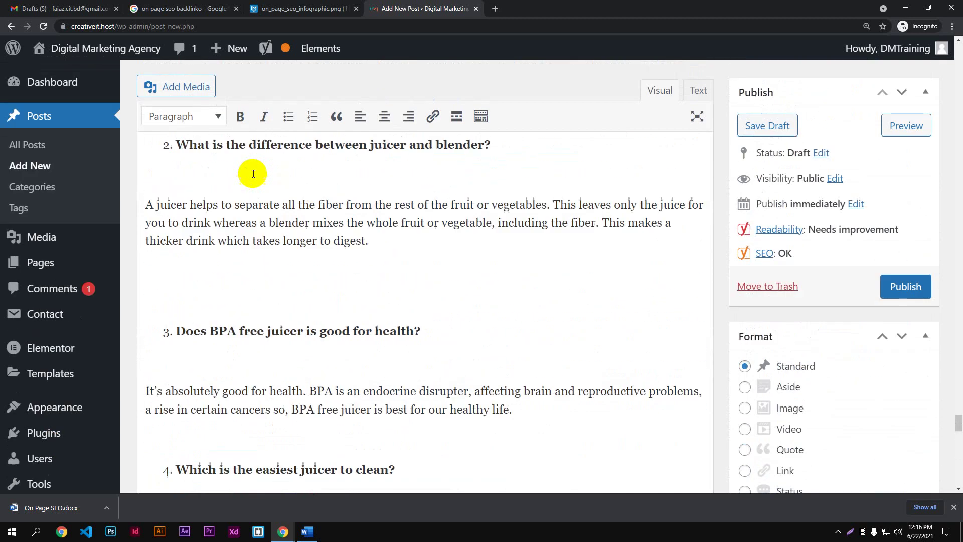
left_click_drag(956, 401, 956, 59)
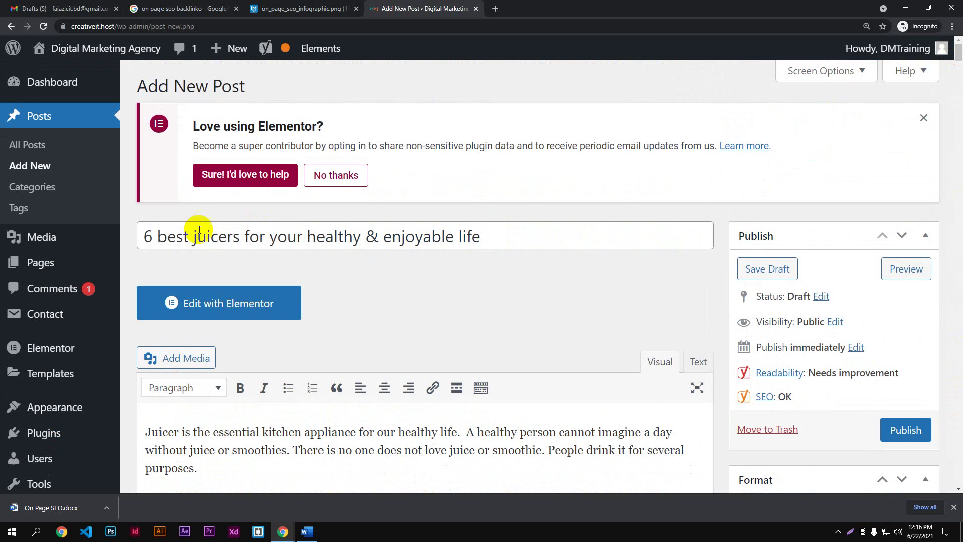
left_click_drag(239, 239, 158, 243)
key("ctrl+c")
scroll(630, 262, "down", 12)
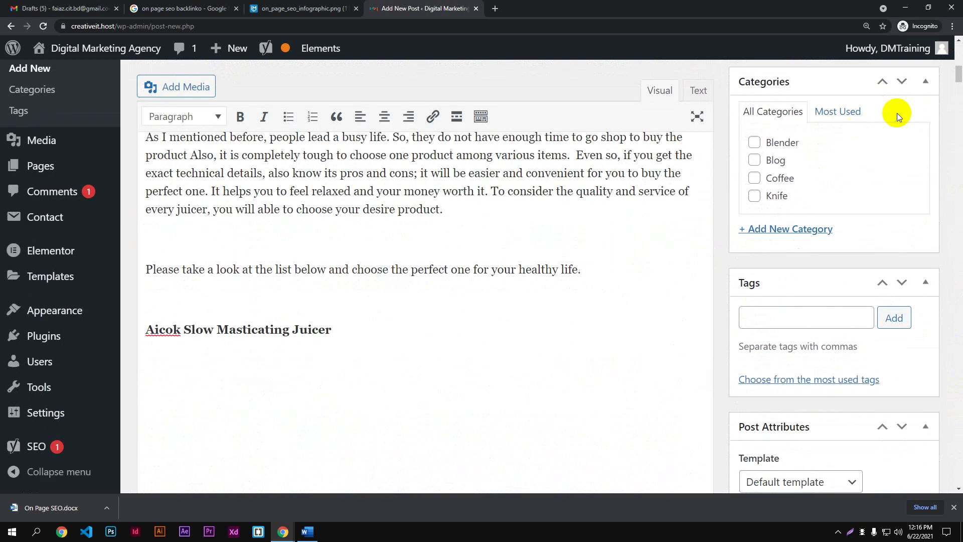
left_click_drag(958, 72, 956, 461)
scroll(155, 284, "up", 2)
left_click_drag(221, 120, 61, 125)
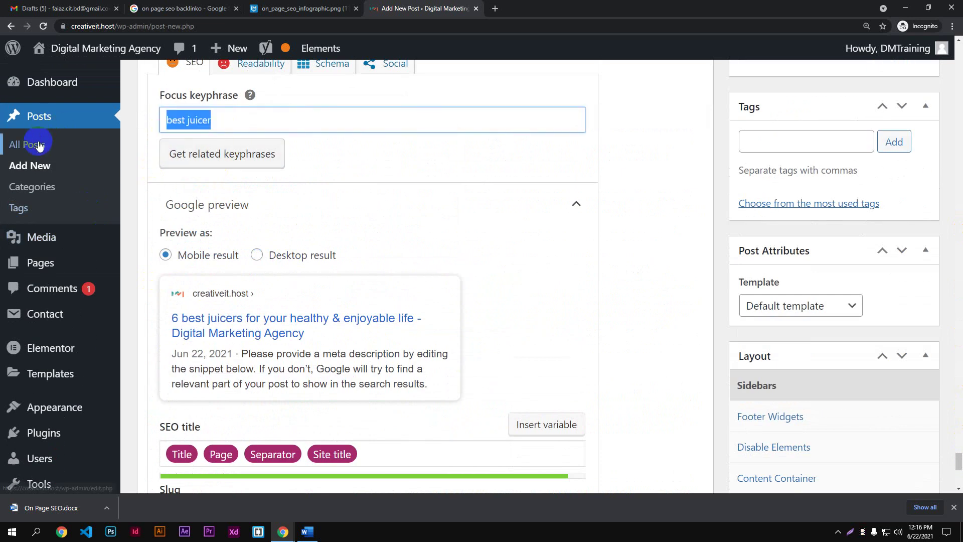
key("ctrl+v")
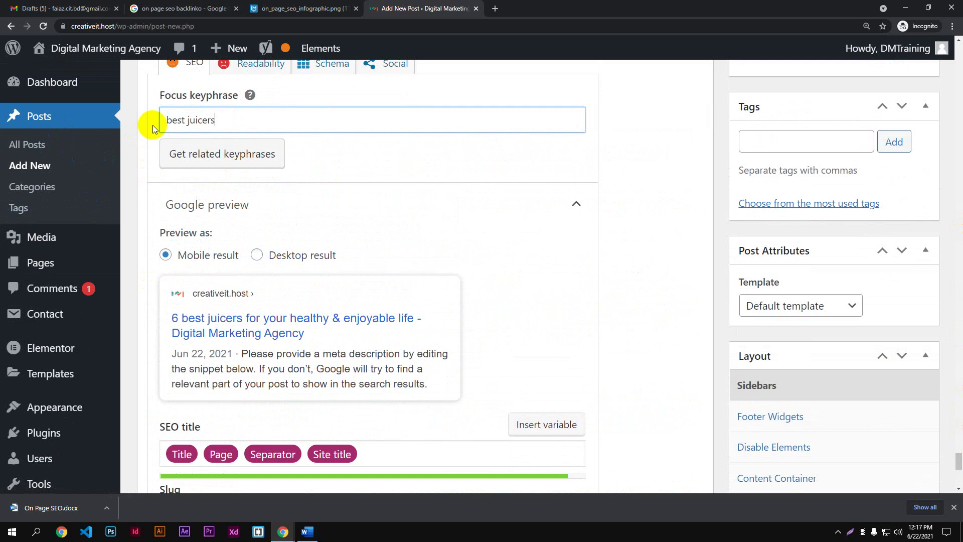
- Expand the Yoast SEO analysis for the focus keyphrase and review the listed problems, improvements and good results
scroll(281, 145, "up", 2)
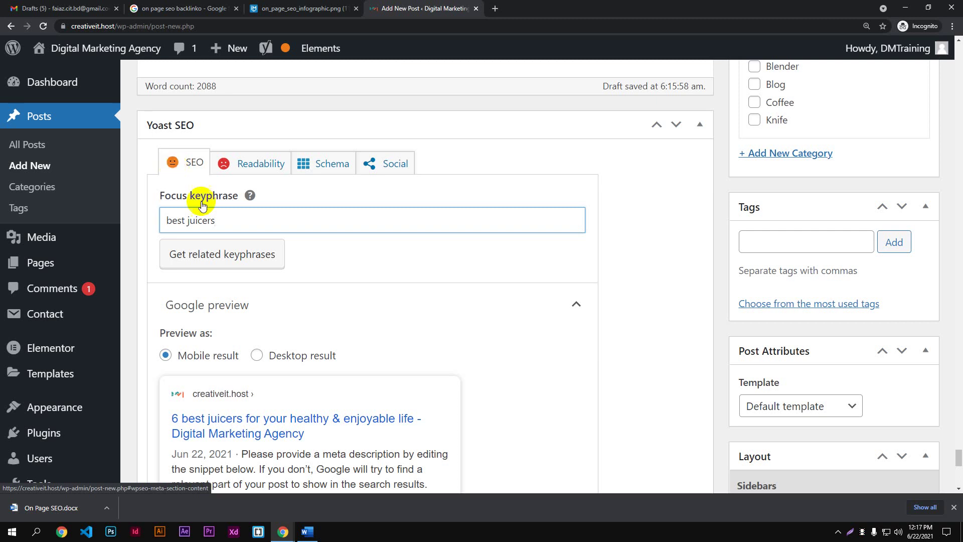
scroll(394, 239, "down", 5)
scroll(394, 240, "down", 4)
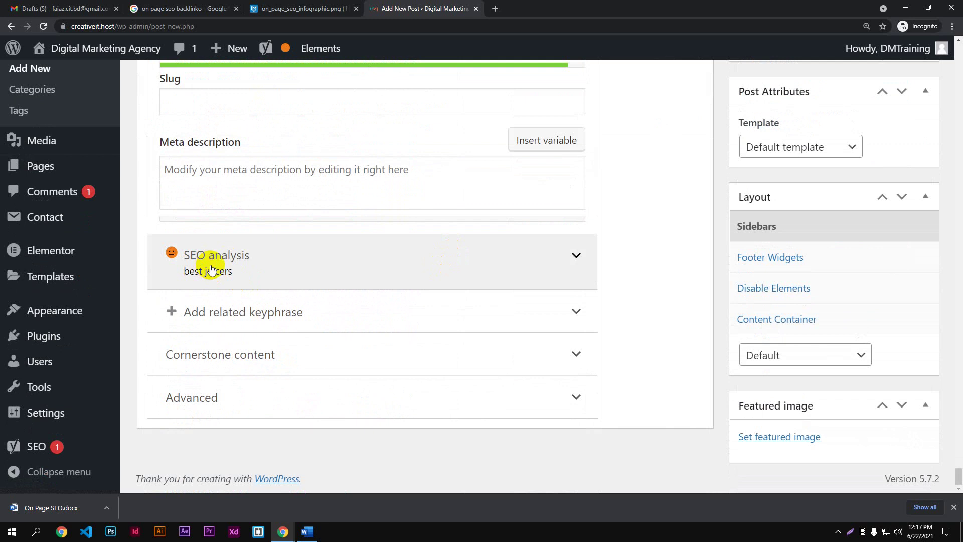
left_click(449, 271)
scroll(446, 264, "down", 5)
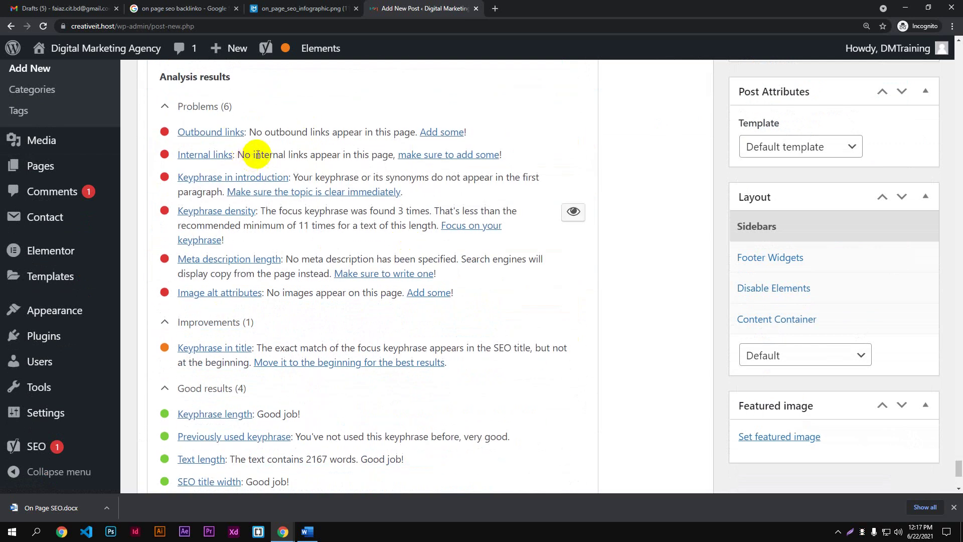
scroll(236, 165, "down", 2)
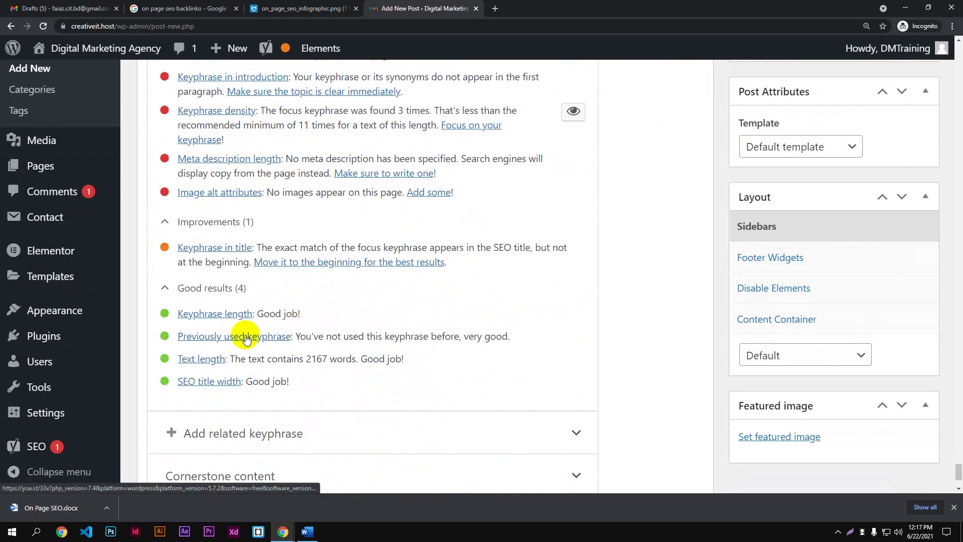
scroll(248, 338, "up", 2)
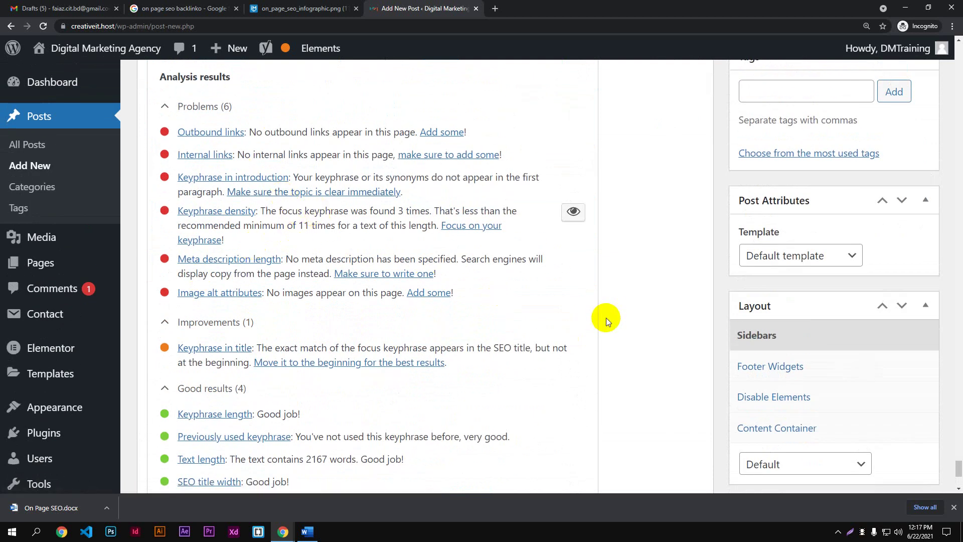
- Clear all the template variables from the Yoast SEO title
scroll(606, 317, "up", 3)
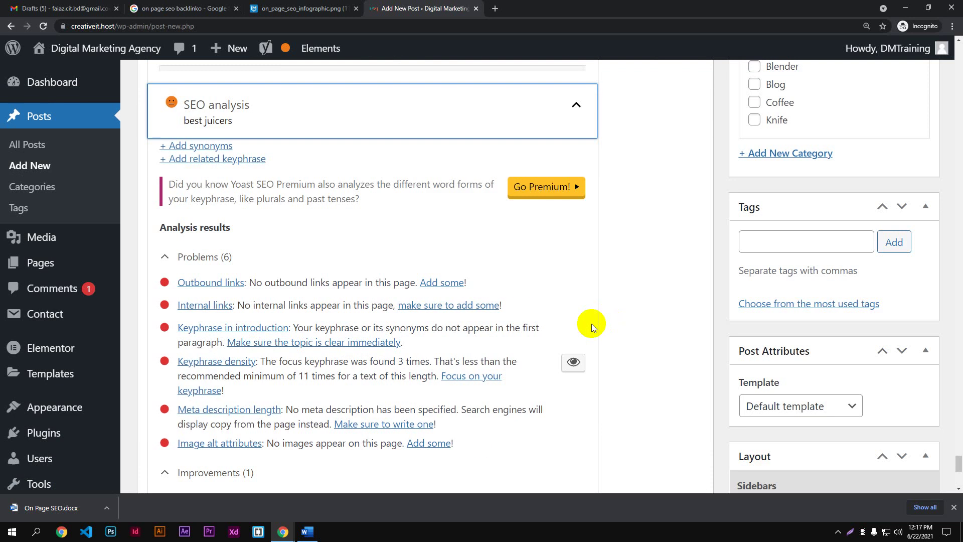
scroll(591, 323, "up", 7)
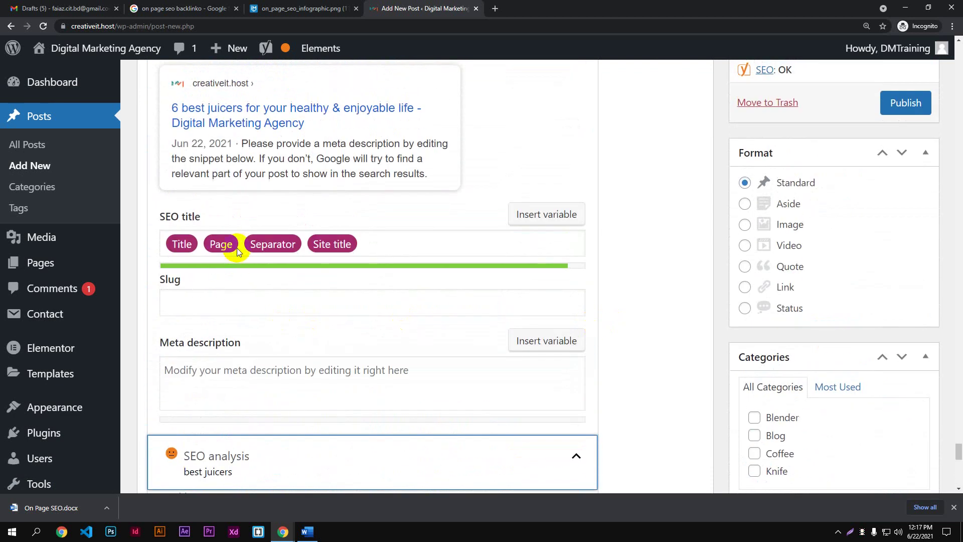
scroll(236, 248, "up", 2)
scroll(198, 285, "down", 2)
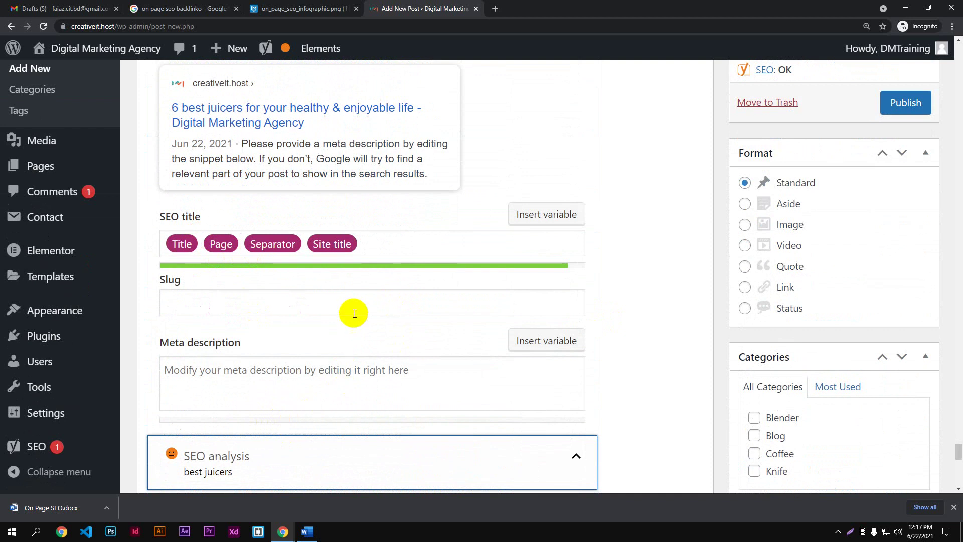
left_click_drag(364, 245, 123, 249)
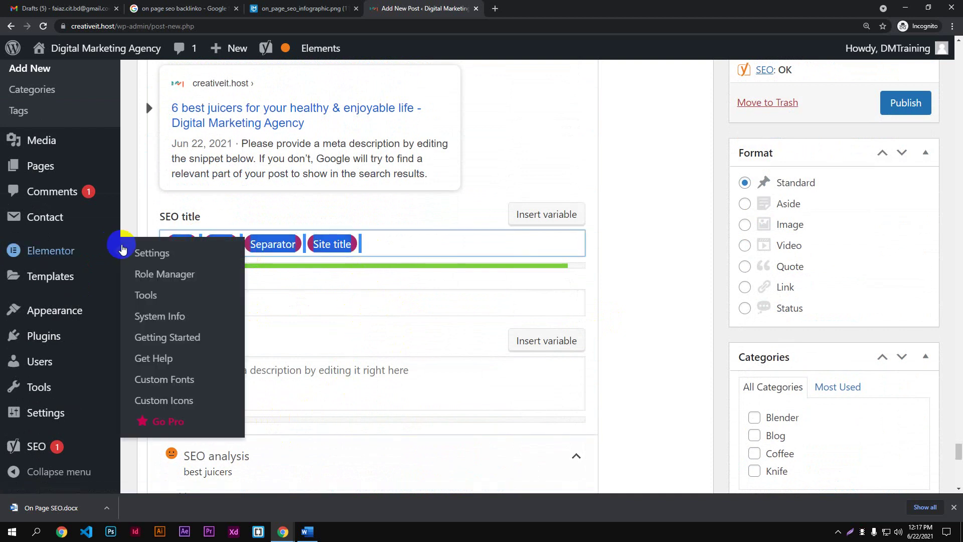
key("BackSpace")
scroll(441, 243, "up", 6)
scroll(444, 243, "down", 6)
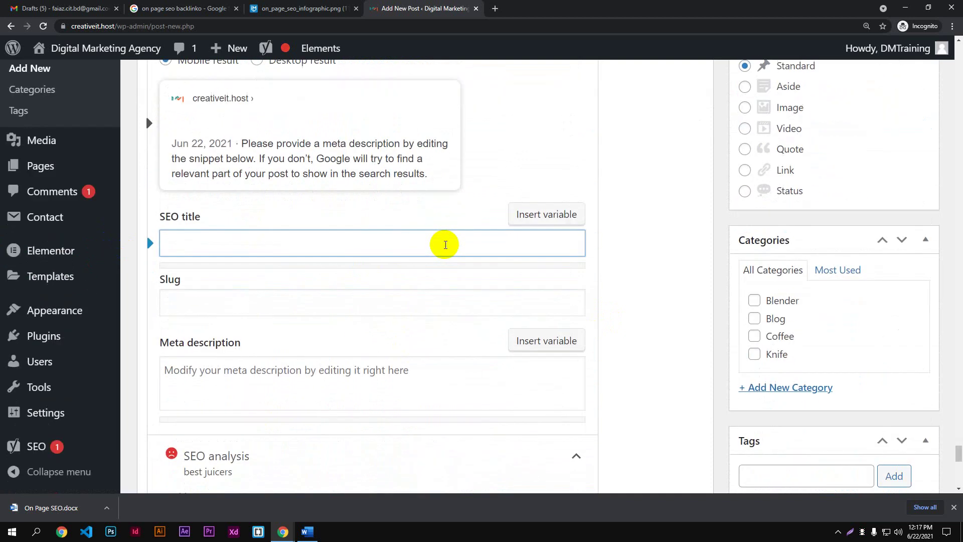
- Copy the full post title and paste it into the empty Yoast SEO title
scroll(445, 240, "up", 5)
left_click_drag(958, 438, 948, 44)
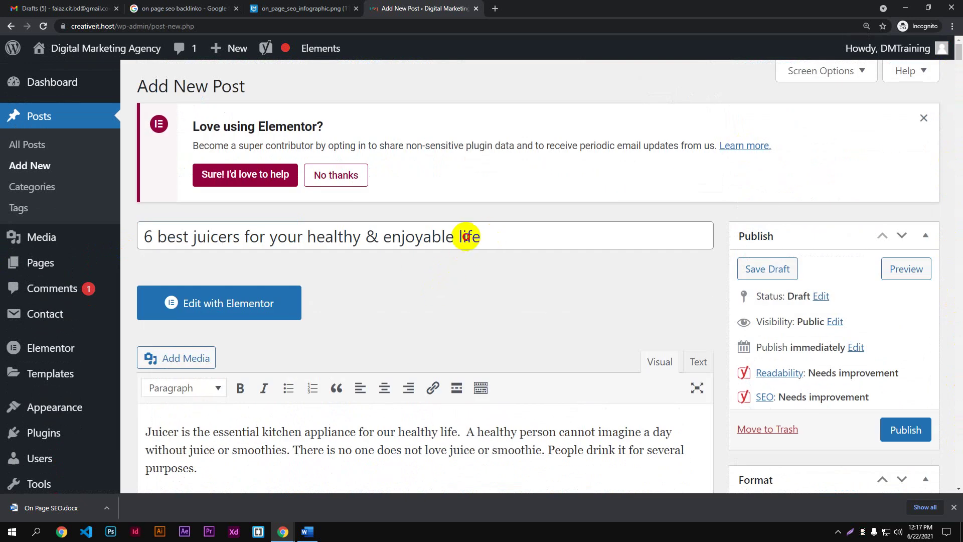
left_click_drag(482, 236, 138, 237)
key("ctrl+c")
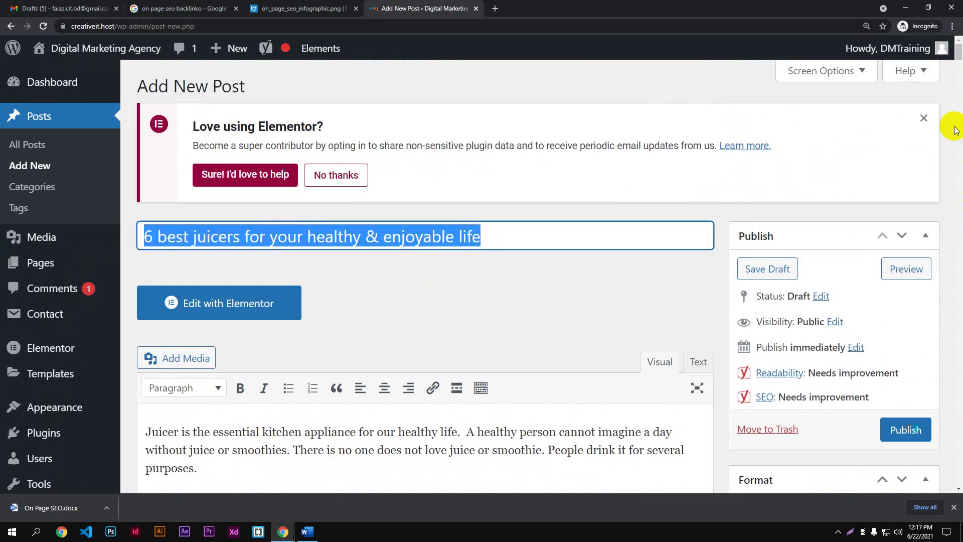
left_click_drag(956, 48, 958, 444)
scroll(337, 240, "down", 5)
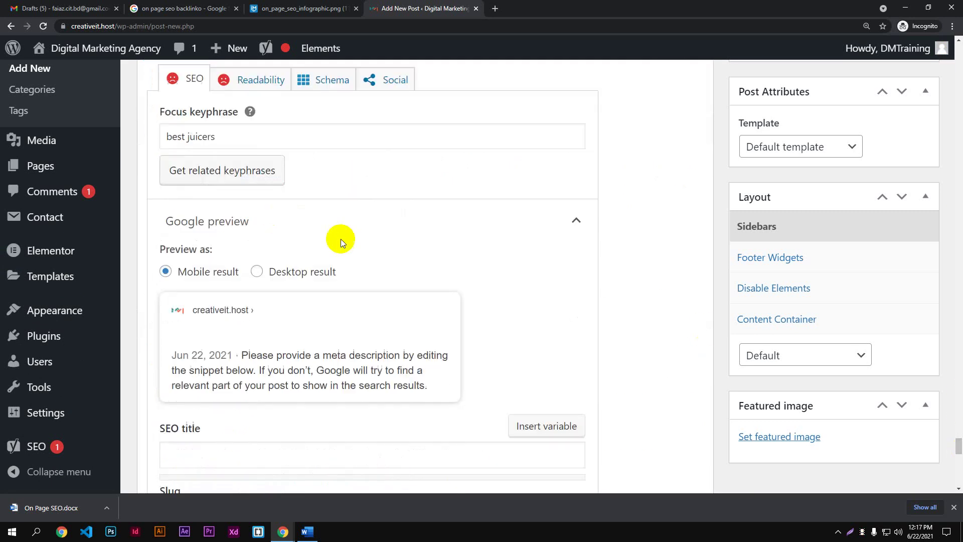
left_click(216, 296)
key("ctrl+v")
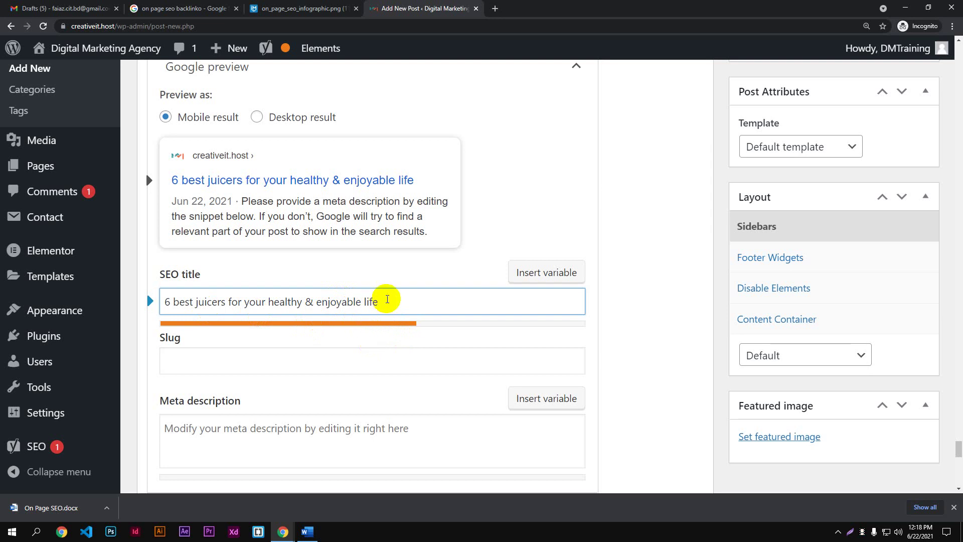
- Append "| Buyers Guide in 2021" to the end of the SEO title
type("|")
type(" B")
type("u")
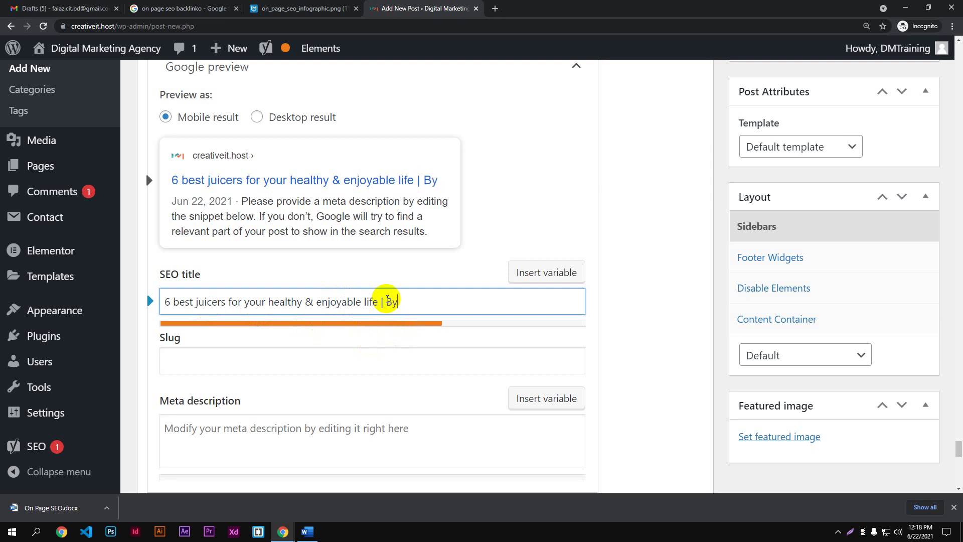
key("BackSpace")
type("u")
type("ywer")
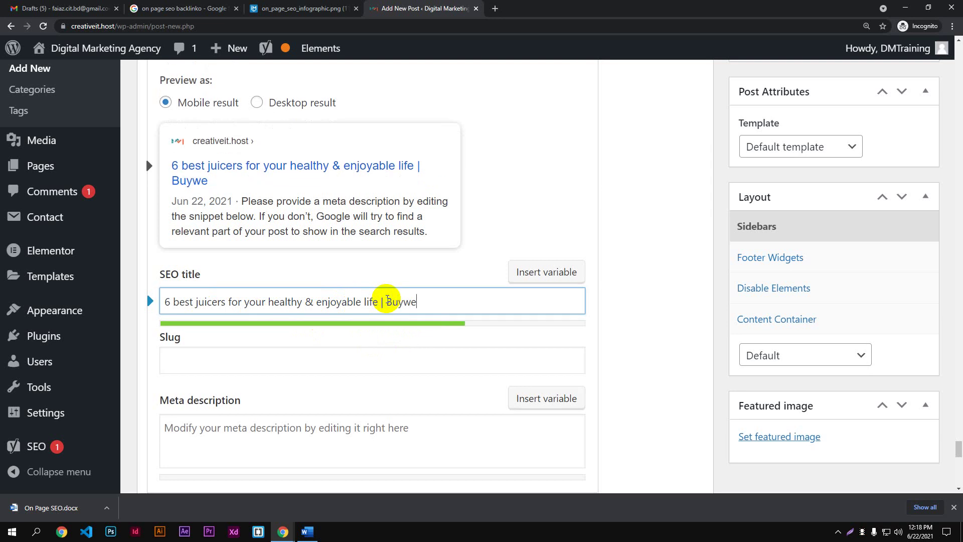
key("BackSpace")
key("BackSpace")
key("BackSpace")
type("ers Guide")
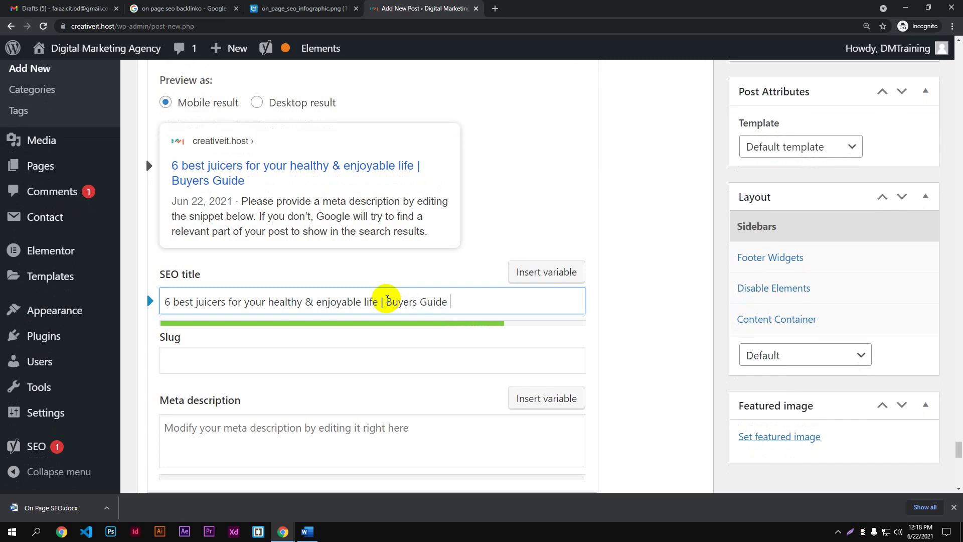
type(" in 202")
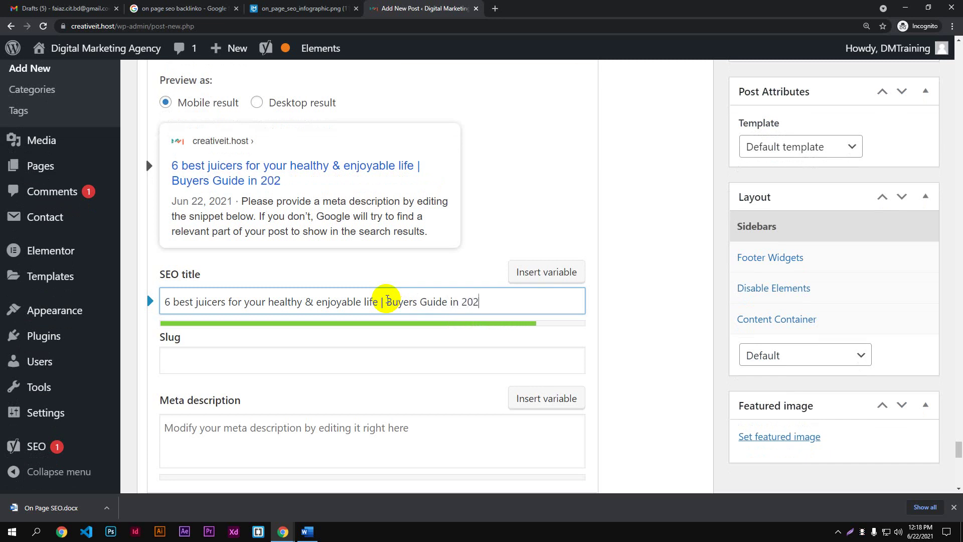
type("1")
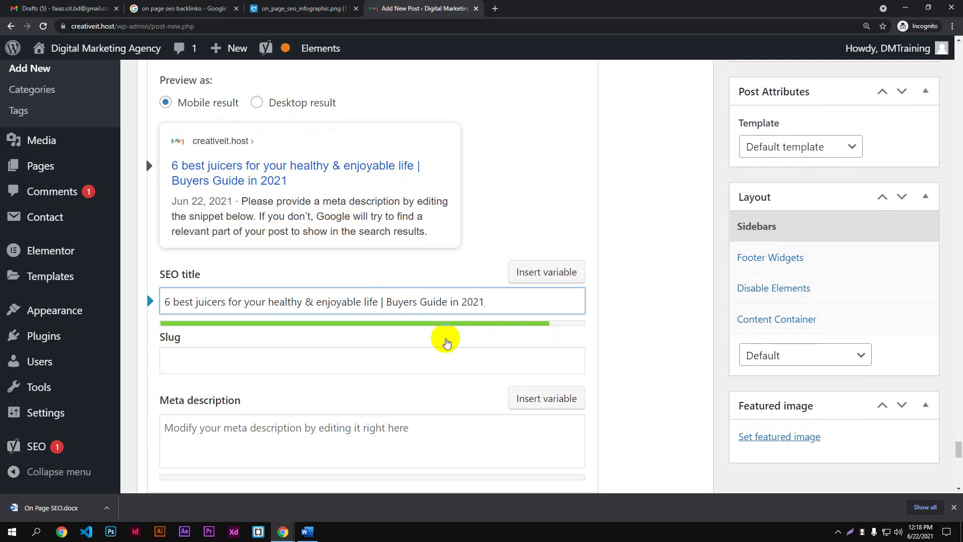
- Copy "best juicers" from the SEO title and search Google for it in a new browser tab
scroll(441, 347, "down", 2)
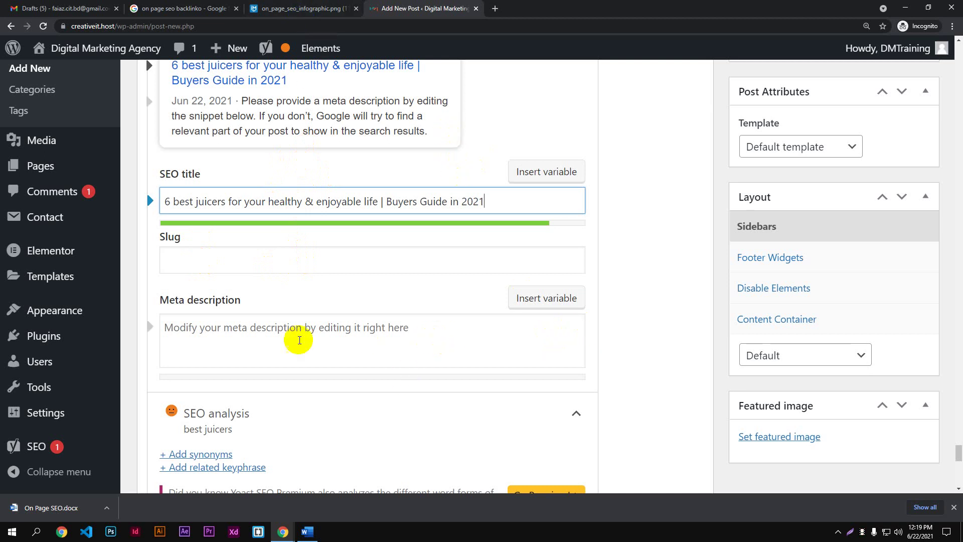
scroll(208, 350, "down", 1)
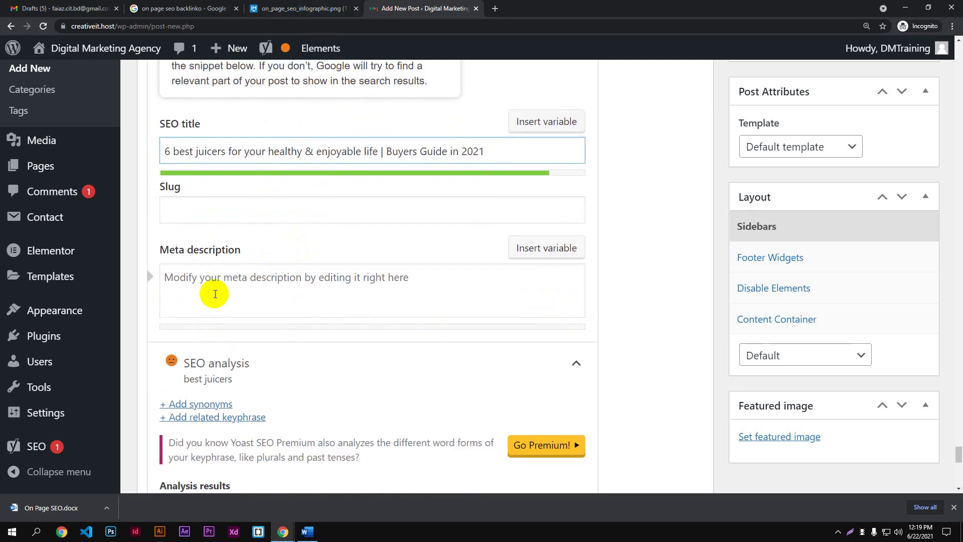
left_click(215, 293)
scroll(278, 176, "up", 1)
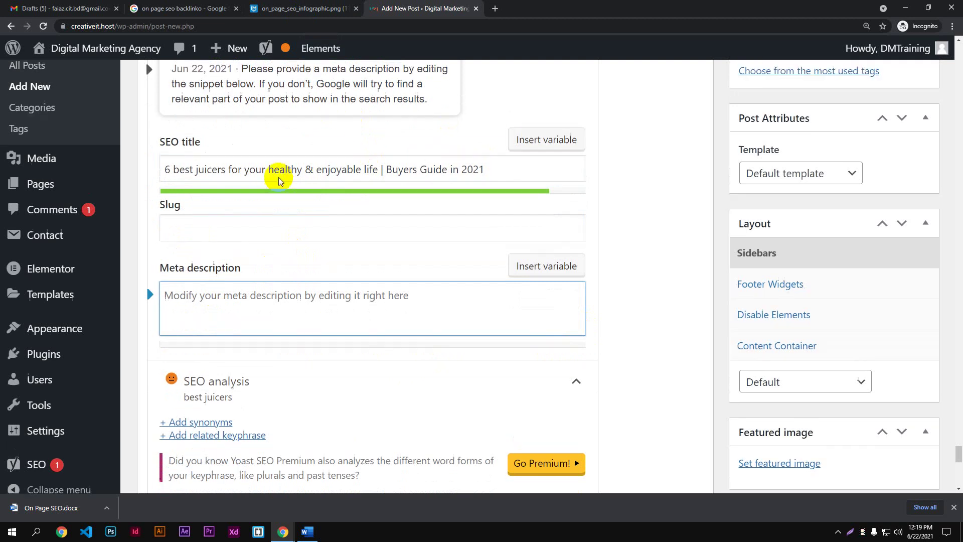
scroll(278, 176, "up", 1)
left_click_drag(173, 201, 226, 201)
key("ctrl+c")
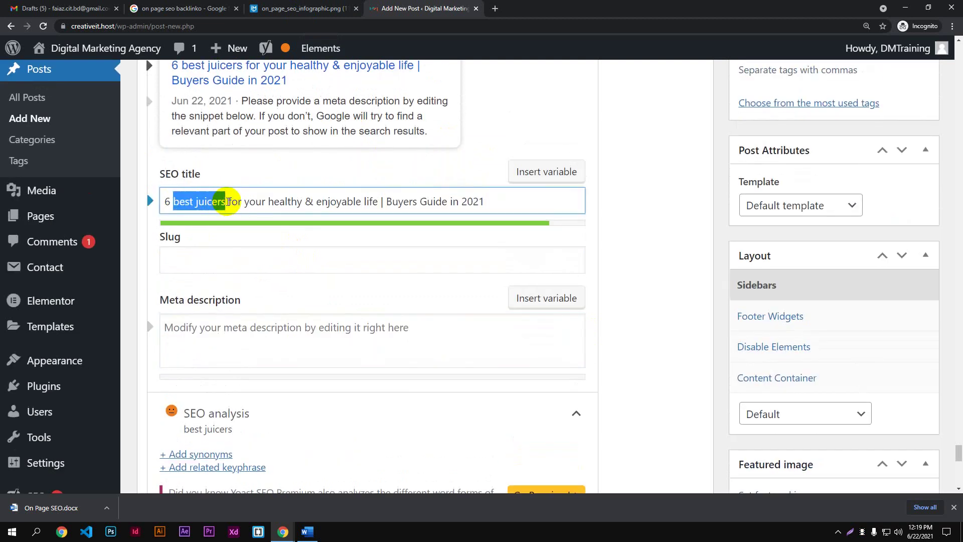
left_click(495, 9)
key("ctrl+v")
key("Return")
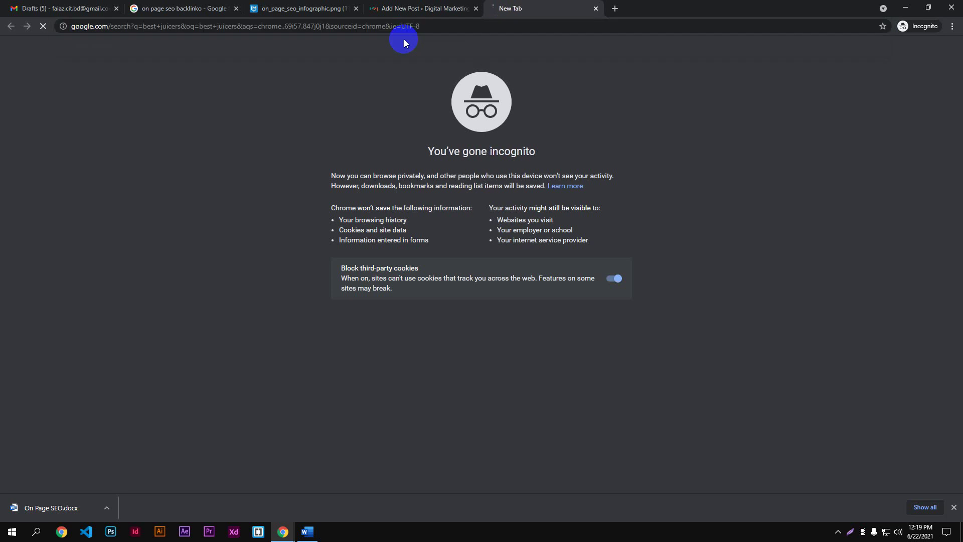
- Copy the NBC News search result's description from "best juicers of 2021" through "Citrus Juicer."
scroll(423, 125, "down", 8)
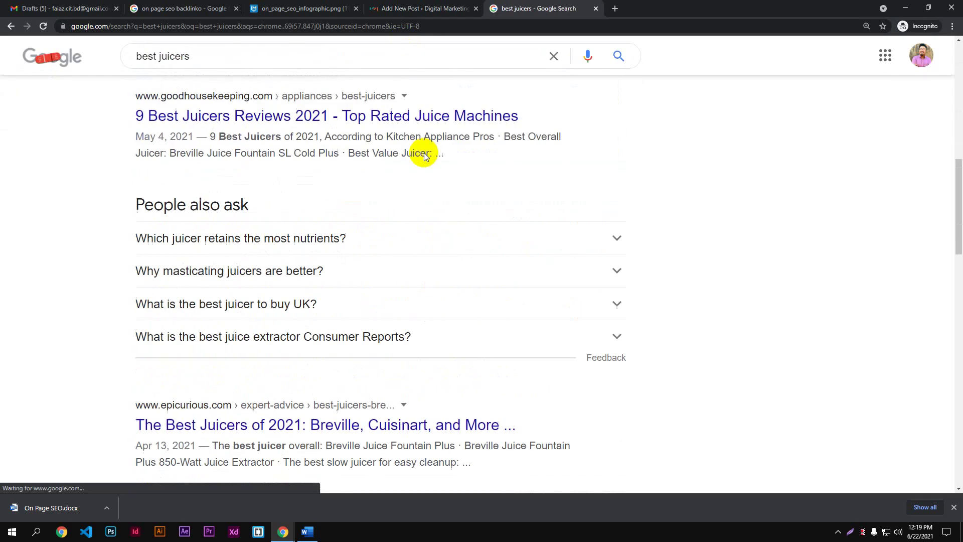
scroll(353, 158, "down", 6)
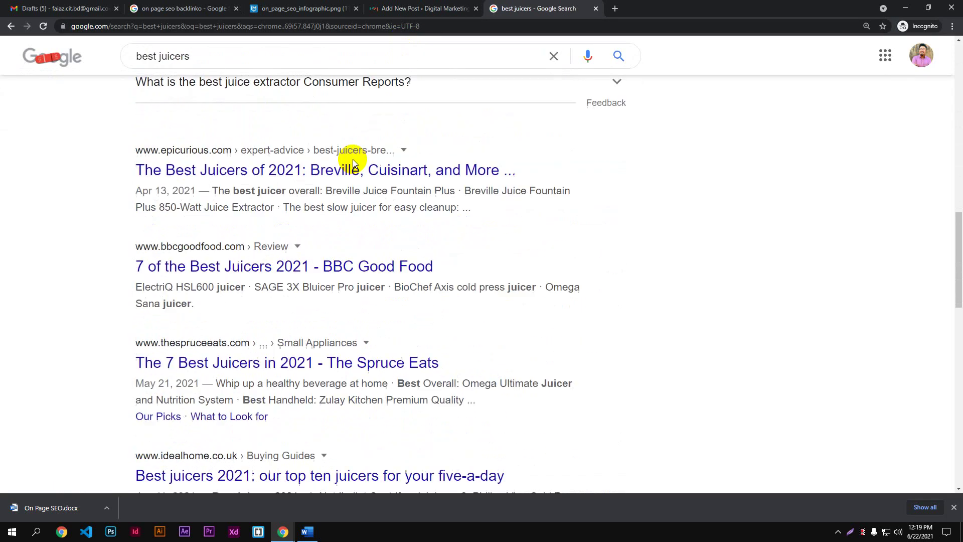
scroll(441, 185, "down", 1)
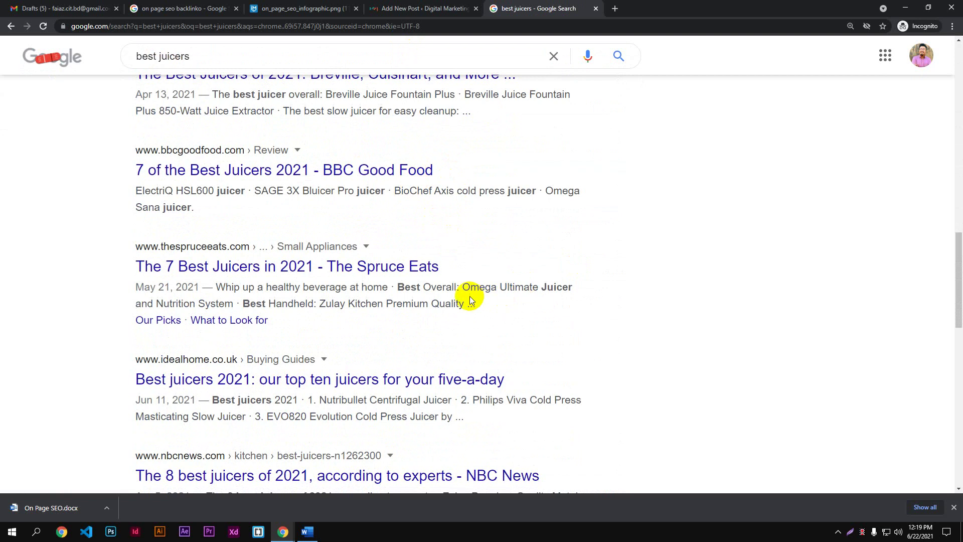
scroll(470, 296, "down", 2)
scroll(471, 288, "down", 2)
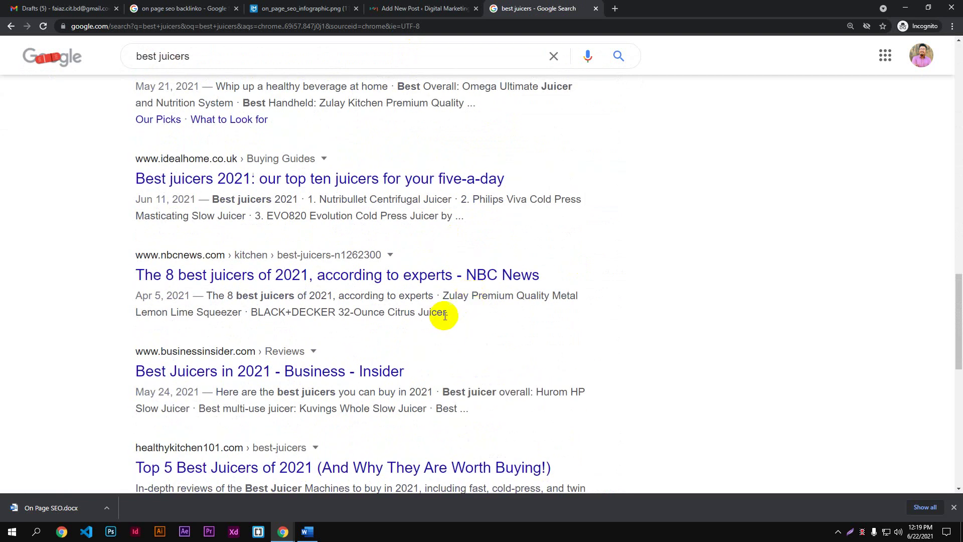
left_click_drag(449, 312, 243, 294)
key("ctrl+c")
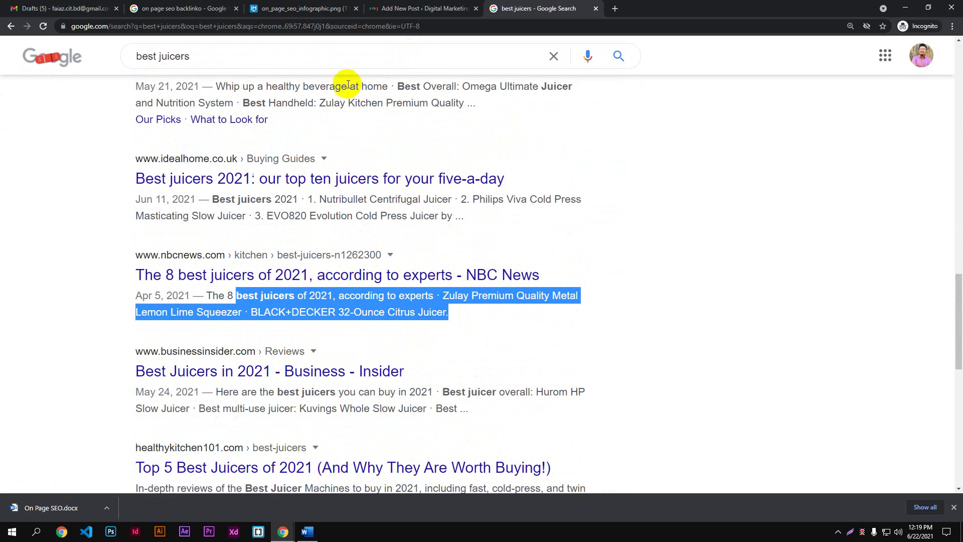
- Return to the WordPress post, paste the copied text as the Yoast meta description, and check the Google preview and SEO analysis
left_click(426, 8)
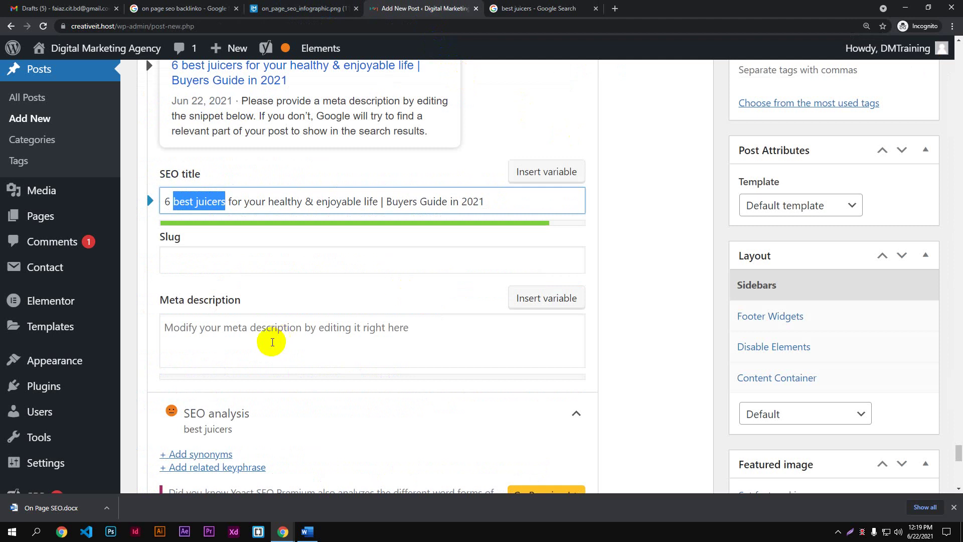
left_click(257, 334)
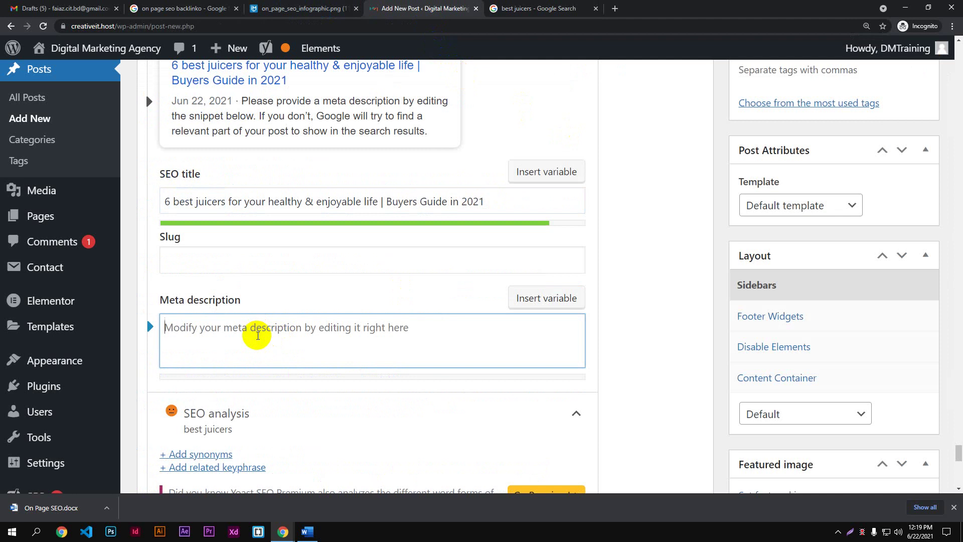
key("ctrl+v")
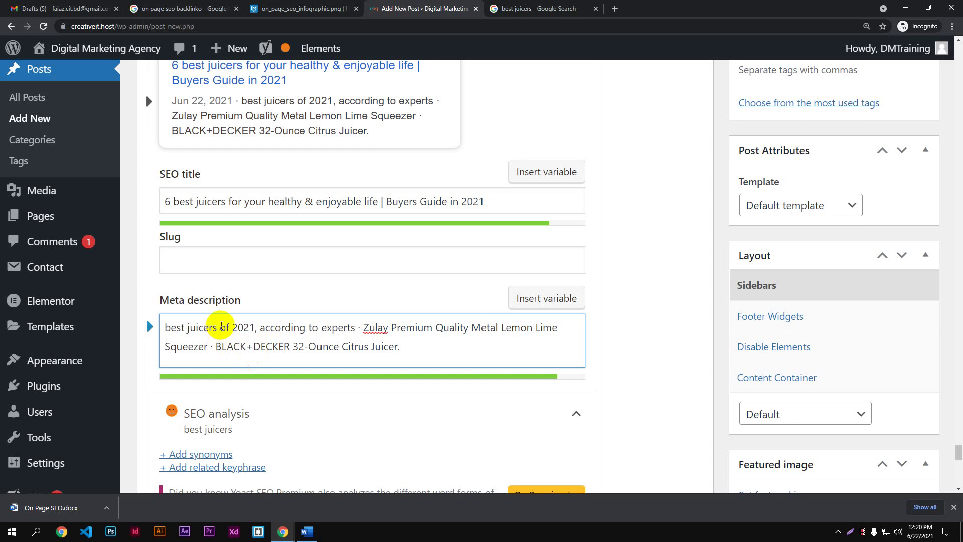
scroll(221, 327, "up", 5)
scroll(221, 329, "down", 4)
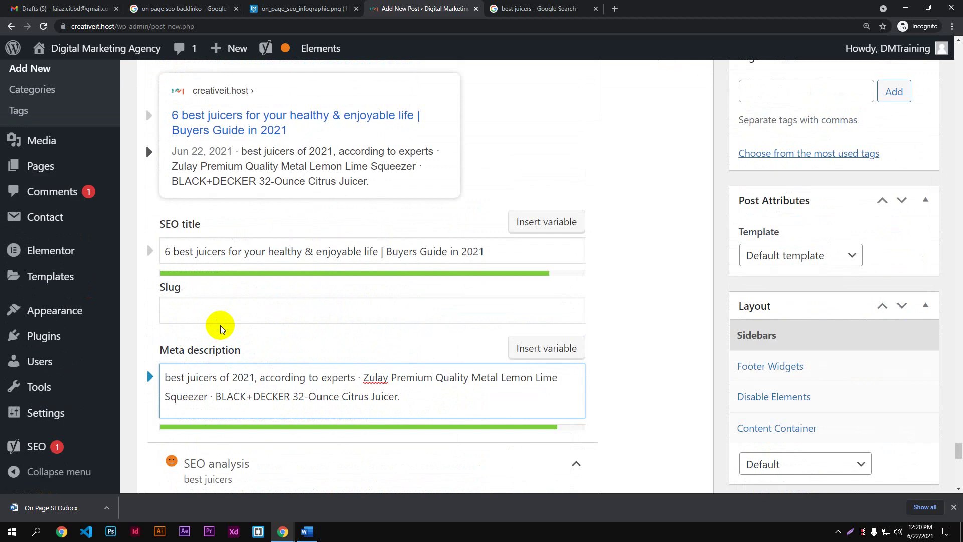
scroll(221, 325, "down", 2)
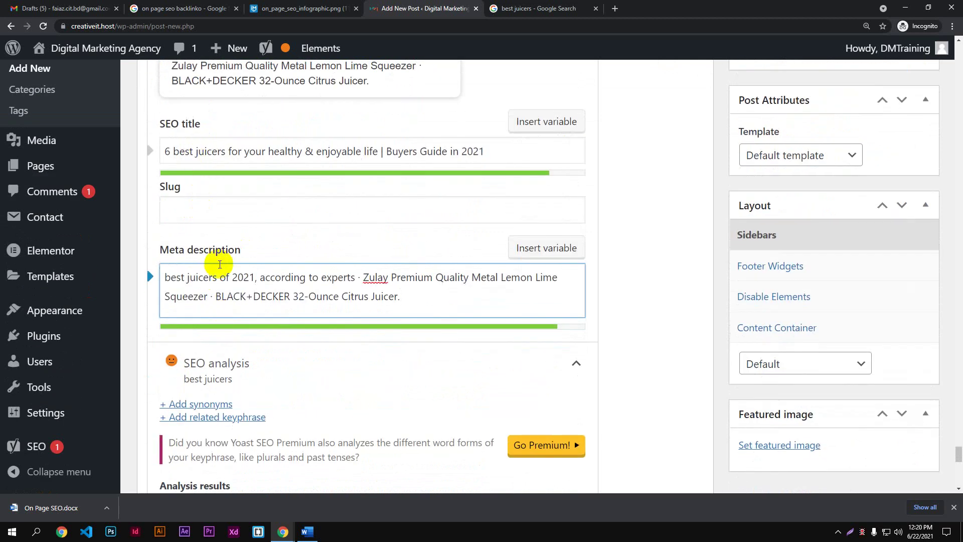
scroll(218, 266, "down", 4)
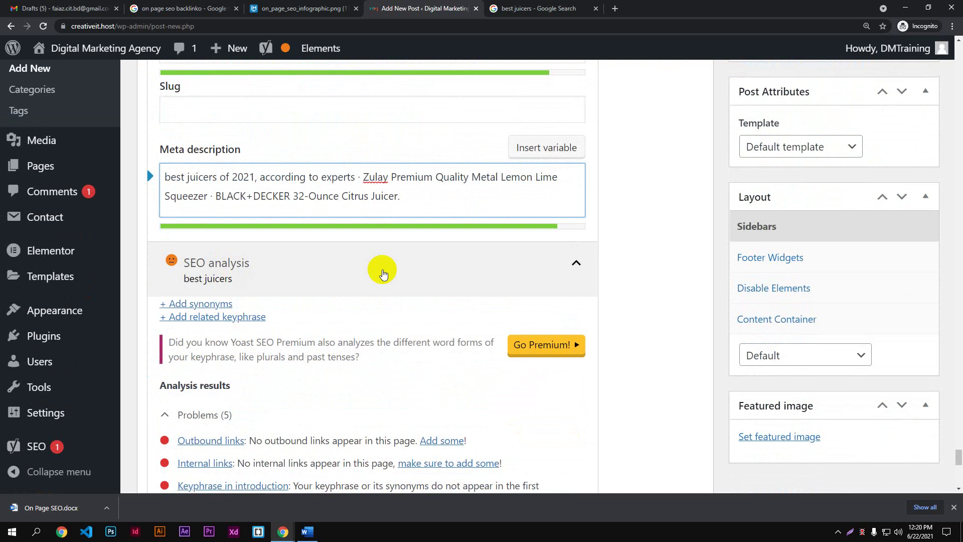
scroll(382, 271, "up", 3)
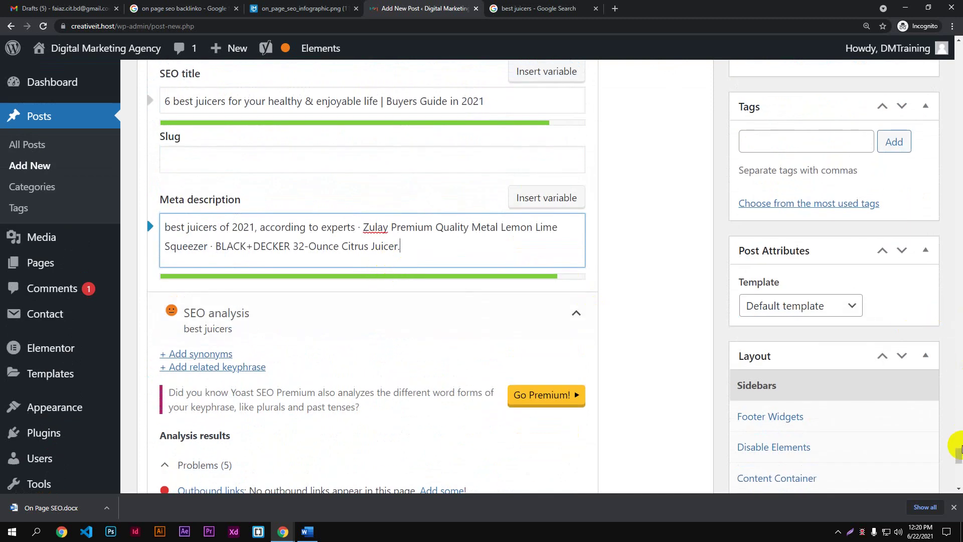
- Go back to the beginning of the post editor and dismiss the "Love using Elementor?" notice
left_click_drag(956, 446, 953, 68)
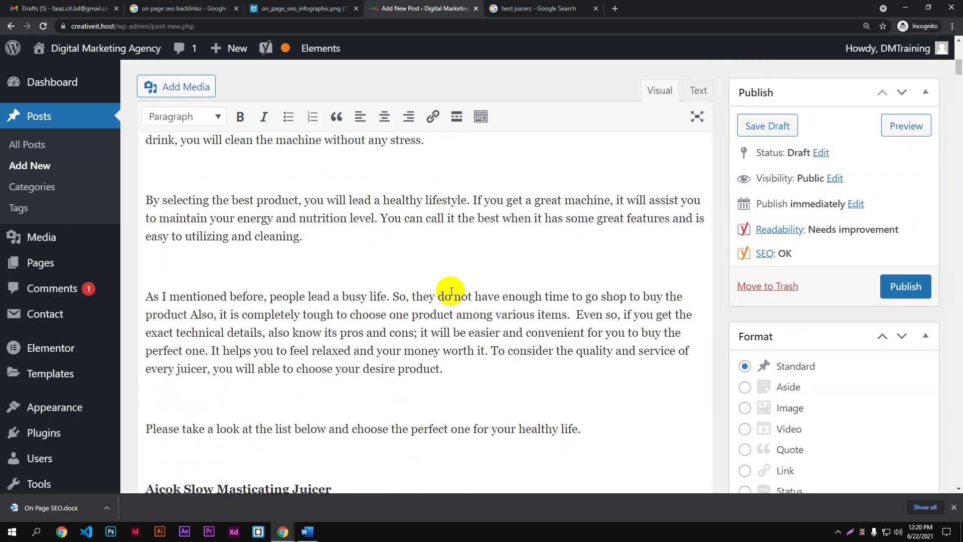
scroll(450, 291, "up", 10)
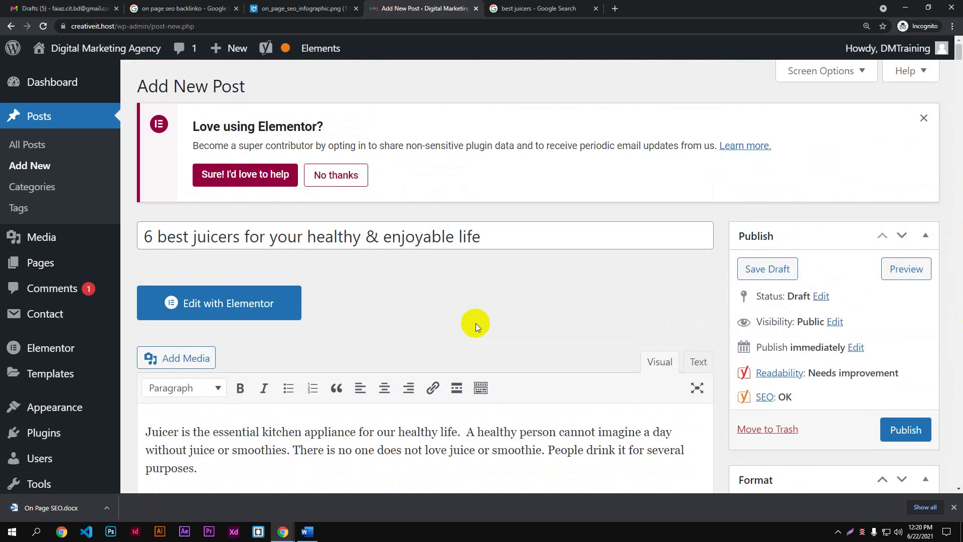
left_click(926, 122)
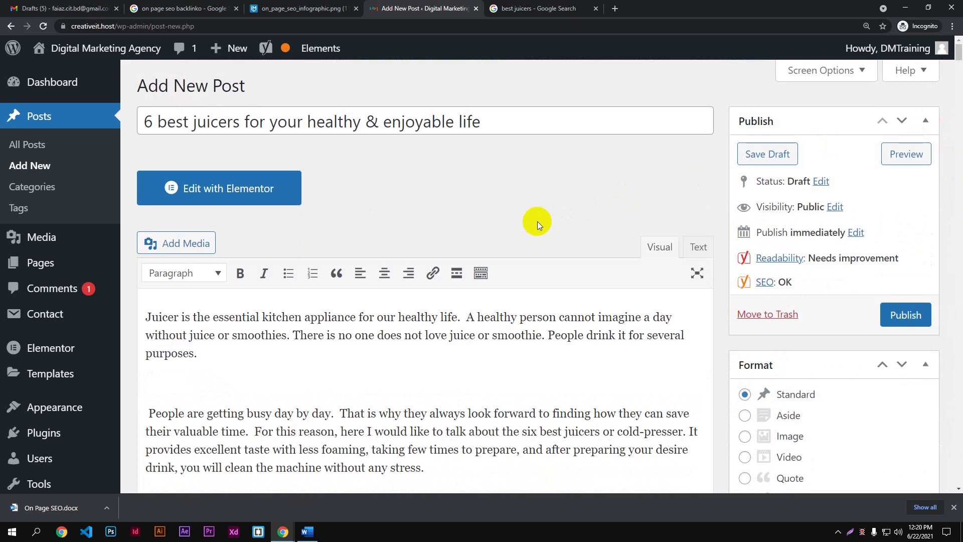
scroll(537, 221, "down", 1)
scroll(537, 221, "up", 1)
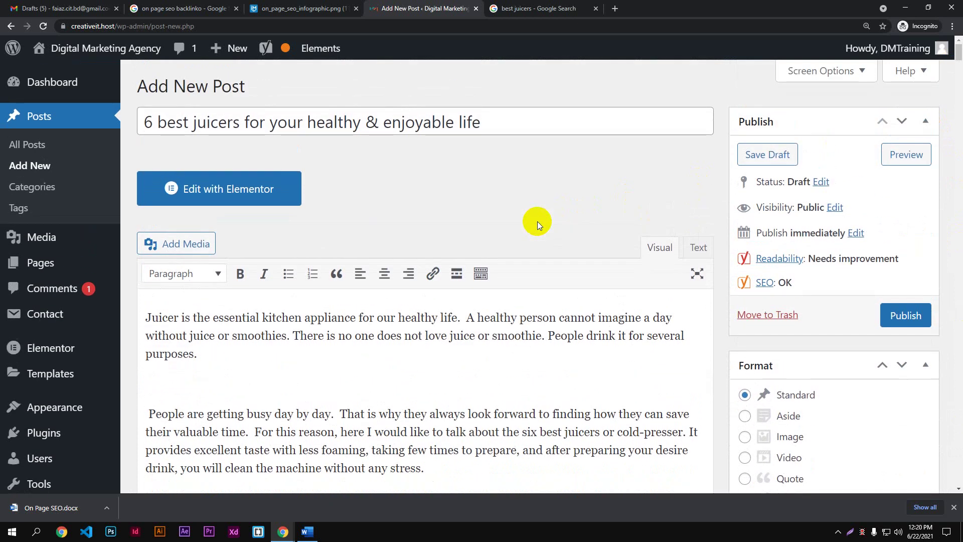
- Remove the extra blank lines between the "Aicok Slow Masticating Juicer" heading and the paragraph that follows it
scroll(537, 222, "down", 9)
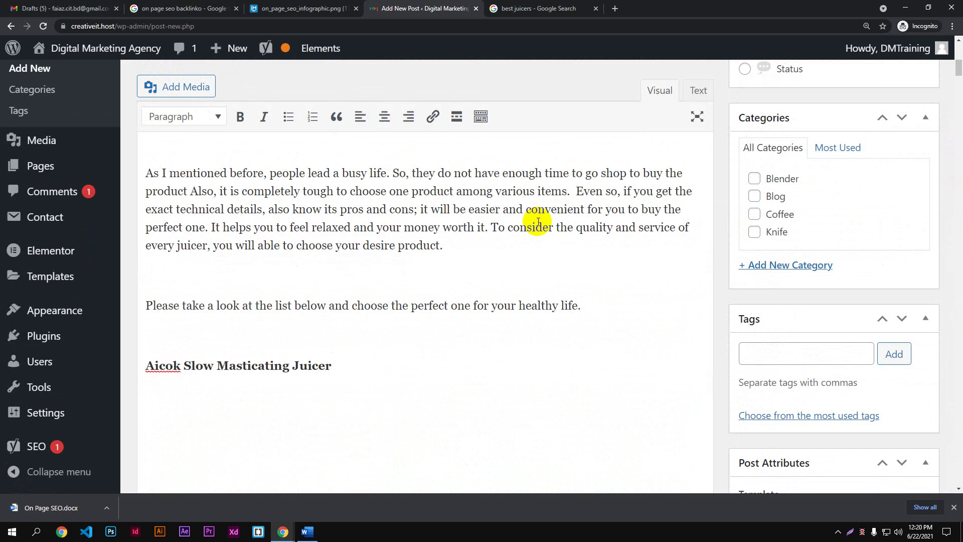
scroll(533, 218, "down", 10)
scroll(533, 219, "up", 8)
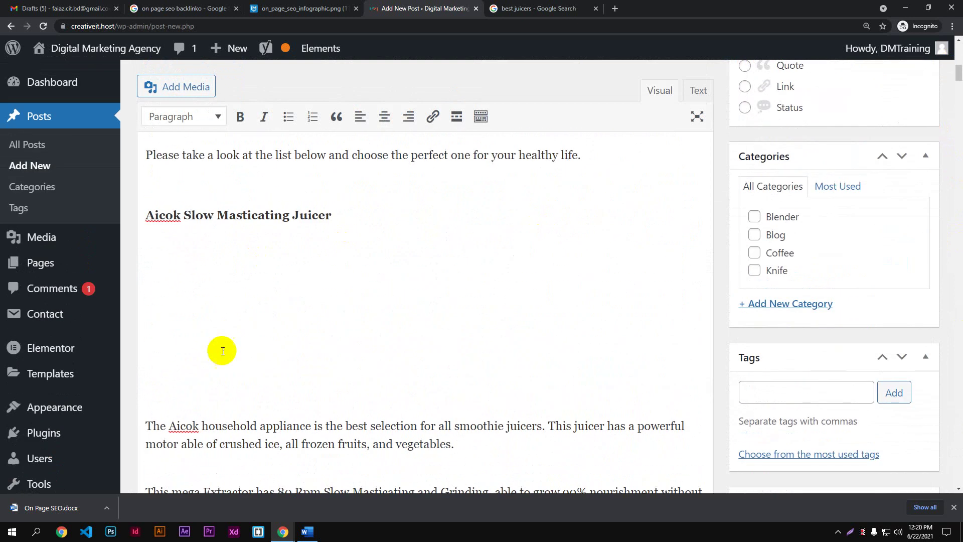
left_click(168, 387)
key("BackSpace")
key("BackSpace")
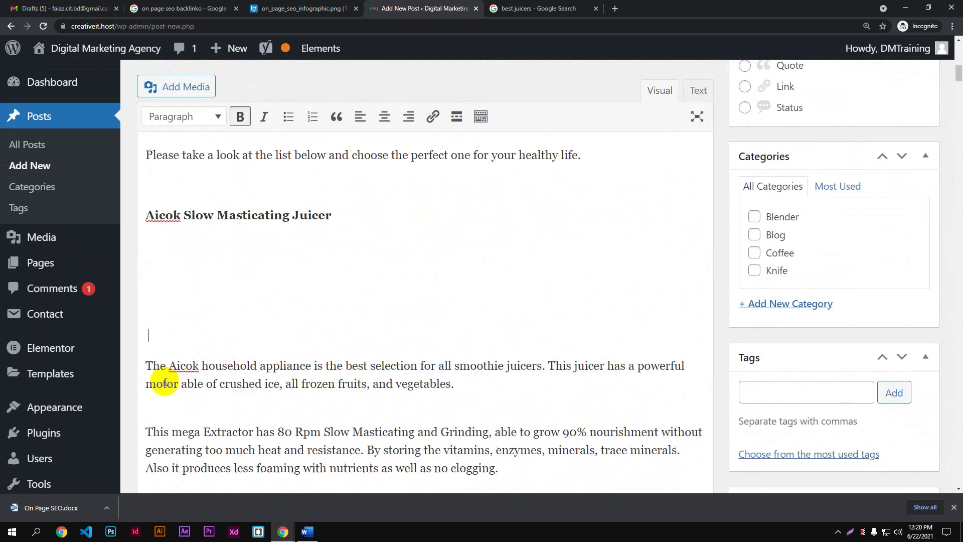
left_click(147, 366)
key("BackSpace")
key("BackSpace")
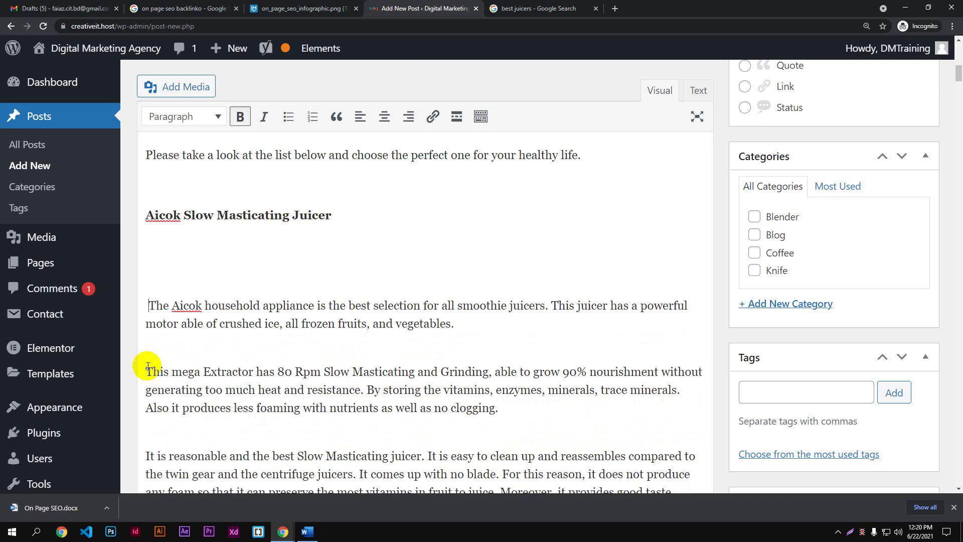
key("BackSpace")
- Look through the article's introduction, pros and cons table, technical information and product sections, ending back at the post title
scroll(203, 317, "up", 4)
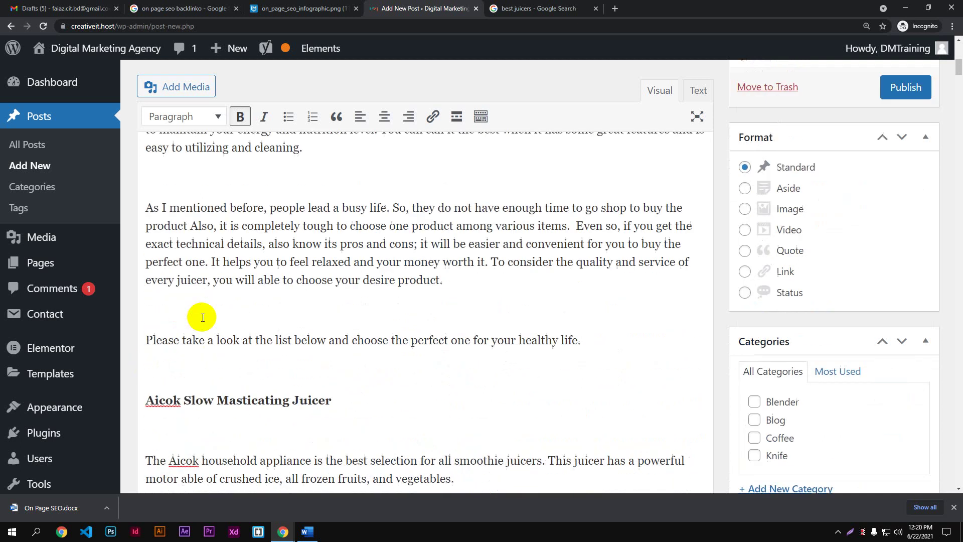
scroll(202, 317, "up", 12)
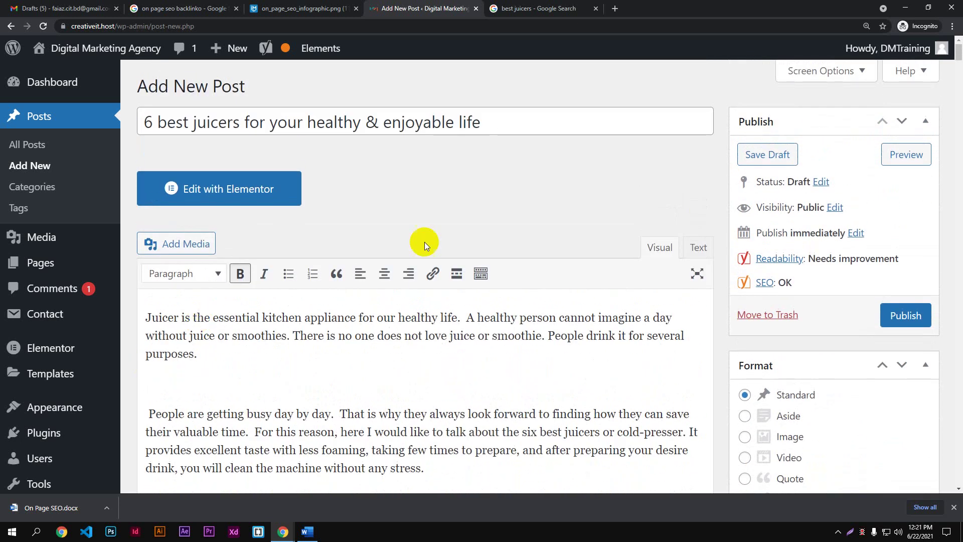
scroll(441, 172, "down", 13)
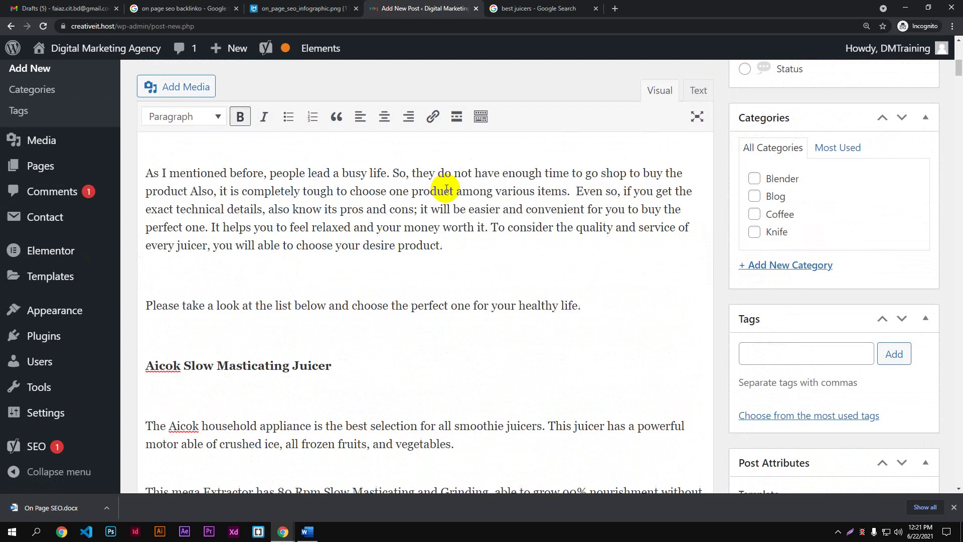
scroll(450, 188, "down", 4)
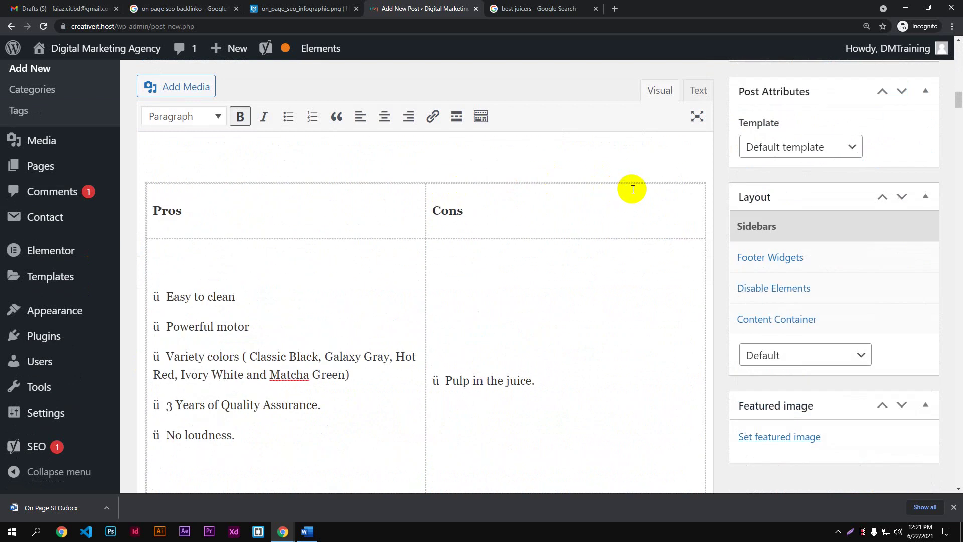
left_click_drag(957, 97, 959, 300)
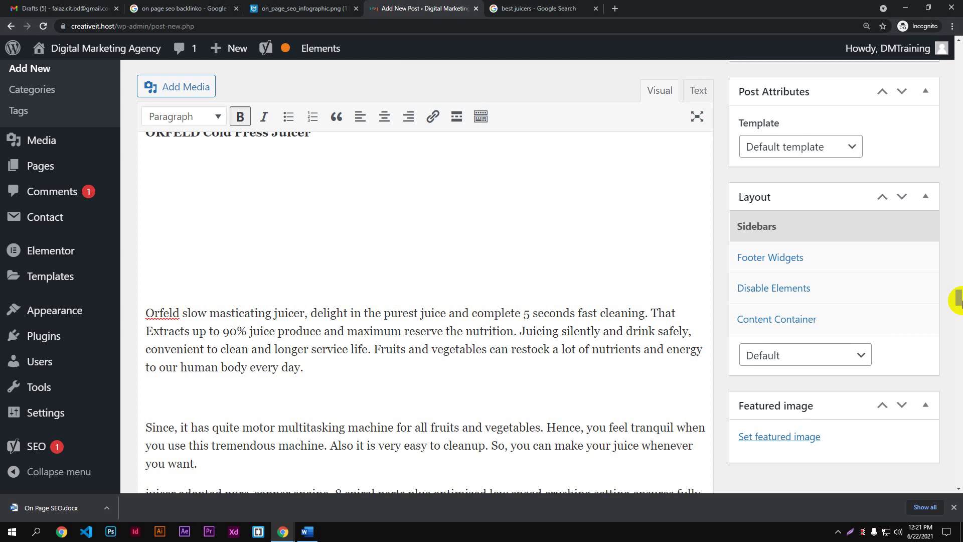
scroll(722, 228, "up", 10)
scroll(954, 208, "up", 3)
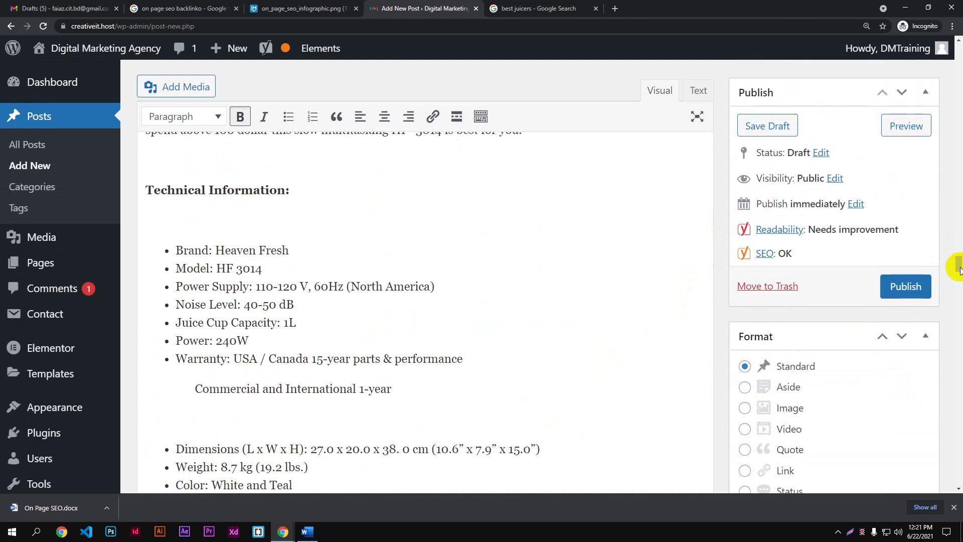
scroll(954, 267, "down", 7)
scroll(959, 115, "up", 15)
scroll(490, 279, "up", 12)
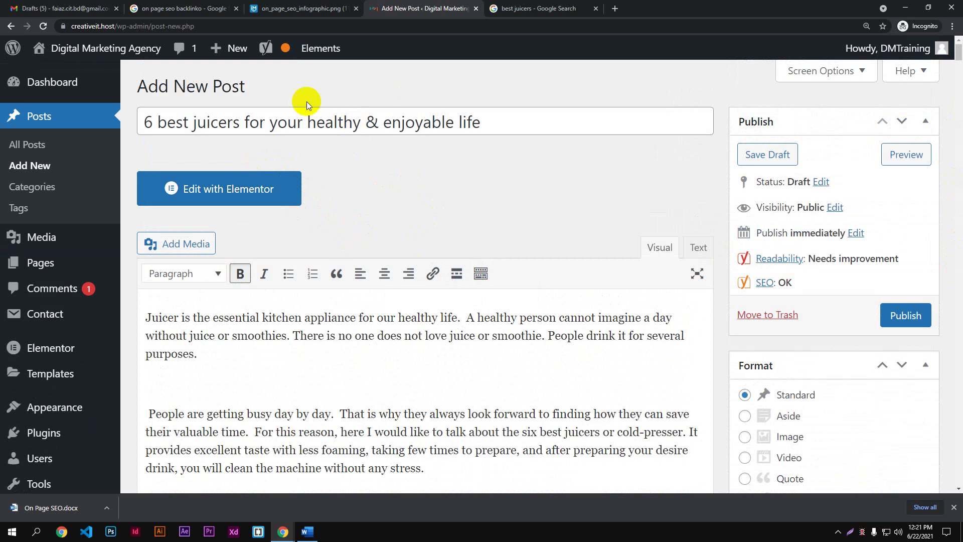
- Open another new post in a separate browser tab and dismiss its "Love using Elementor?" notice
left_click(238, 49)
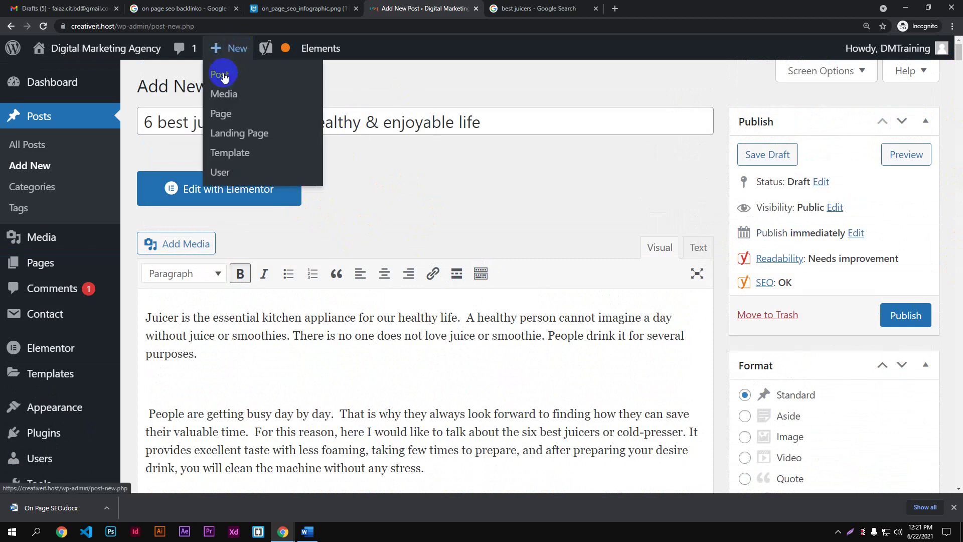
middle_click(223, 73)
left_click(571, 5)
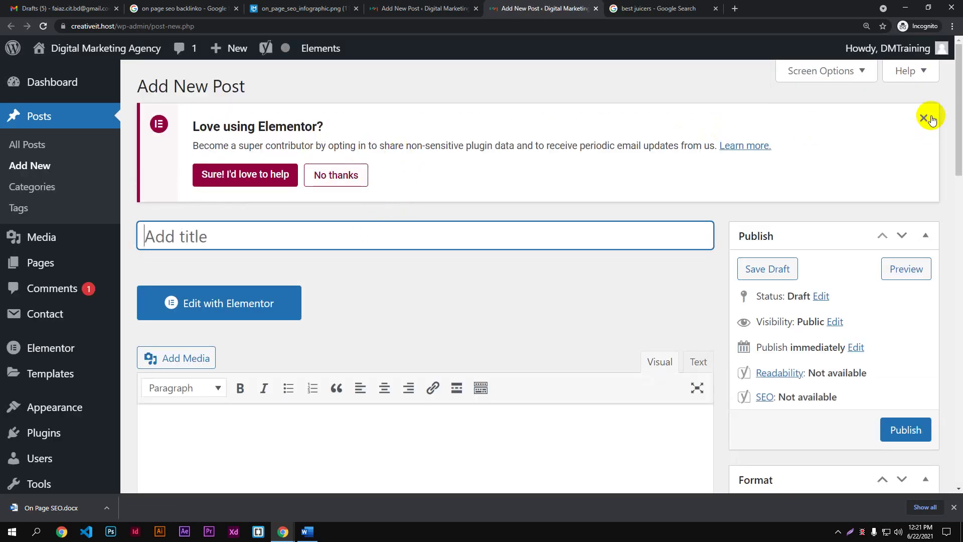
left_click(929, 115)
- Copy the title "6 best juicers for your healthy & enjoyable life" from the original post into the blank post's title
left_click(428, 8)
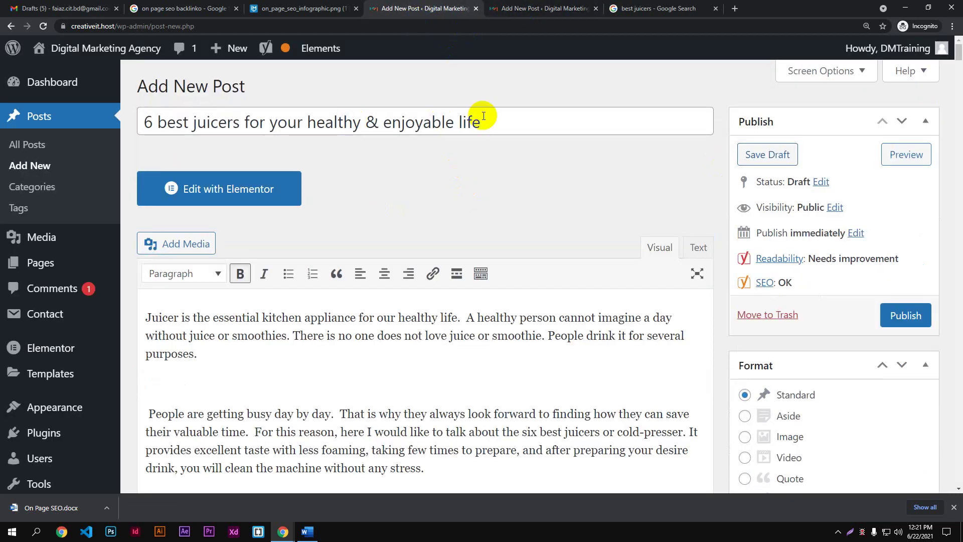
left_click(499, 112)
key("ctrl+a")
key("ctrl+c")
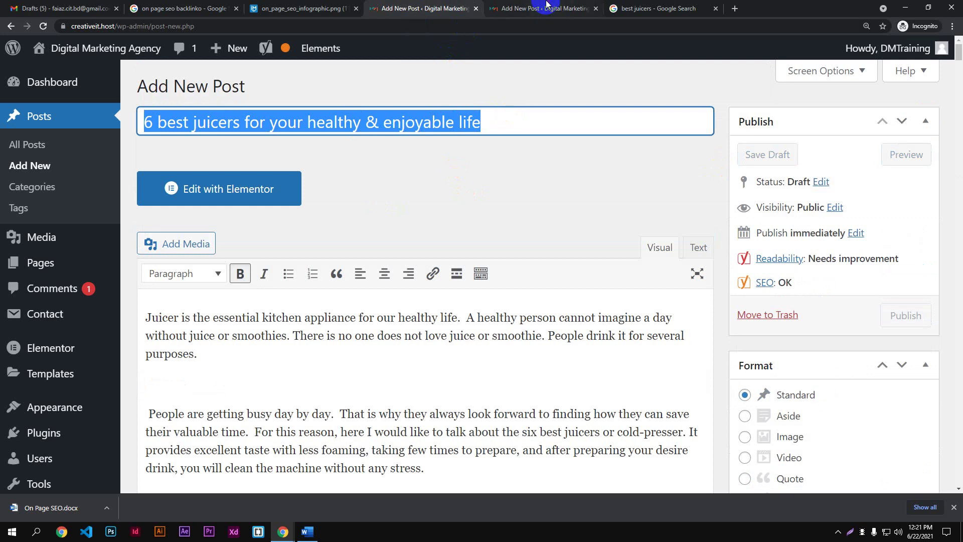
left_click(546, 8)
left_click(344, 132)
key("ctrl+v")
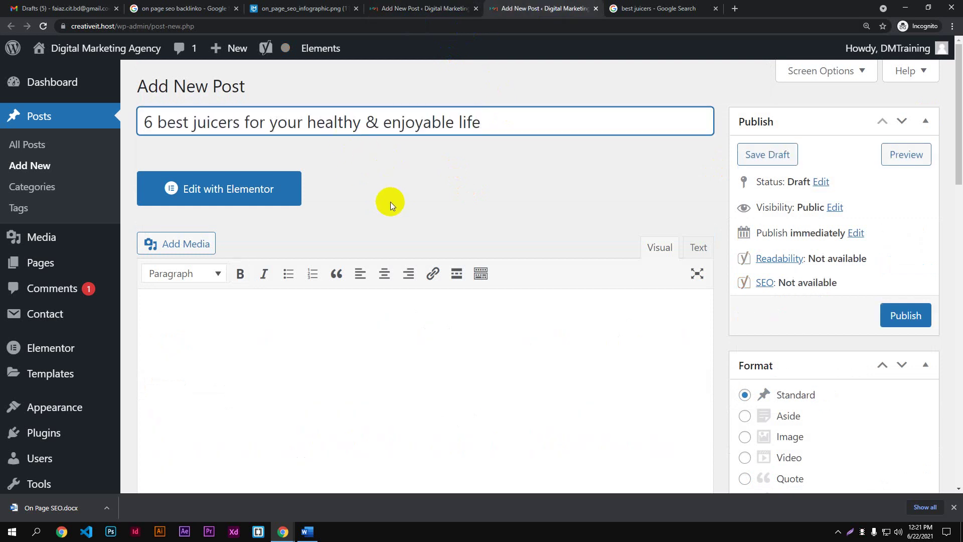
- Copy the full article body from the original post into the second post's content
key("ctrl+shift+Tab")
left_click(333, 338)
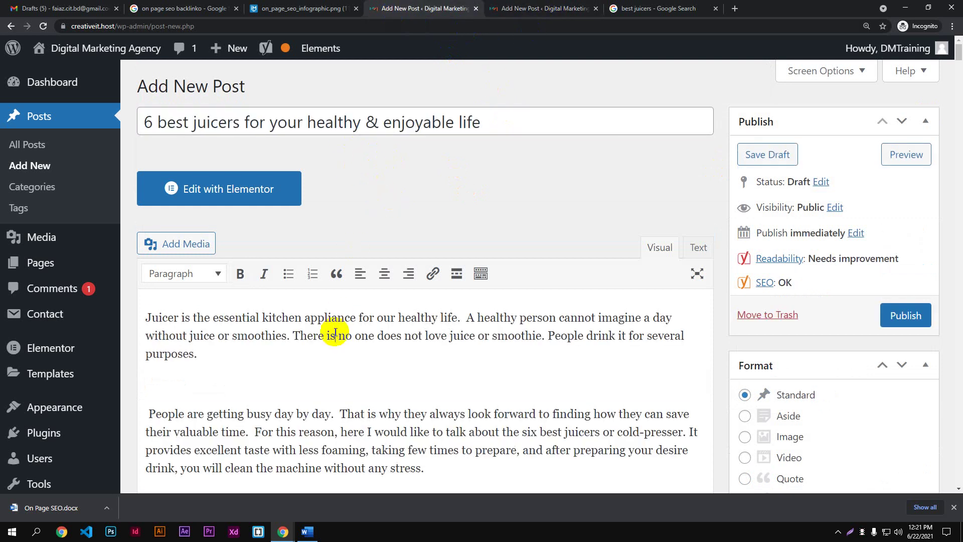
key("ctrl+a")
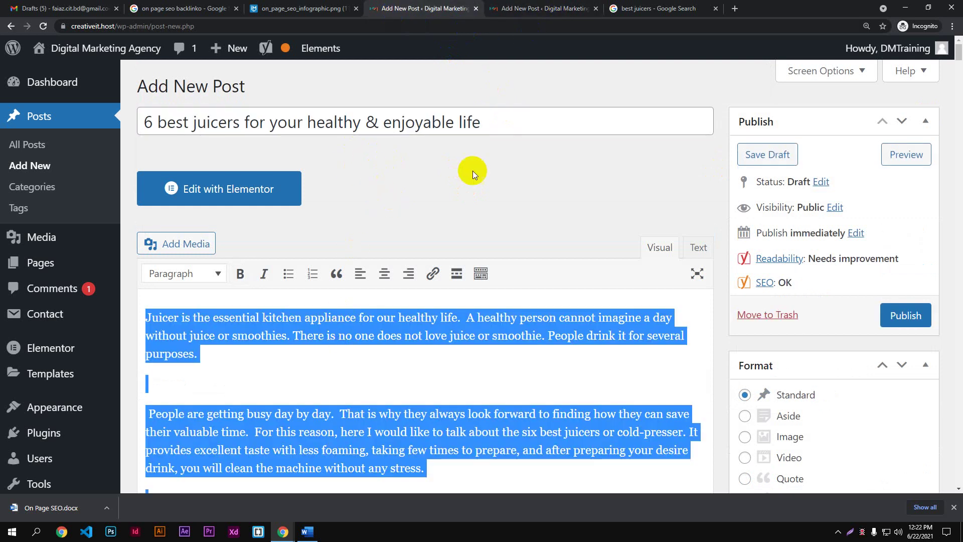
left_click(508, 8)
left_click(334, 334)
key("ctrl+v")
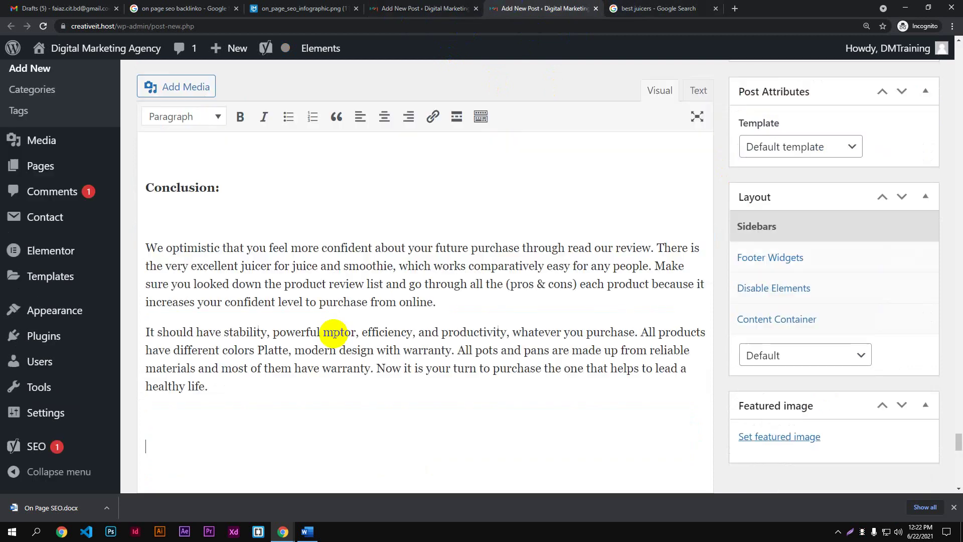
- Set the second post's Yoast focus keyphrase to "best juicers"
scroll(333, 333, "up", 15)
left_click_drag(958, 402, 955, 507)
scroll(318, 333, "up", 10)
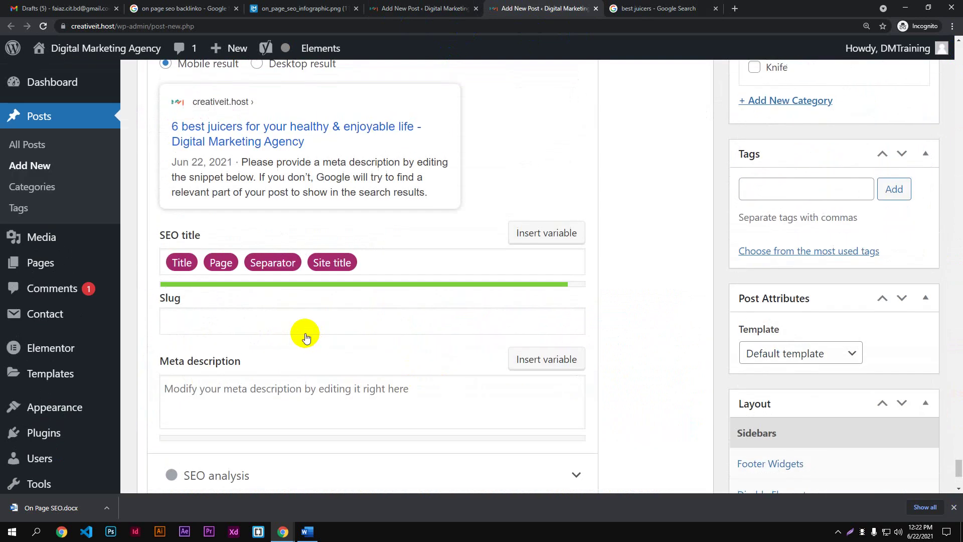
left_click(223, 180)
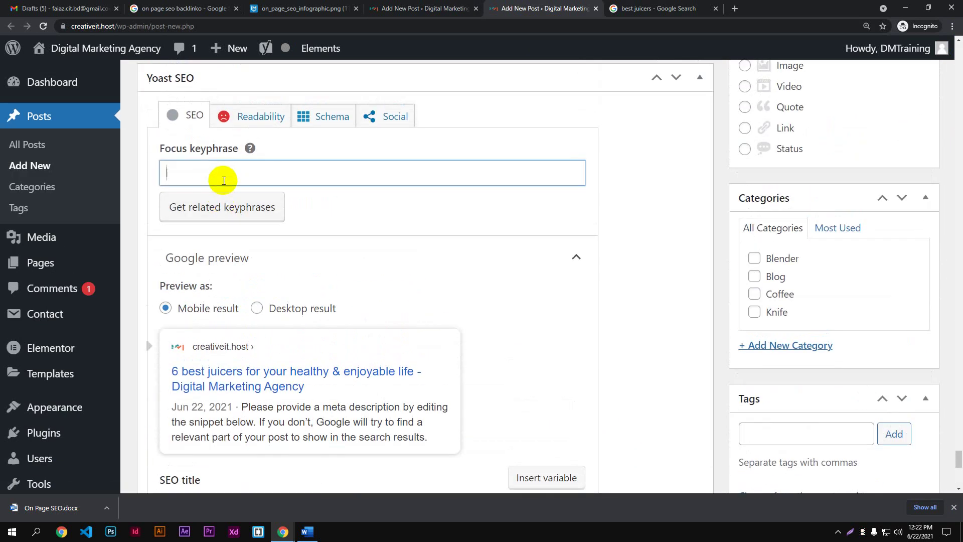
key("ctrl+v")
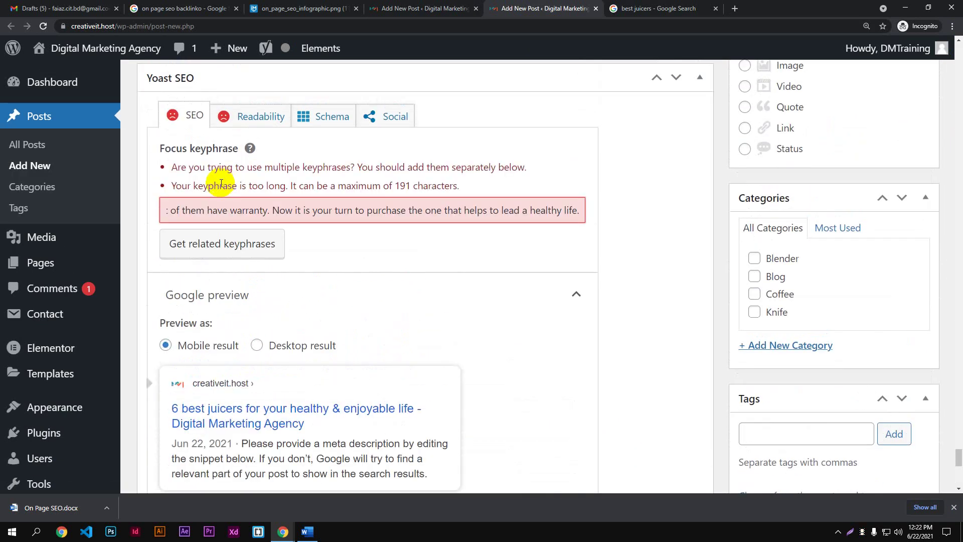
key("ctrl+z")
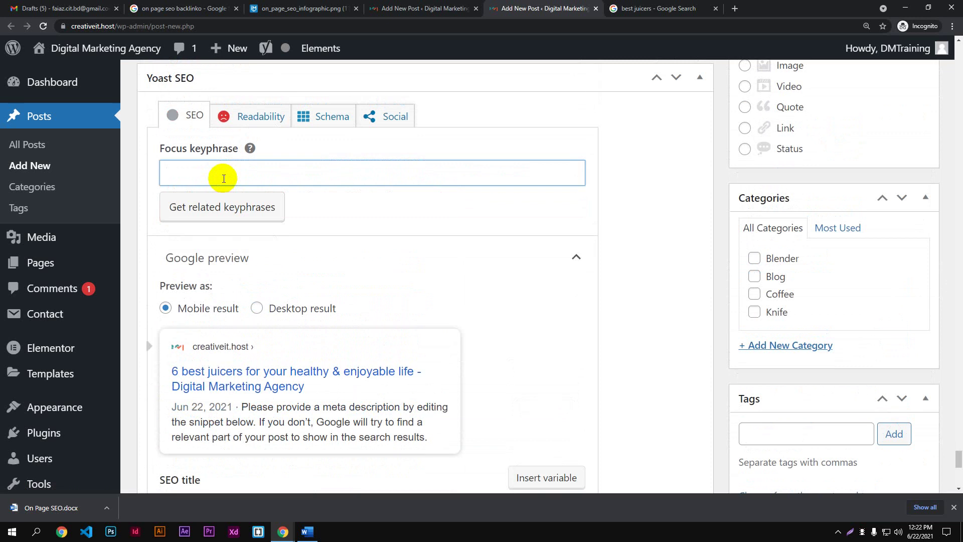
type("best juicers")
left_click(363, 200)
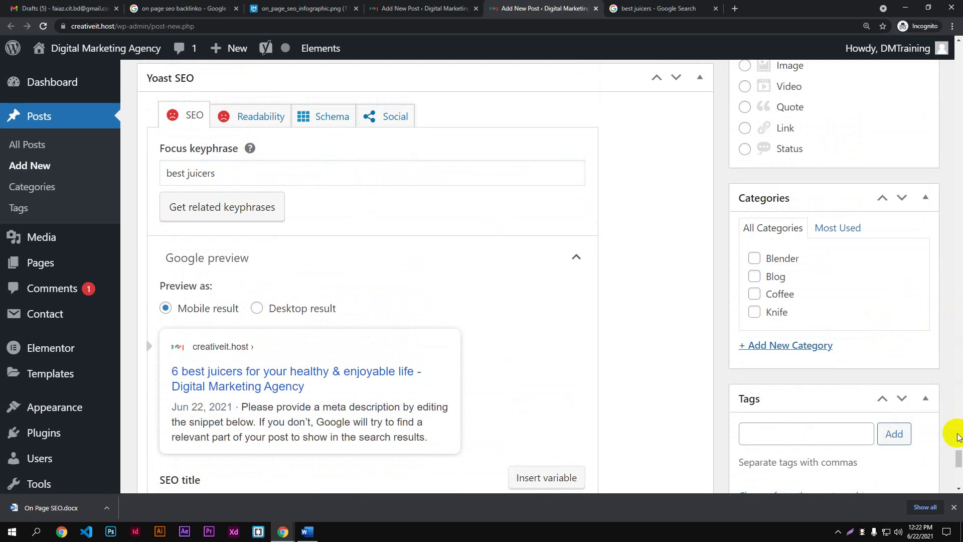
- Reload the second post's page, discarding its unsaved changes, and dismiss the Elementor notice again
left_click_drag(957, 457, 959, 78)
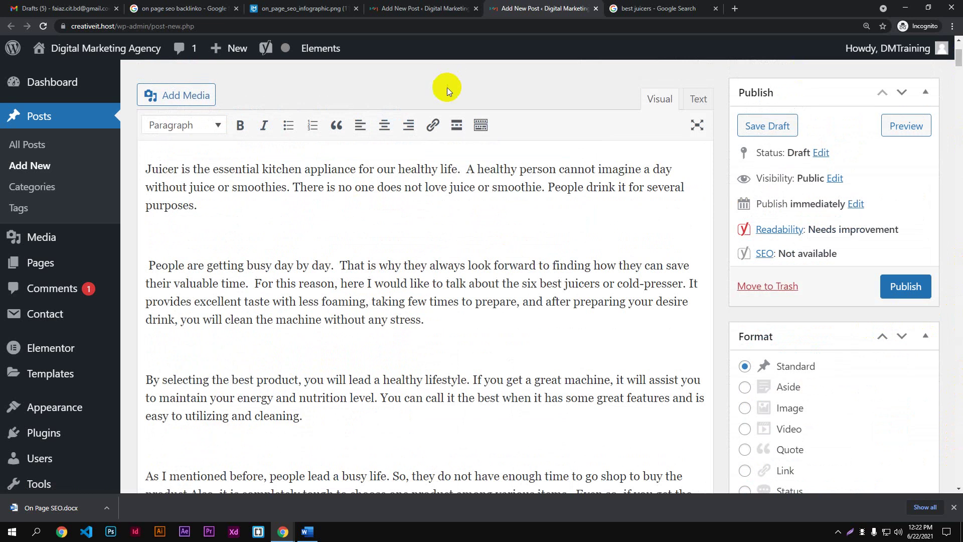
scroll(446, 101, "up", 3)
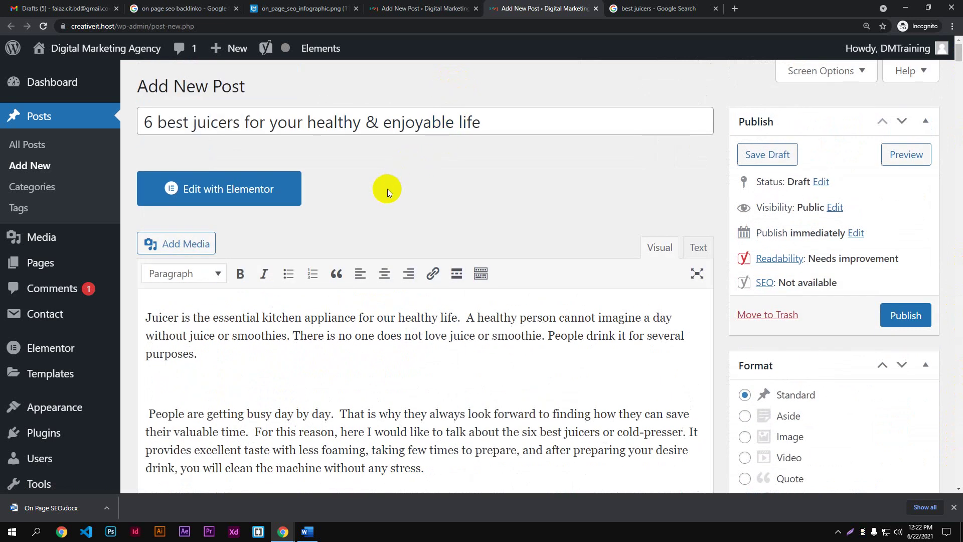
left_click(44, 26)
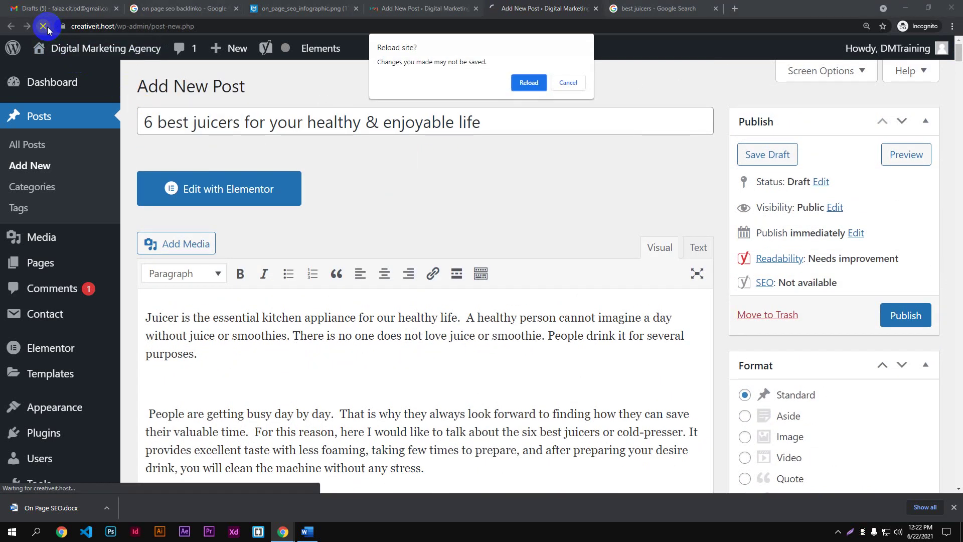
left_click(529, 83)
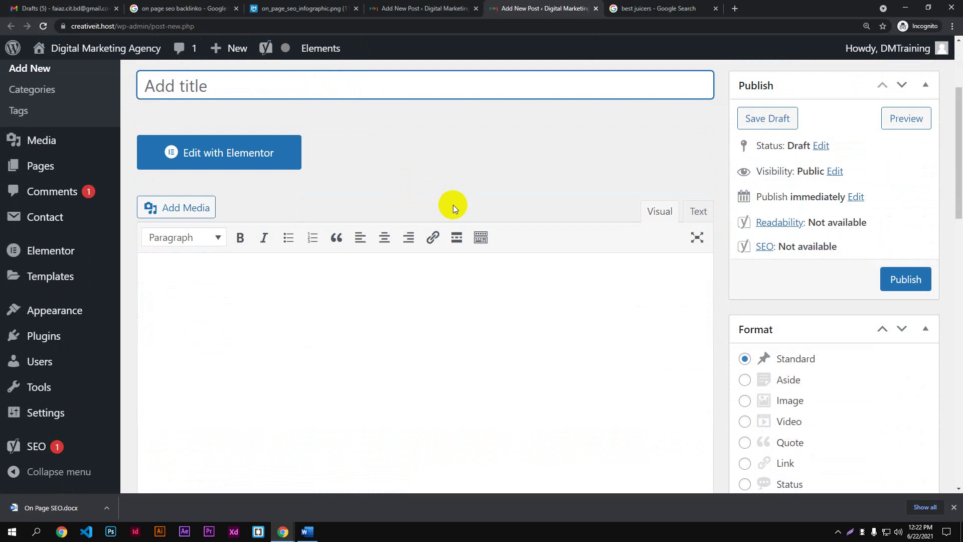
scroll(670, 236, "down", 1)
scroll(670, 236, "up", 4)
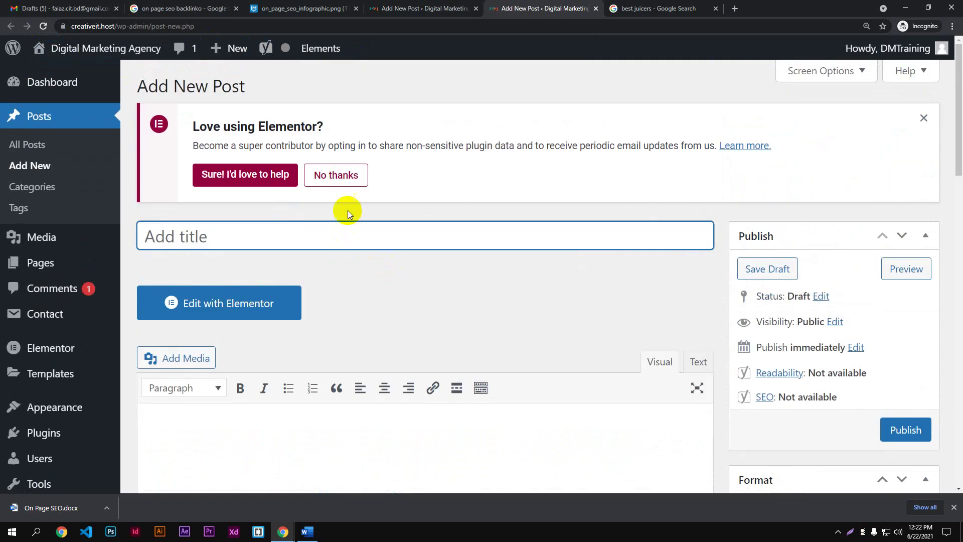
left_click(925, 119)
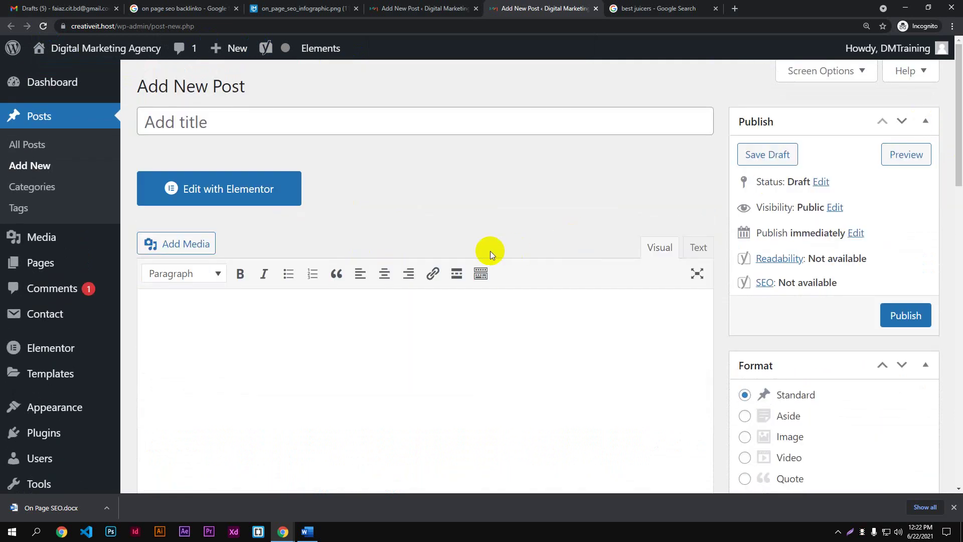
- Look over the blank post's title, content and Yoast SEO areas, and switch back to the original juicer post
scroll(389, 217, "down", 2)
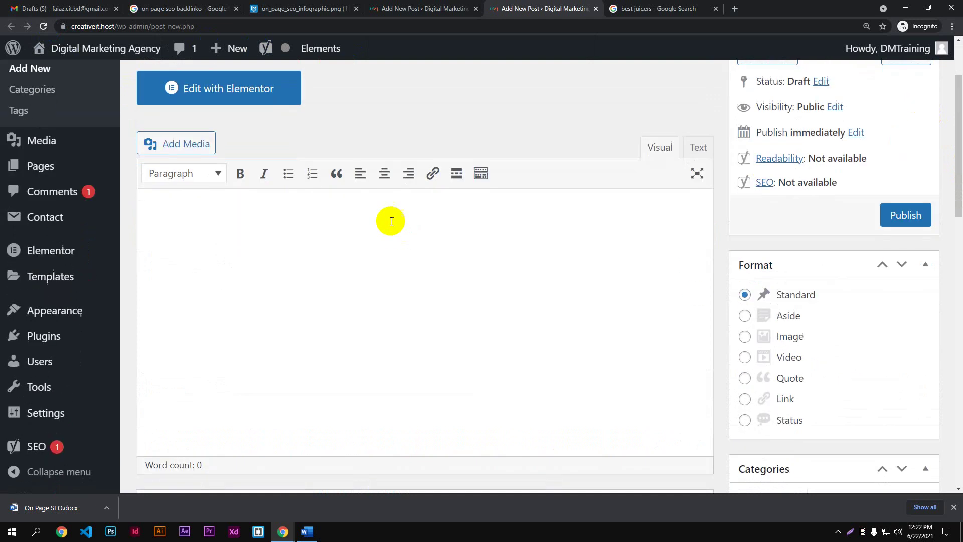
scroll(297, 172, "up", 2)
scroll(306, 170, "down", 1)
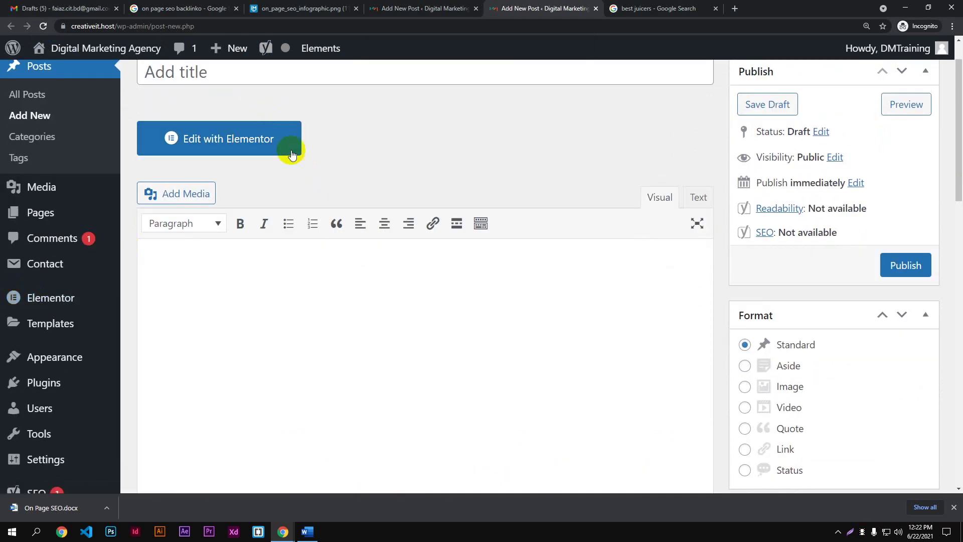
scroll(419, 161, "up", 1)
scroll(419, 161, "down", 3)
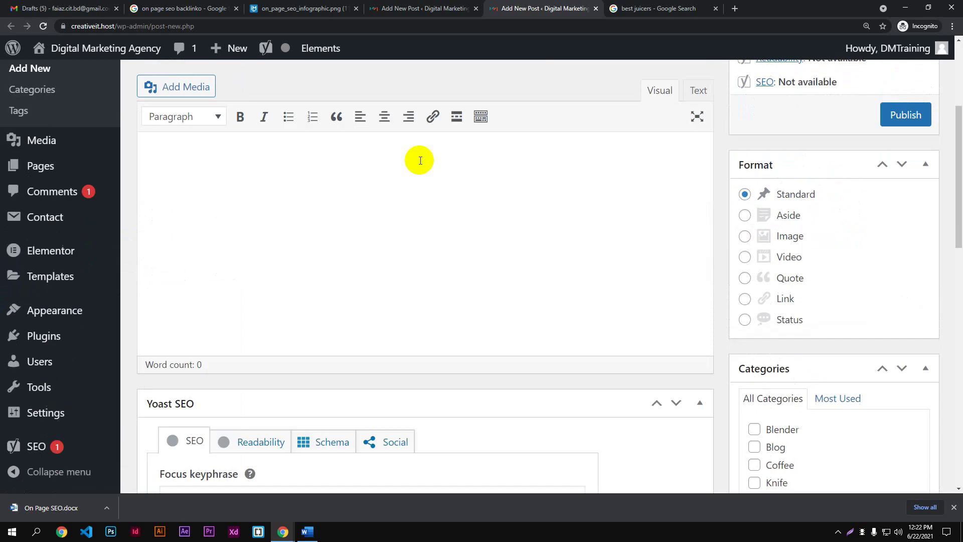
scroll(419, 160, "up", 3)
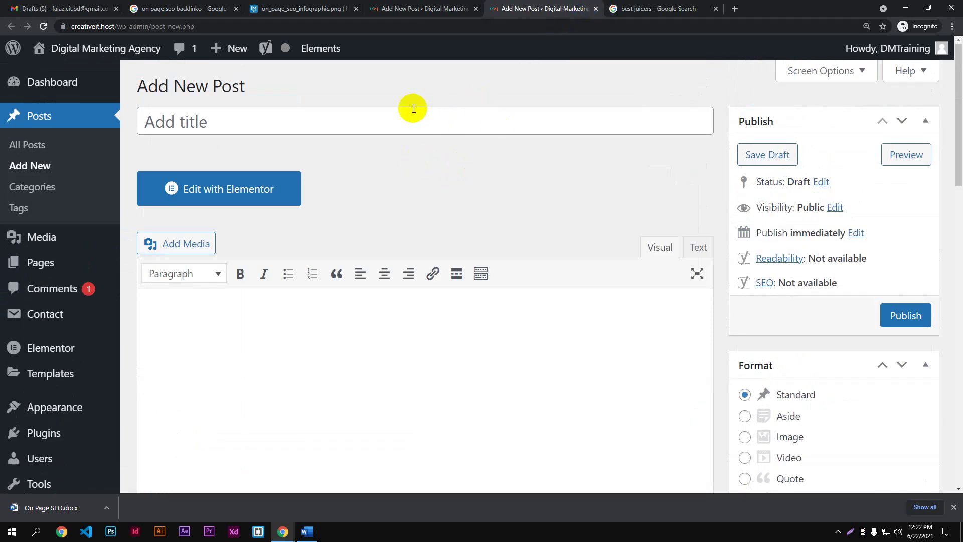
left_click(424, 8)
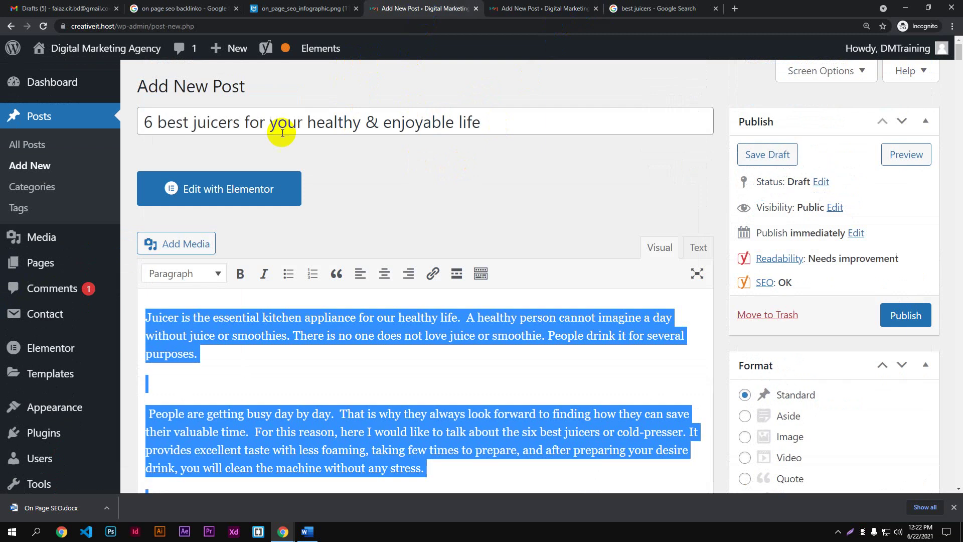
- Copy the title "6 best juicers for your healthy & enjoyable life" from the original post into the second post's title
triple_click(508, 124)
key("ctrl+c")
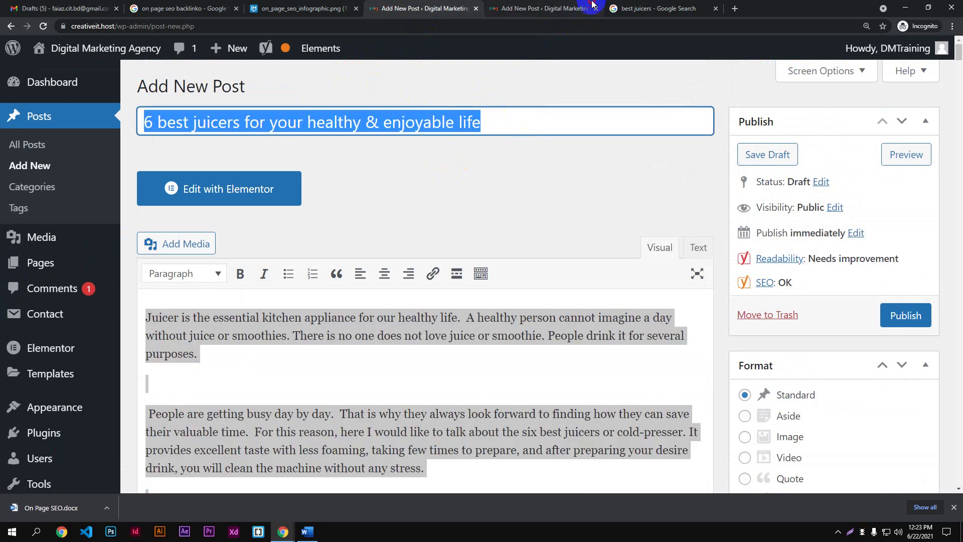
left_click(577, 8)
key("ctrl+v")
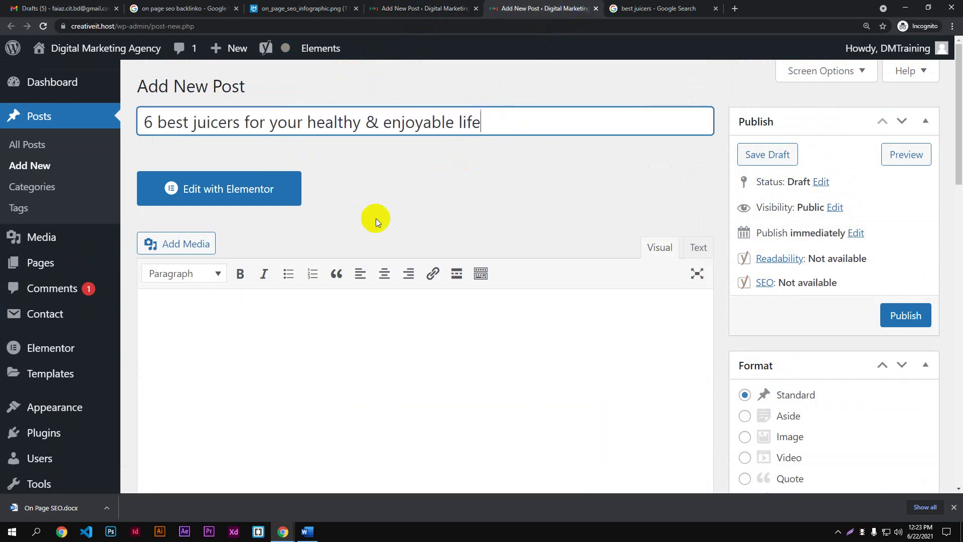
- Copy the original post's entire article text and paste it into the second post's content area
left_click(436, 9)
left_click(310, 336)
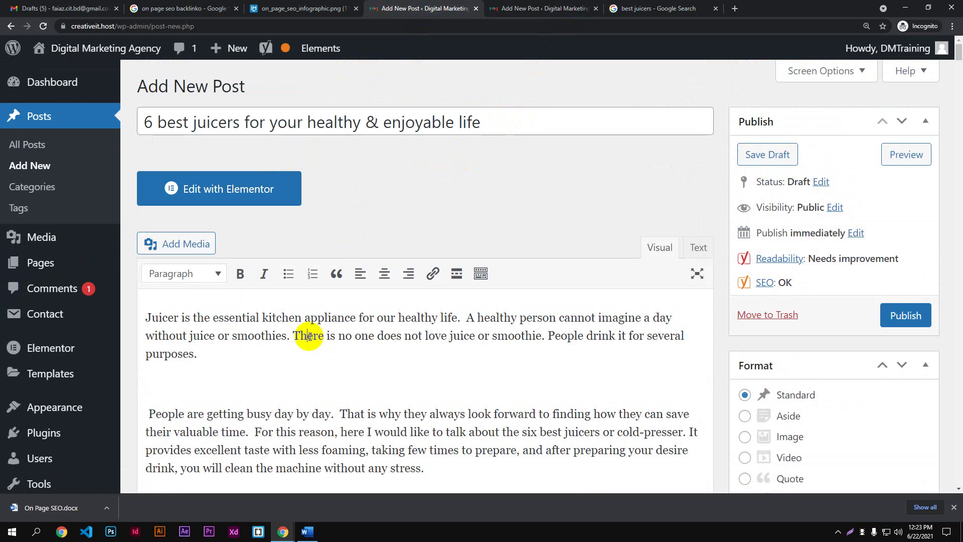
key("ctrl+a")
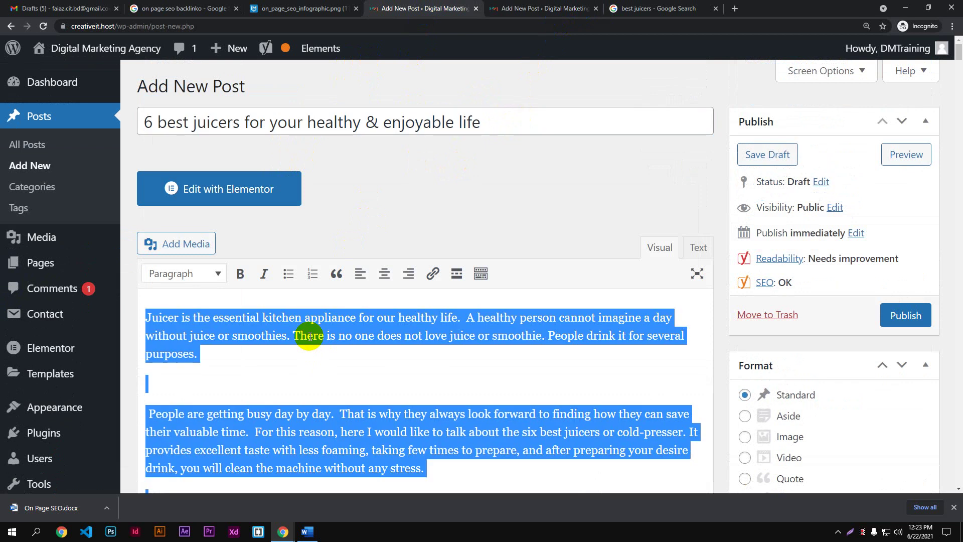
left_click(514, 9)
key("ctrl+v")
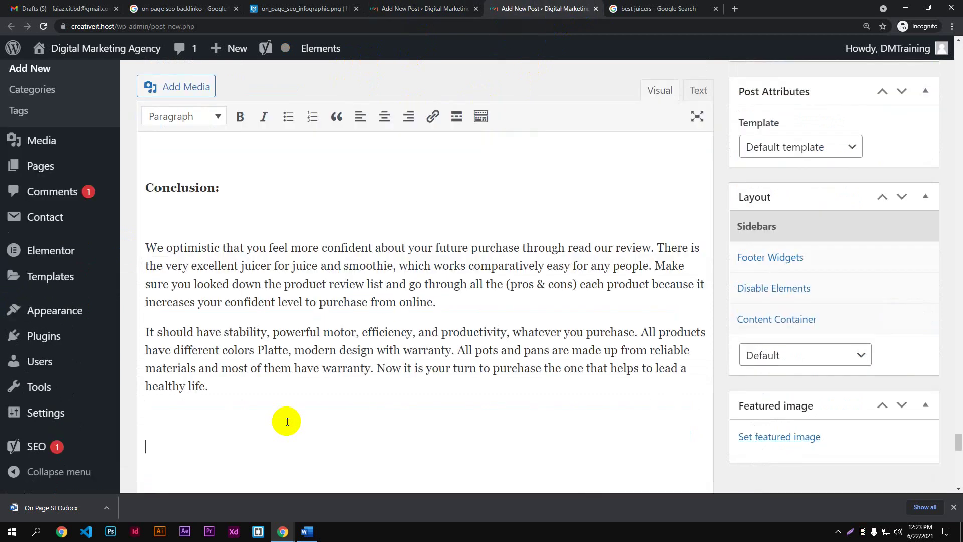
- Enter "best juicers" as the second post's Yoast focus keyphrase and view its Google preview fields
left_click(220, 391)
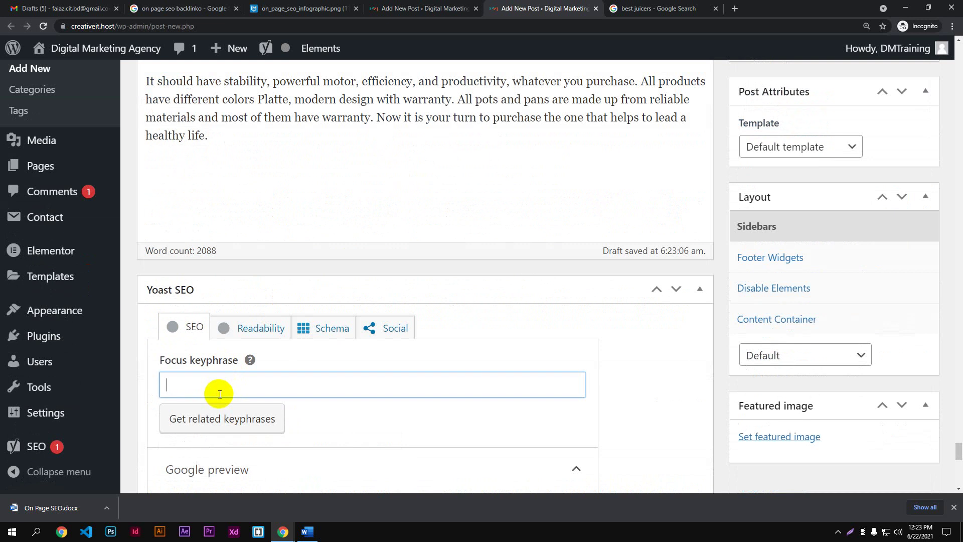
type("be")
type("sr")
type("t")
scroll(219, 394, "down", 3)
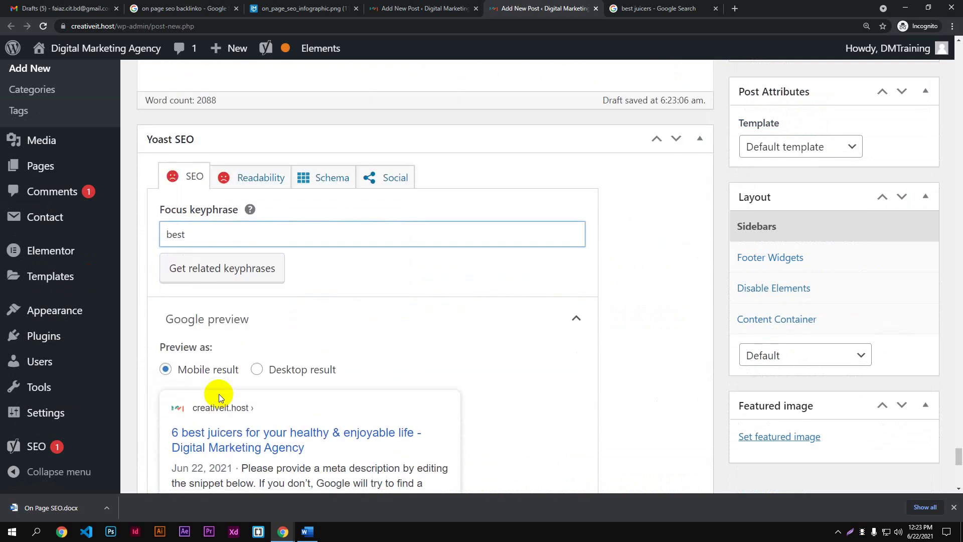
type("ju")
type("icers")
scroll(564, 379, "up", 1)
scroll(565, 381, "down", 4)
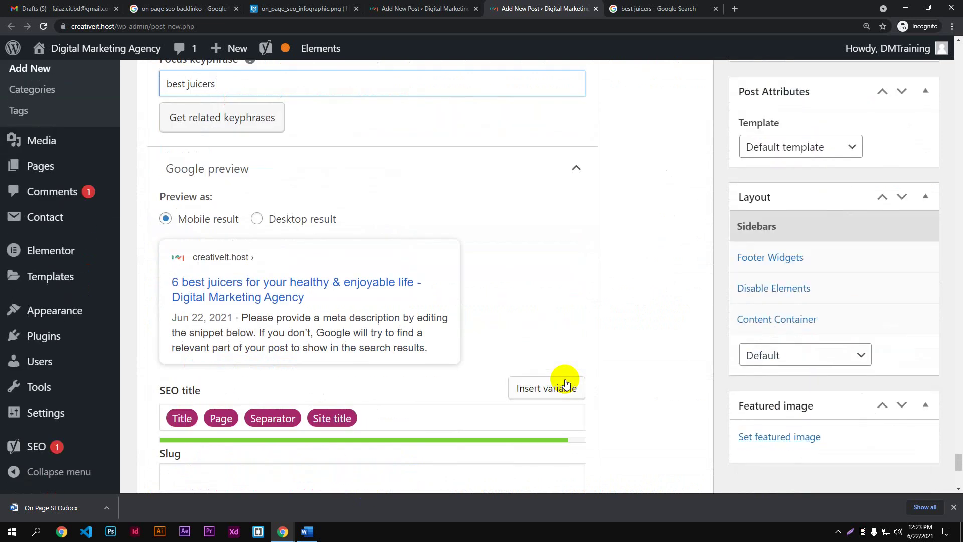
scroll(564, 381, "down", 2)
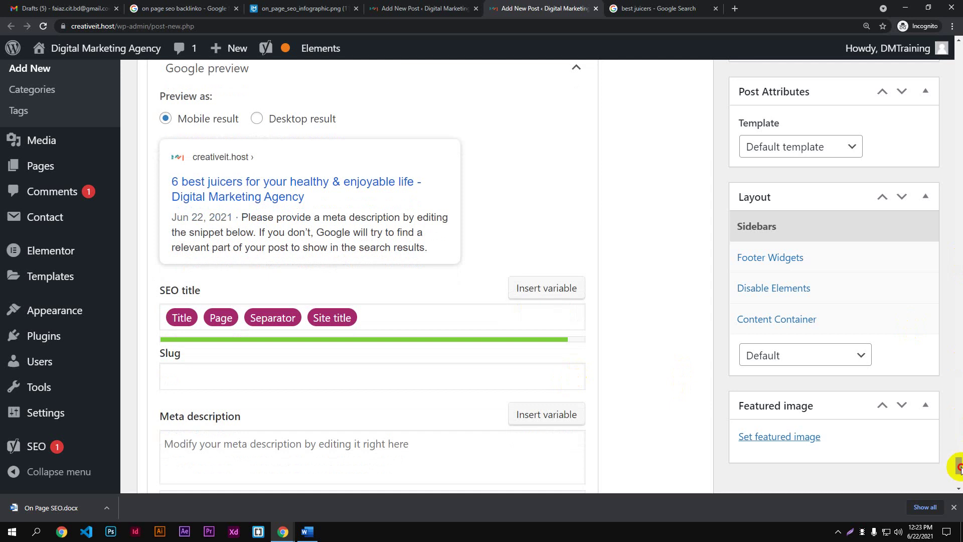
- Look through the second post's article and close that post, discarding its unsaved changes
left_click_drag(958, 466, 958, 40)
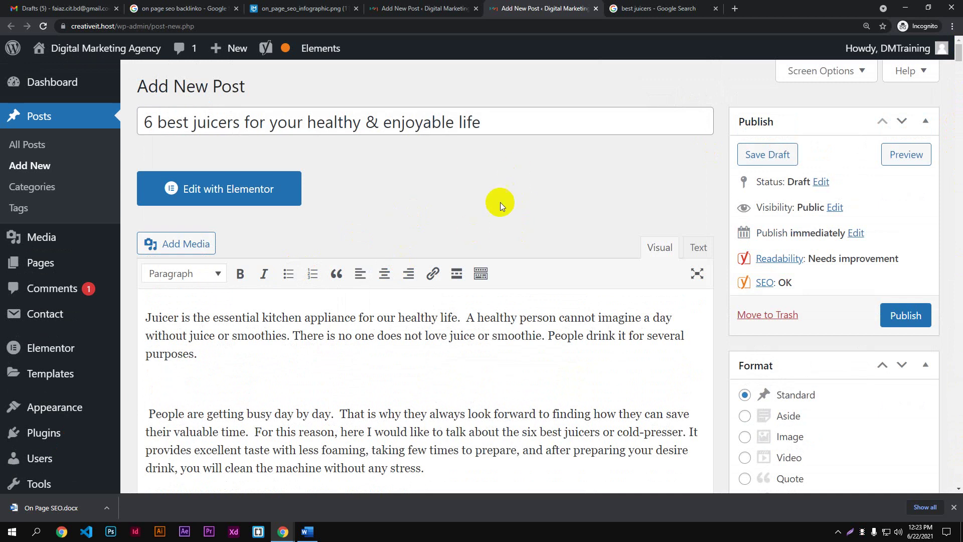
scroll(380, 297, "down", 8)
scroll(410, 297, "down", 15)
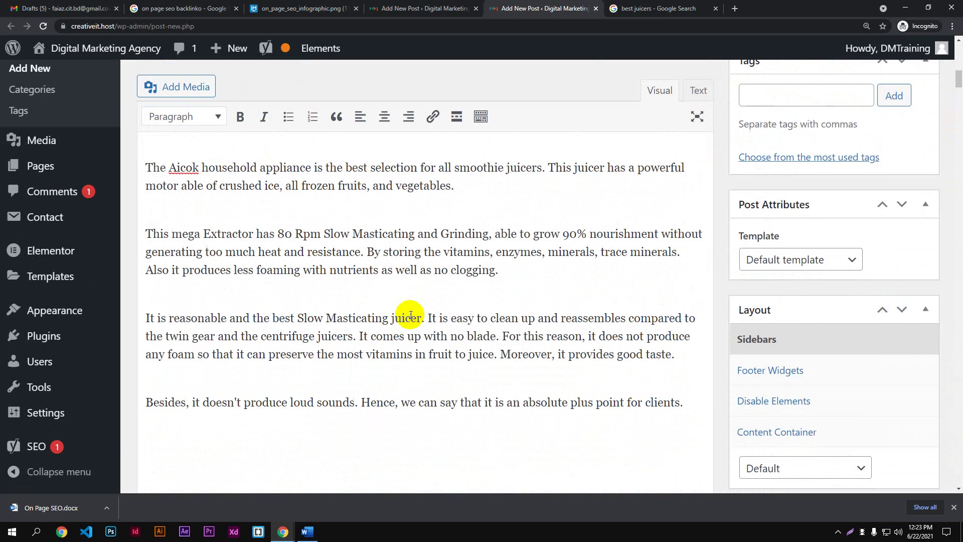
left_click(596, 9)
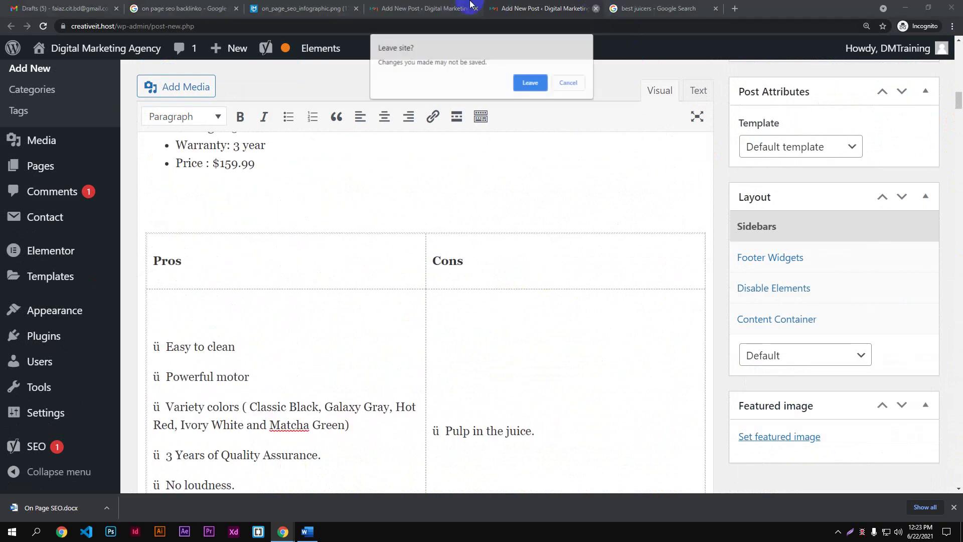
left_click(540, 86)
- Set the original juicer post's Yoast slug to "best-juicers-for-health"
scroll(611, 331, "down", 10)
scroll(612, 332, "down", 8)
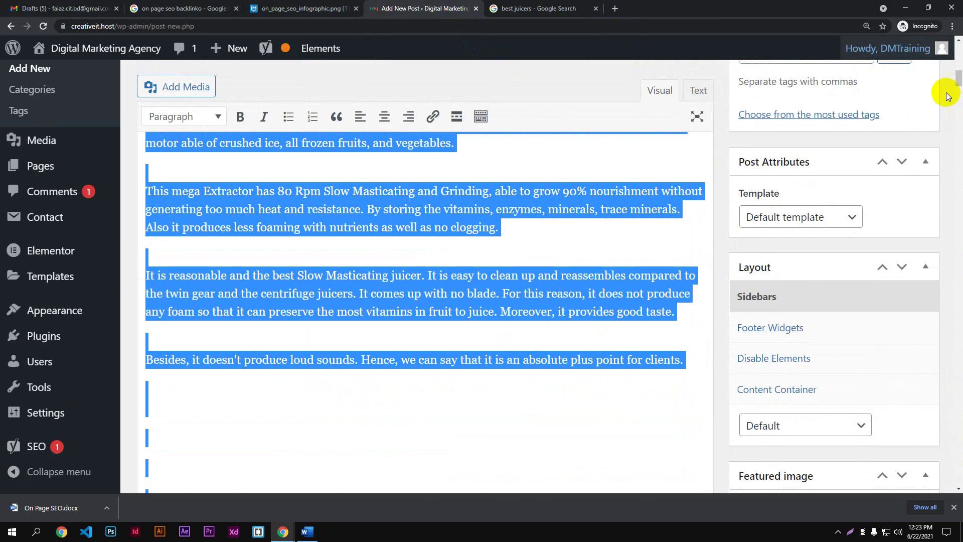
left_click_drag(956, 80, 737, 486)
scroll(326, 376, "up", 4)
scroll(326, 377, "up", 10)
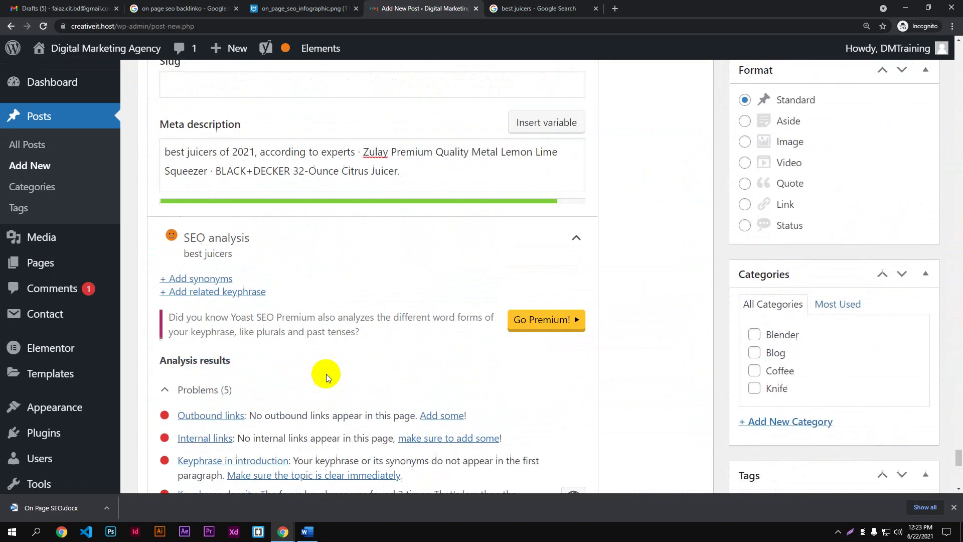
left_click(211, 256)
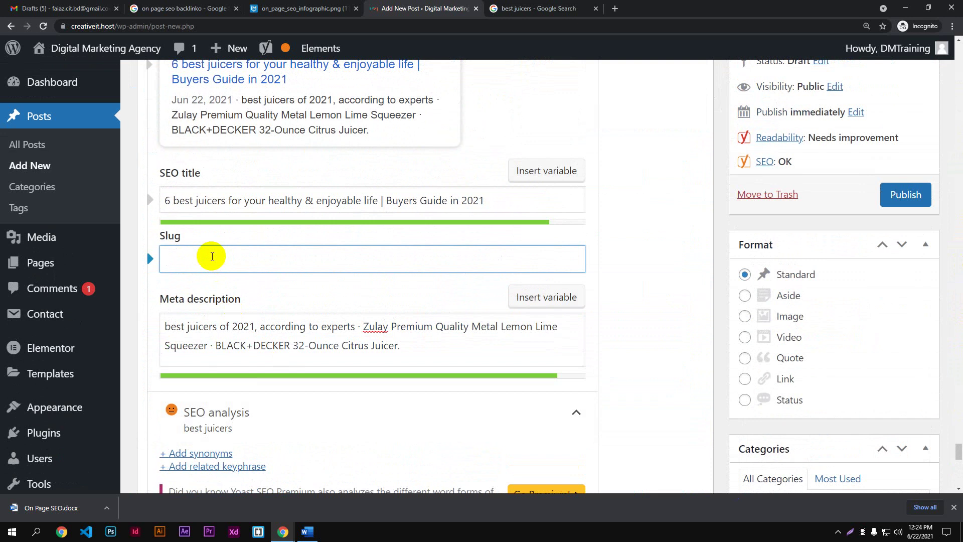
type("best-juicers-")
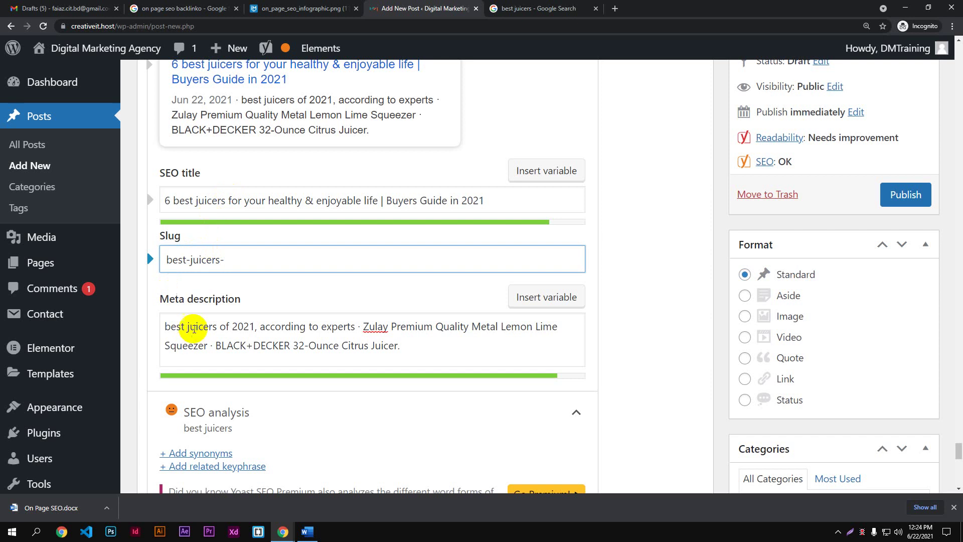
key("BackSpace")
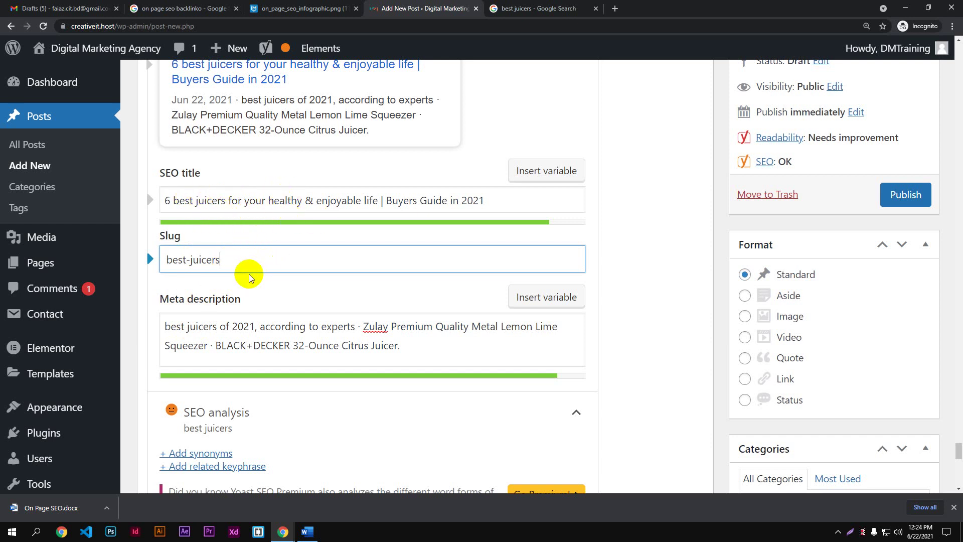
type("-")
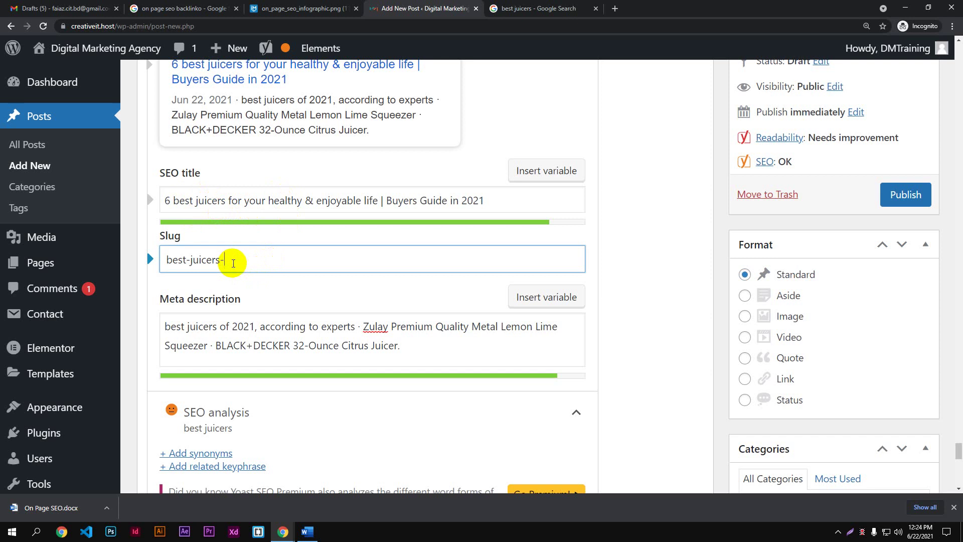
type("for-")
type("health")
- Examine the problems, improvements and good results in the post's Yoast SEO analysis
scroll(338, 261, "down", 7)
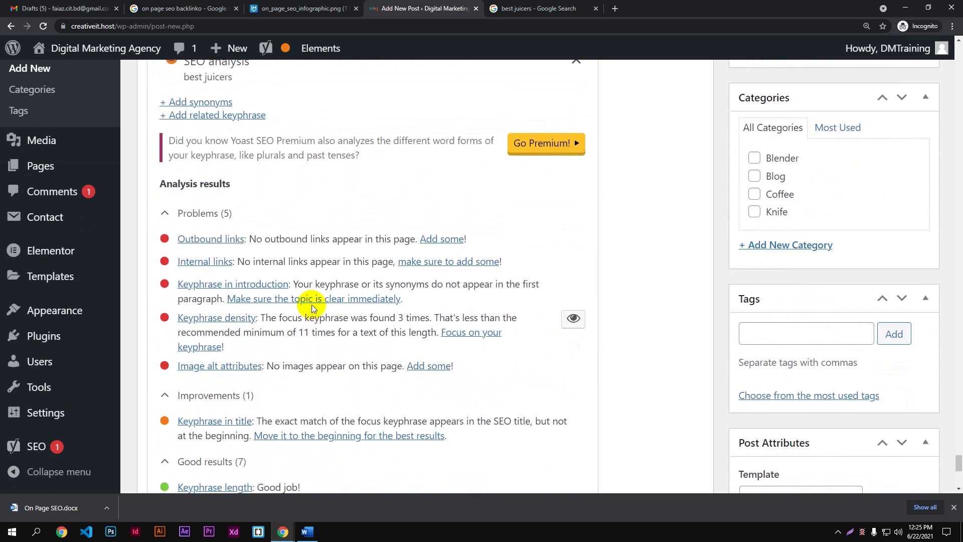
scroll(321, 306, "down", 2)
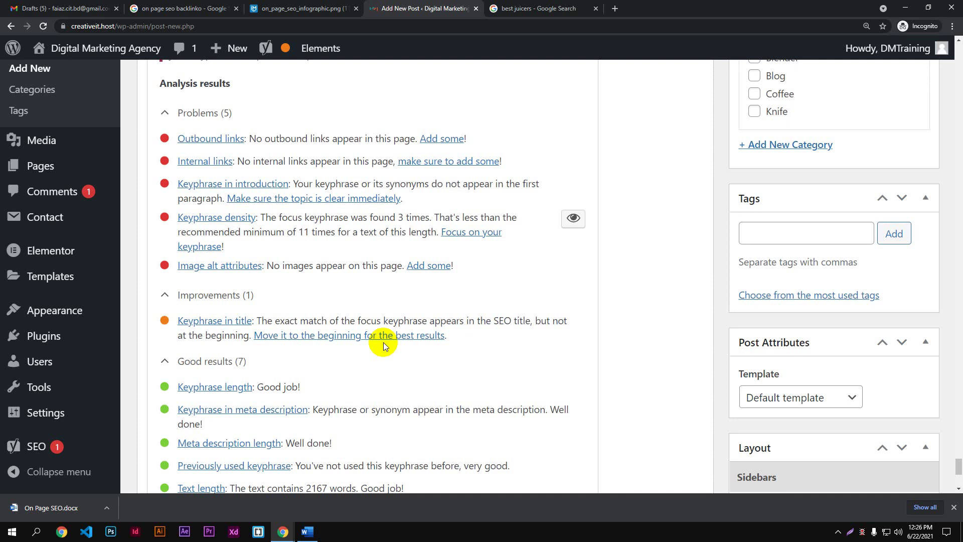
scroll(383, 342, "up", 4)
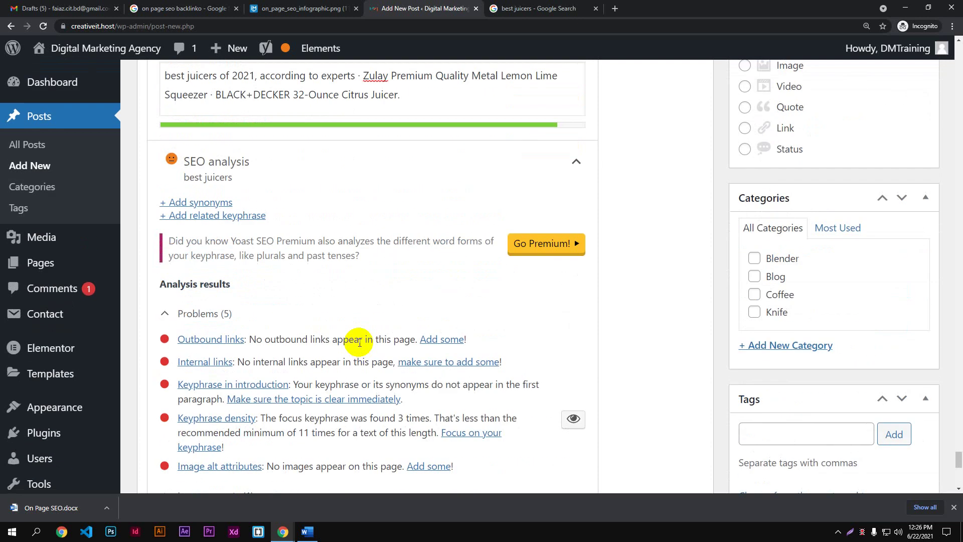
scroll(359, 342, "down", 4)
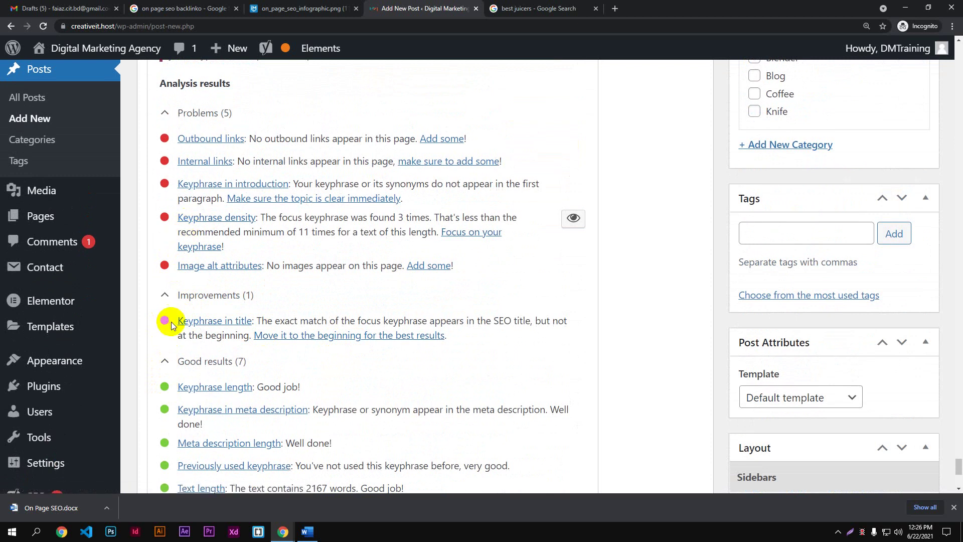
scroll(191, 311, "down", 1)
scroll(191, 311, "down", 1)
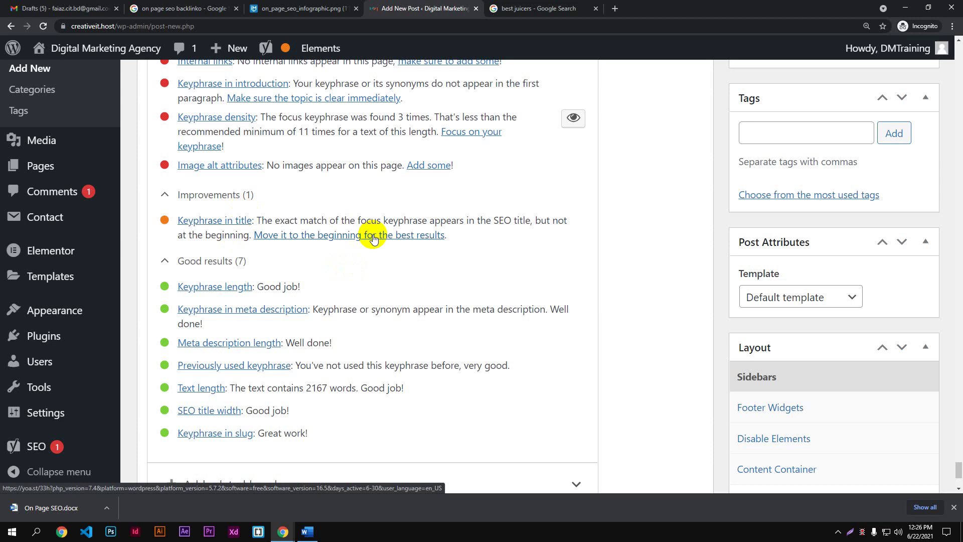
scroll(373, 238, "up", 1)
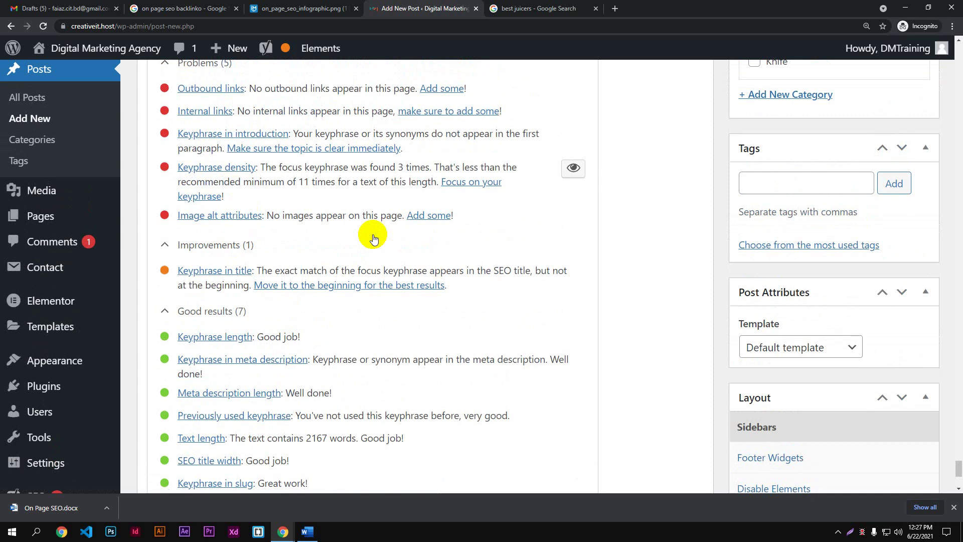
scroll(374, 238, "up", 10)
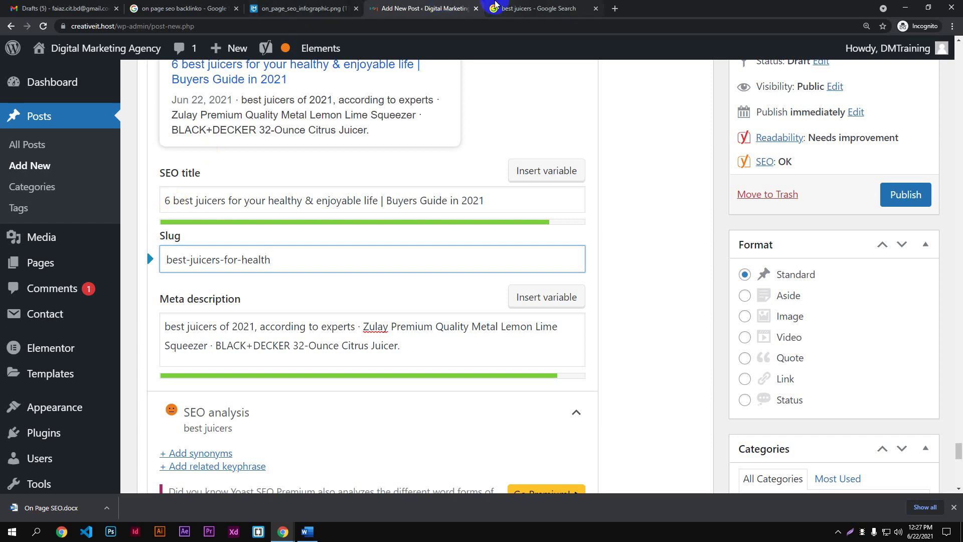
- Look at the Google results for "best juicers" to compare their titles, and return to the juicer post
left_click(538, 9)
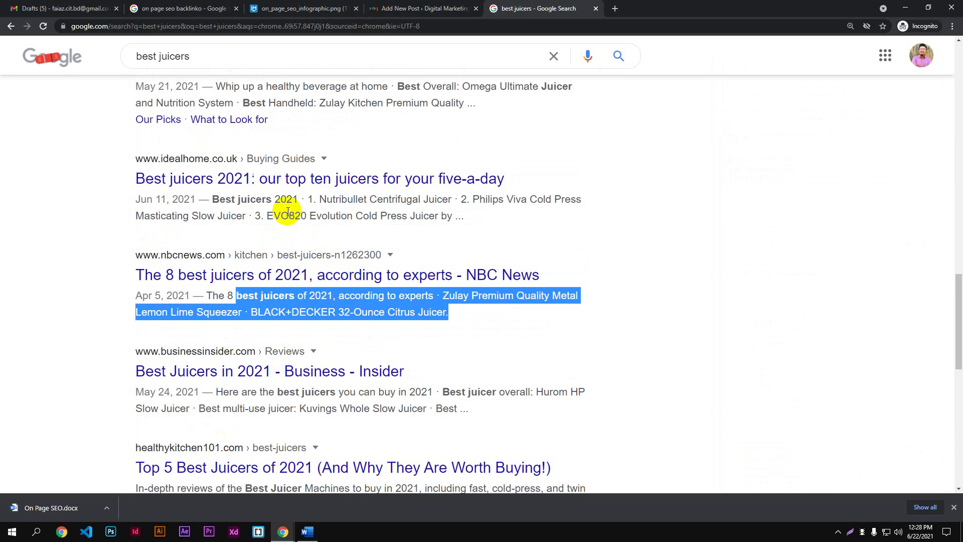
scroll(288, 211, "up", 1)
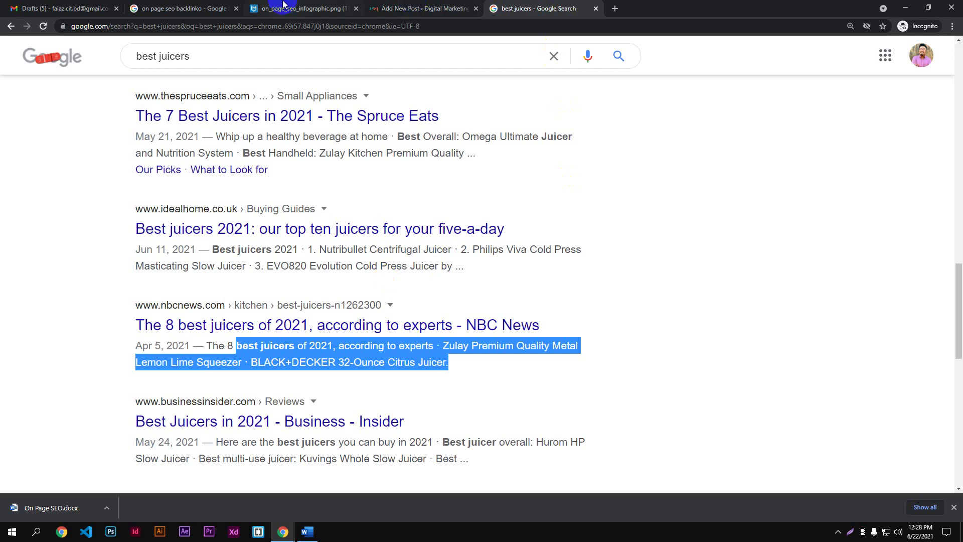
left_click(189, 8)
left_click(430, 8)
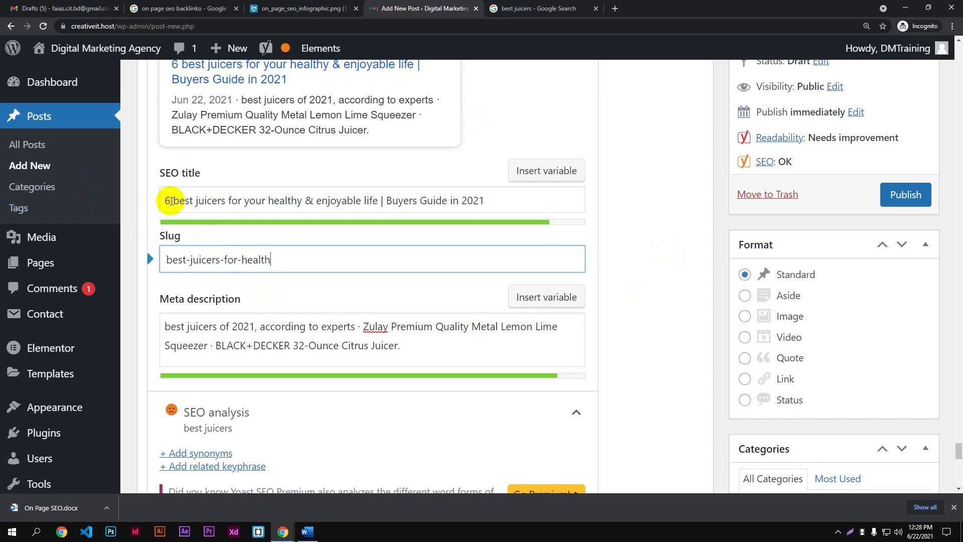
- Remove the leading "6" from the Yoast SEO title and check the keyphrase-in-title result in the analysis
left_click_drag(173, 201, 131, 206)
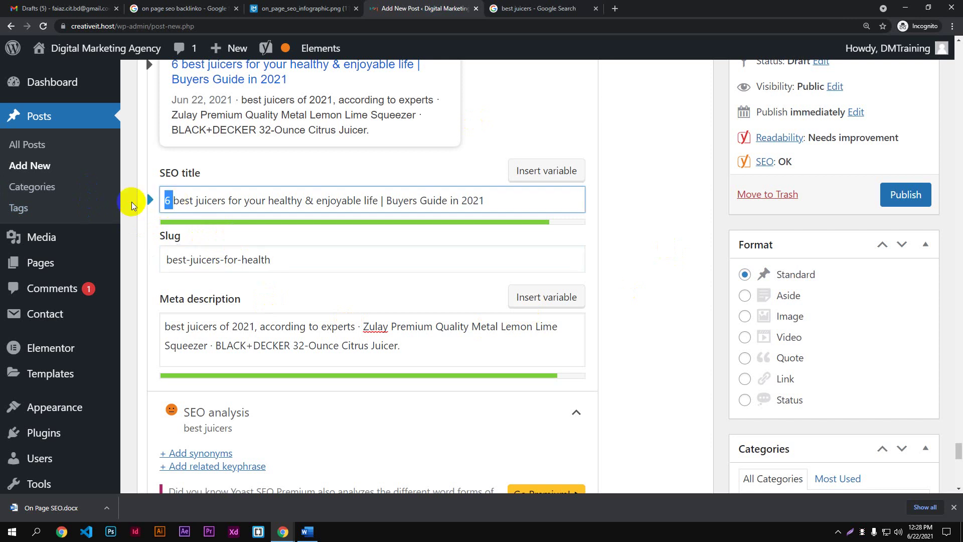
key("BackSpace")
scroll(297, 302, "down", 10)
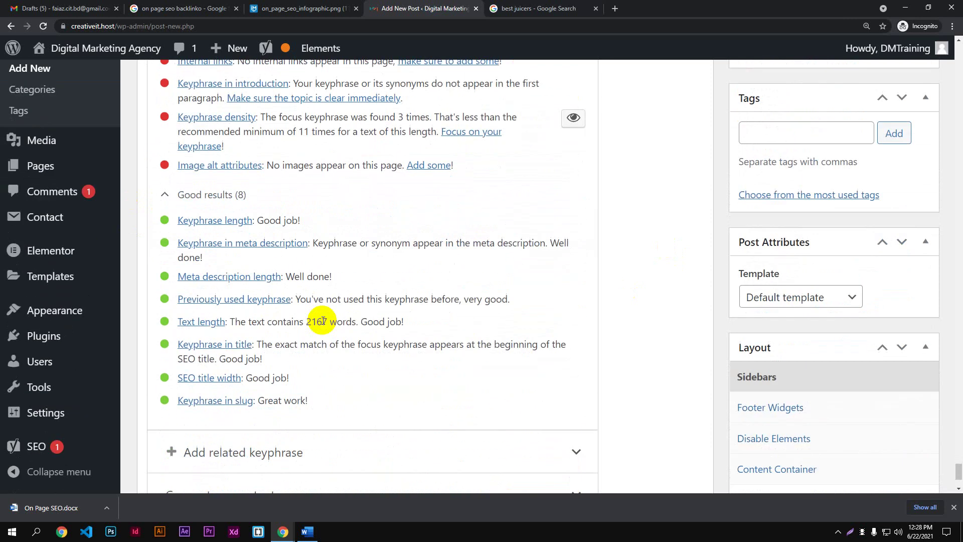
scroll(265, 291, "up", 1)
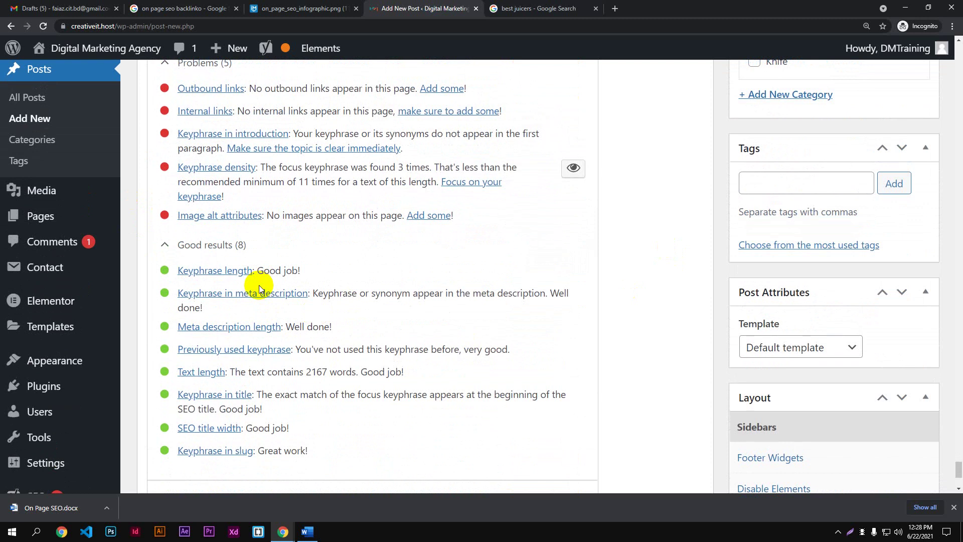
- Put "6" back at the start of the Yoast SEO title and recheck the SEO analysis
scroll(258, 284, "up", 10)
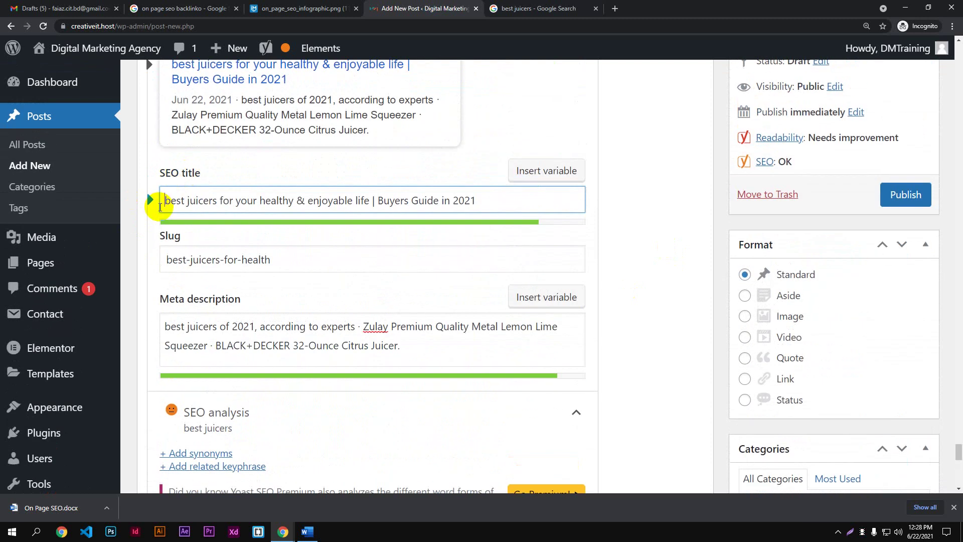
type("6")
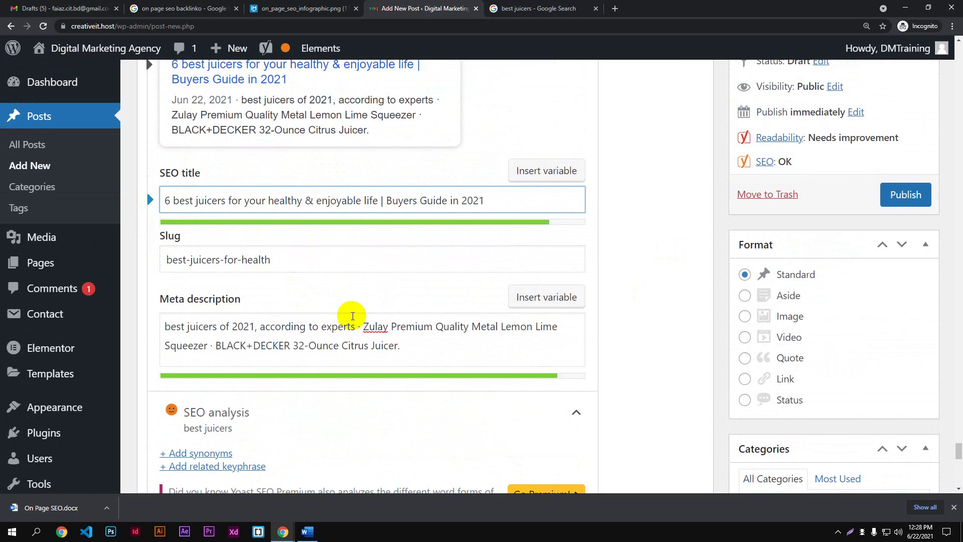
scroll(352, 316, "down", 7)
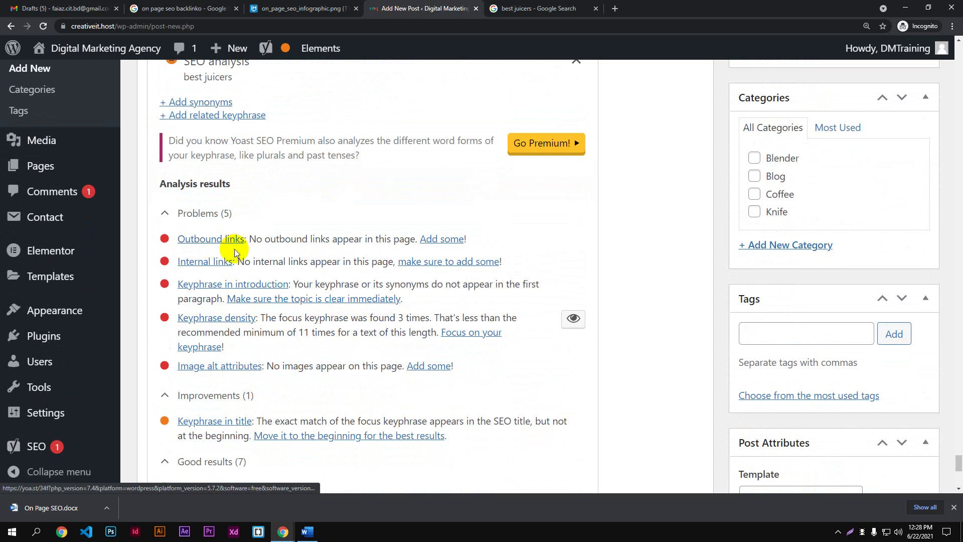
scroll(362, 282, "up", 20)
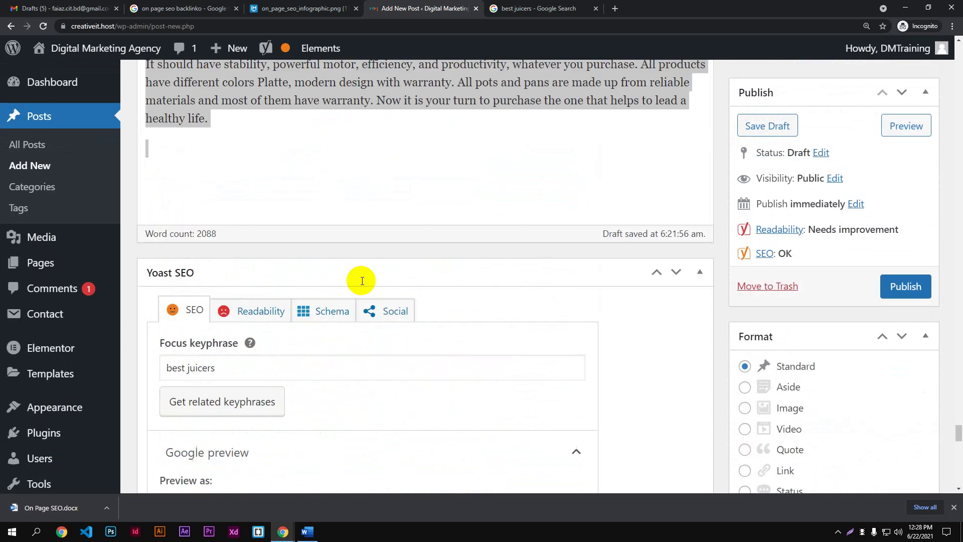
- Copy the phrase "nutrition level" from the answer about whether a juicer gives the most nutritious juice
scroll(956, 416, "up", 5)
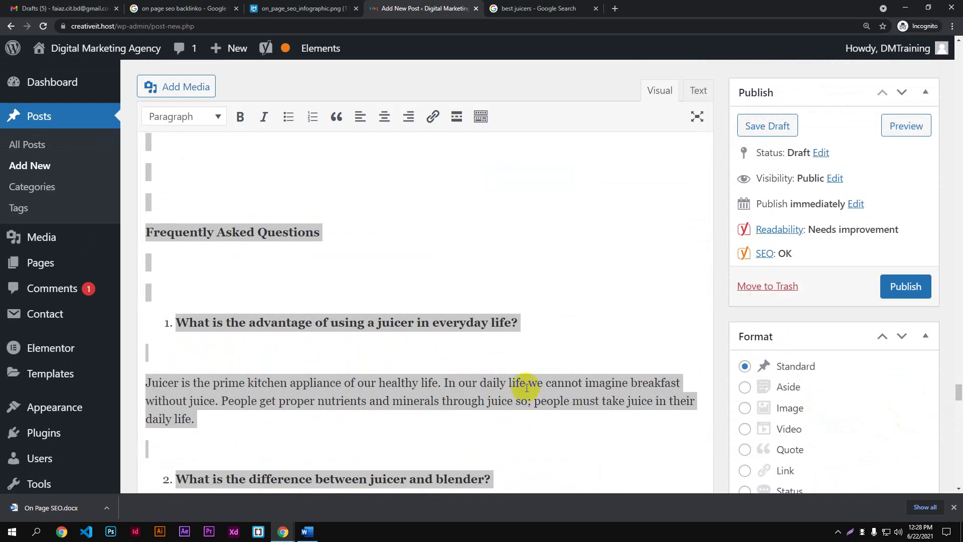
scroll(516, 376, "down", 5)
left_click(434, 244)
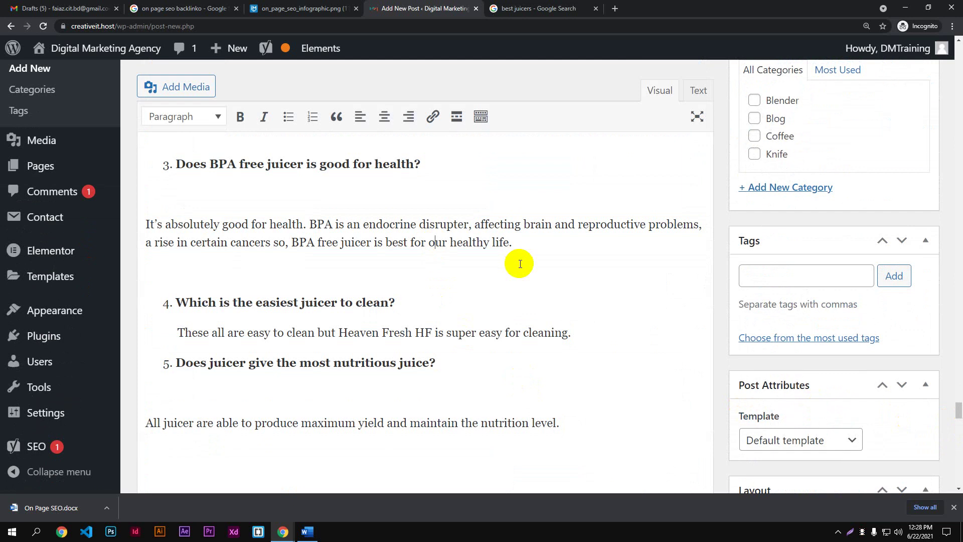
scroll(519, 264, "down", 2)
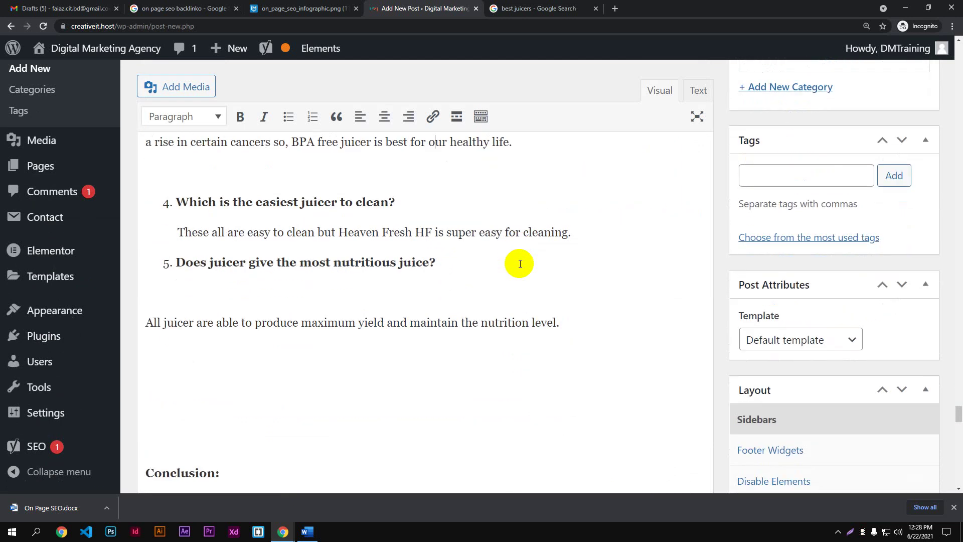
scroll(516, 262, "down", 1)
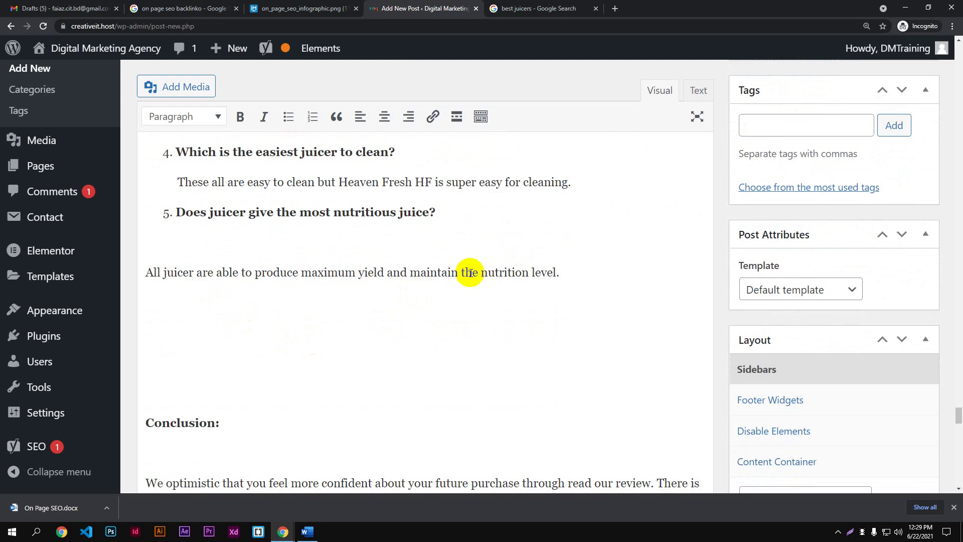
left_click_drag(481, 271, 557, 273)
key("ctrl+c")
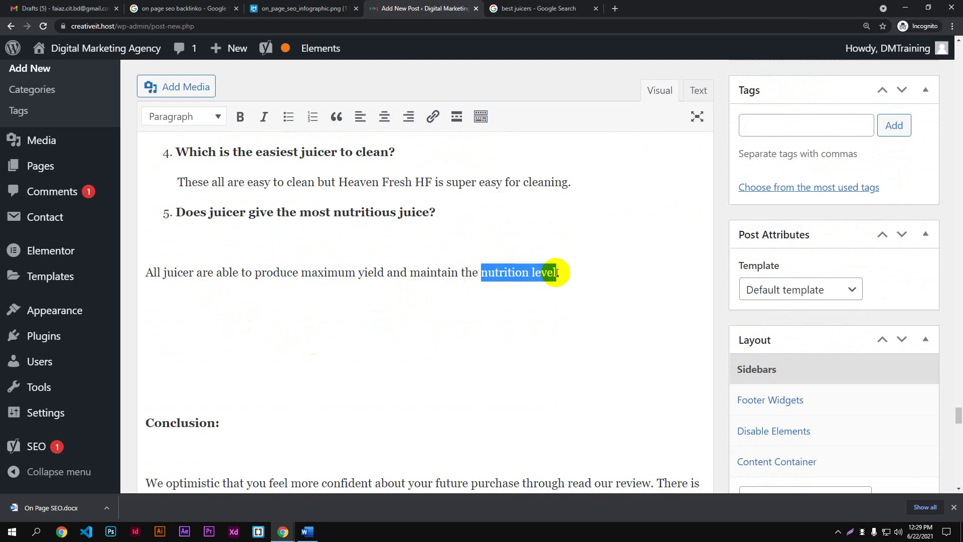
- Replace the "best juicers" Google query with "nutrition level wiki" and run the search
left_click(556, 9)
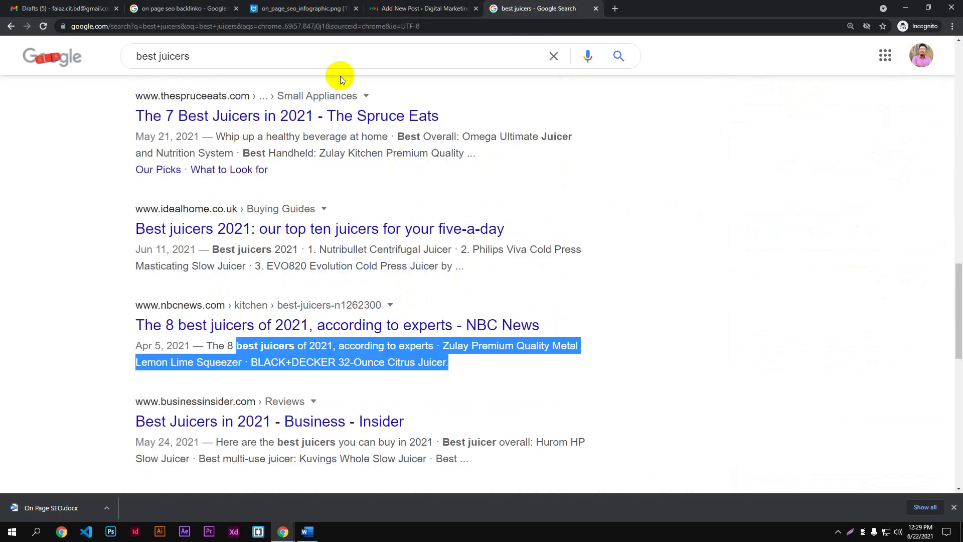
left_click_drag(338, 63, 2, 100)
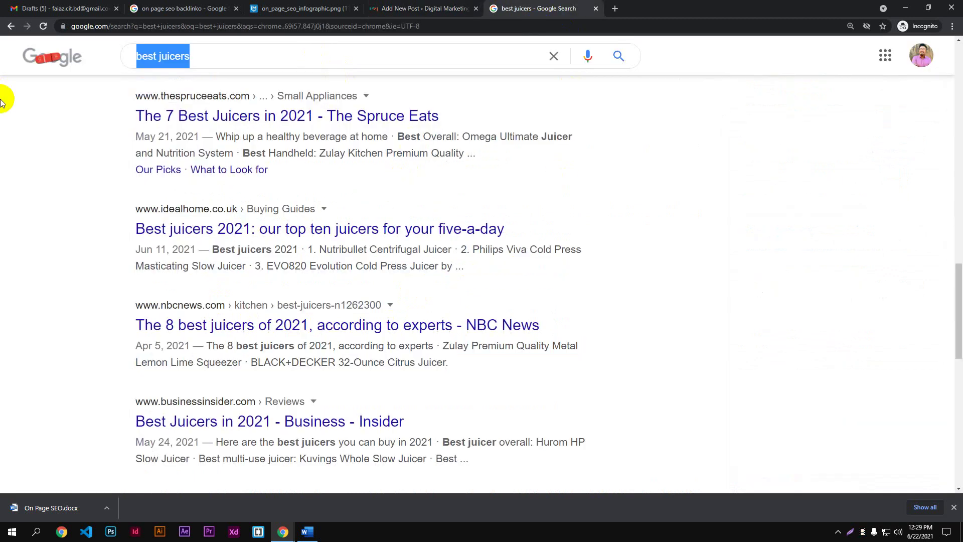
key("ctrl+v")
type("wiki")
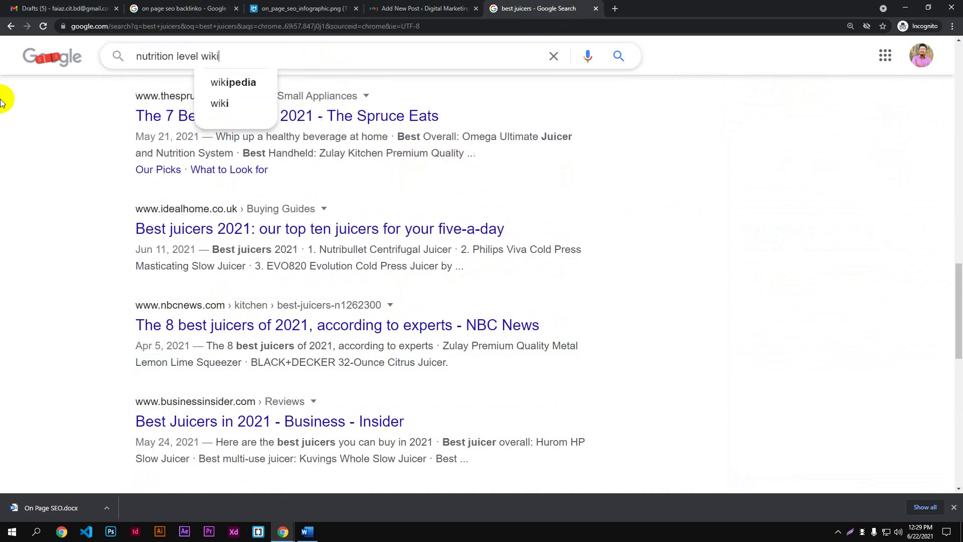
key("Return")
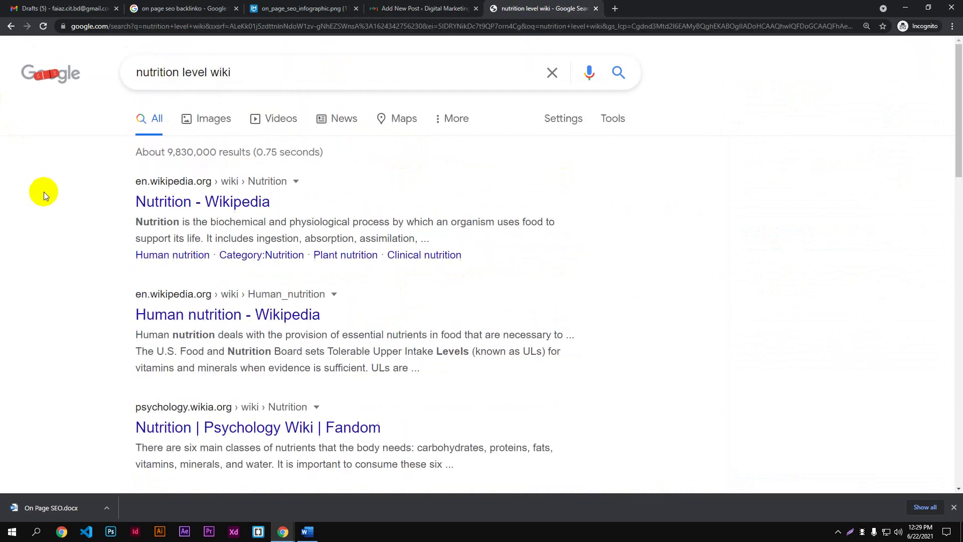
- Open the Wikipedia article "Human nutrition" in a separate tab and copy its URL
middle_click(222, 321)
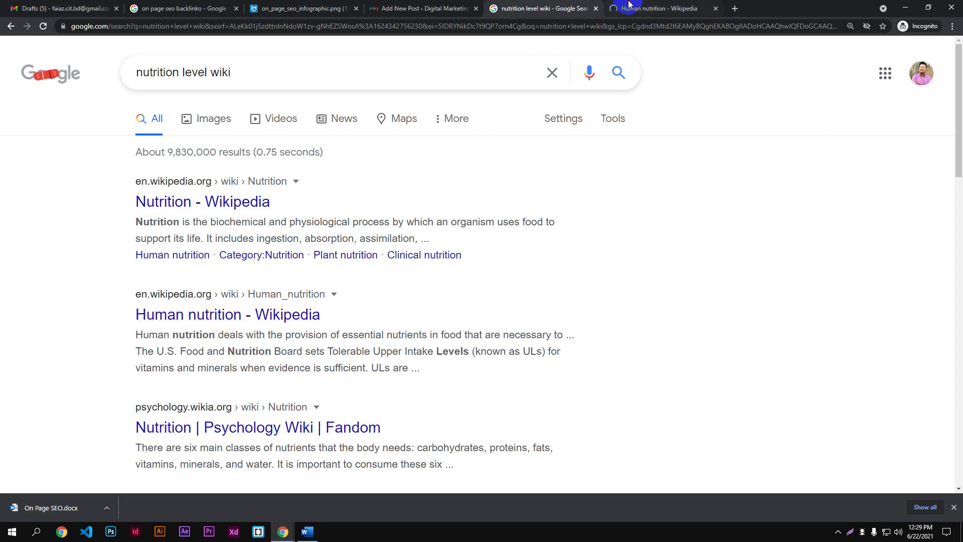
left_click(628, 5)
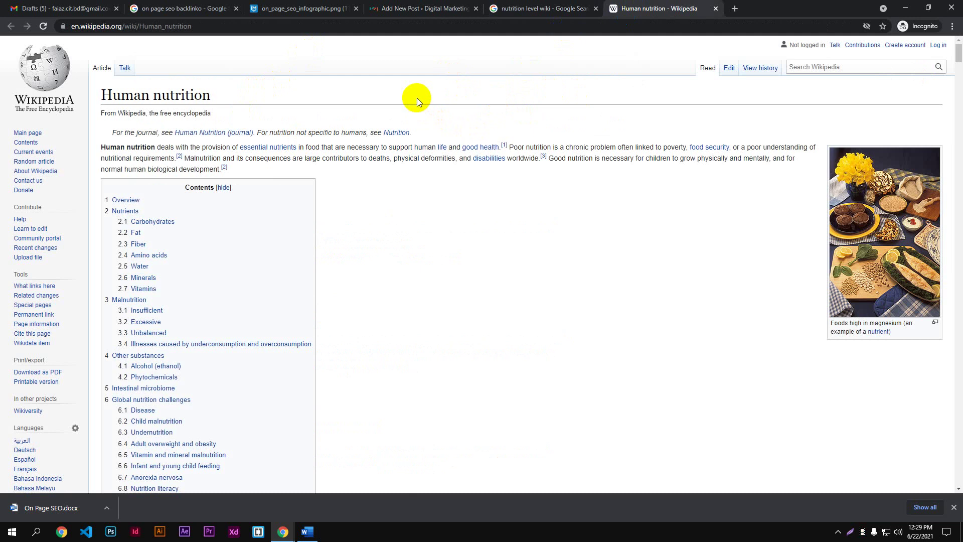
left_click(207, 26)
key("ctrl+c")
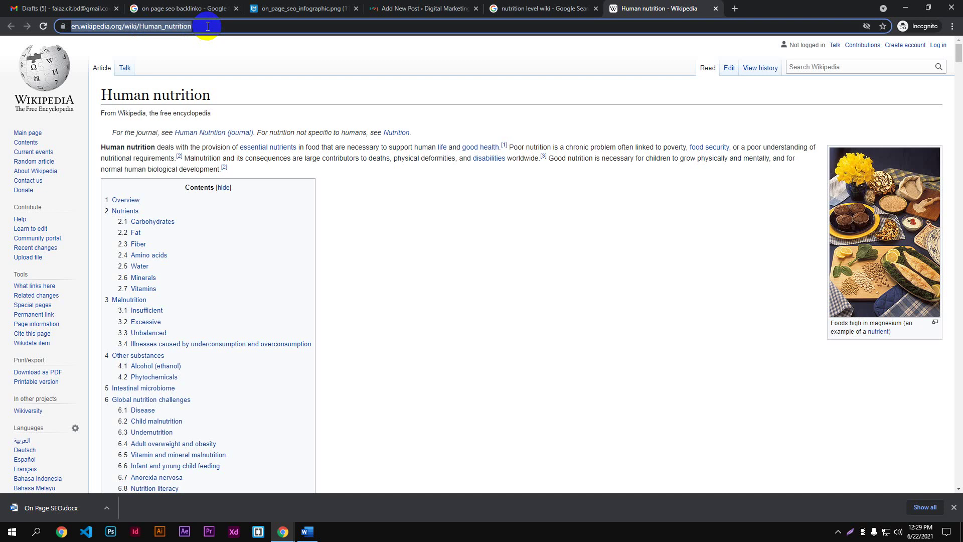
left_click(424, 8)
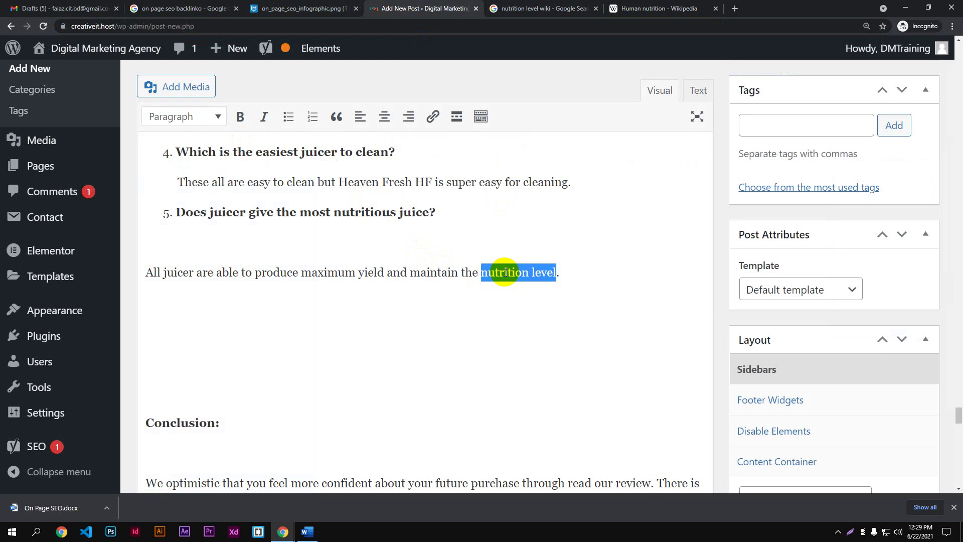
left_click(433, 119)
key("ctrl+v")
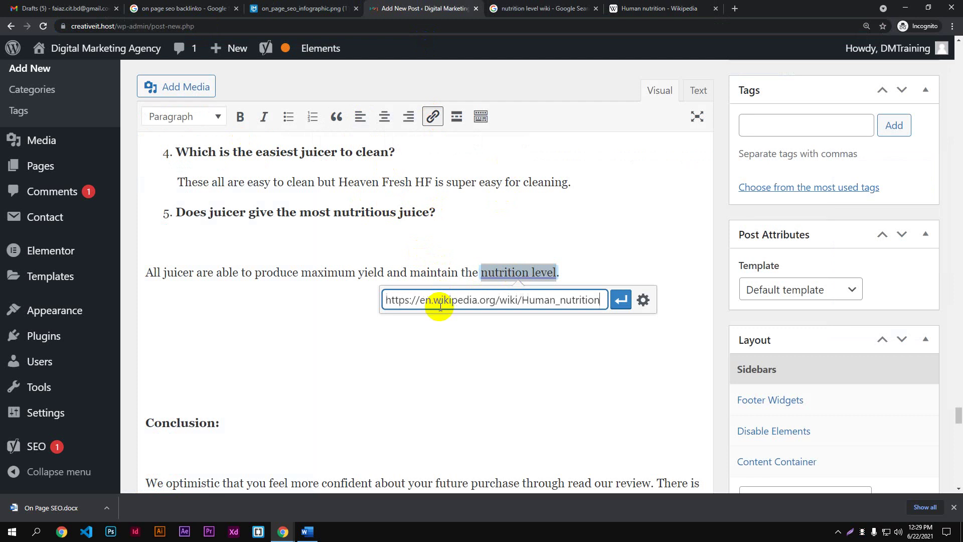
left_click(643, 300)
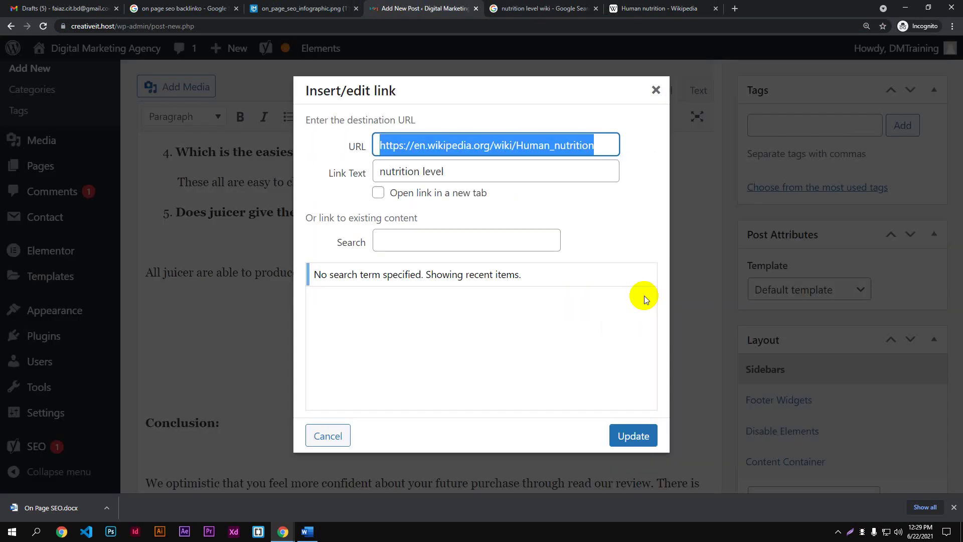
left_click(419, 195)
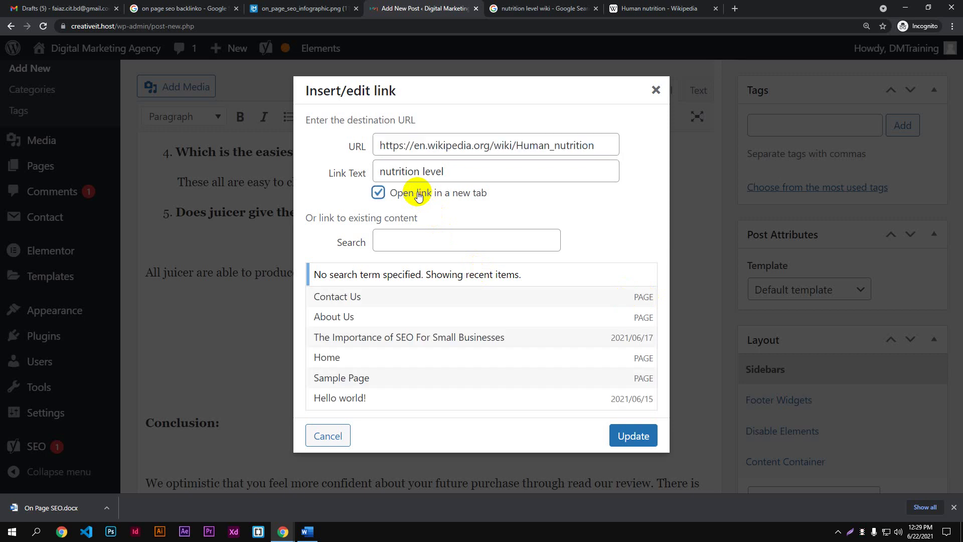
left_click(633, 435)
left_click(583, 237)
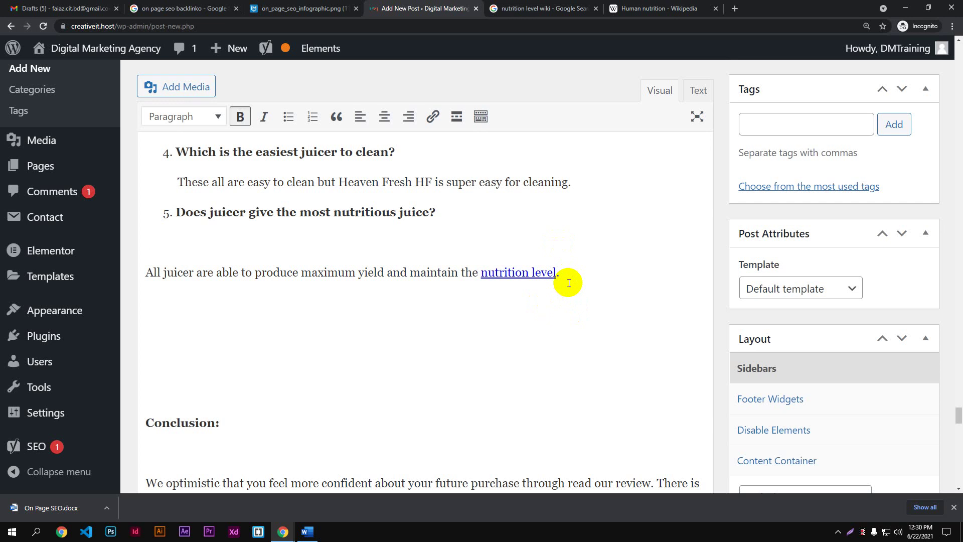
- Check the outbound links and internal links results in the post's Yoast SEO analysis
scroll(568, 282, "down", 15)
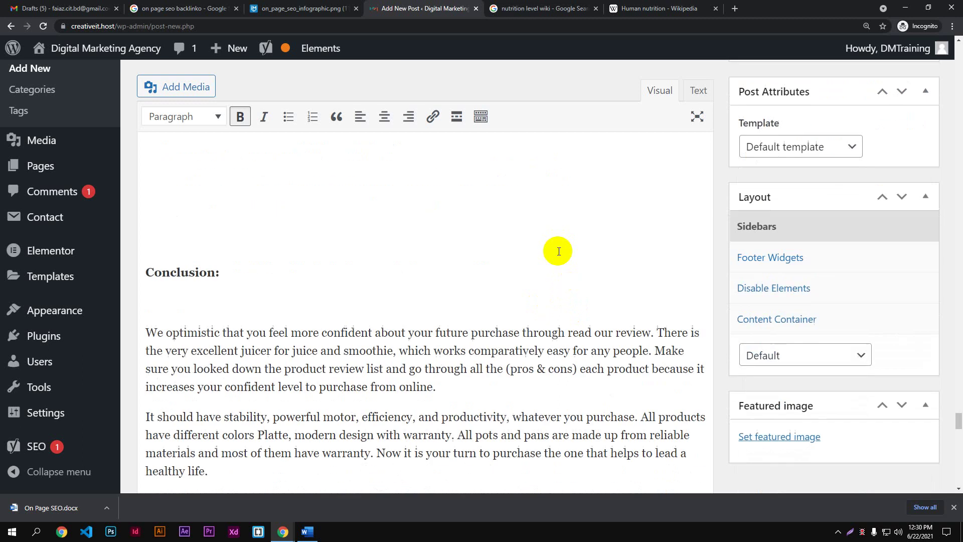
scroll(557, 251, "down", 4)
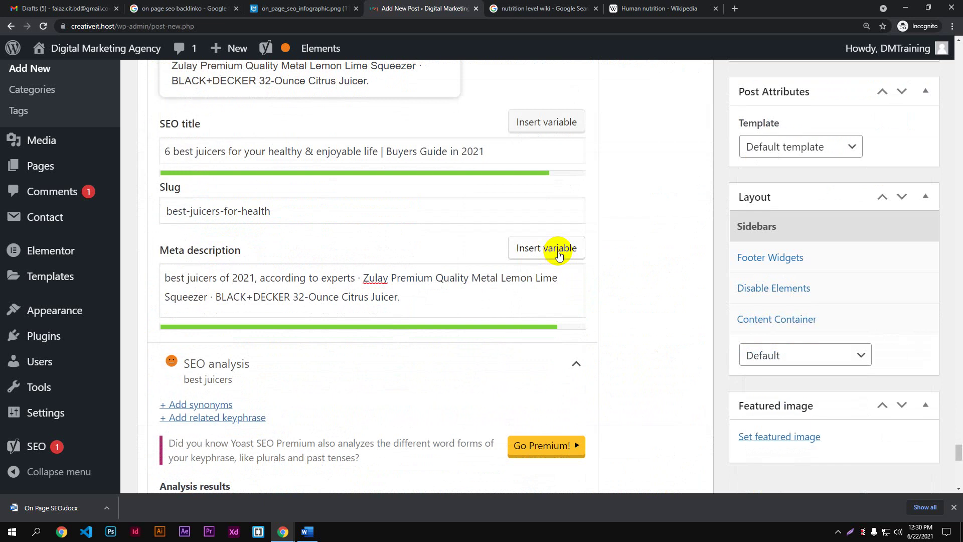
scroll(558, 254, "down", 2)
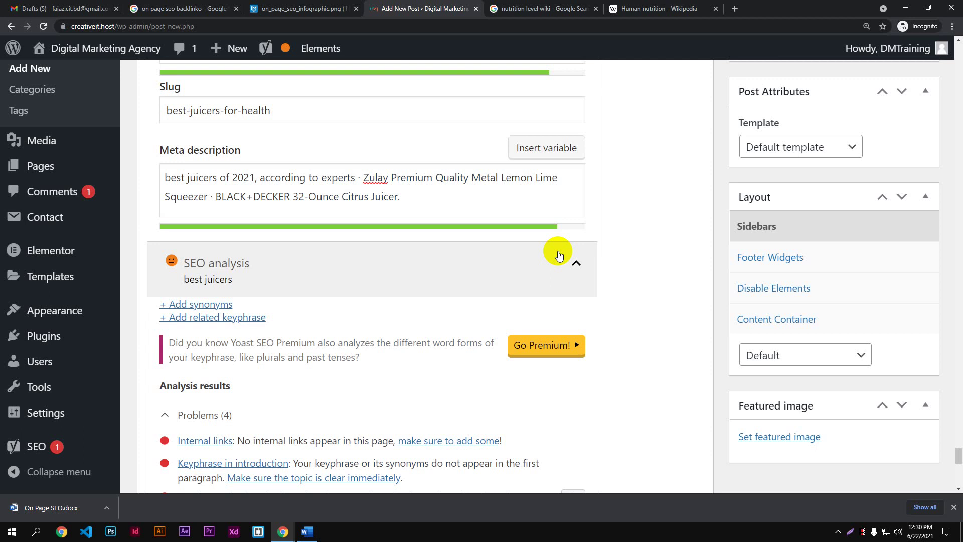
scroll(558, 253, "down", 1)
scroll(558, 251, "down", 4)
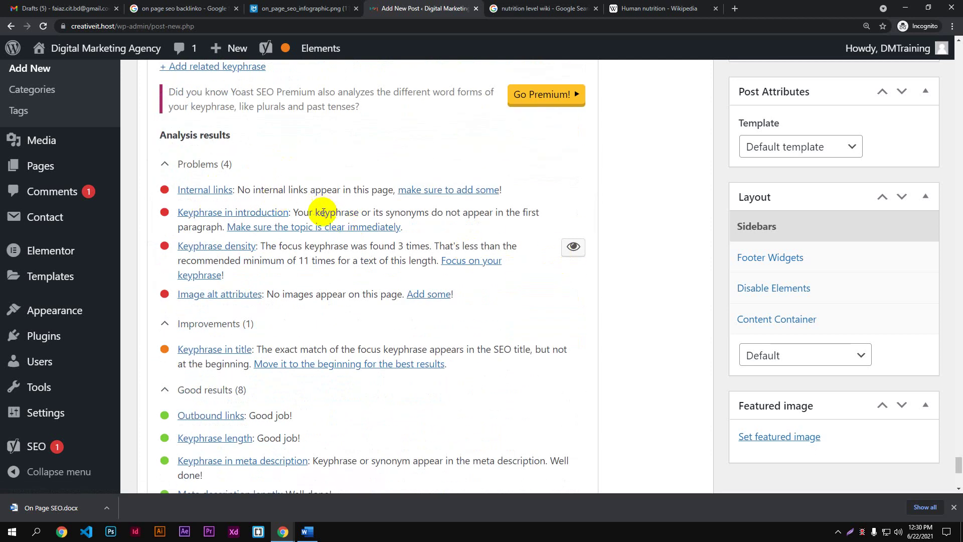
scroll(287, 356, "down", 1)
scroll(281, 361, "down", 1)
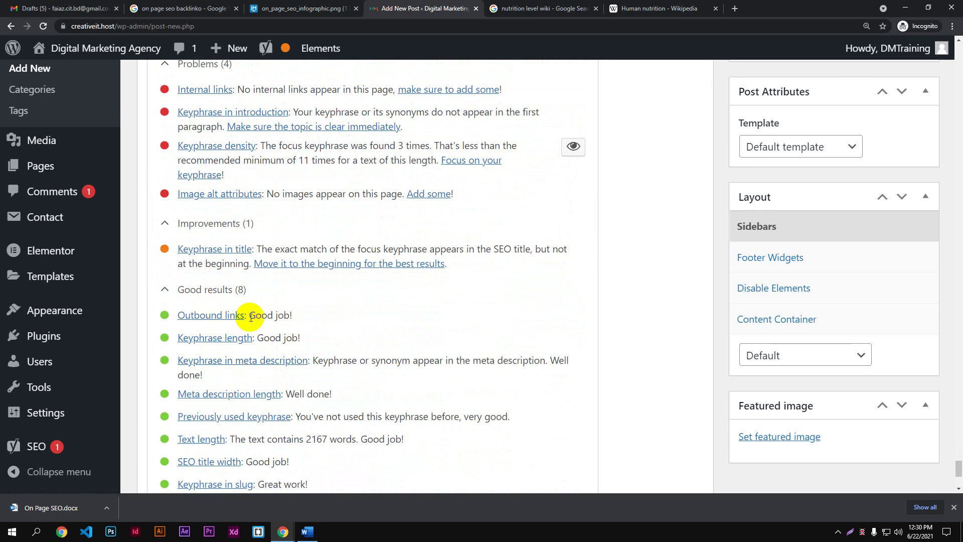
scroll(251, 316, "up", 4)
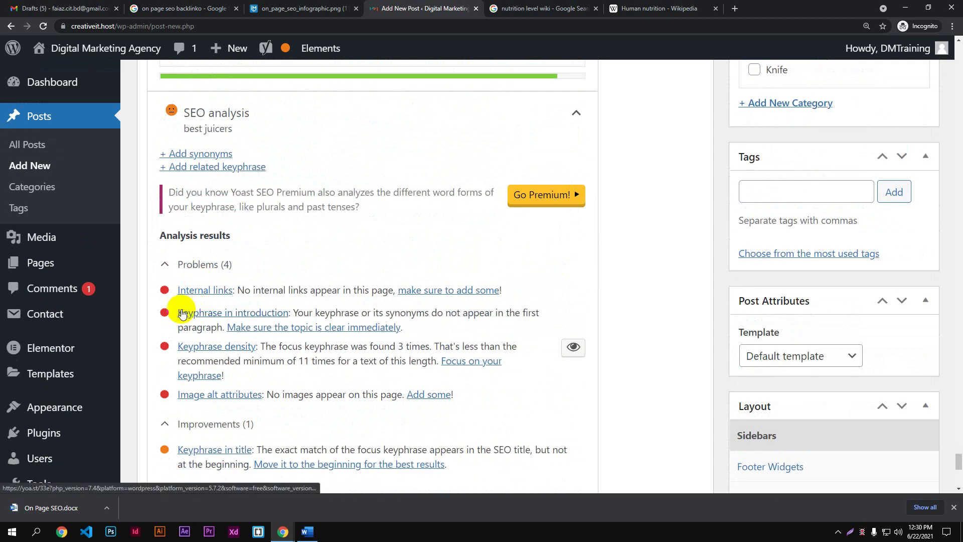
- Open the live site in a separate tab and go to the blog post "The Importance of SEO For Small Businesses"
scroll(560, 240, "up", 12)
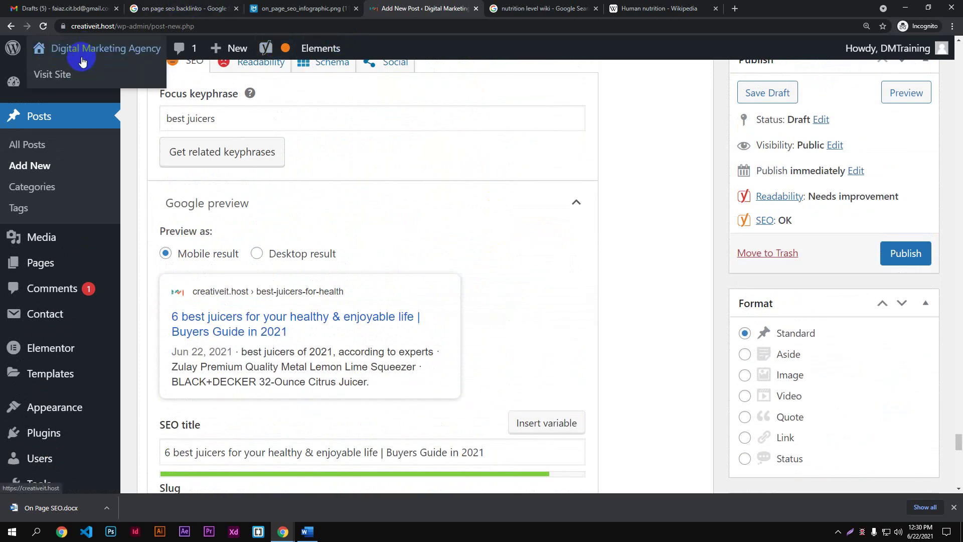
middle_click(70, 73)
left_click(563, 6)
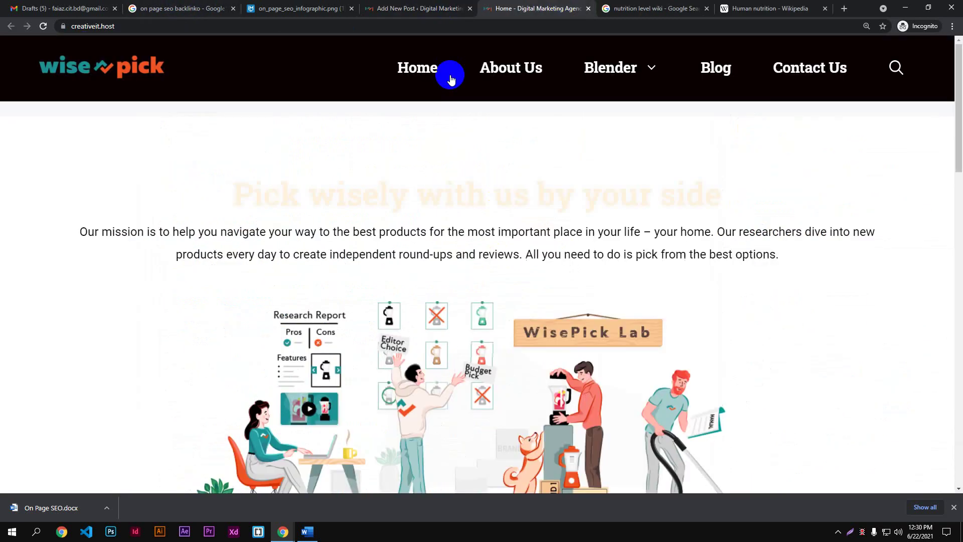
mouse_move(625, 67)
mouse_move(623, 113)
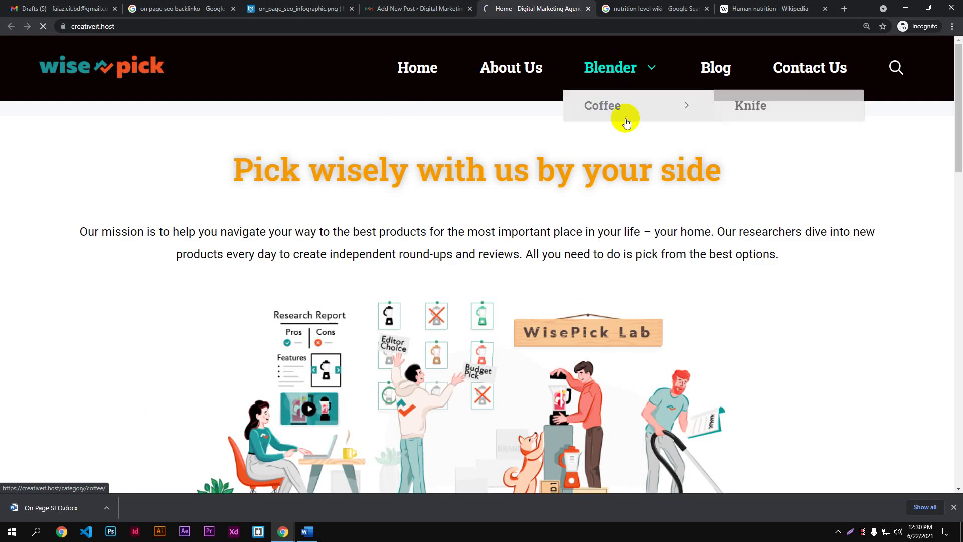
left_click(719, 112)
left_click(736, 99)
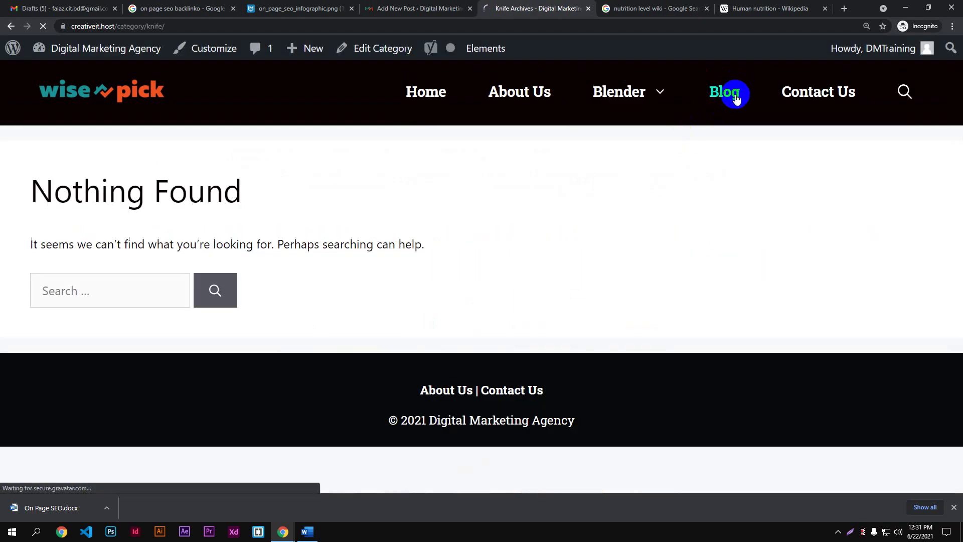
scroll(672, 229, "down", 1)
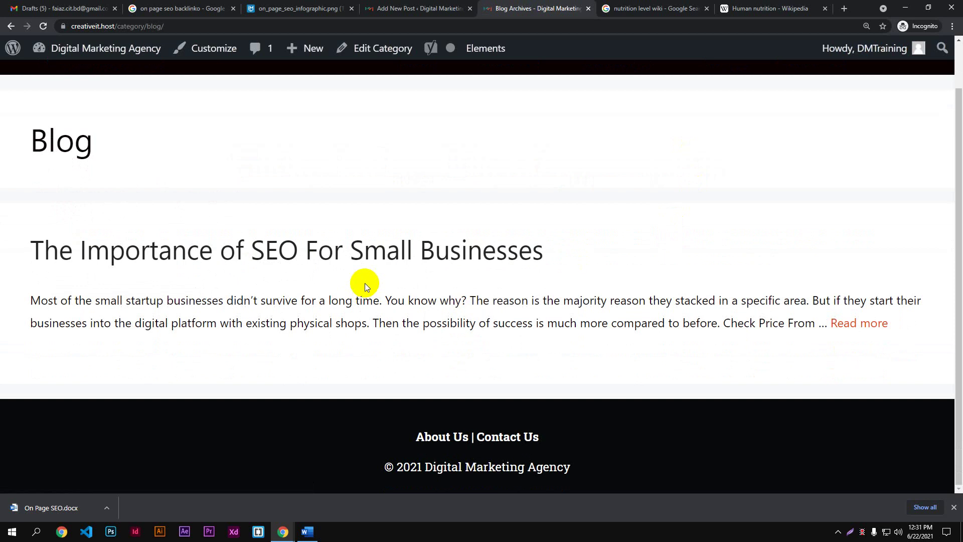
left_click(441, 240)
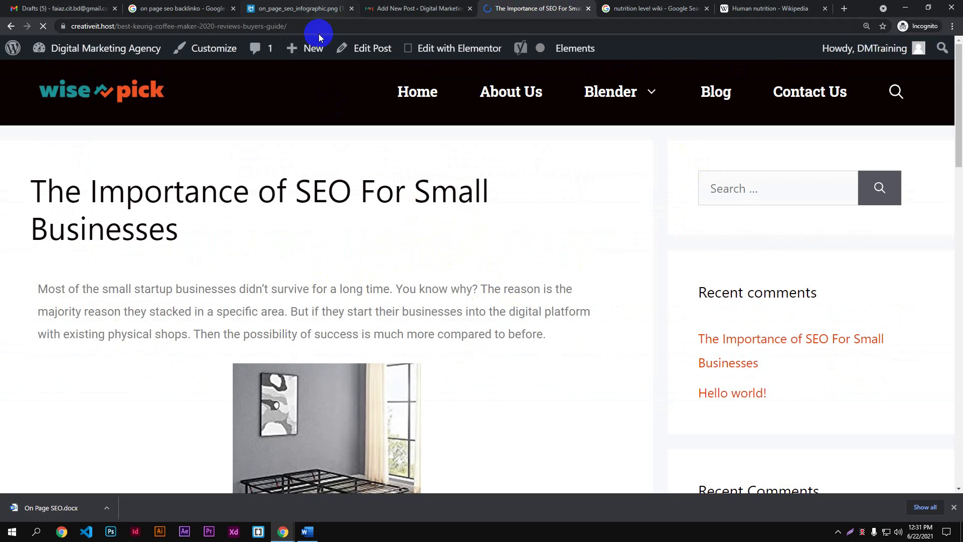
- Copy the web address of the "The Importance of SEO For Small Businesses" post and return to the new post's editor
left_click(318, 28)
key("ctrl+c")
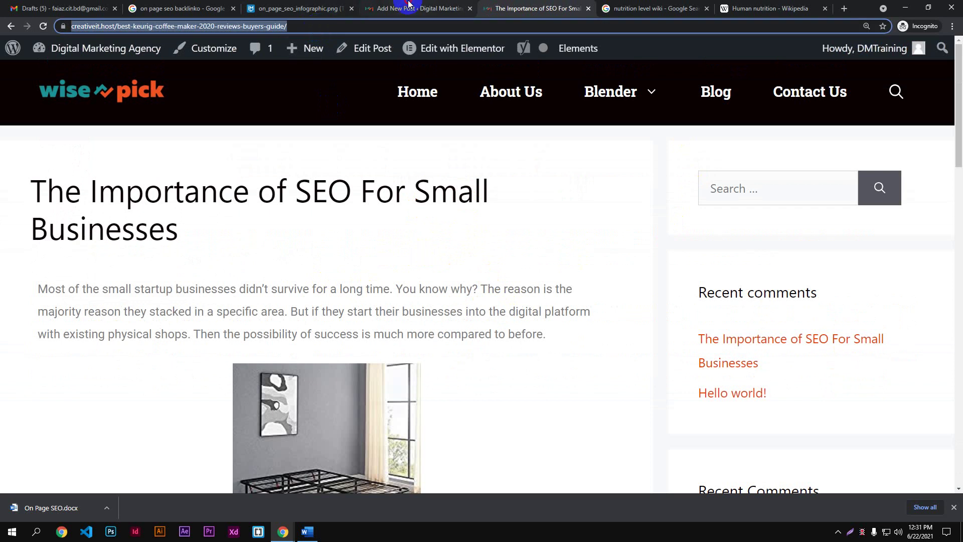
left_click(409, 6)
- Link the word "blender" in the Breville 3X Bluicer Pro paragraph to the copied post address, set to open in a new tab
scroll(365, 305, "up", 10)
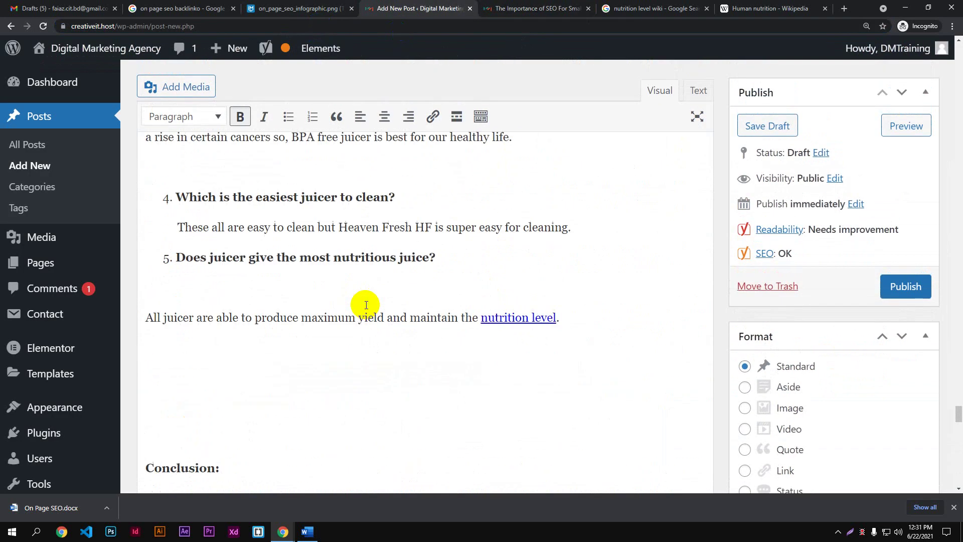
scroll(365, 305, "up", 15)
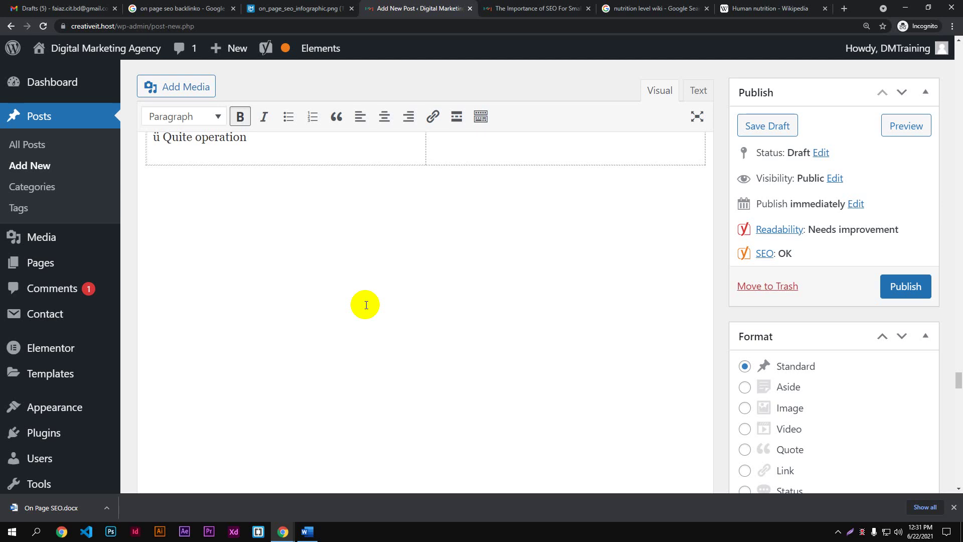
scroll(366, 305, "up", 10)
left_click_drag(957, 350, 958, 148)
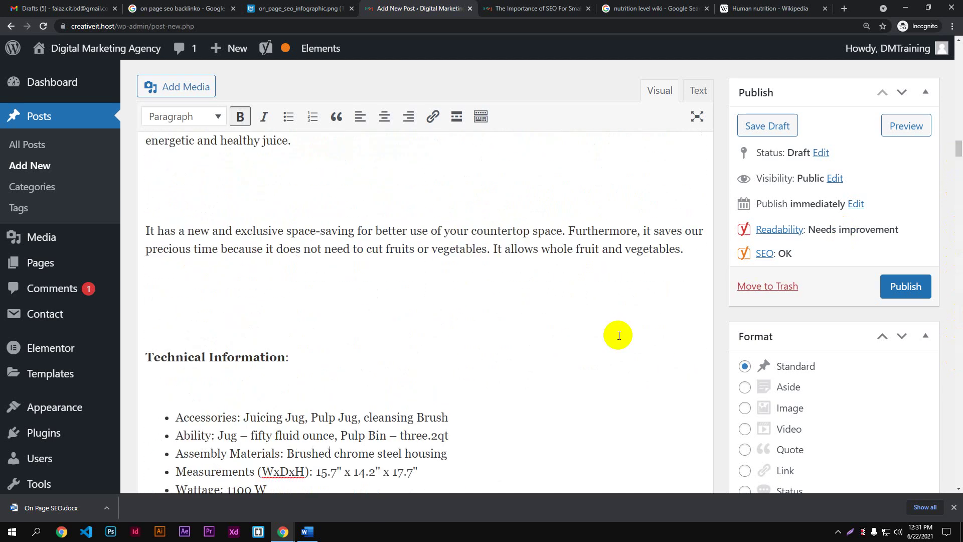
scroll(619, 335, "up", 1)
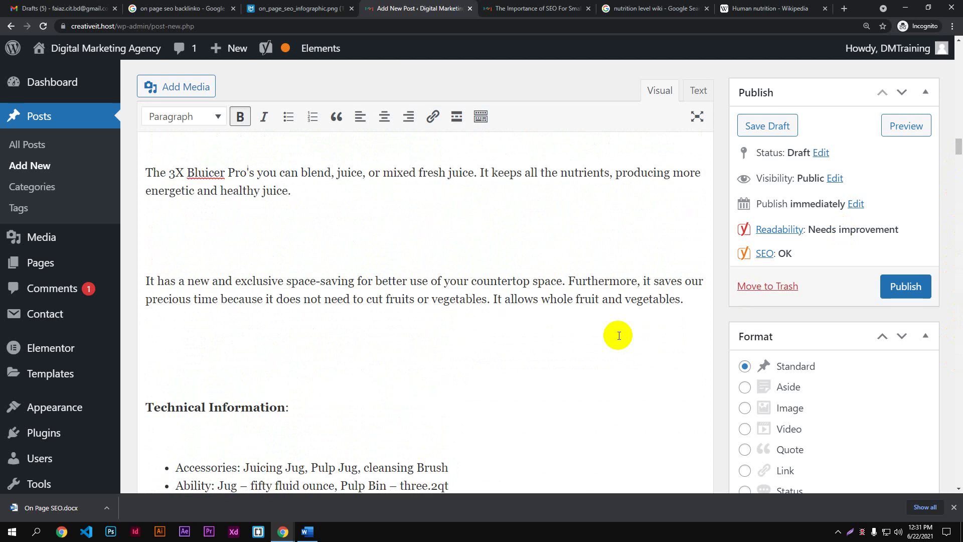
scroll(619, 335, "up", 1)
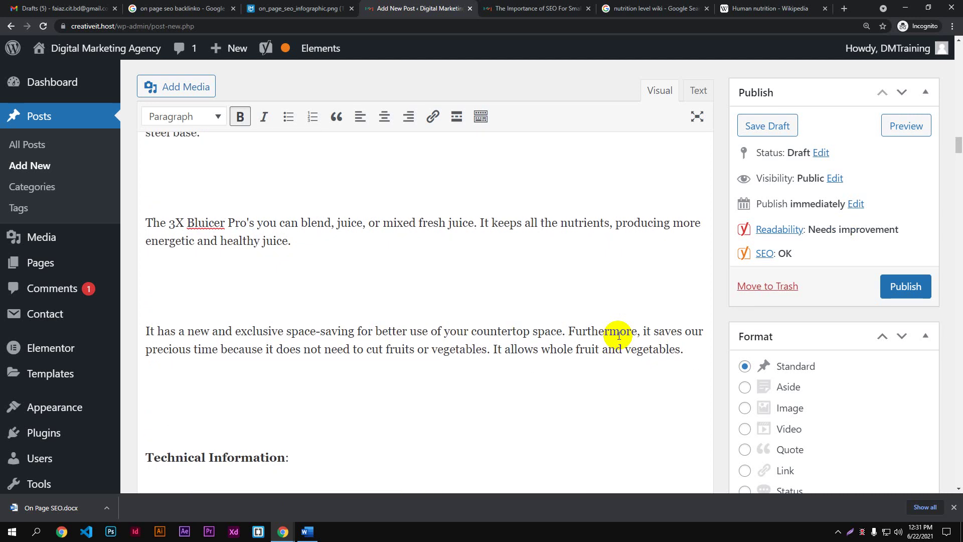
scroll(619, 335, "up", 2)
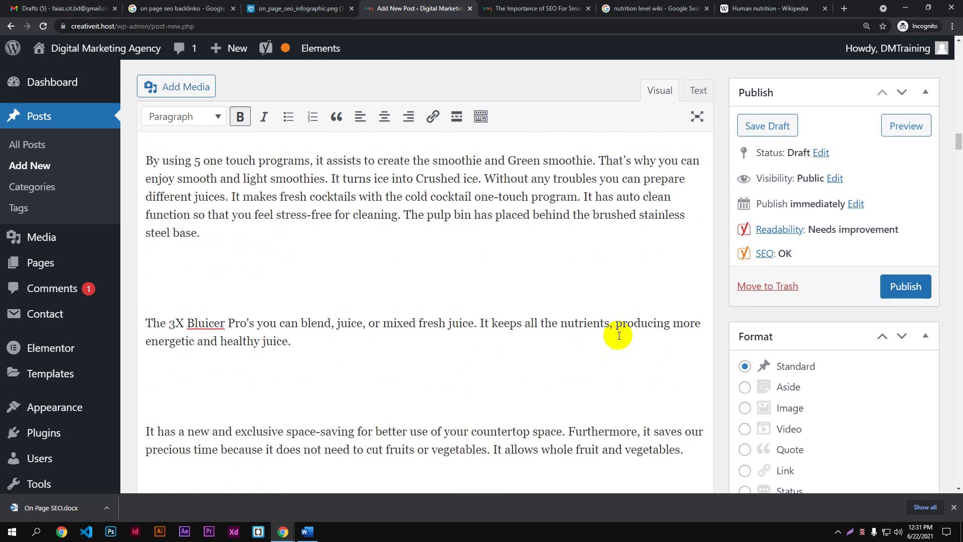
scroll(566, 385, "up", 1)
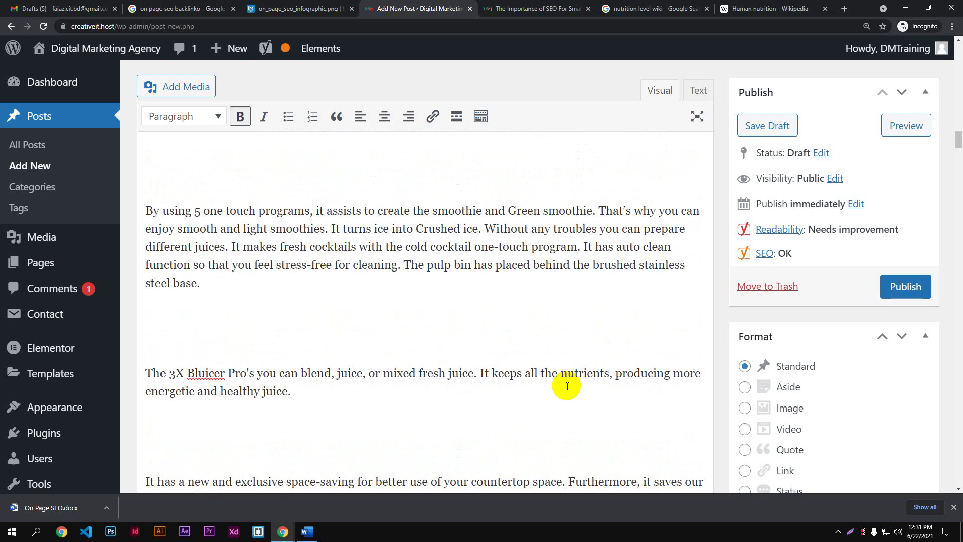
scroll(567, 386, "up", 4)
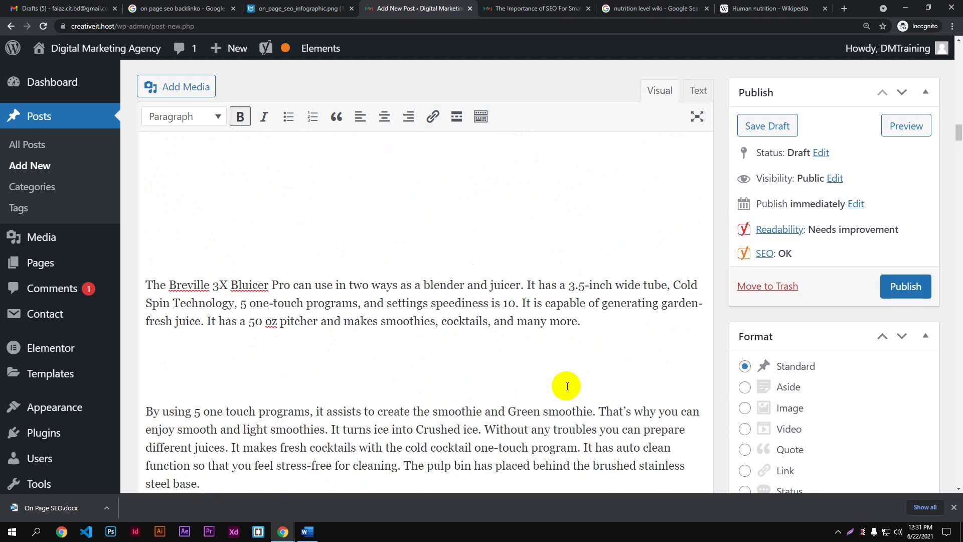
left_click_drag(423, 284, 465, 283)
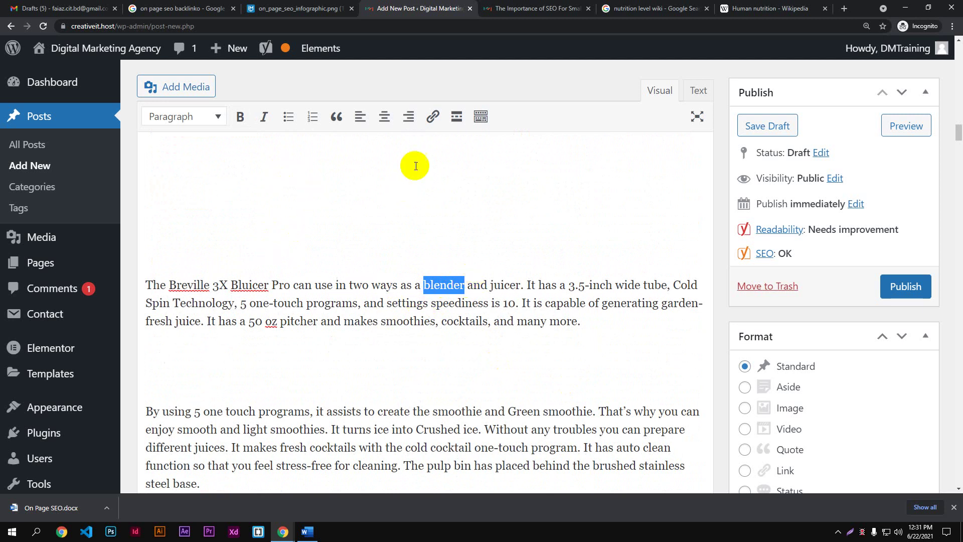
left_click(433, 116)
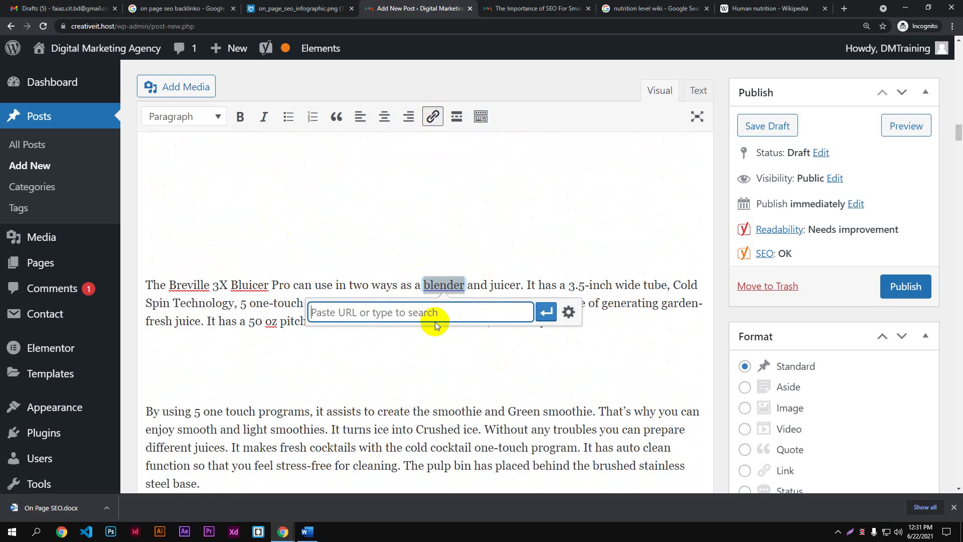
key("ctrl+v")
left_click(568, 312)
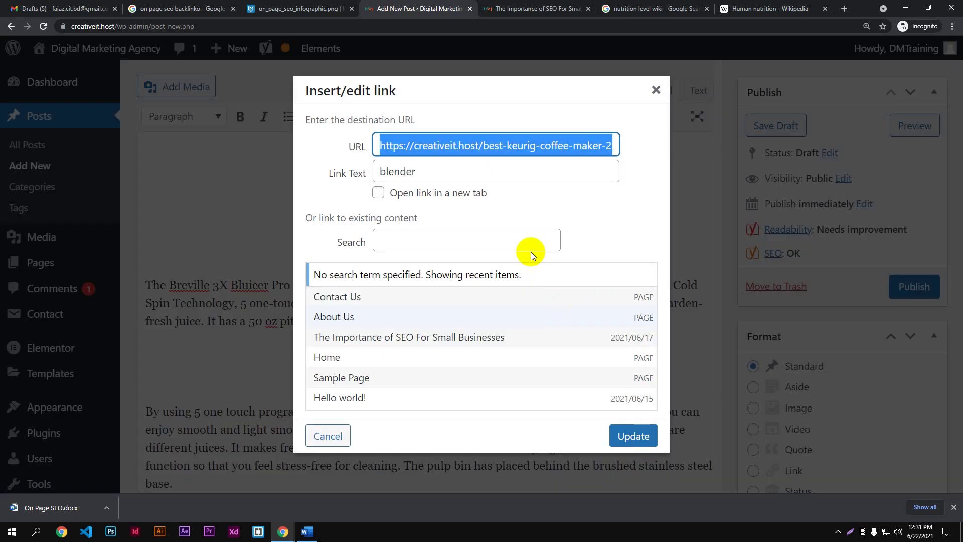
left_click(423, 192)
left_click(626, 435)
left_click(640, 267)
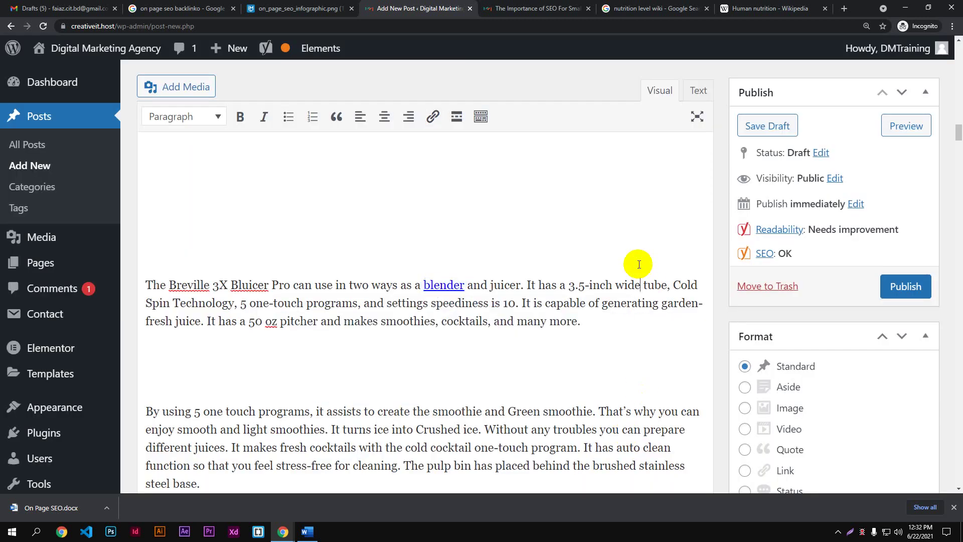
- Review the problems and improvements in the post's Yoast SEO analysis
left_click_drag(957, 134, 958, 348)
scroll(593, 341, "down", 20)
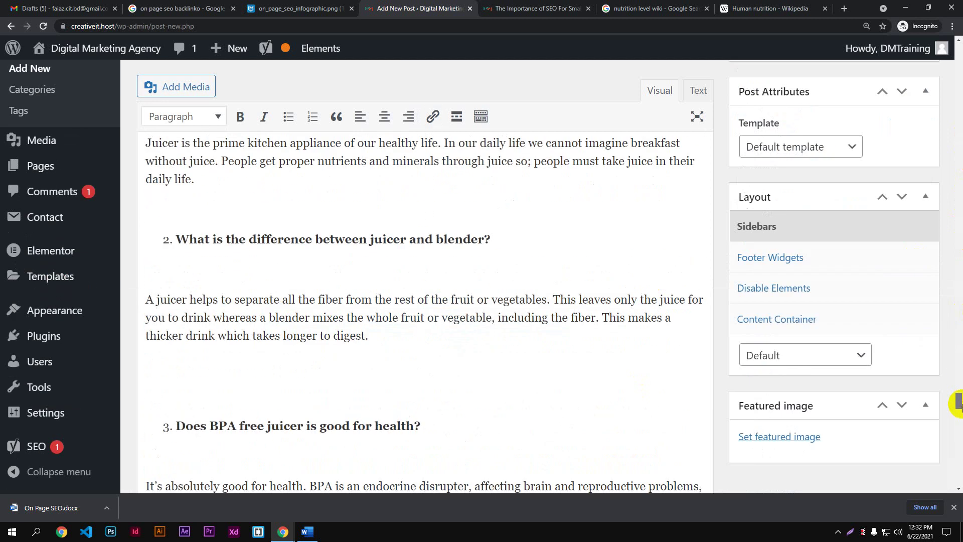
scroll(593, 341, "down", 15)
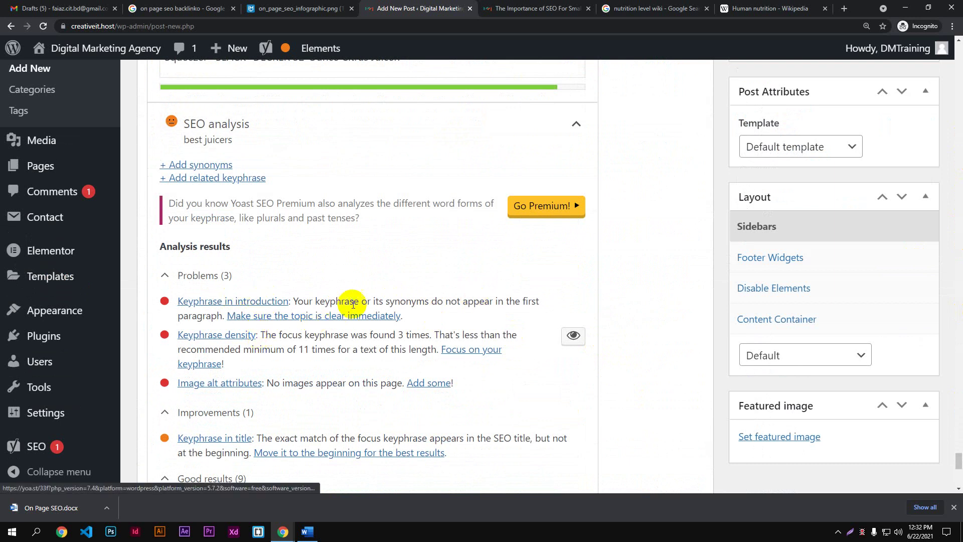
scroll(494, 318, "up", 10)
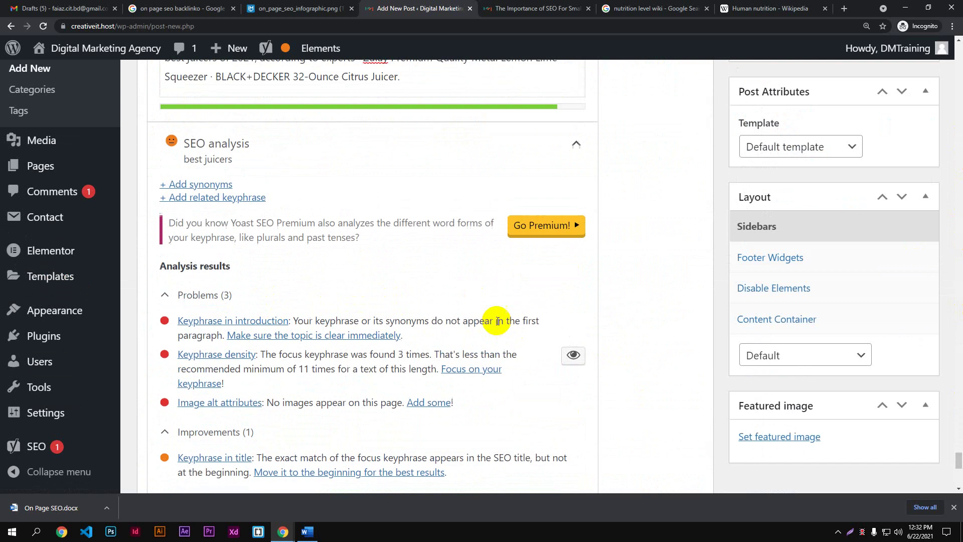
- Insert "Best" before "Juicer" at the start of the post's first paragraph
left_click_drag(957, 391, 958, 44)
scroll(655, 309, "down", 1)
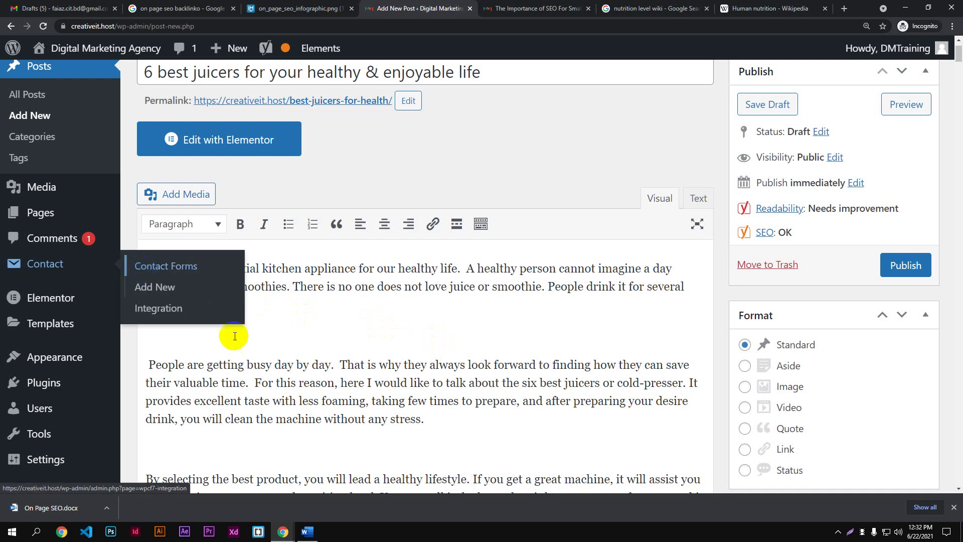
left_click(216, 305)
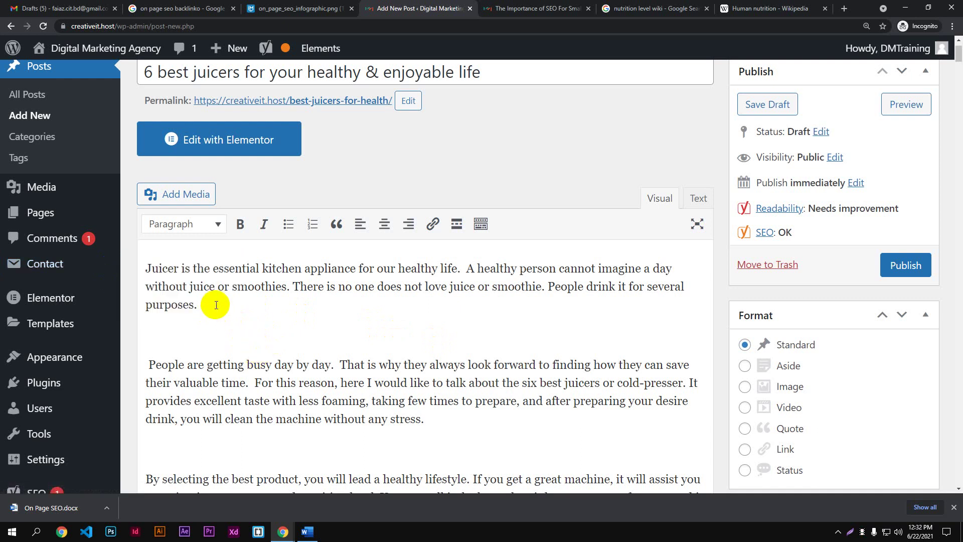
left_click(145, 264)
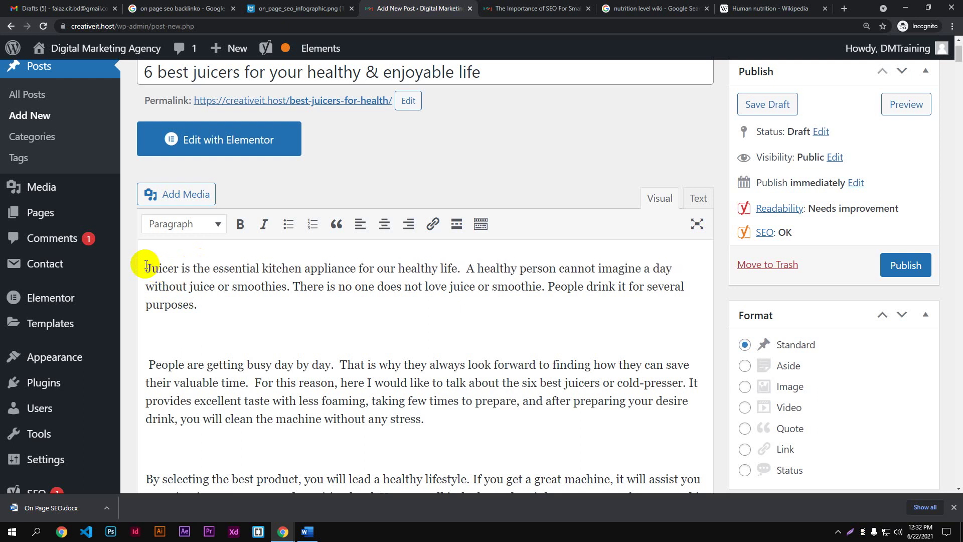
type("Bes")
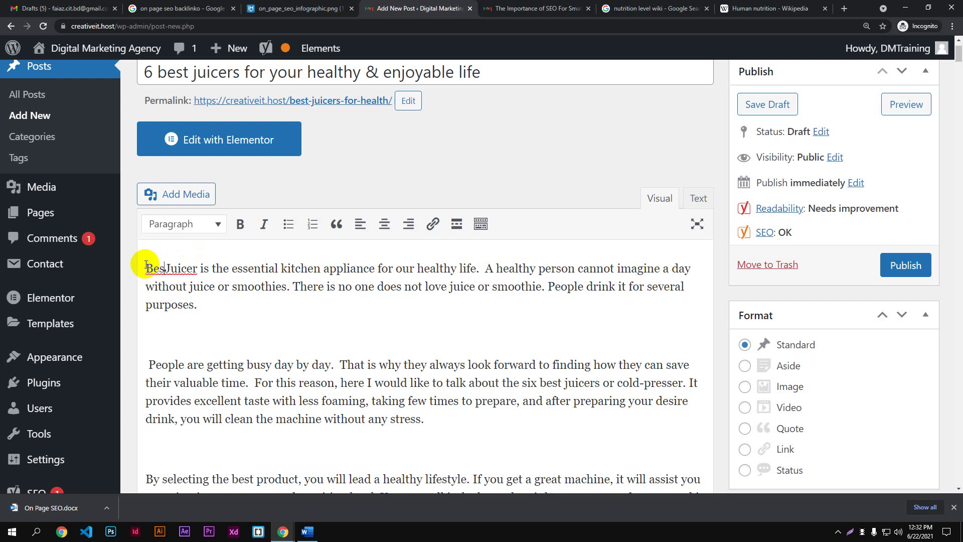
type("t")
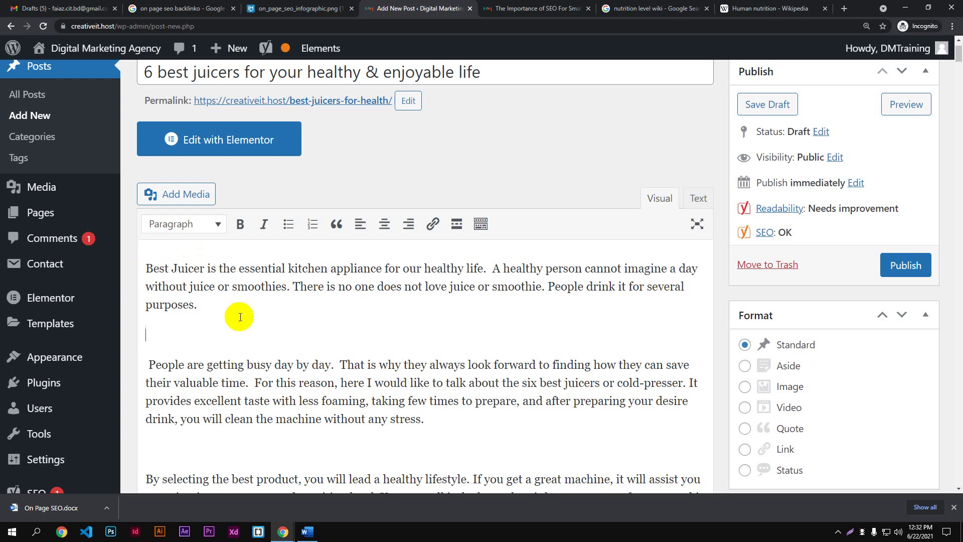
- Recheck the SEO analysis for the keyphrase in introduction and the internal links
left_click(957, 226)
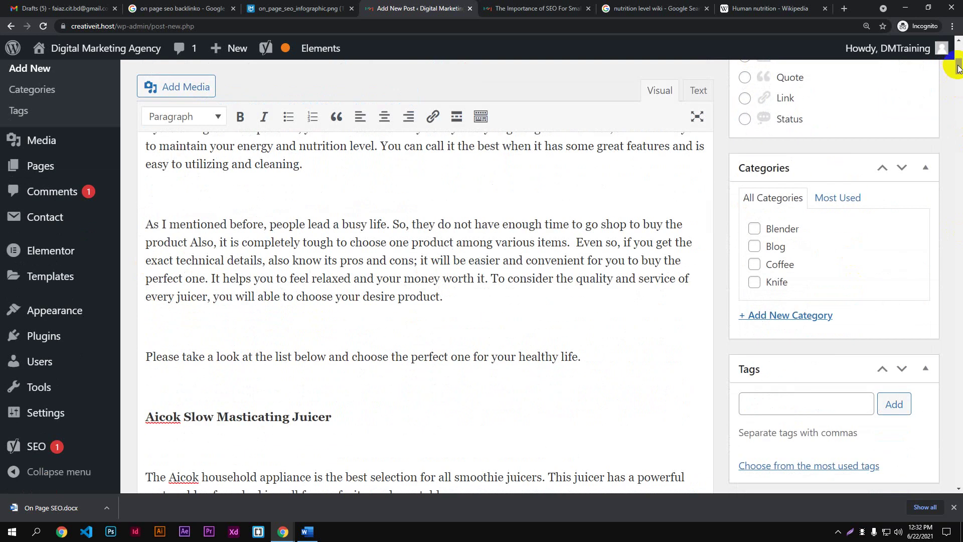
left_click_drag(953, 75, 960, 459)
scroll(627, 384, "up", 7)
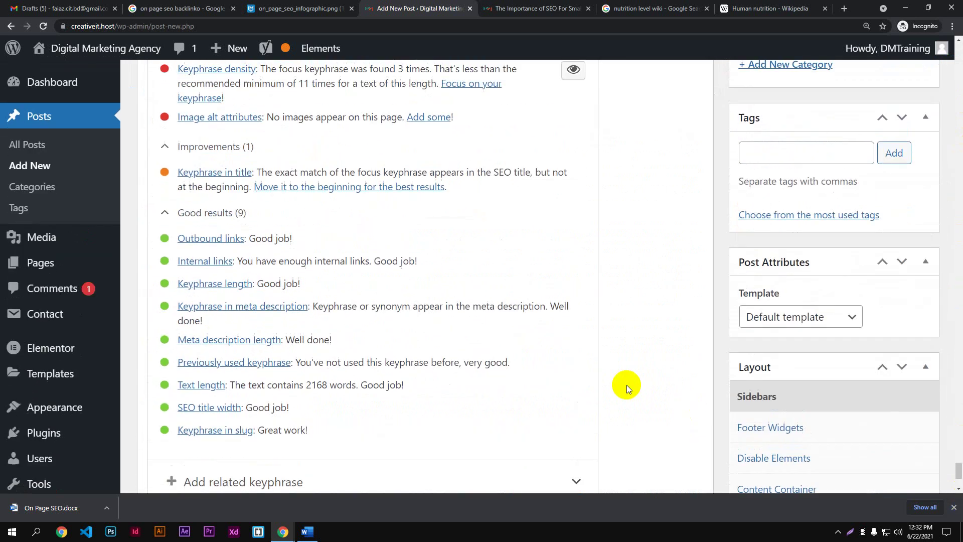
scroll(627, 384, "up", 1)
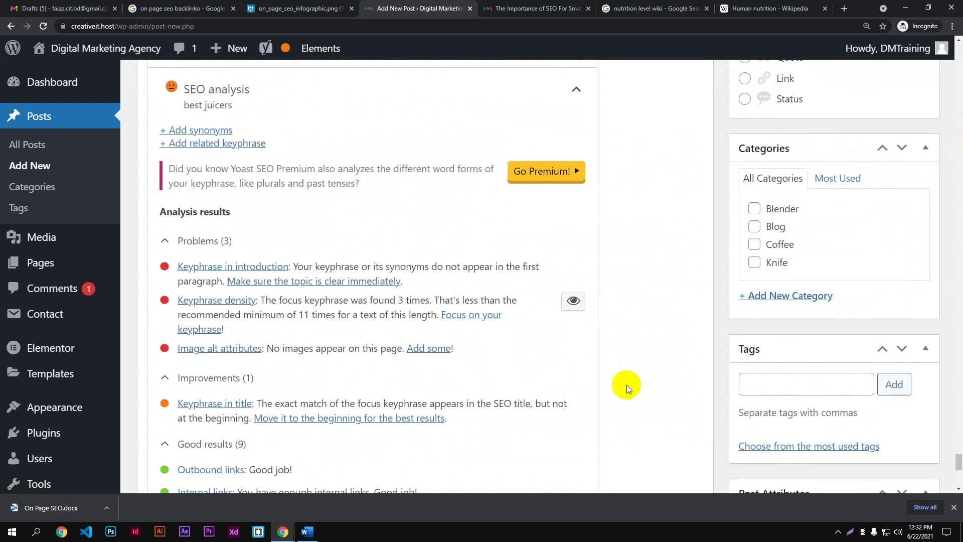
scroll(626, 384, "down", 1)
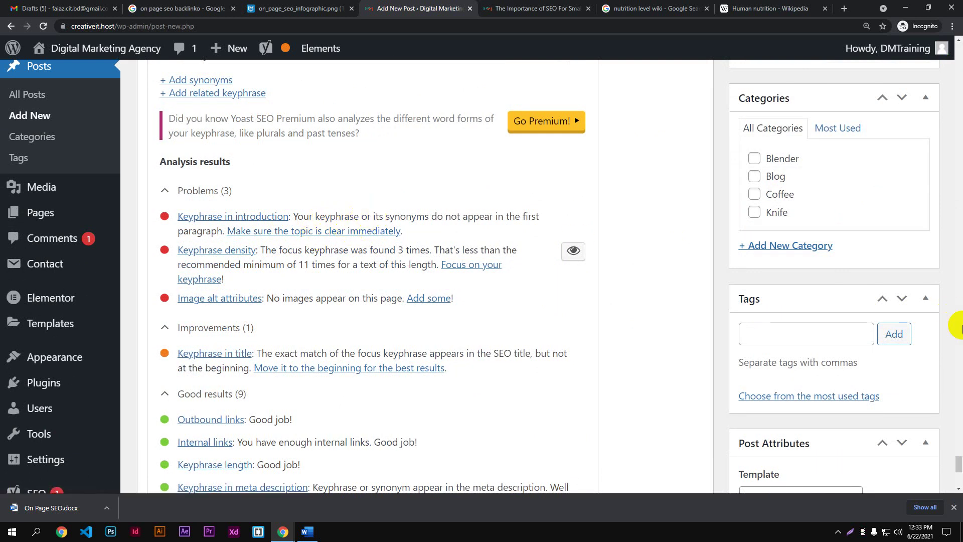
- Change "Best Juicer" to "Best Juicers" in the opening sentence and recheck the SEO analysis
left_click_drag(957, 463, 948, 4)
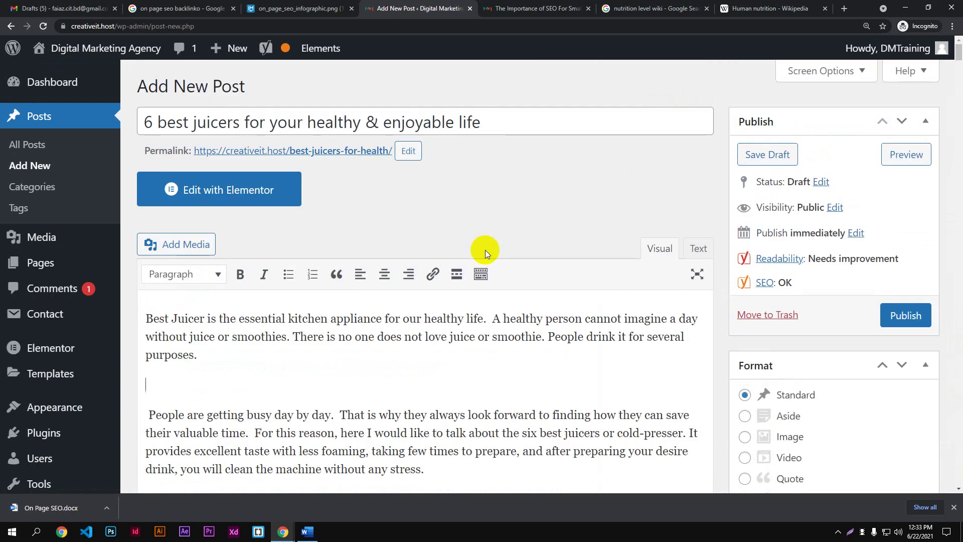
left_click(206, 319)
type("s")
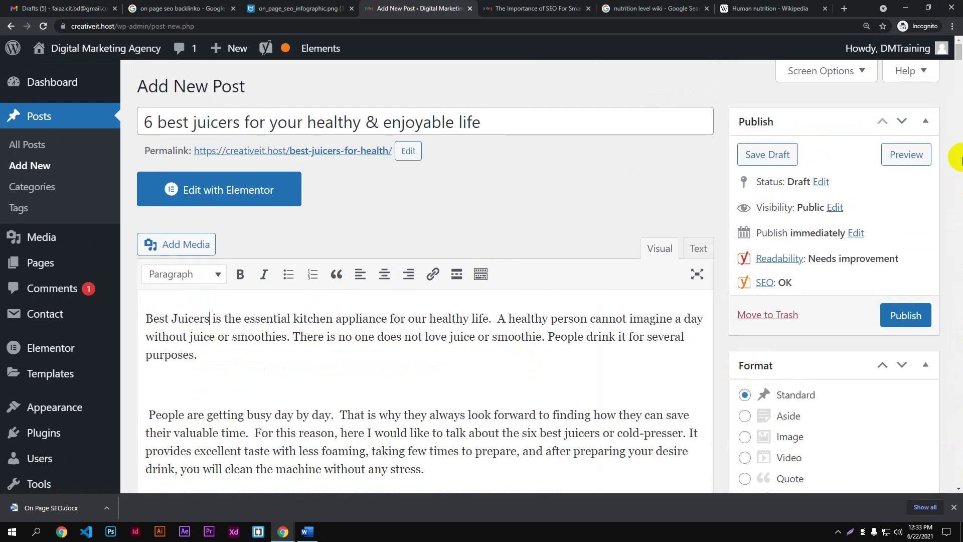
left_click_drag(953, 50, 959, 446)
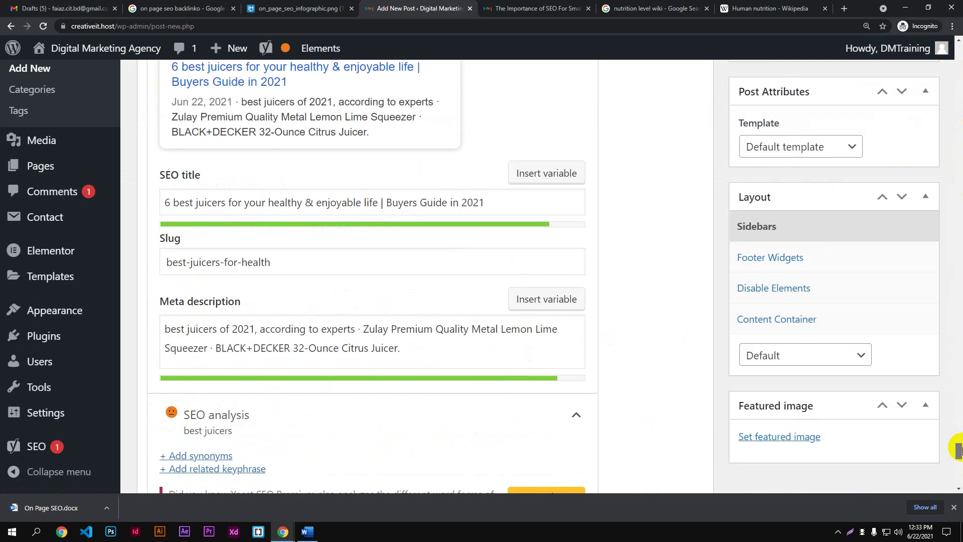
scroll(544, 390, "down", 7)
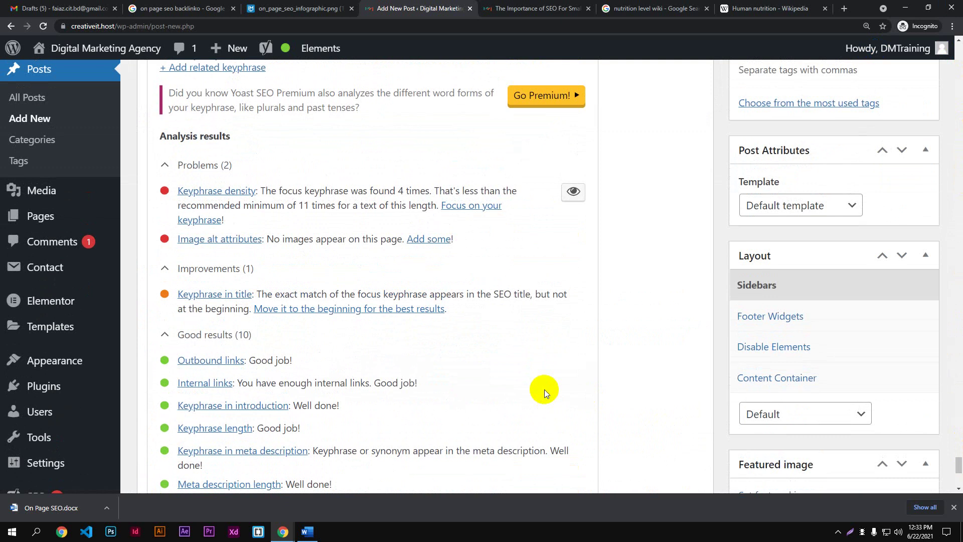
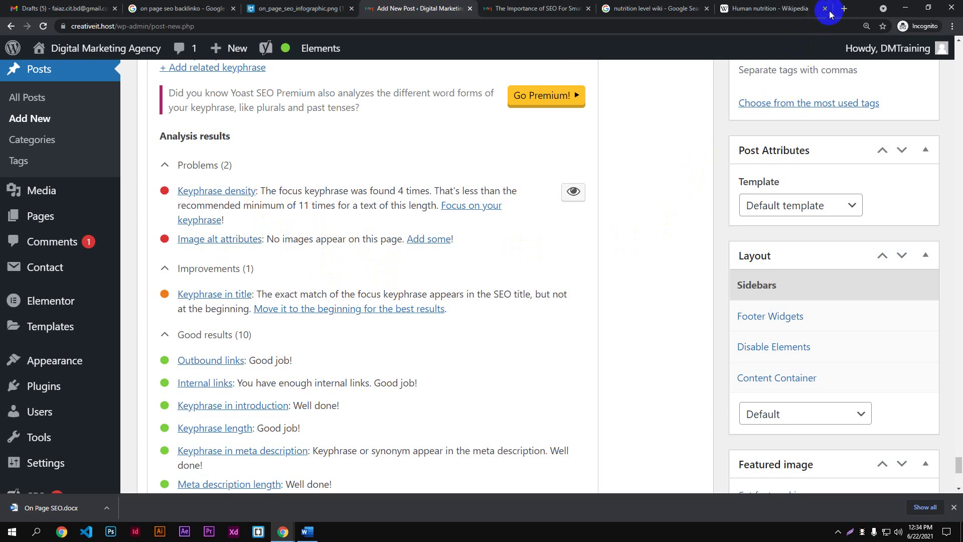
- Open the Pixabay website in a new browser tab
left_click(849, 15)
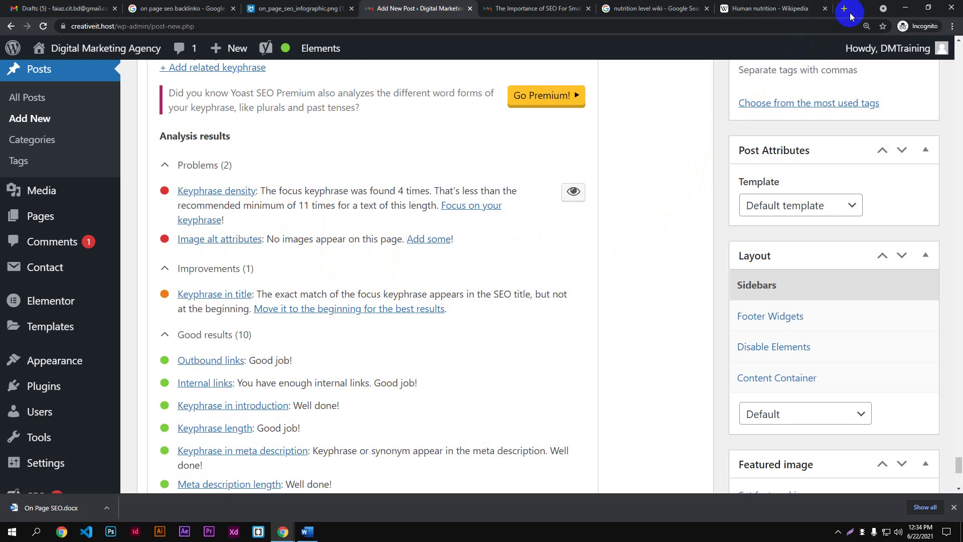
left_click(844, 15)
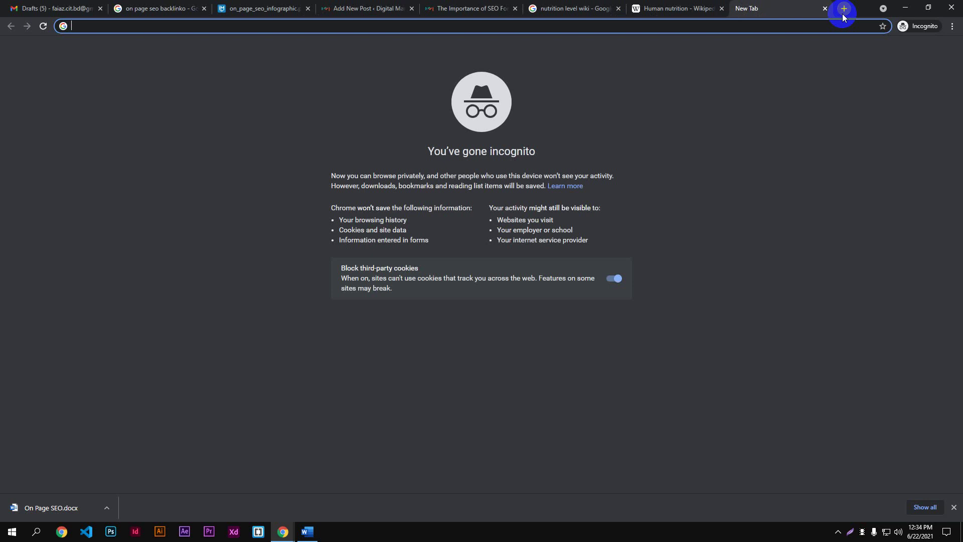
type("pixab")
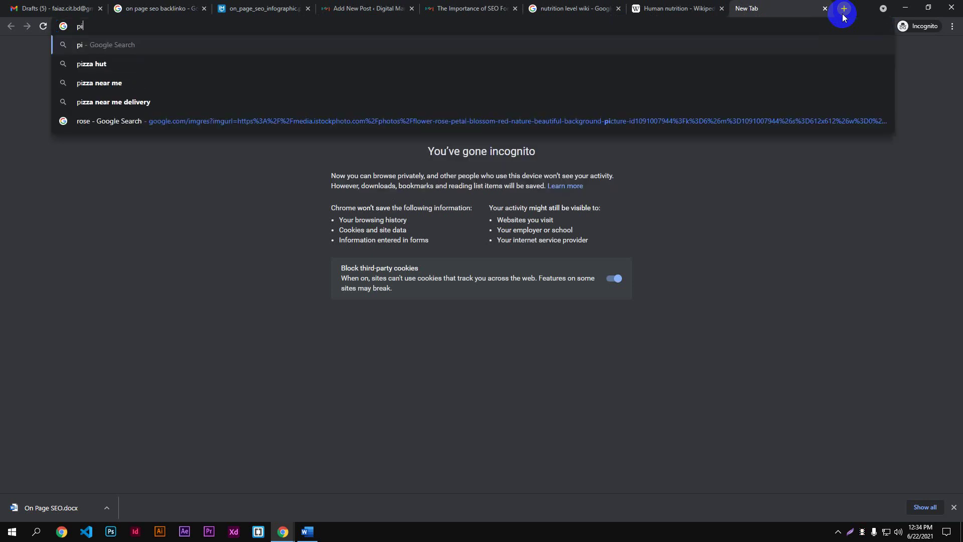
type("y")
key("Return")
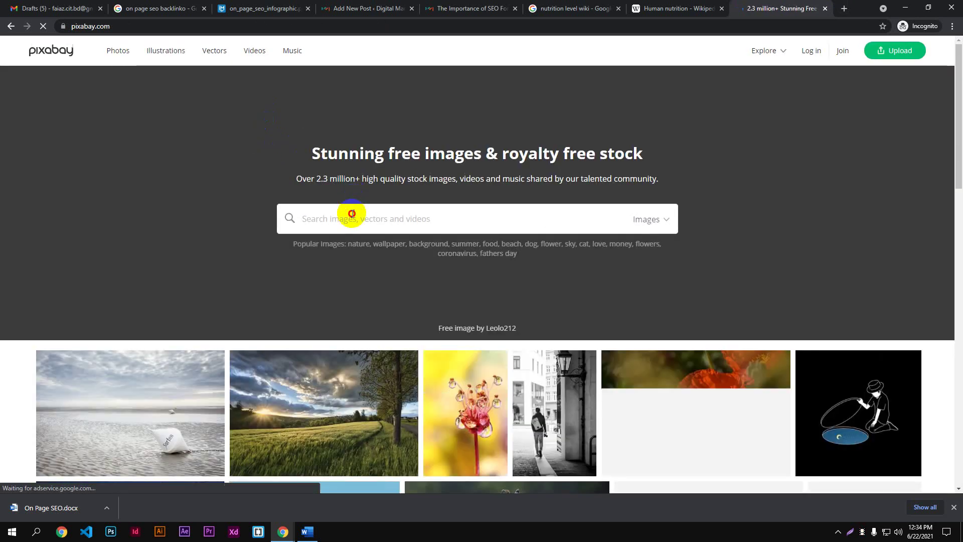
- Search Pixabay for "juicers" images
left_click(352, 214)
type("jus")
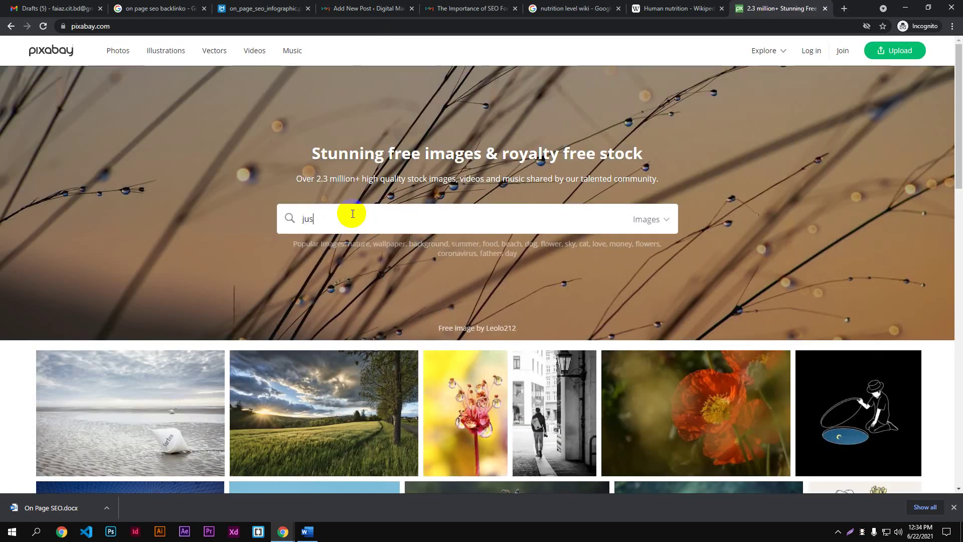
type("icers")
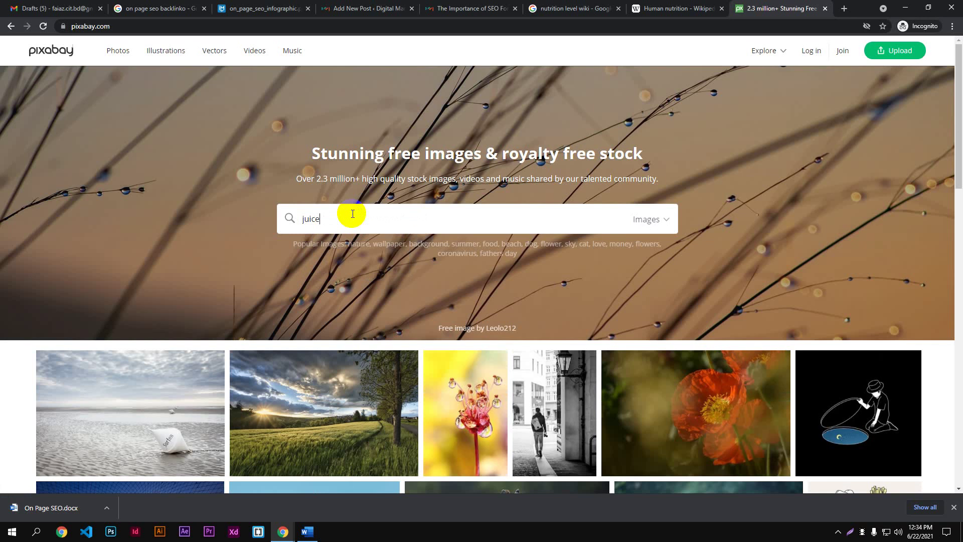
key("Return")
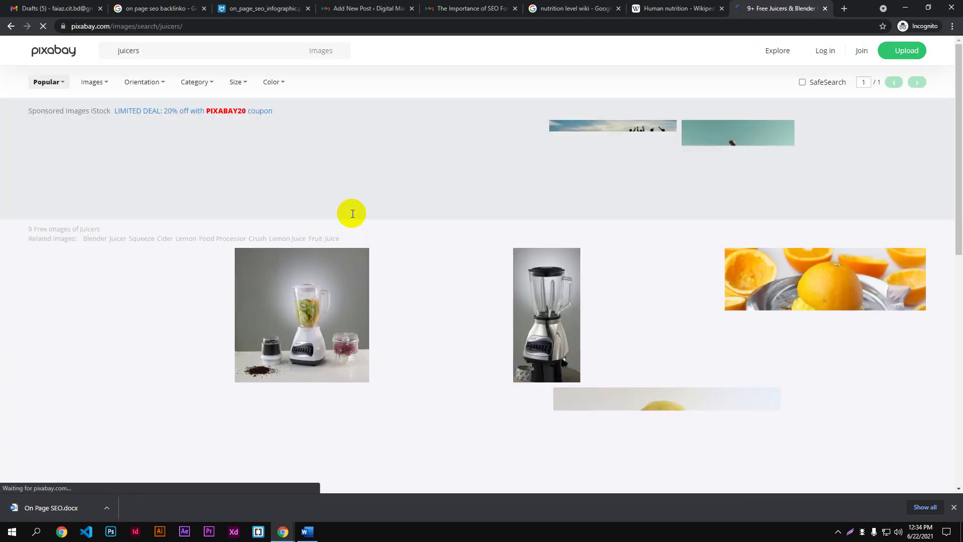
- Look through the free Pixabay juicer images for a photo suitable for the post
scroll(351, 212, "down", 1)
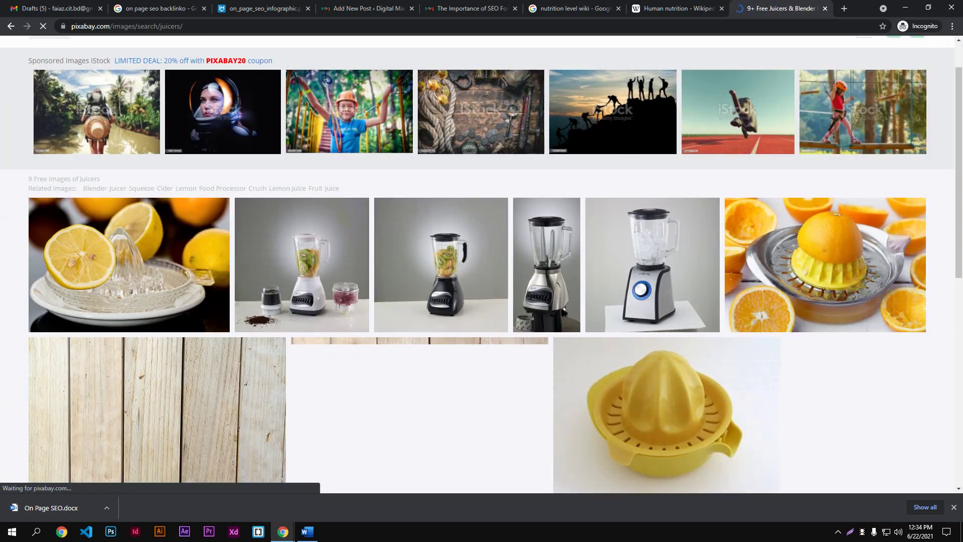
scroll(352, 213, "down", 3)
scroll(353, 213, "down", 3)
scroll(376, 198, "up", 3)
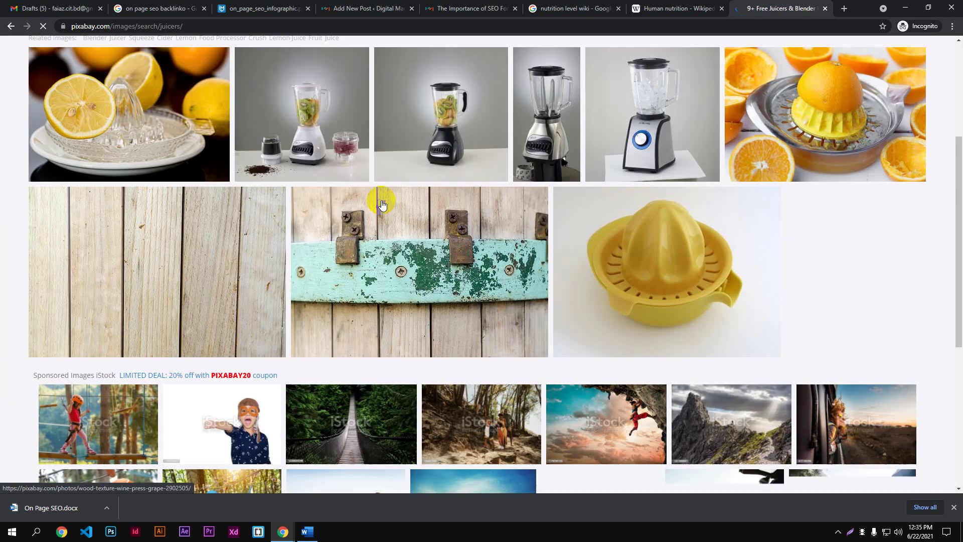
scroll(382, 199, "down", 4)
scroll(383, 200, "up", 1)
scroll(381, 204, "up", 6)
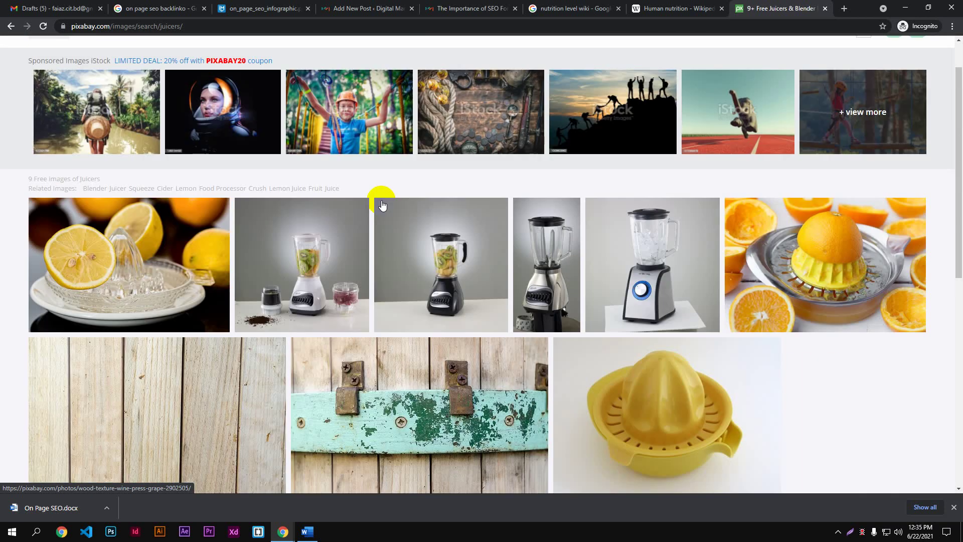
scroll(382, 204, "up", 1)
scroll(381, 205, "down", 3)
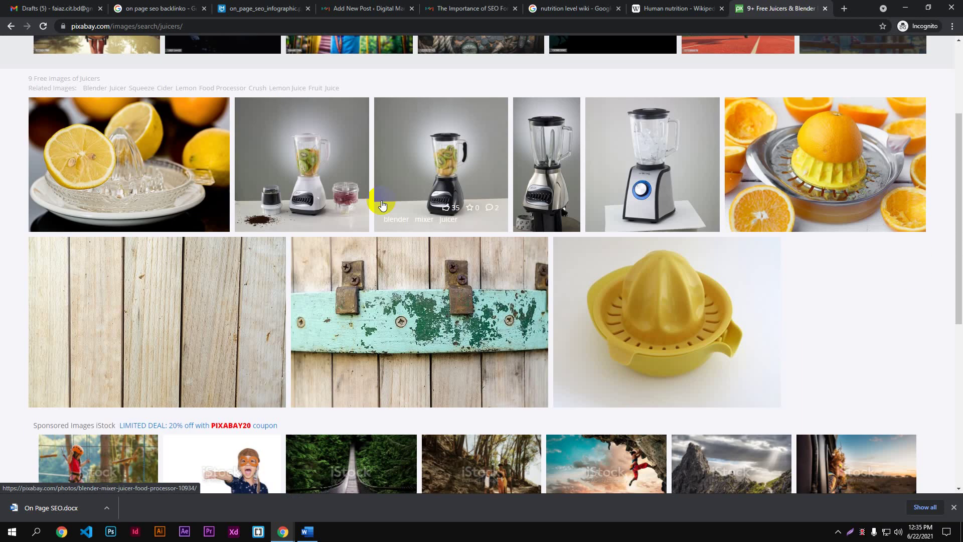
- Try to download the photo of the white blender filled with fruit as a 1280×1280 JPG, and dismiss the sign-up form
left_click(323, 191)
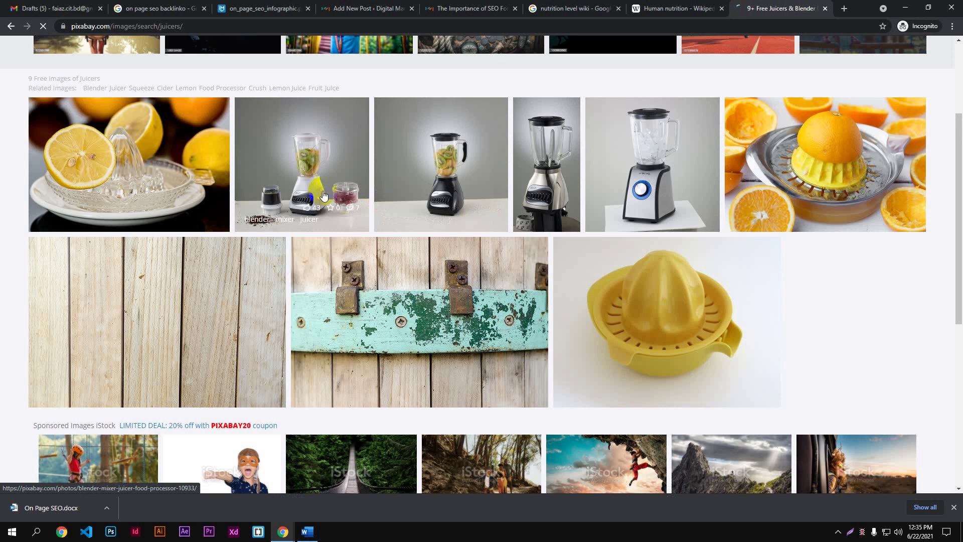
scroll(415, 177, "down", 6)
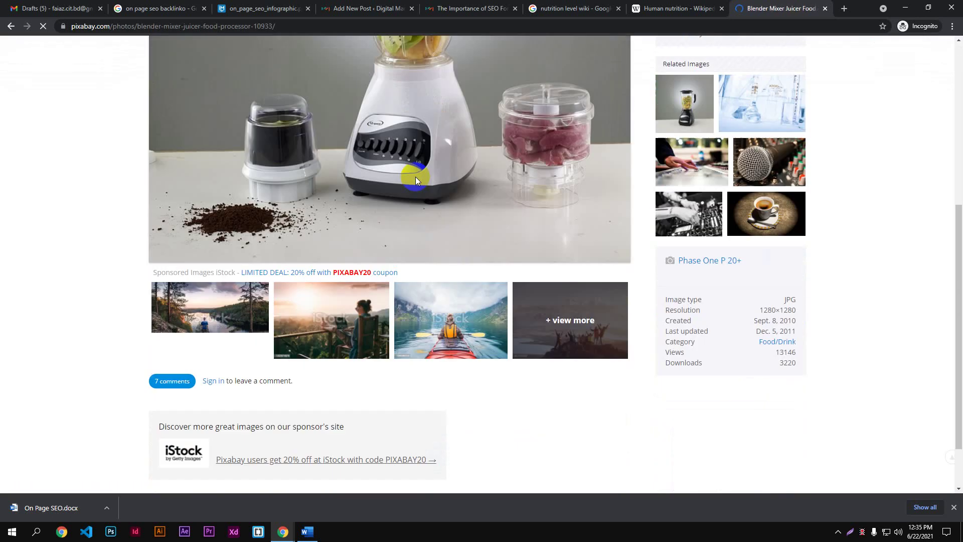
scroll(415, 176, "up", 4)
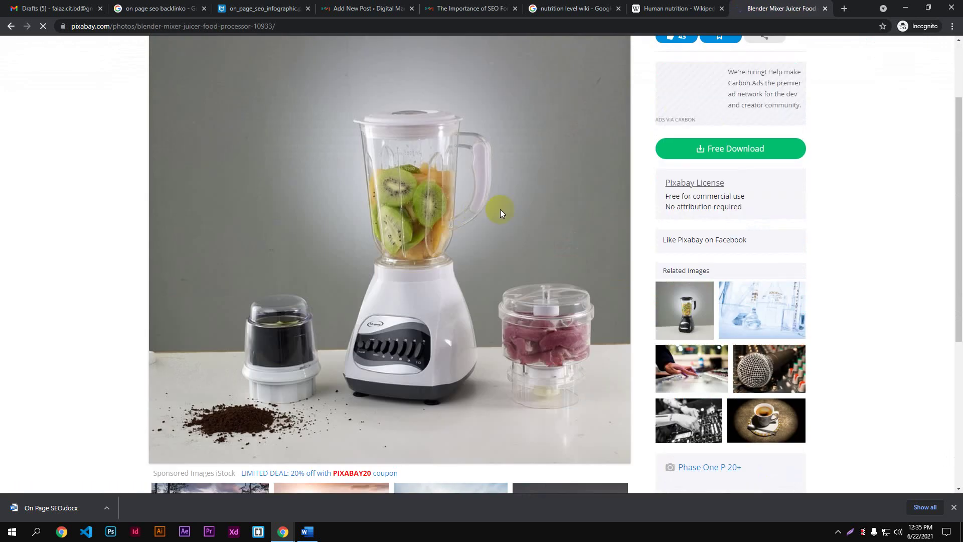
left_click(742, 149)
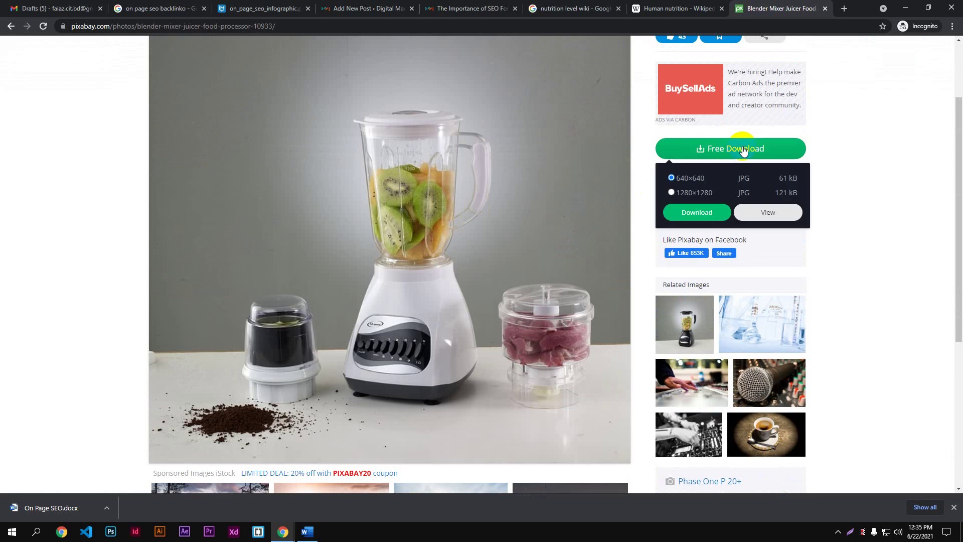
left_click(685, 195)
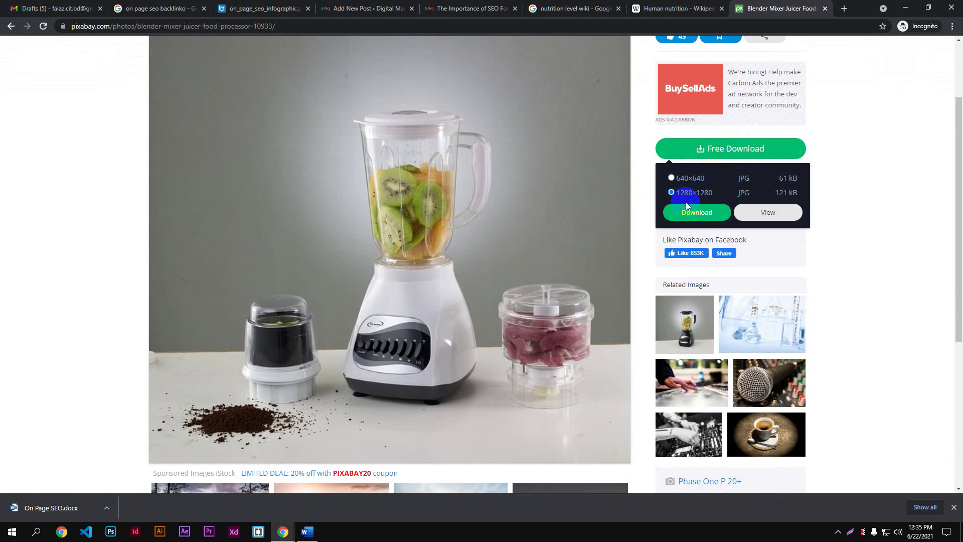
left_click(702, 215)
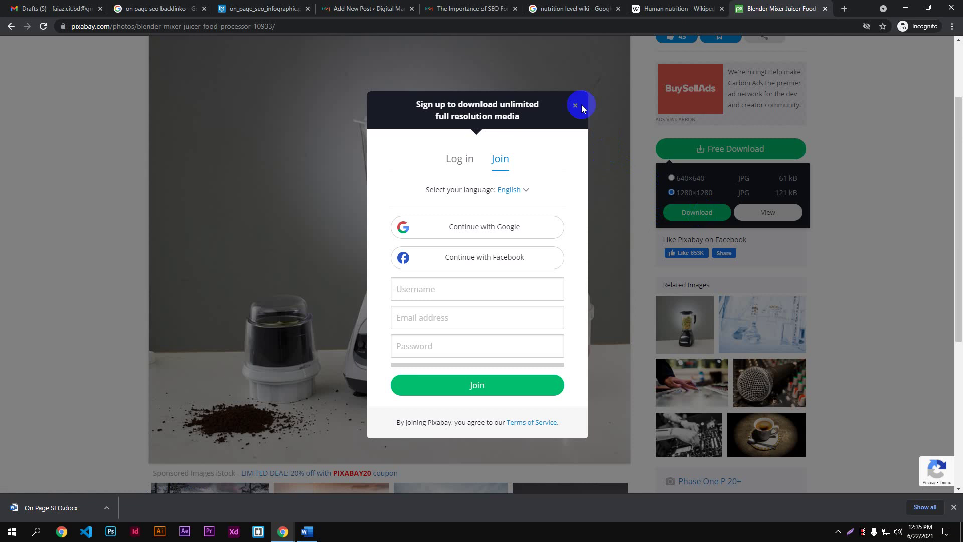
scroll(558, 160, "down", 3)
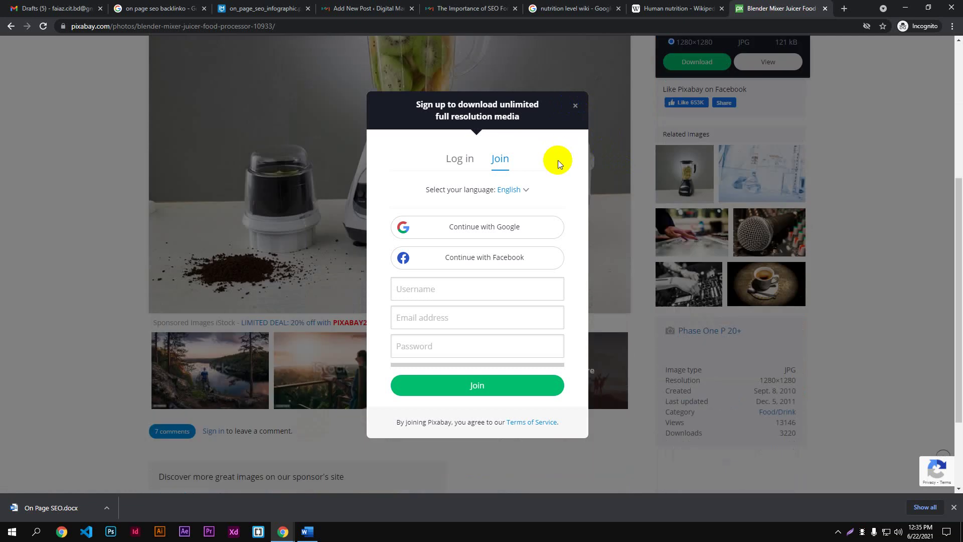
scroll(577, 123, "up", 1)
left_click(577, 109)
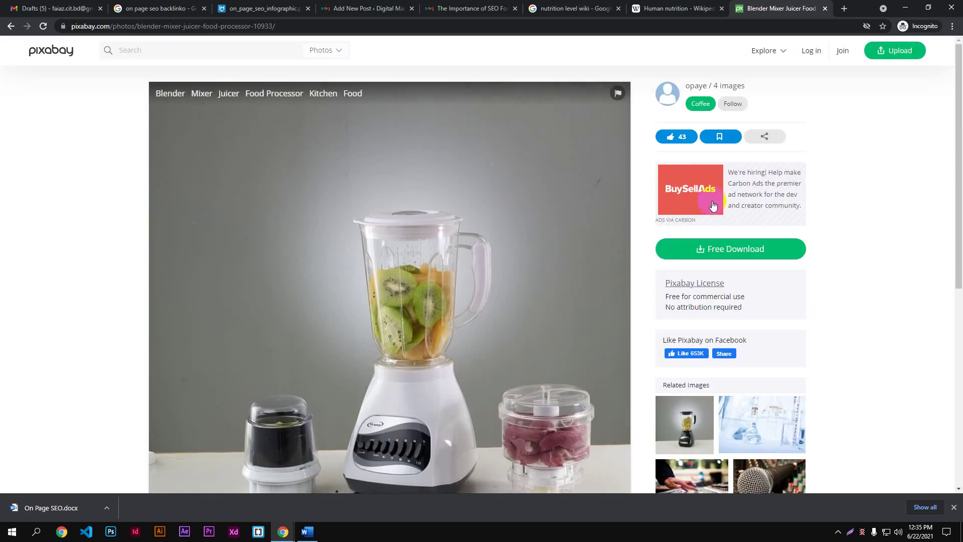
- Find the Pexels website through a web search in a new browser tab, open it, and close the Pixabay tab
left_click(842, 8)
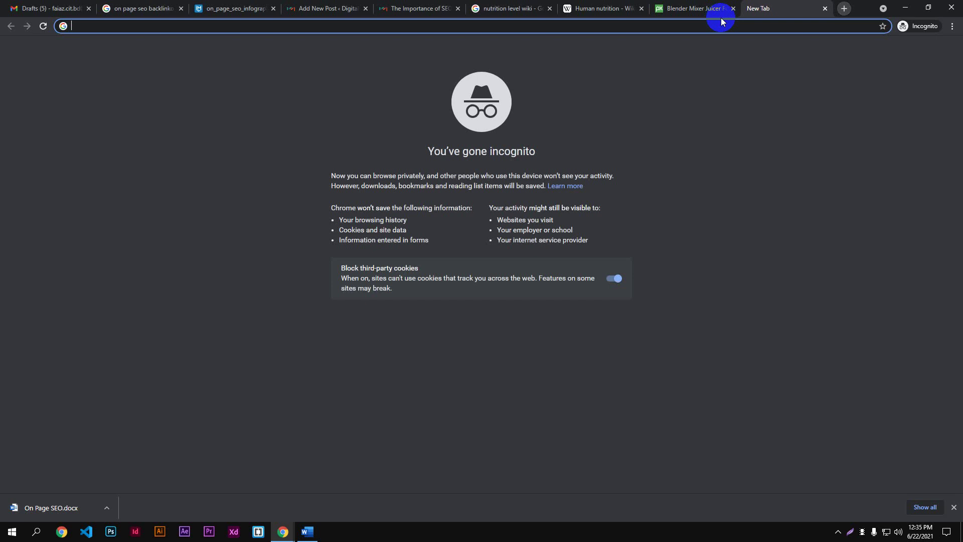
left_click(692, 8)
left_click(764, 8)
type("free")
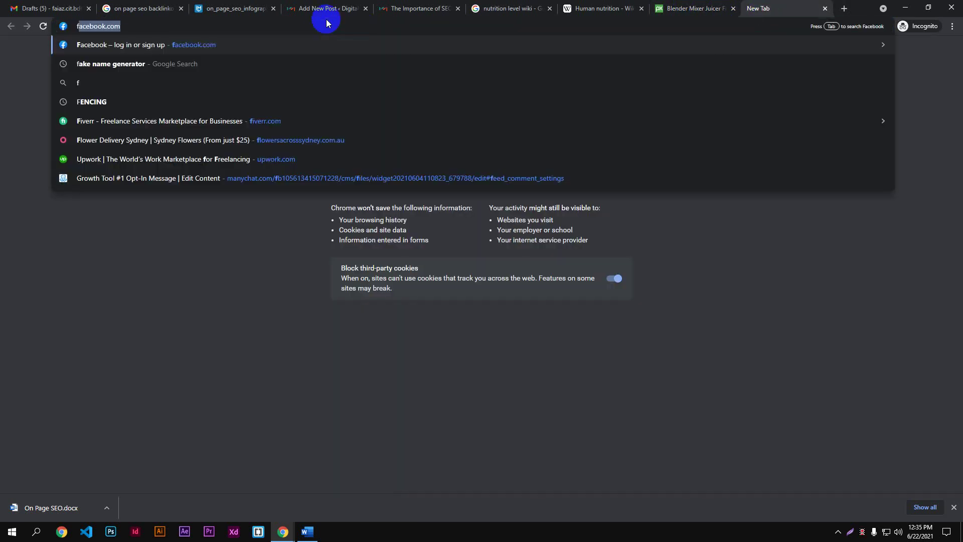
key("BackSpace")
key("BackSpace")
key("BackSpace")
key("BackSpace")
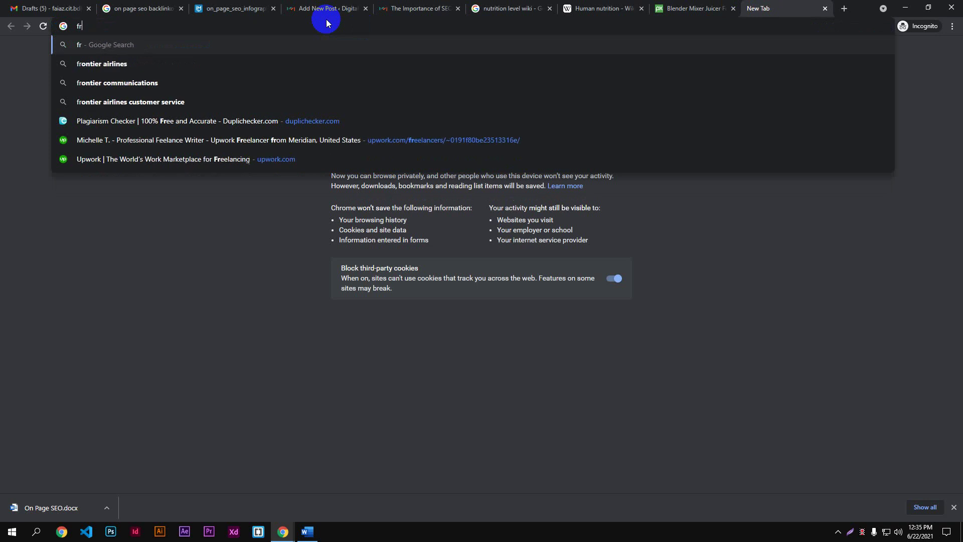
type("pexels")
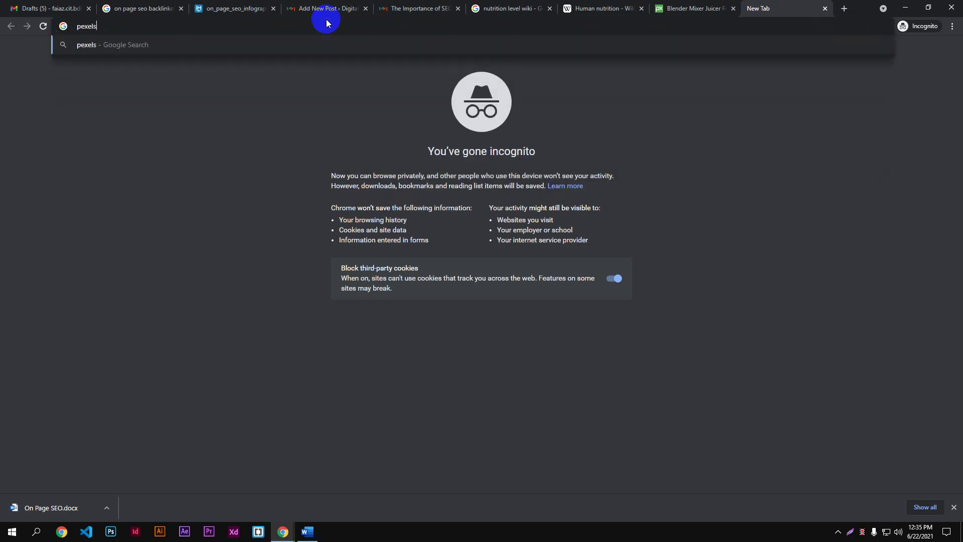
key("Return")
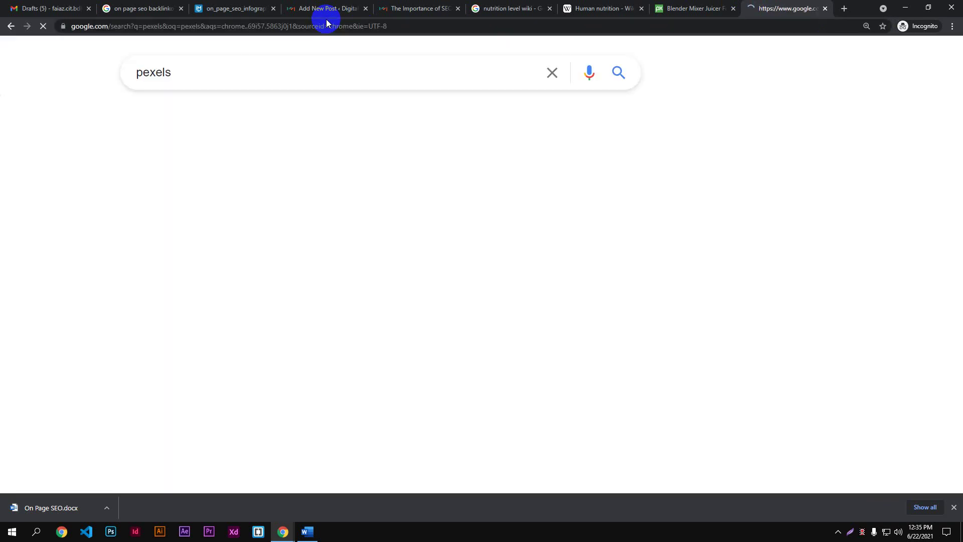
left_click(226, 201)
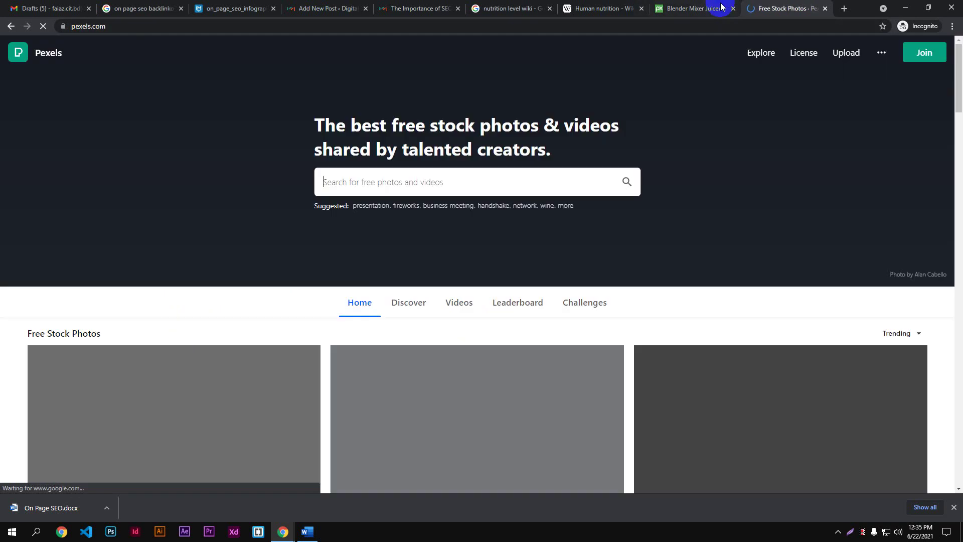
left_click(732, 9)
- Search Pexels for "juicer" and browse the photo results down to the sponsored images
left_click(403, 193)
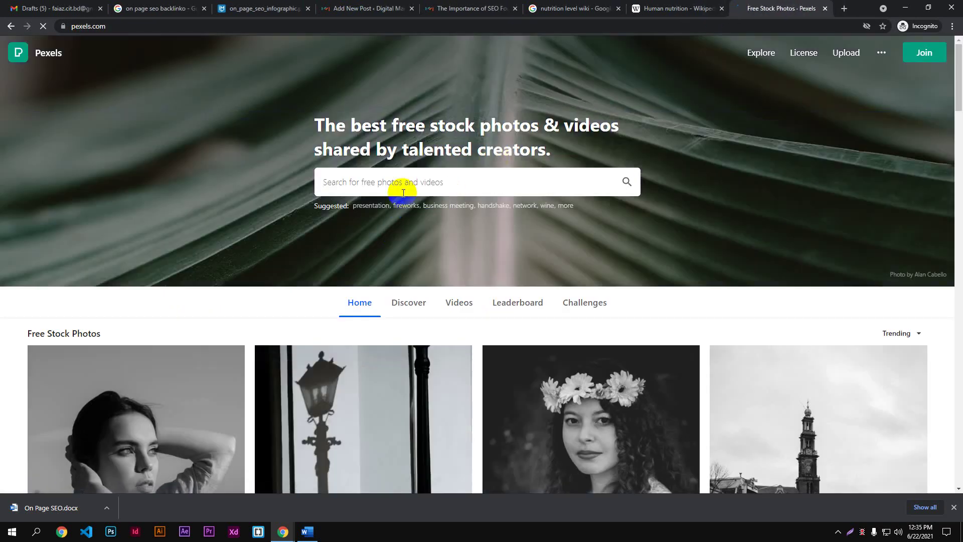
type("juicer")
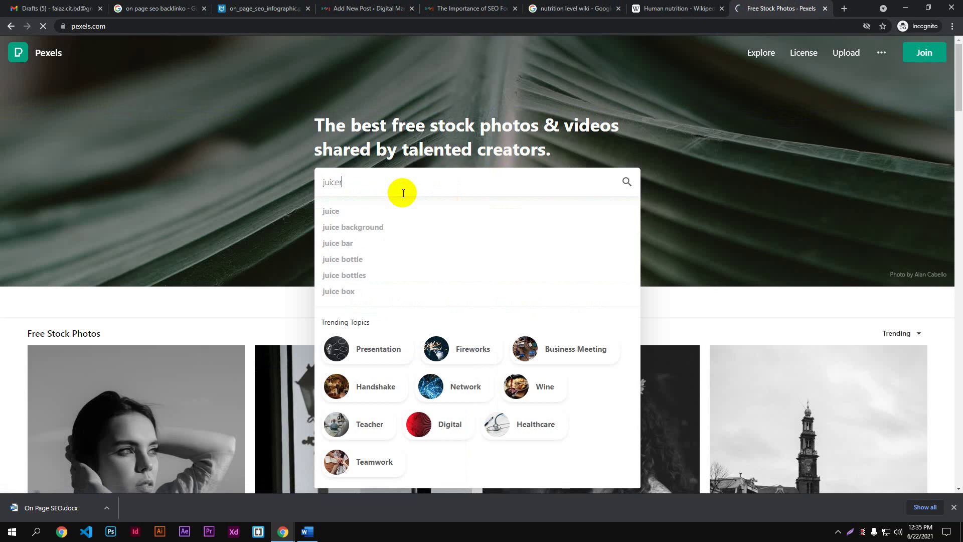
key("Return")
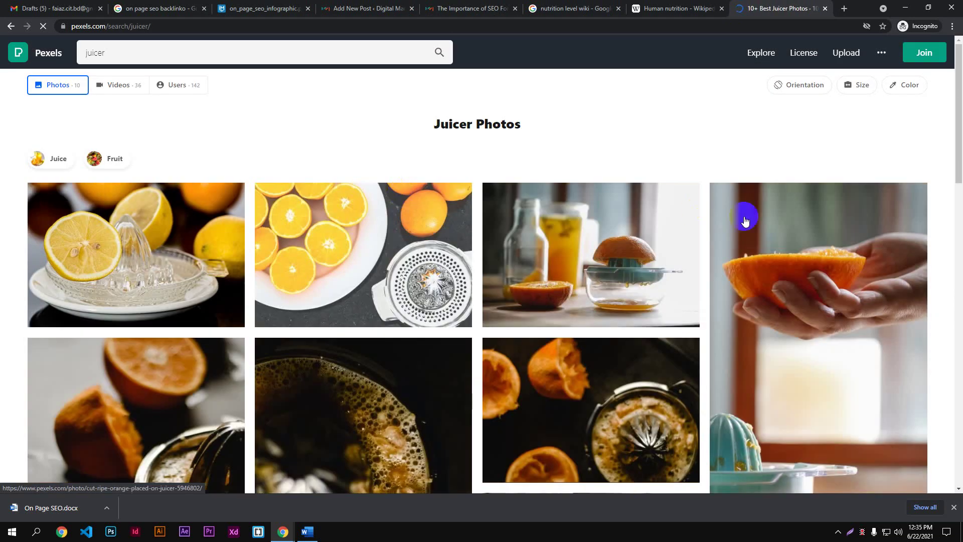
scroll(694, 256, "down", 2)
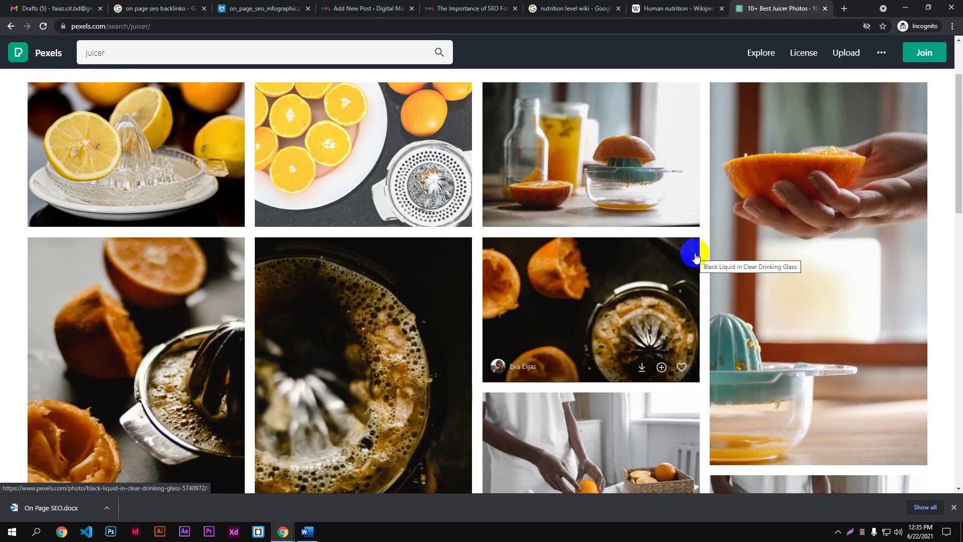
scroll(695, 256, "down", 3)
scroll(694, 257, "down", 8)
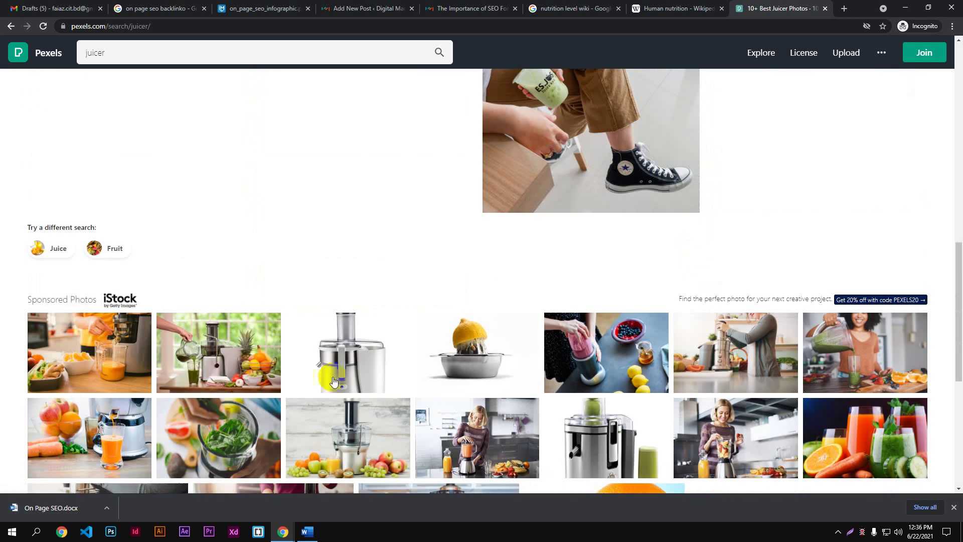
- View the sponsored iStock photo of green juice being poured, close its tab, and look over the Pexels juicer results again
left_click(331, 323)
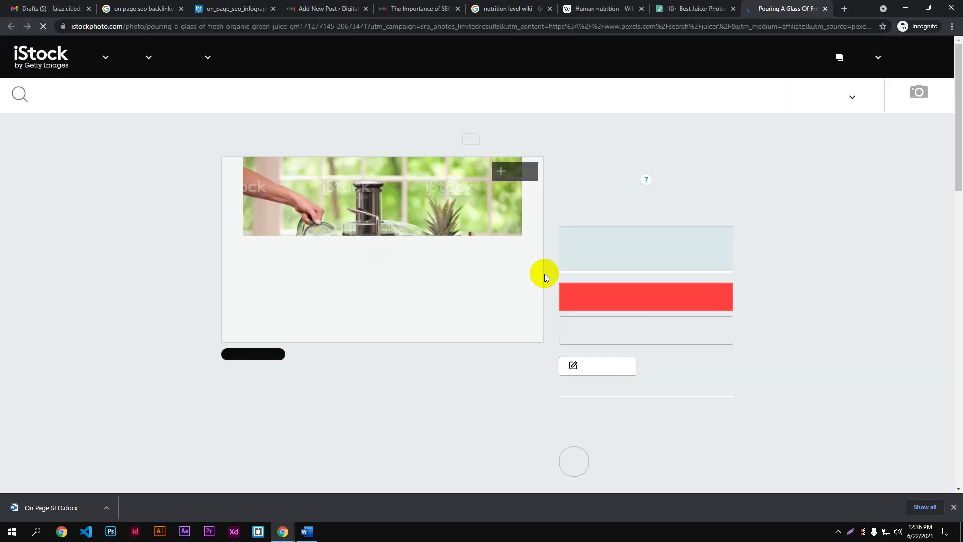
left_click(825, 9)
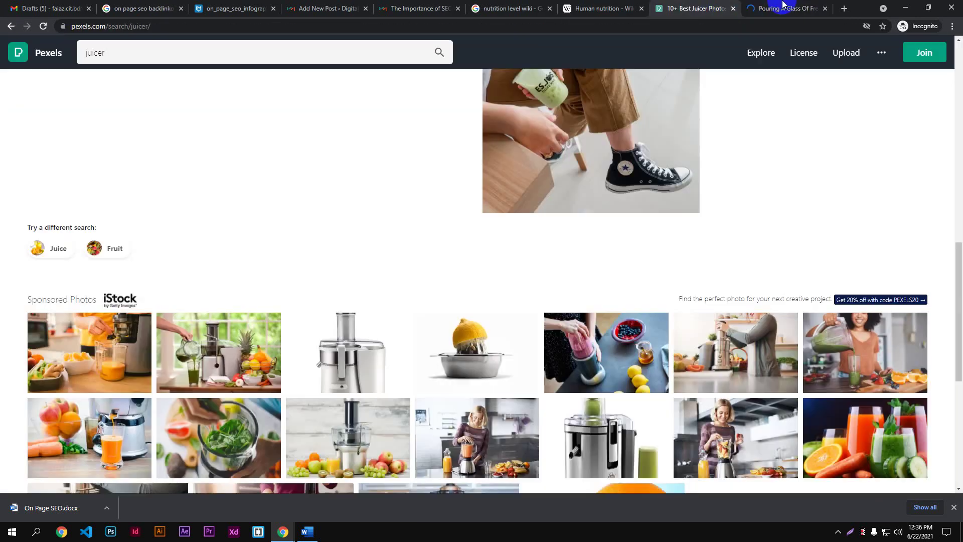
scroll(663, 209, "down", 1)
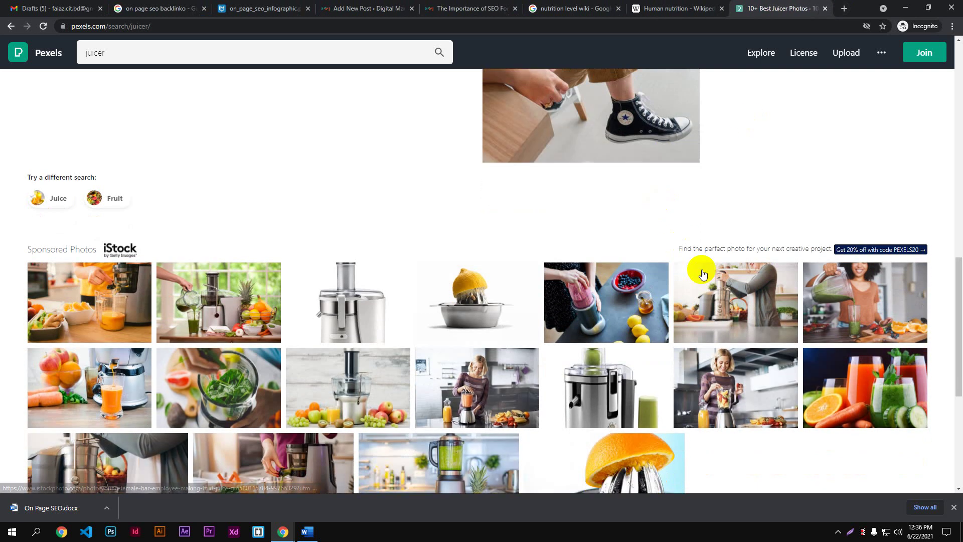
scroll(702, 271, "up", 3)
scroll(703, 273, "down", 4)
scroll(703, 269, "up", 8)
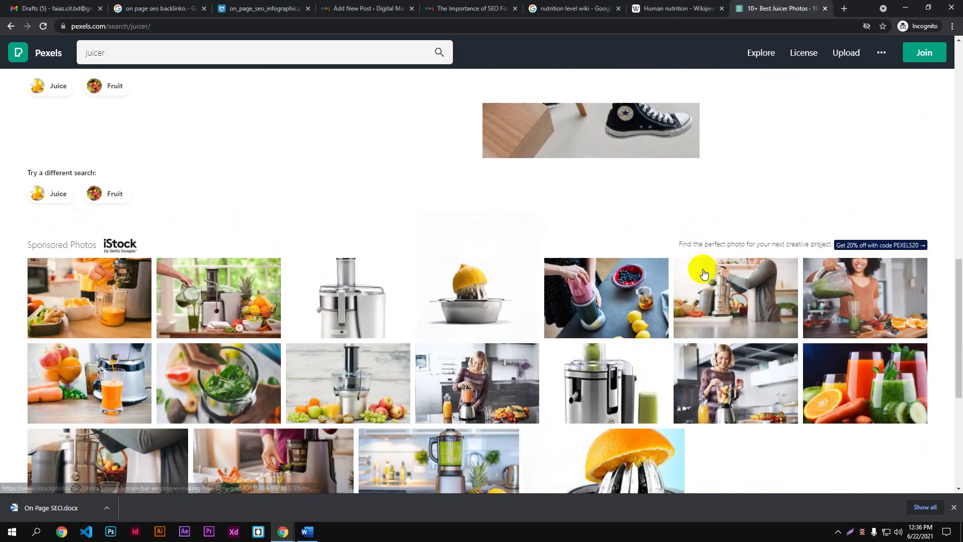
scroll(702, 268, "up", 5)
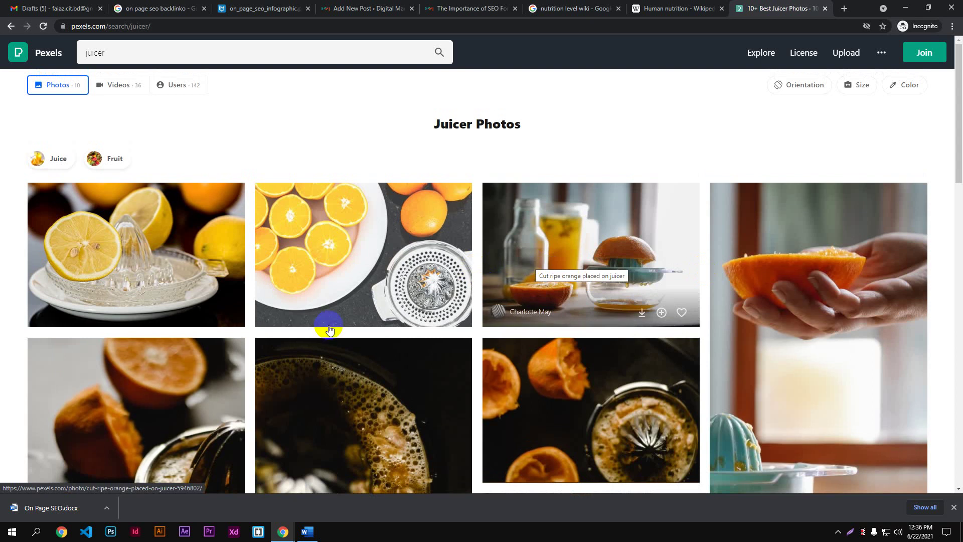
- Download the Pexels photo of sliced oranges beside a metal juicer in Medium size (1280 x 853) and dismiss the thank-you dialog
scroll(366, 160, "down", 2)
left_click(366, 159)
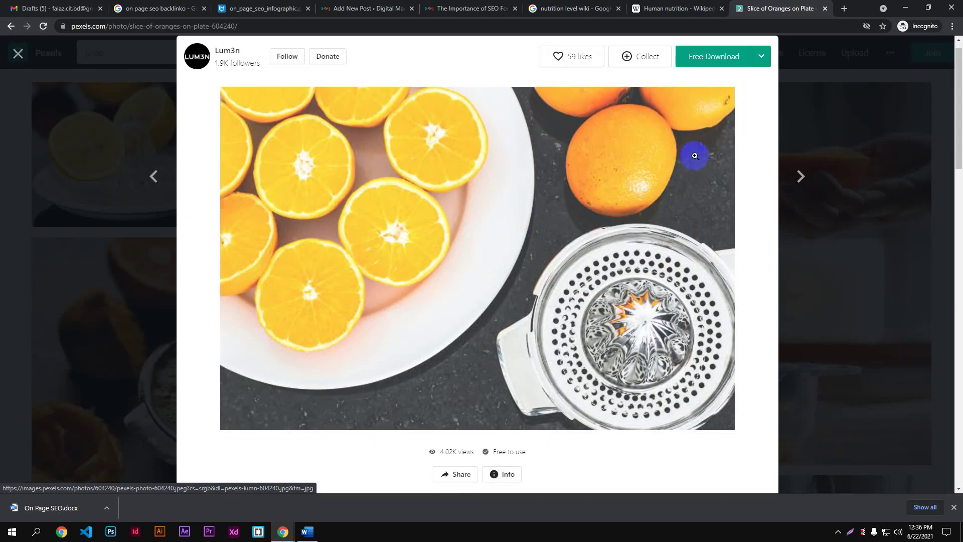
left_click(756, 62)
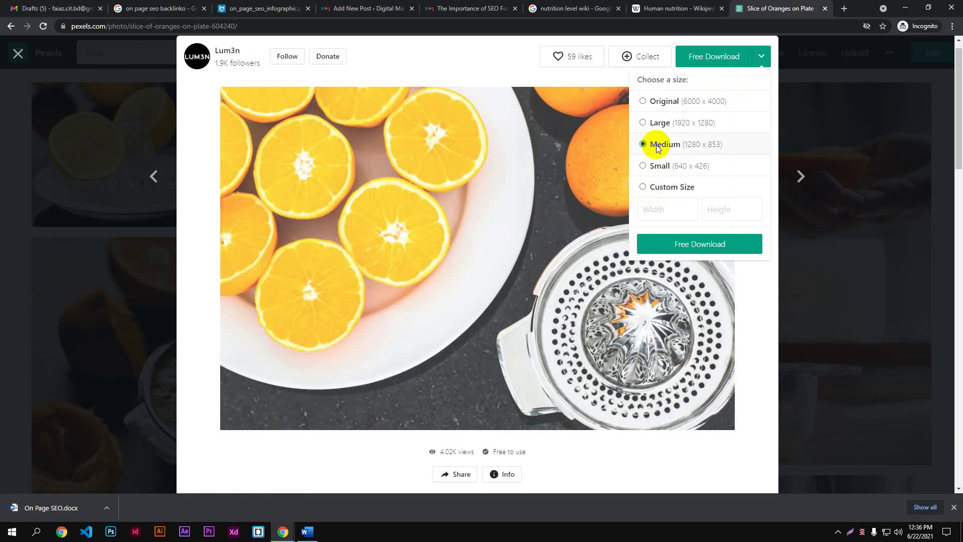
left_click(686, 245)
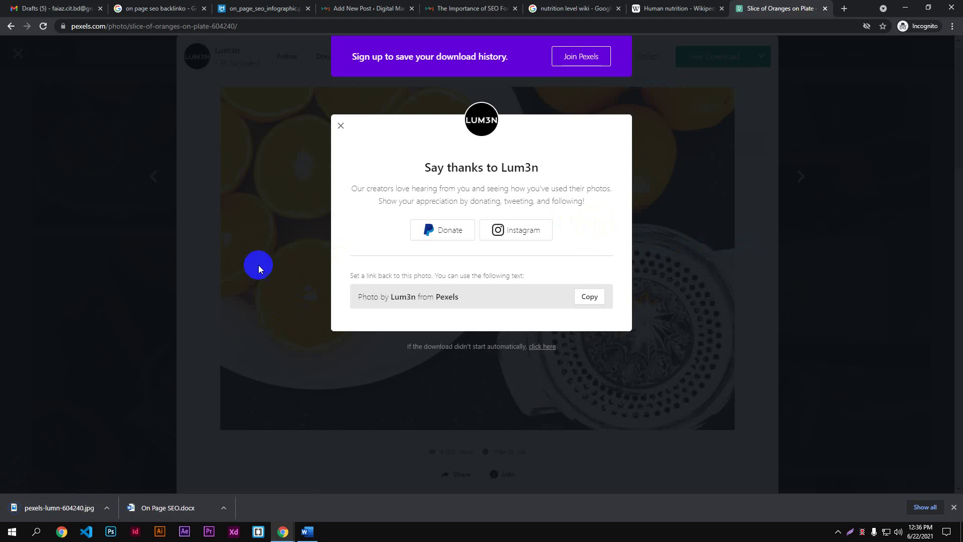
left_click(339, 126)
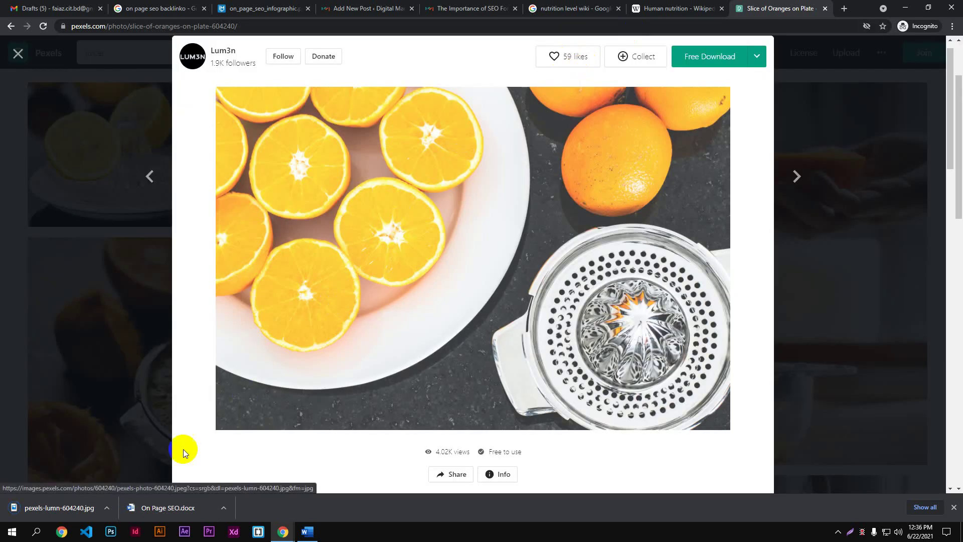
- Show the downloaded orange photo in its Downloads folder and check its file properties
left_click(106, 503)
left_click(122, 472)
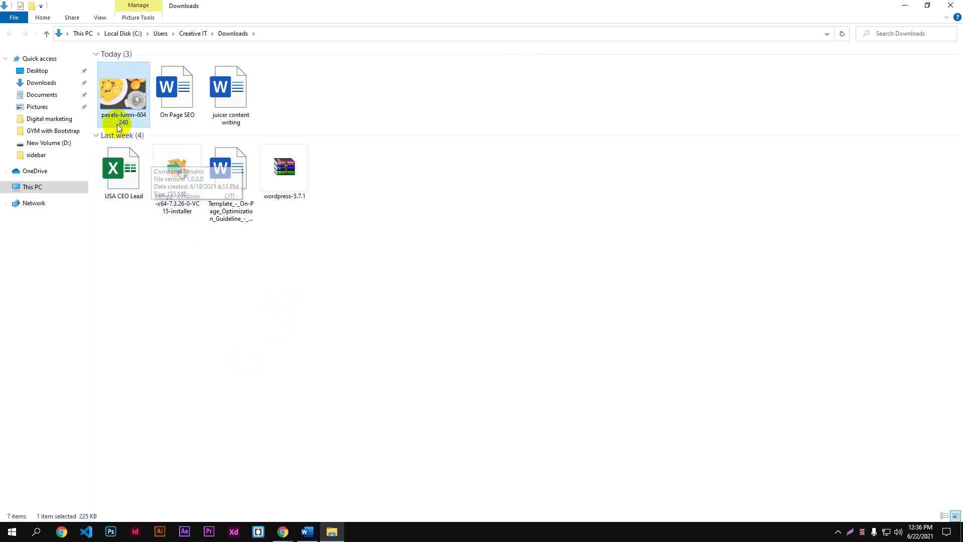
right_click(132, 104)
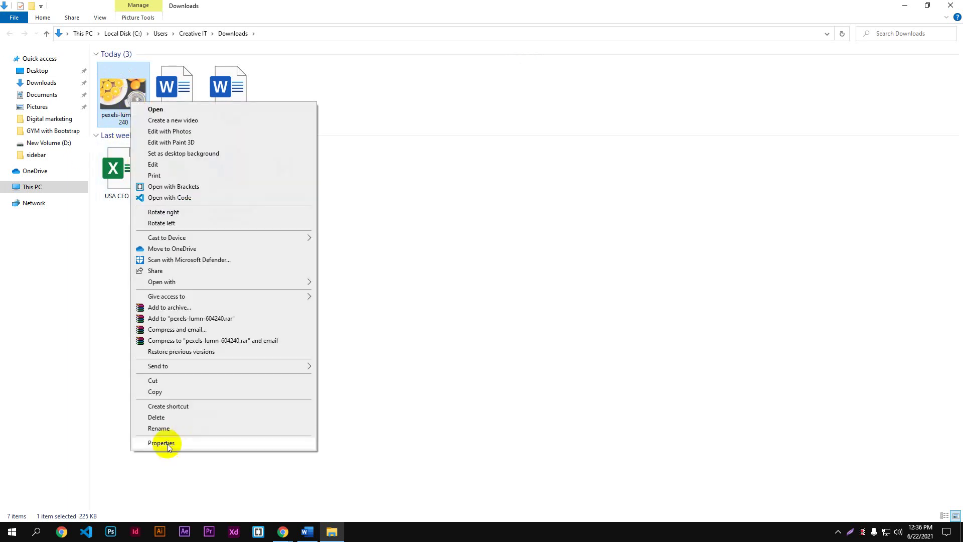
left_click(161, 442)
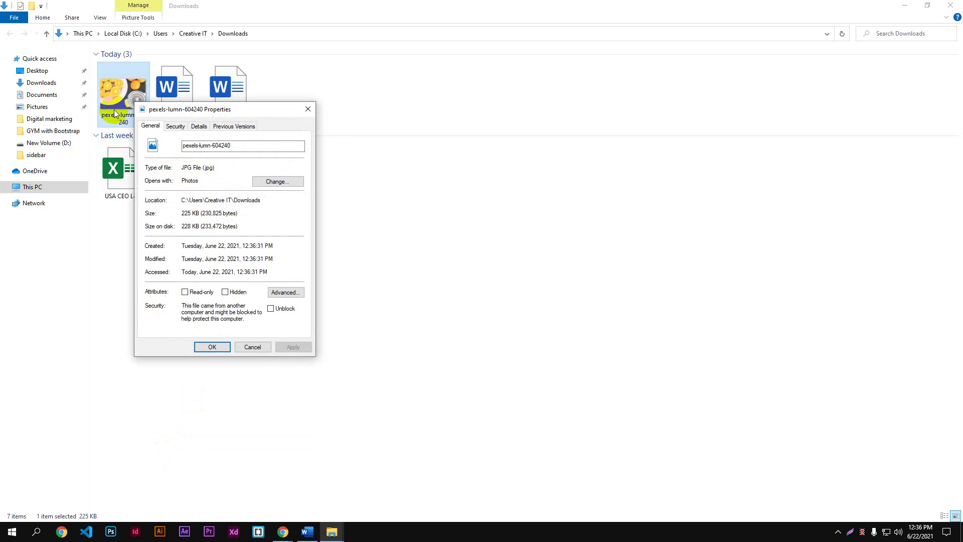
left_click(308, 109)
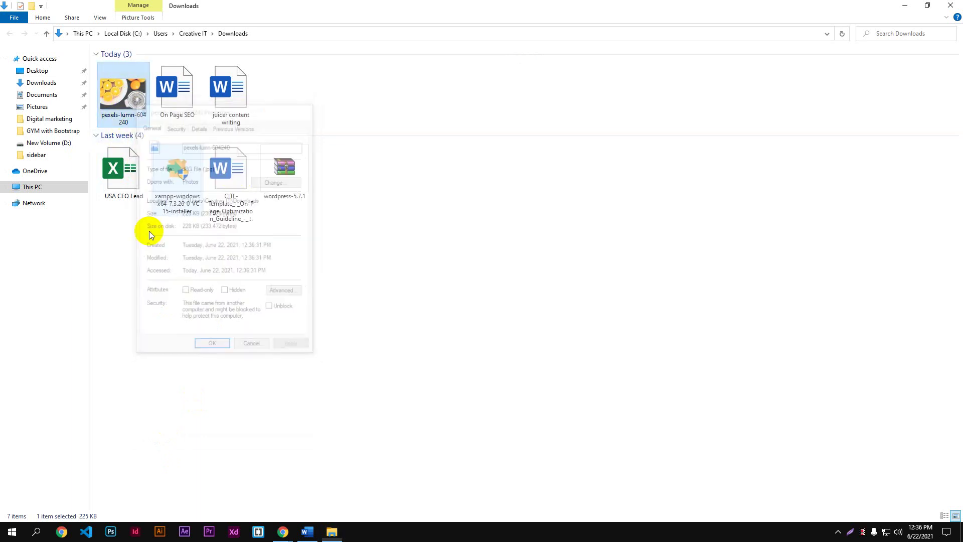
- Enlarge the file thumbnails, rename the downloaded photo "Best juicers", and view it in the photo viewer
scroll(149, 230, "up", 5)
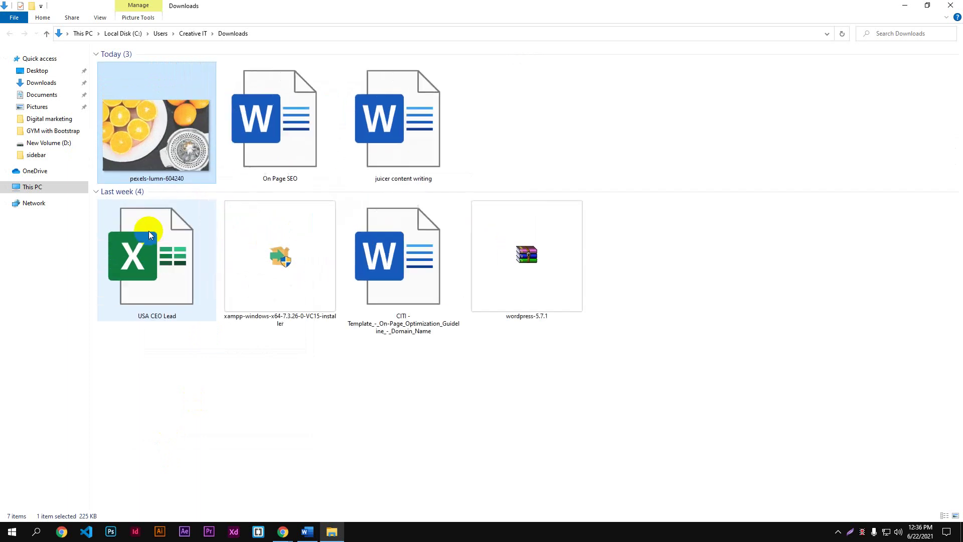
mouse_move(174, 157)
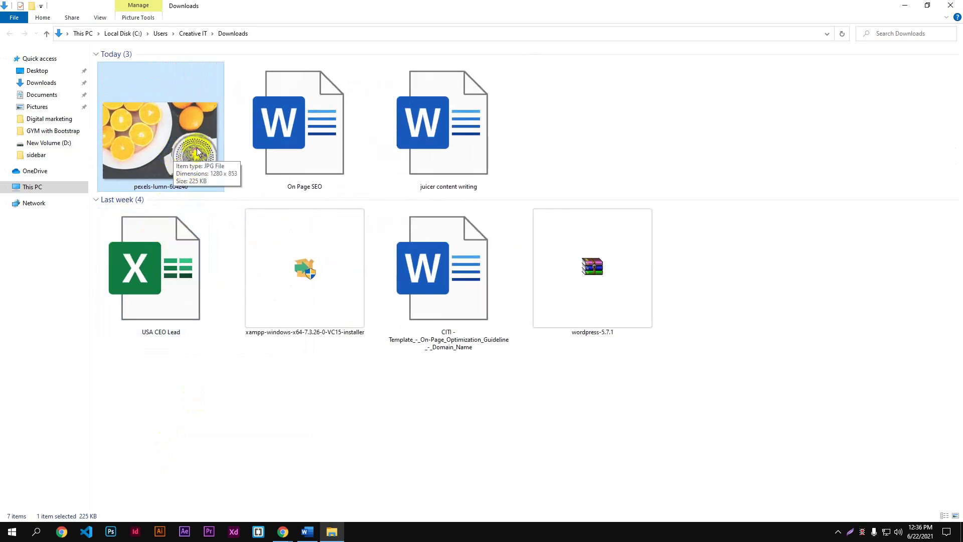
right_click(133, 149)
left_click(168, 486)
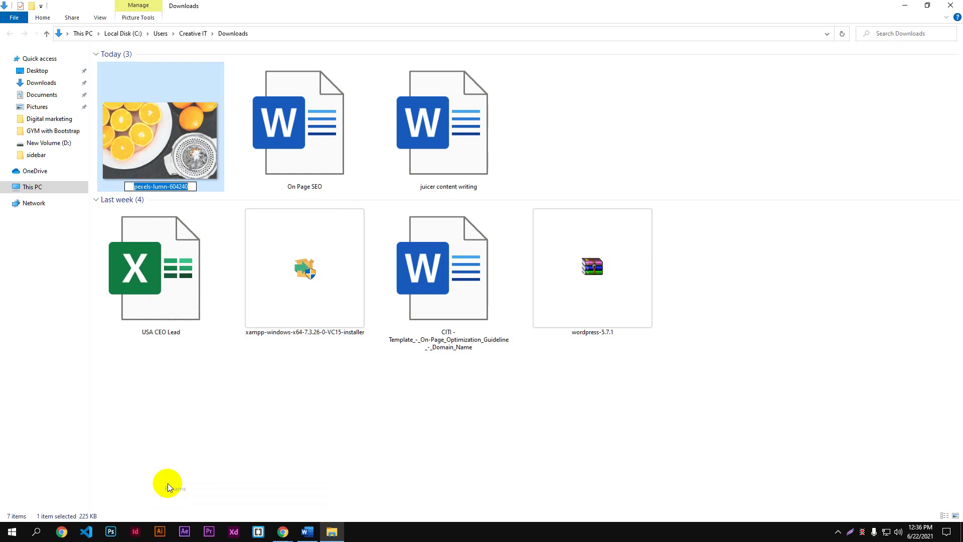
type("Bes")
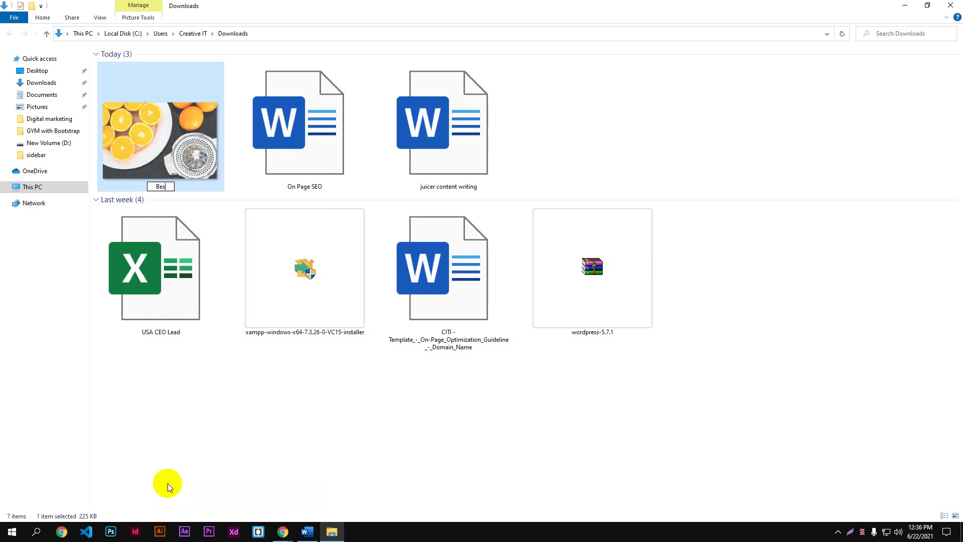
type("t juicers")
key("Return")
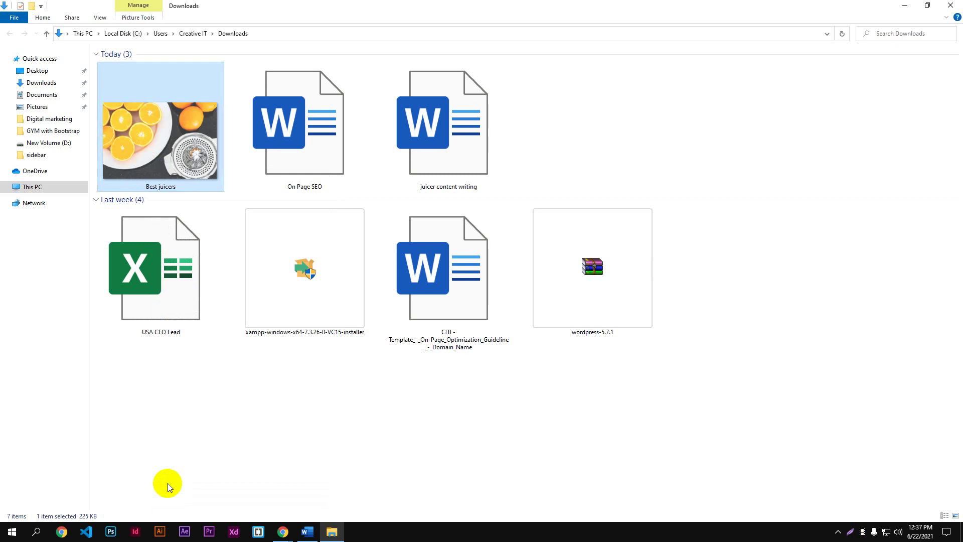
double_click(140, 146)
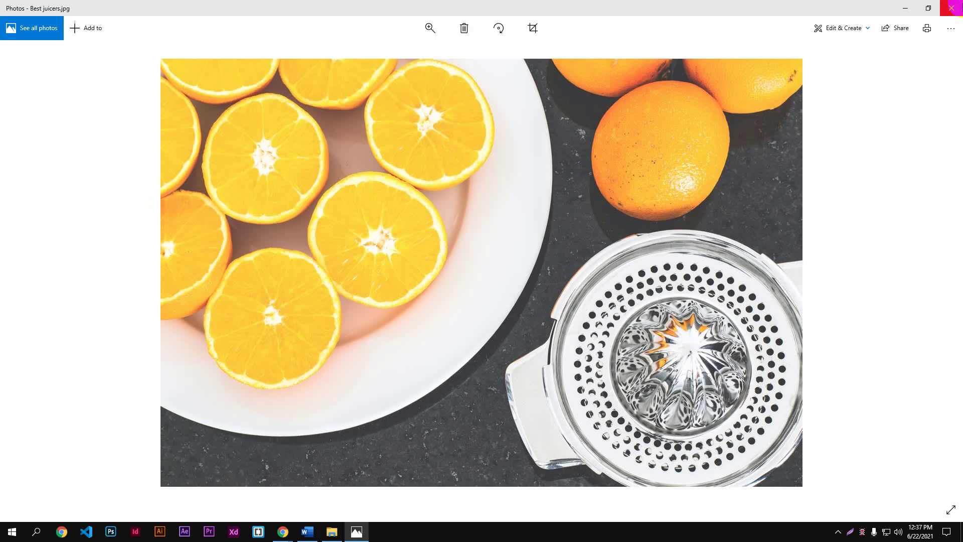
left_click(951, 8)
- Try to give the Best juicers image a five-star rating in its file details
right_click(128, 140)
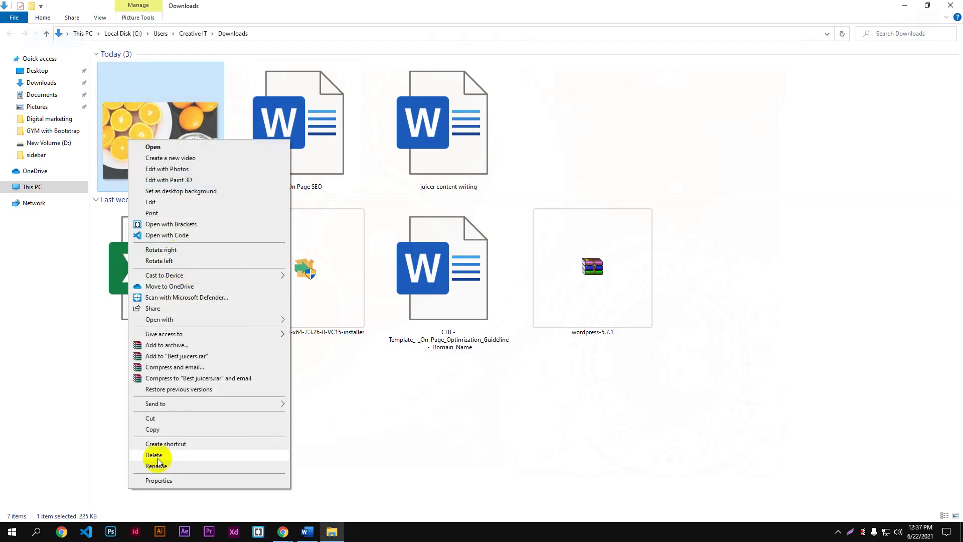
left_click(158, 480)
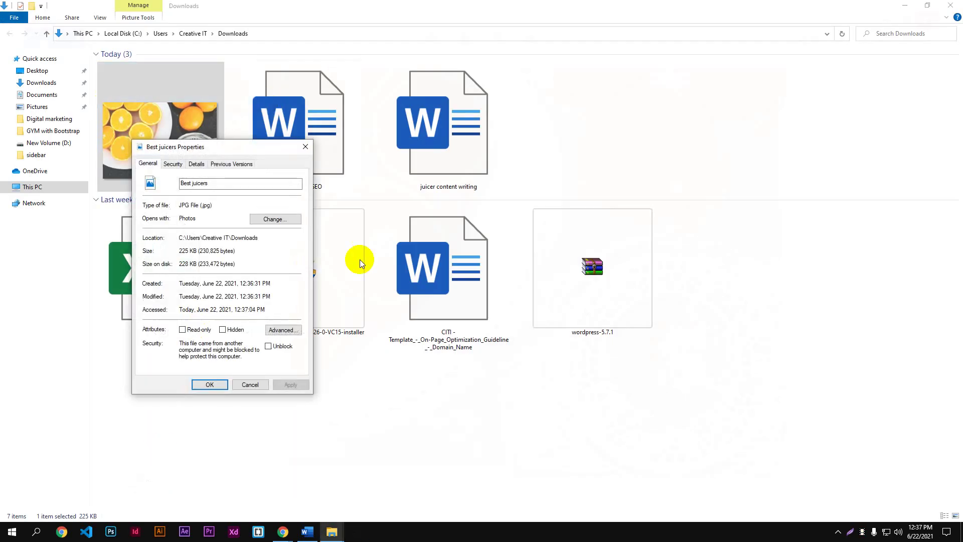
left_click(196, 164)
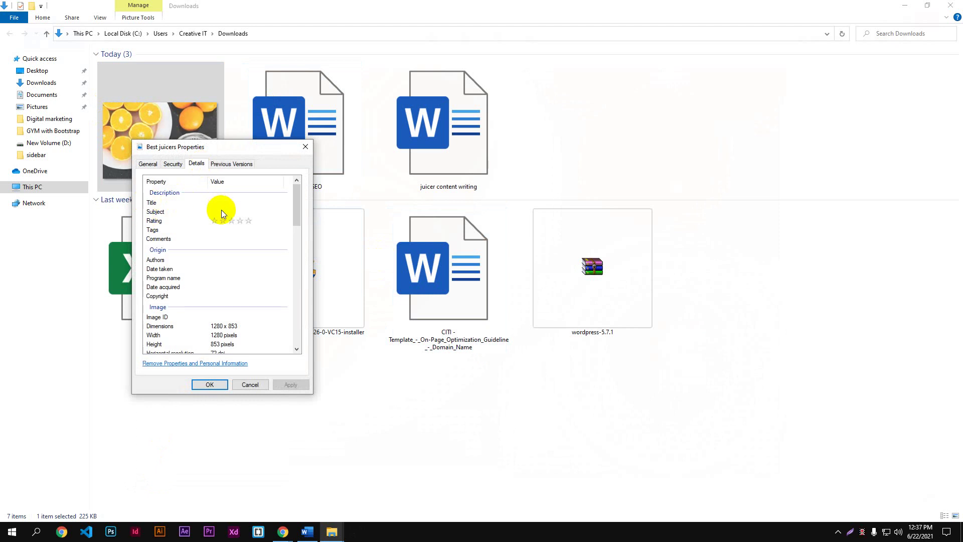
left_click(248, 221)
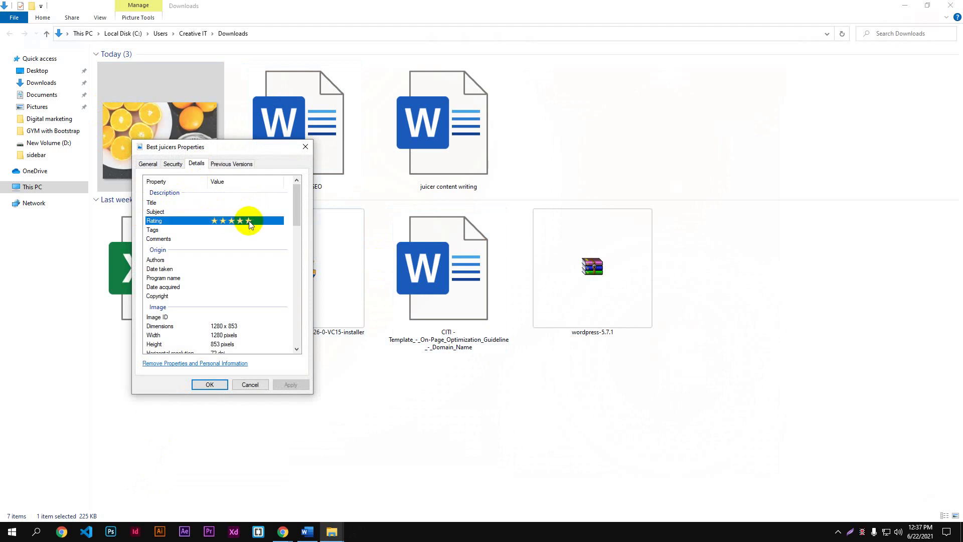
left_click(250, 227)
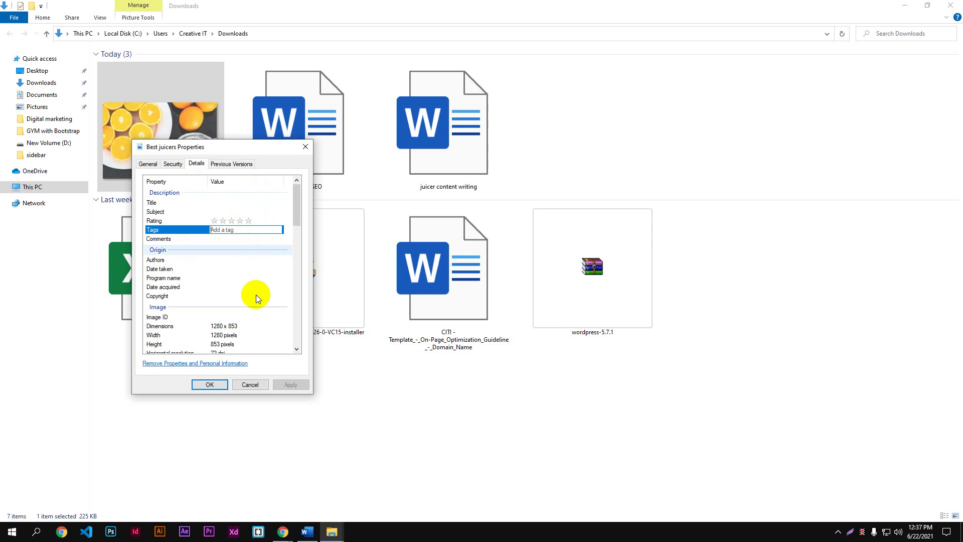
left_click(210, 385)
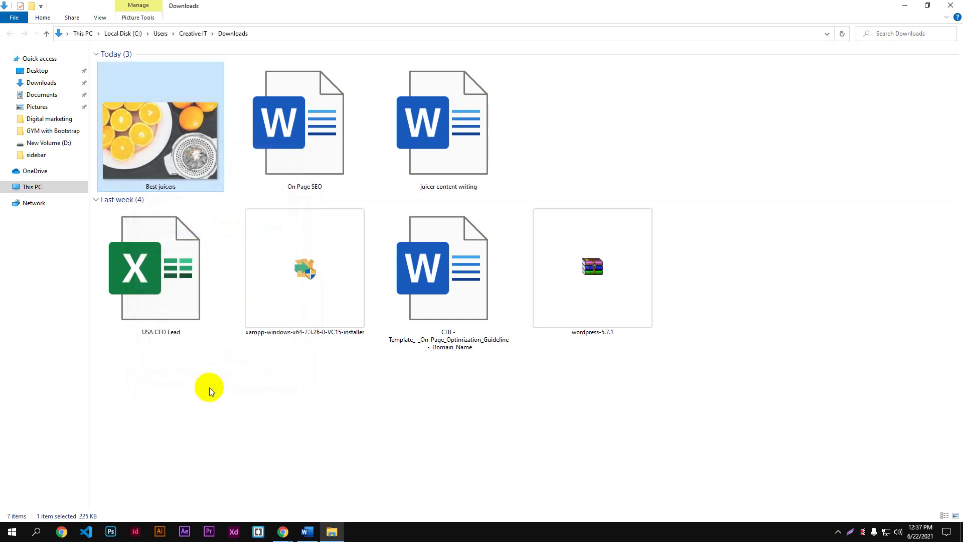
- Try adding the tag "best juicer" in the Best juicers image's file details, closing the properties without applying
right_click(154, 141)
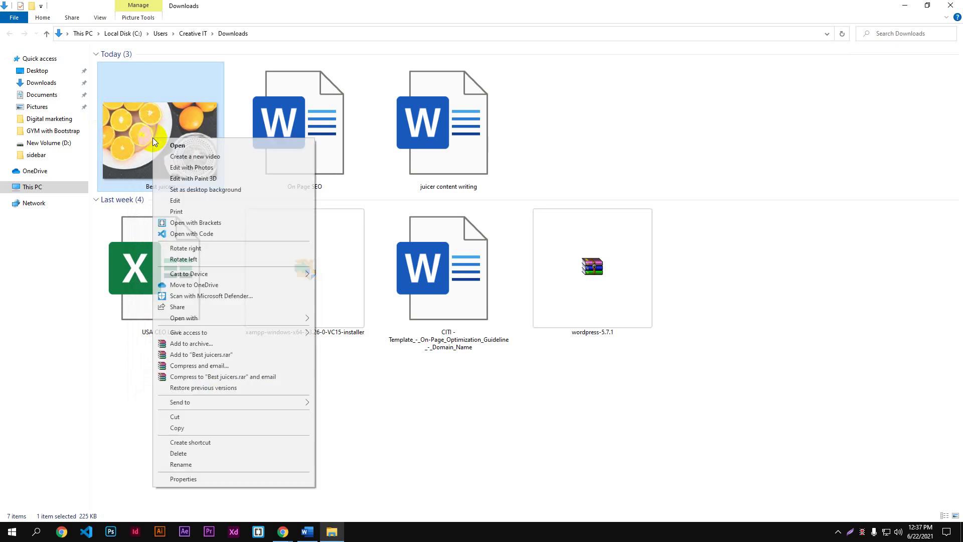
left_click(197, 476)
left_click(224, 165)
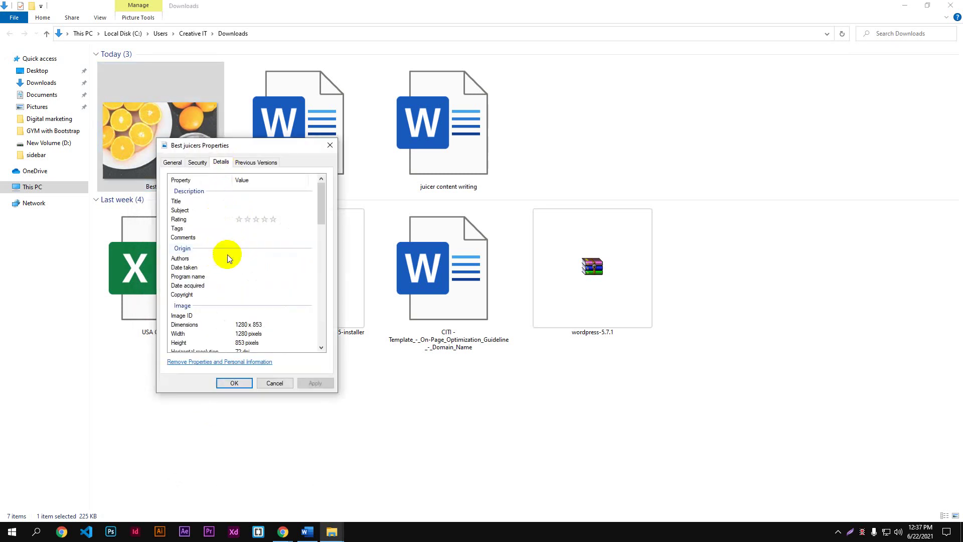
left_click(241, 229)
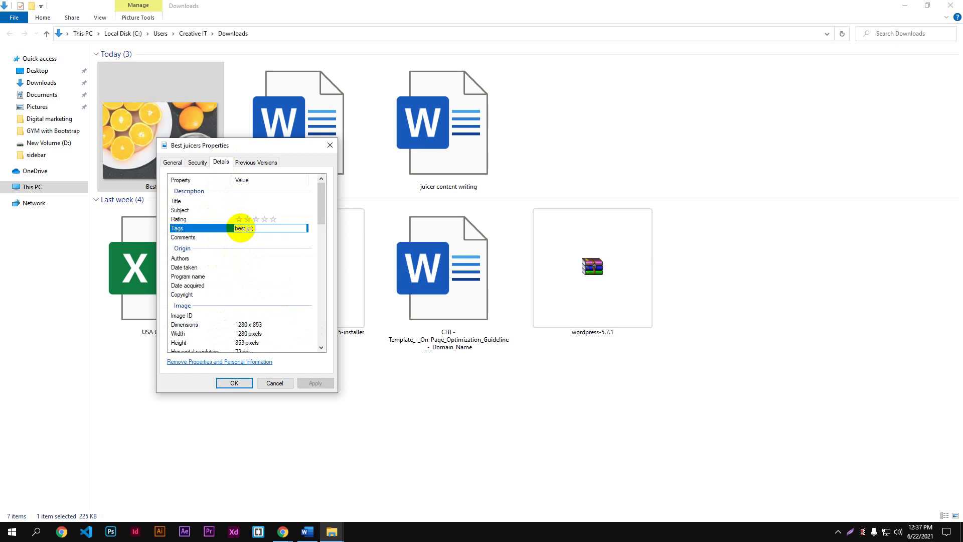
type("best juicer;")
key("Return")
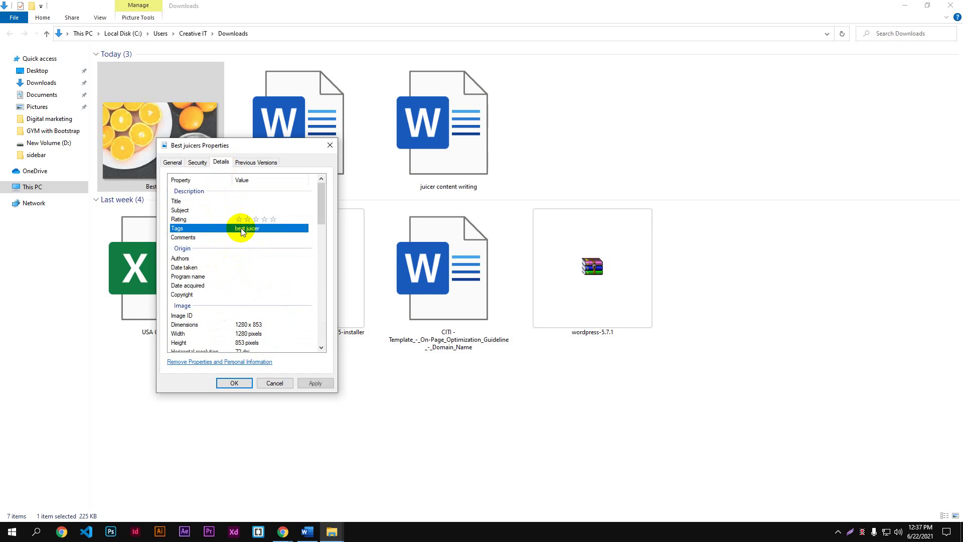
left_click(270, 228)
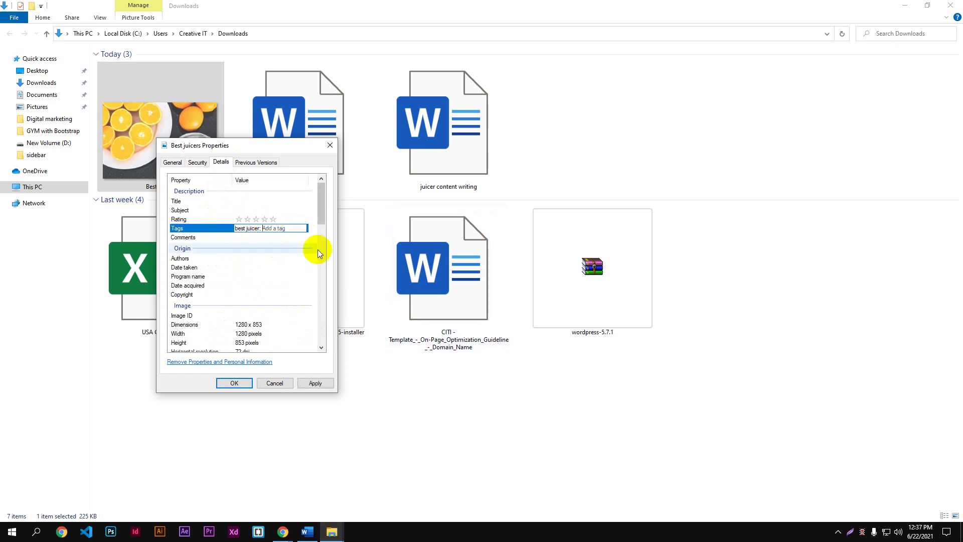
left_click(330, 145)
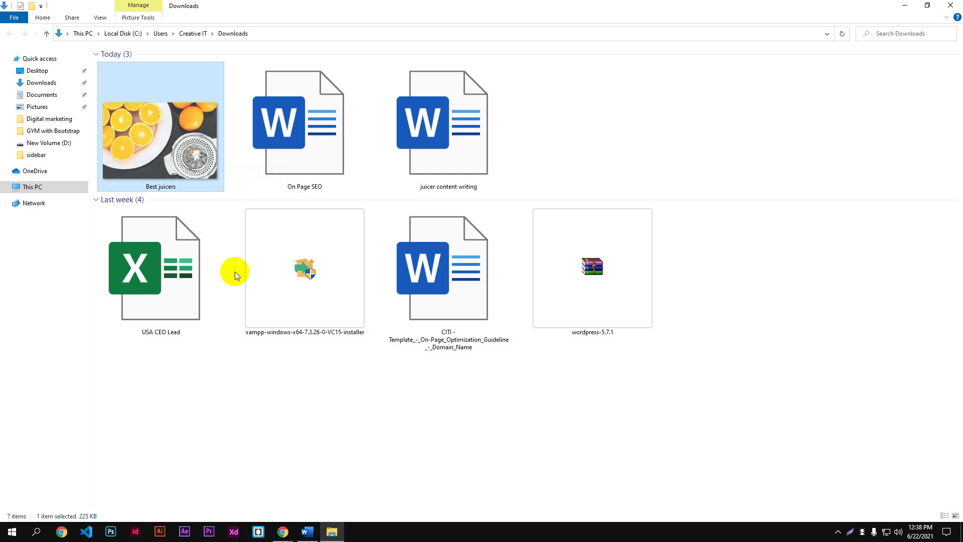
- Switch back to the incognito Chrome window and close the Pexels photo tab
left_click(290, 535)
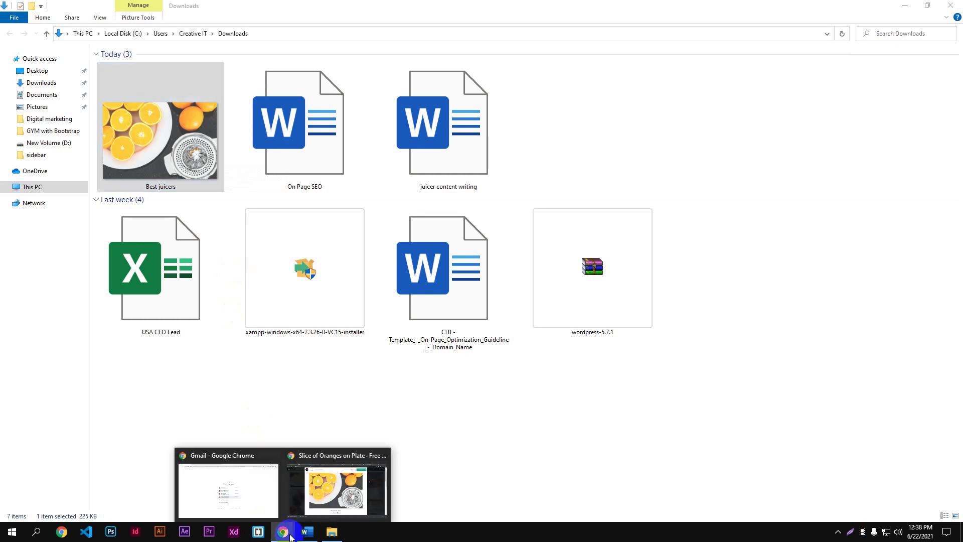
left_click(321, 489)
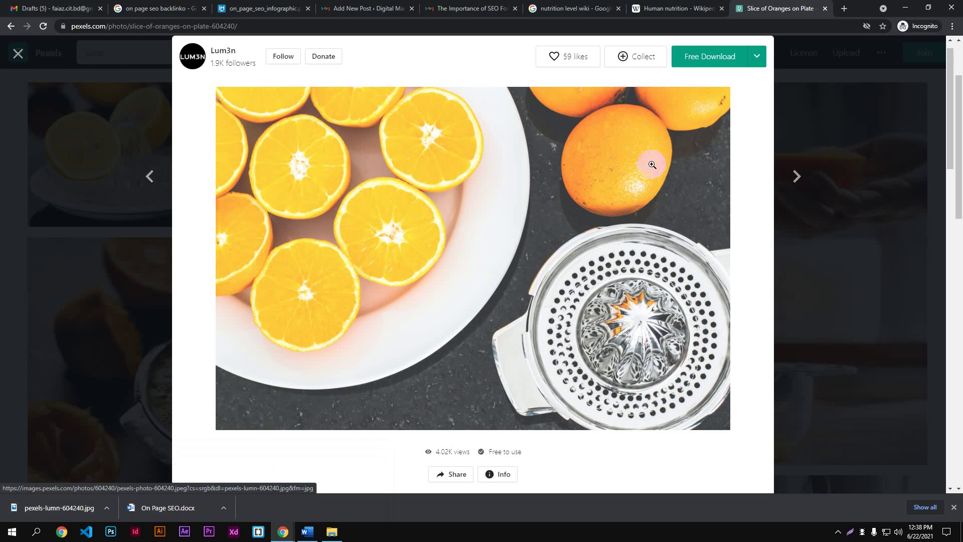
left_click(825, 8)
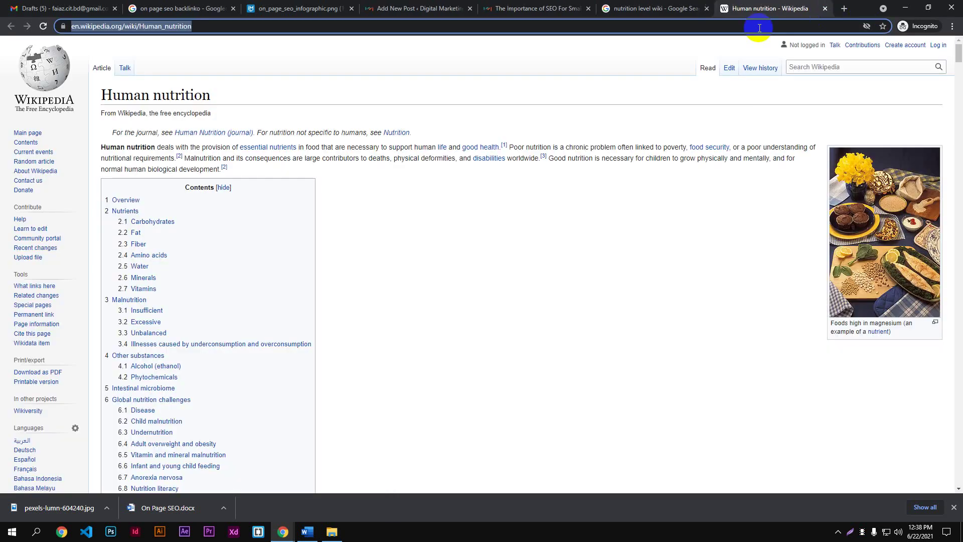
- Search the web for "tiny png" in a new browser tab and open the TinyPNG website
left_click(843, 9)
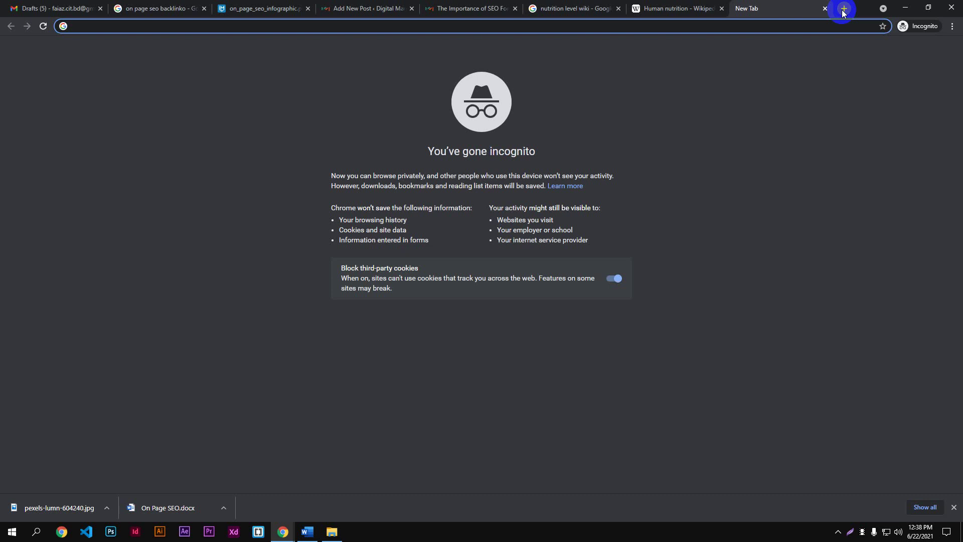
type("ti")
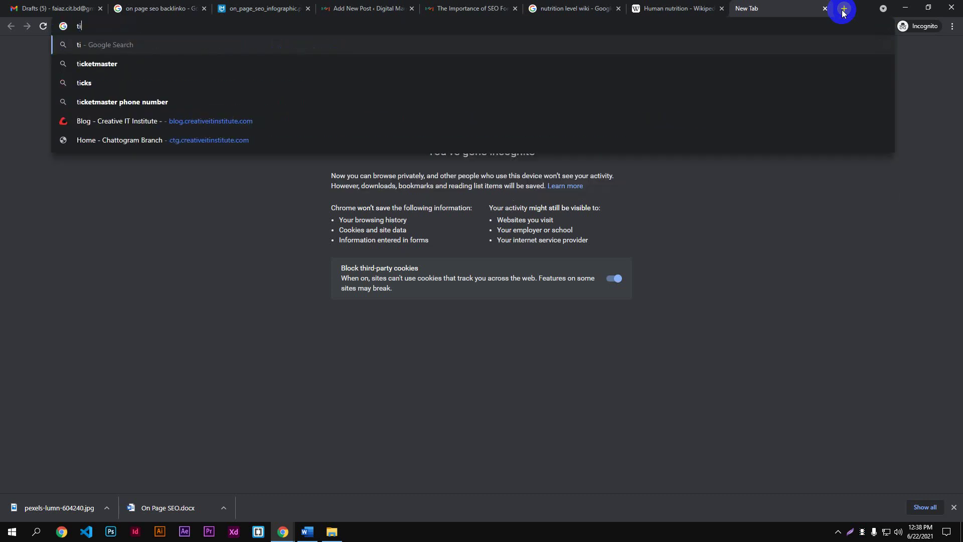
type("ny png")
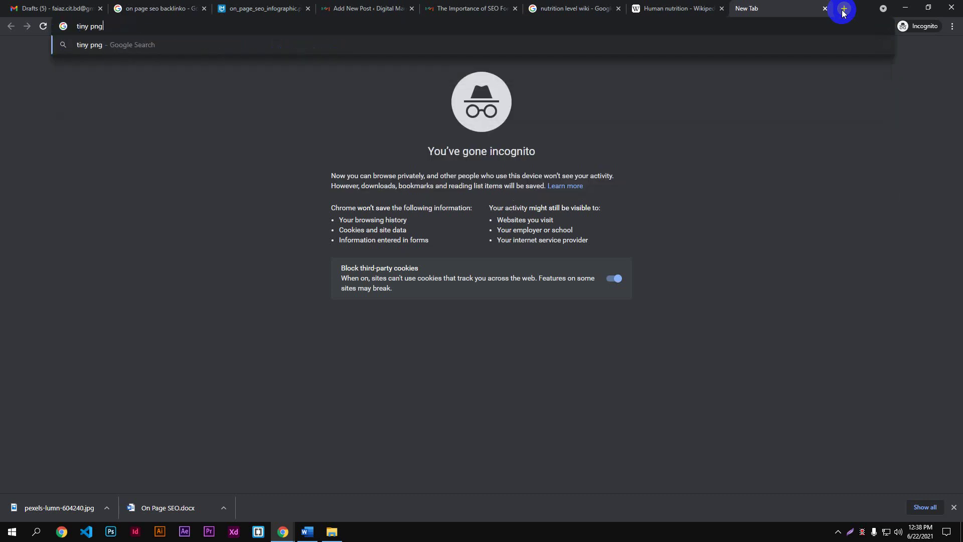
key("Return")
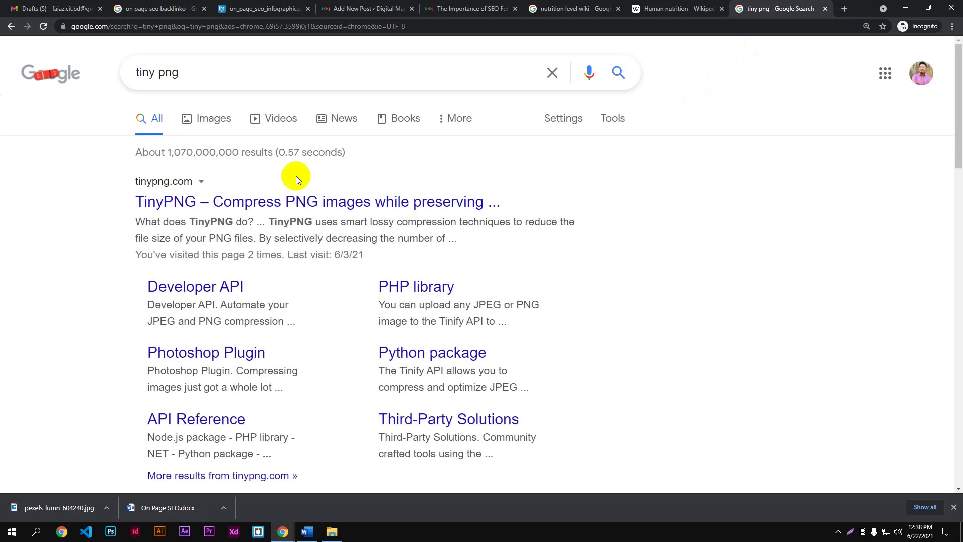
left_click(269, 207)
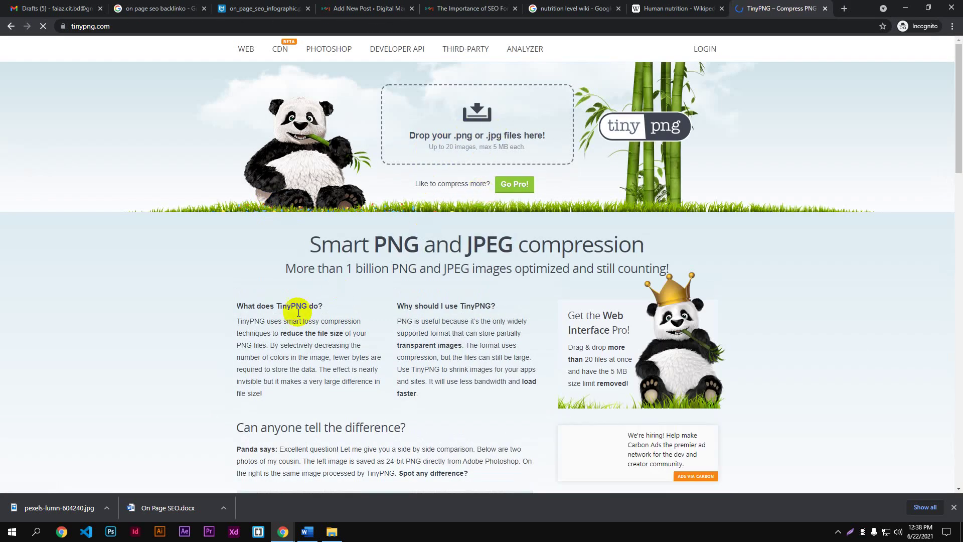
- Compress the Best juicers image from the Downloads folder with TinyPNG and download the compressed copy
left_click_drag(69, 516, 456, 113)
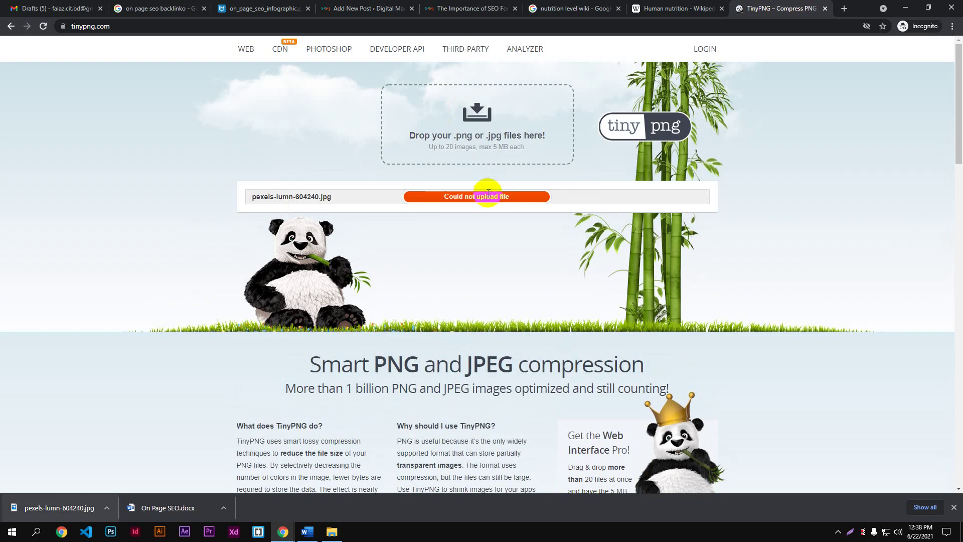
left_click(430, 135)
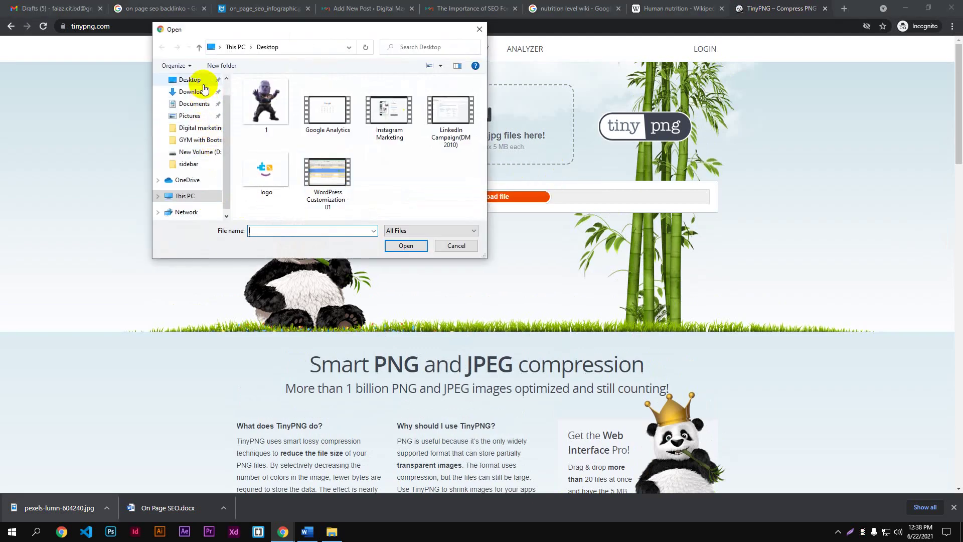
left_click(192, 80)
left_click(194, 92)
left_click(270, 115)
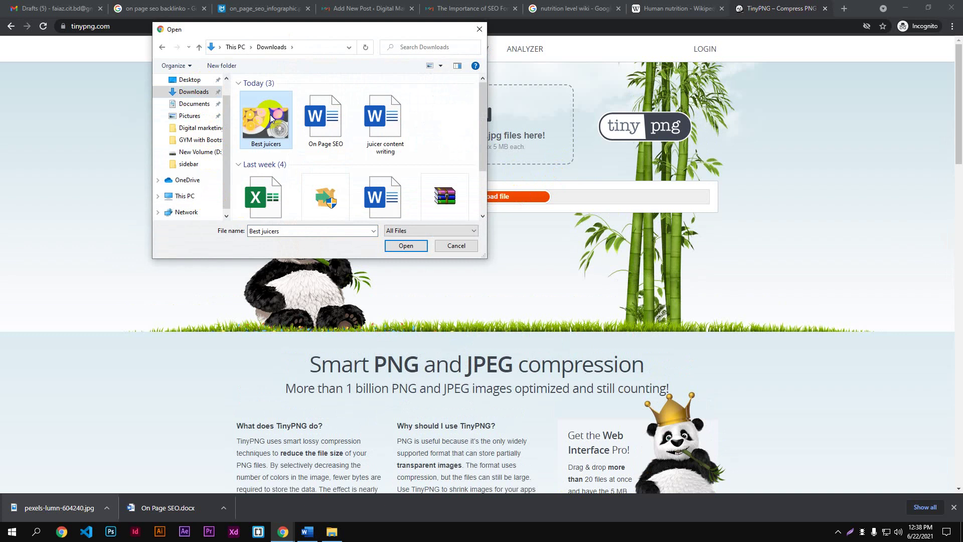
left_click(405, 245)
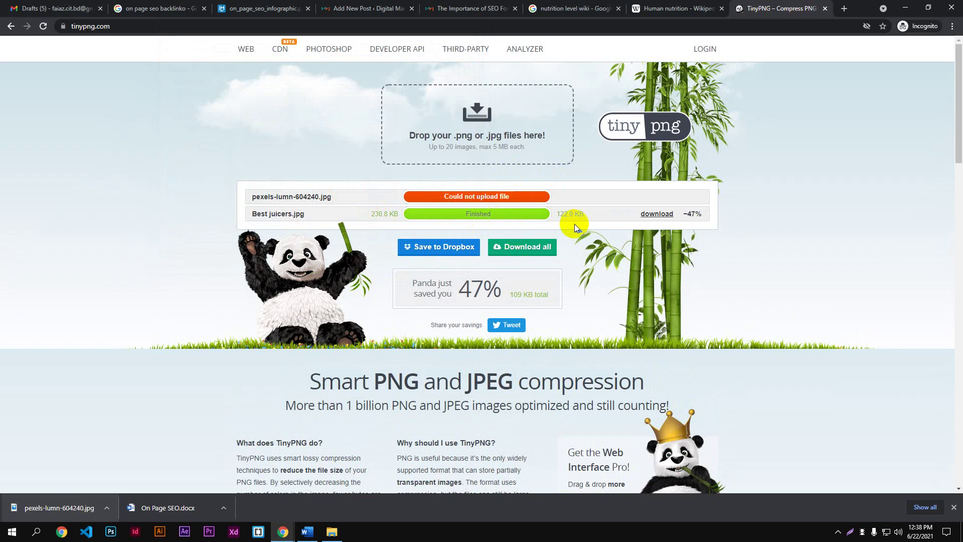
left_click(660, 213)
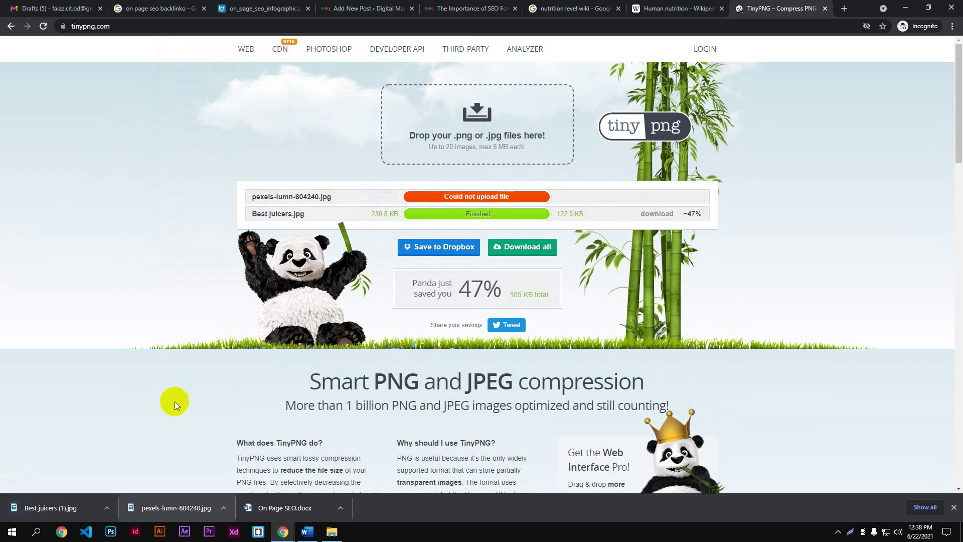
- Switch to the WordPress post tab and upload the compressed "Best juicers (1)" image from the Downloads folder for the featured image
left_click_drag(92, 510, 524, 215)
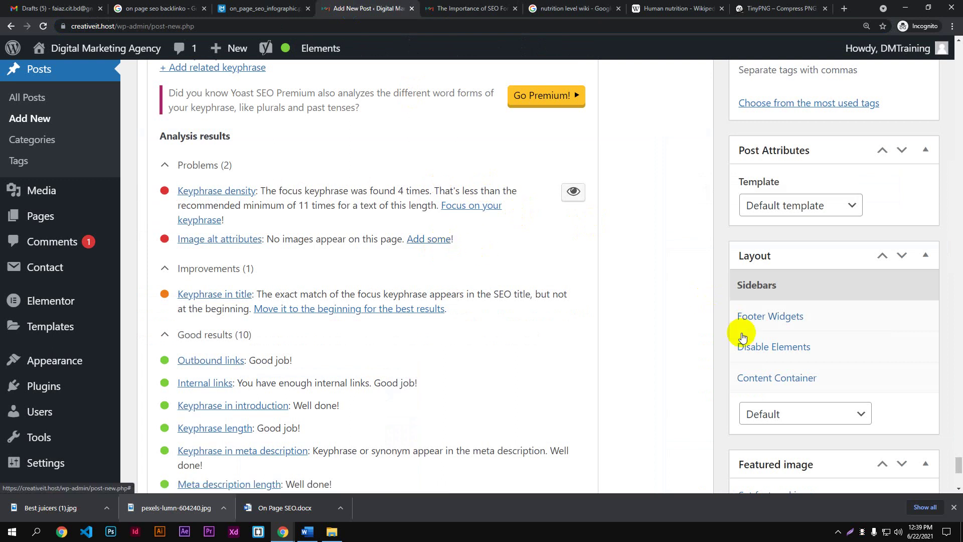
scroll(769, 314, "down", 3)
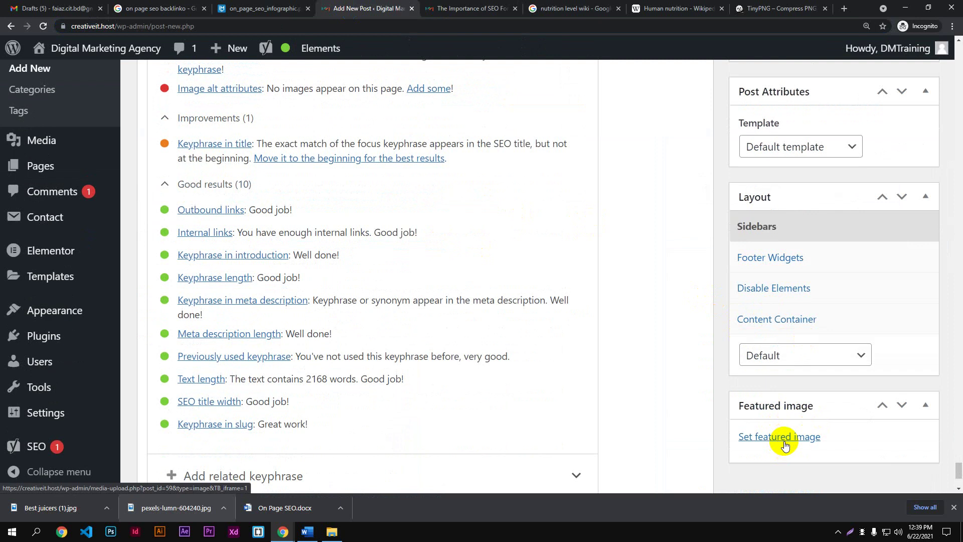
left_click(782, 442)
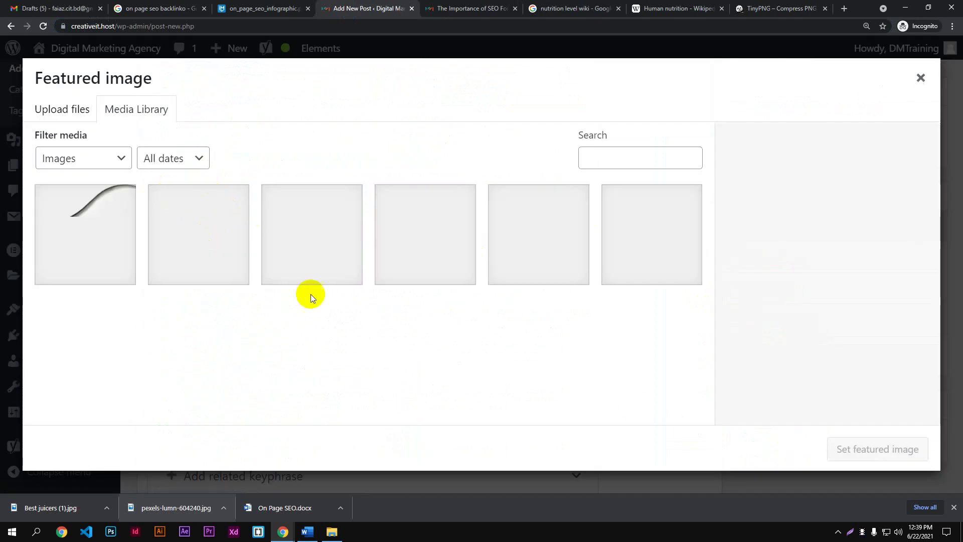
left_click(59, 107)
left_click(509, 297)
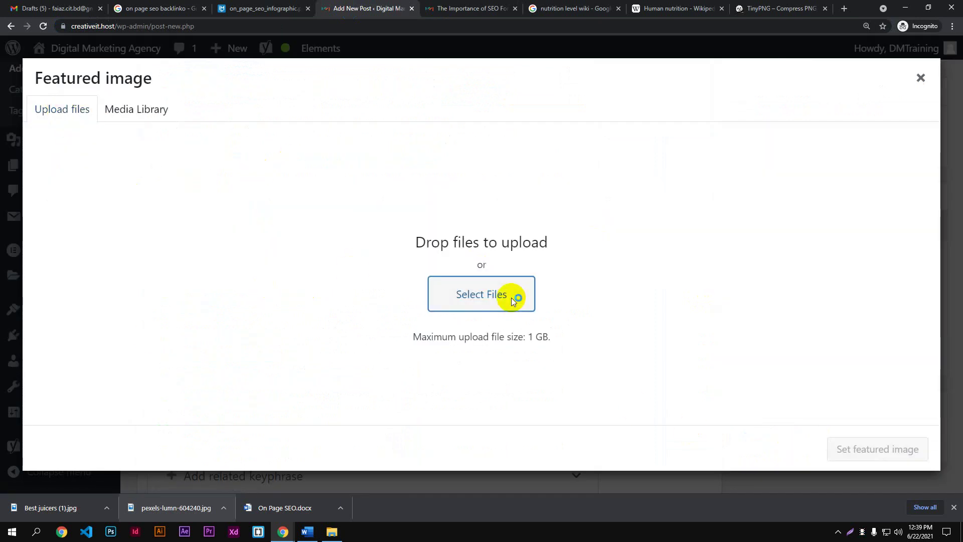
left_click(280, 124)
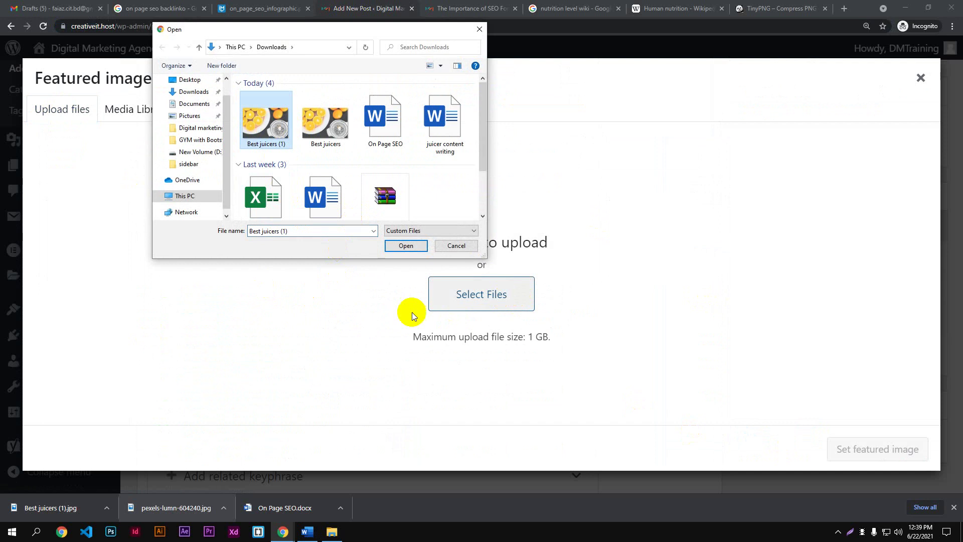
left_click(406, 245)
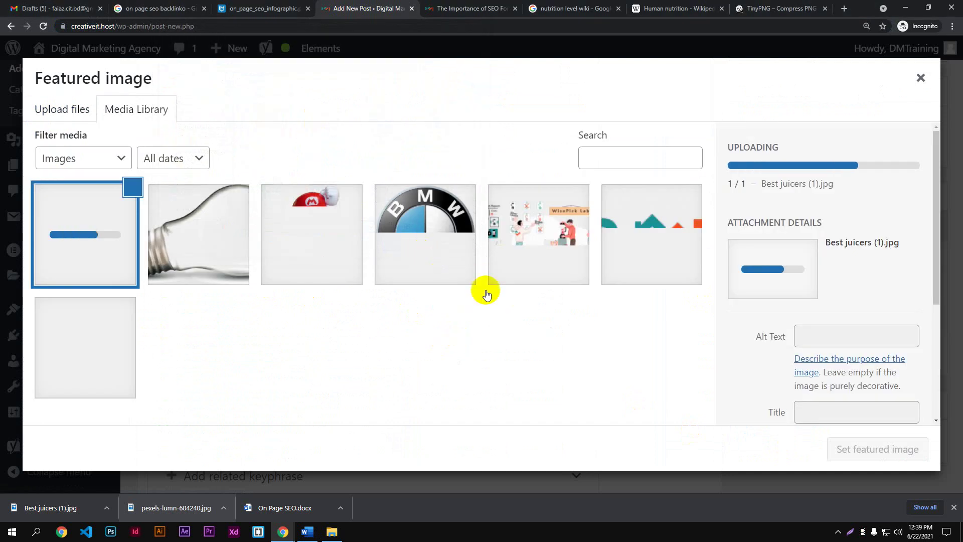
- Title the uploaded image "Best juicers", give it the alt text "best juicers", and set it as the post's featured image
left_click(842, 343)
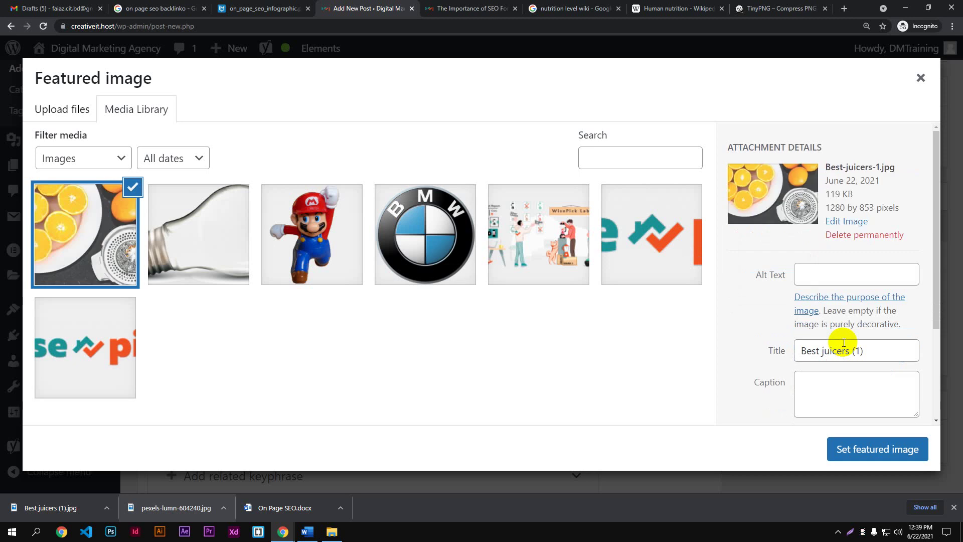
left_click_drag(863, 351, 854, 357)
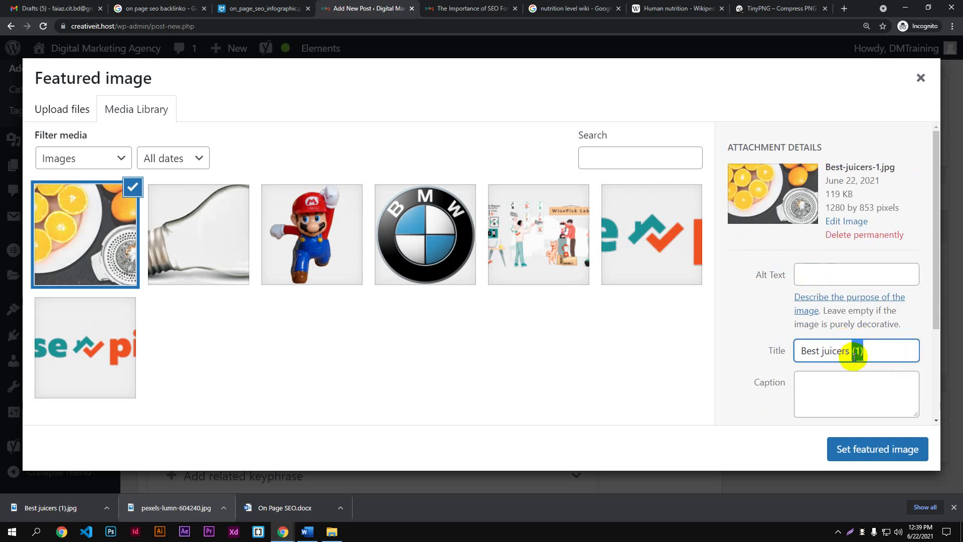
key("BackSpace")
left_click(832, 277)
type("b")
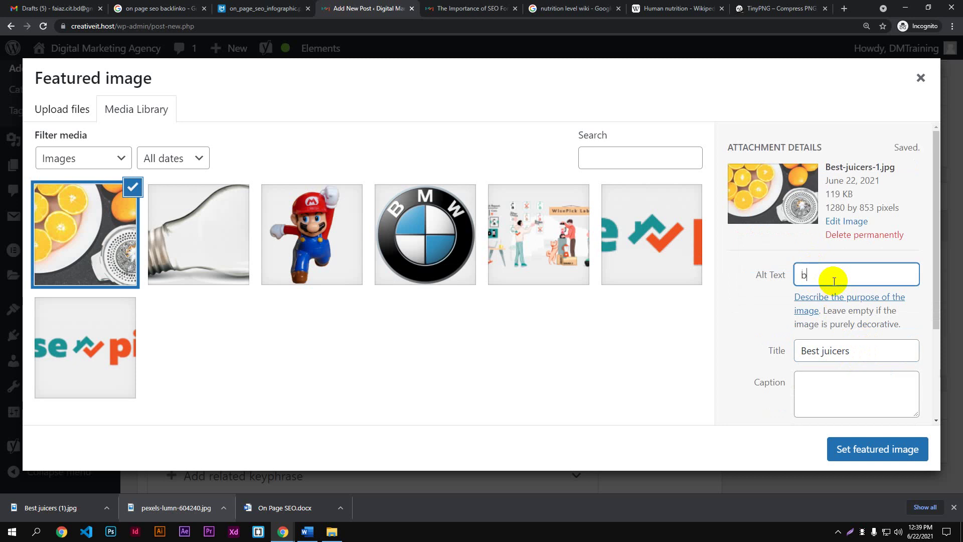
type("est juicers")
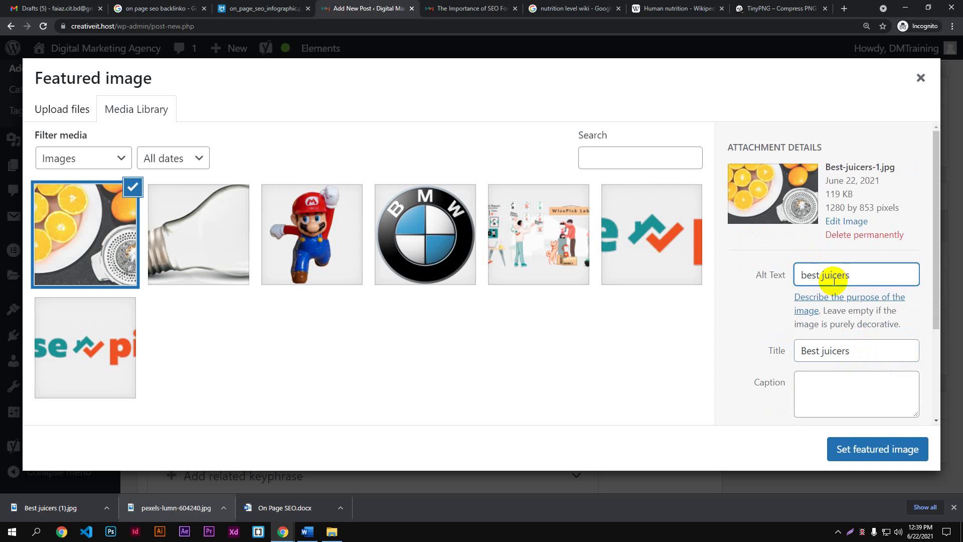
left_click(871, 451)
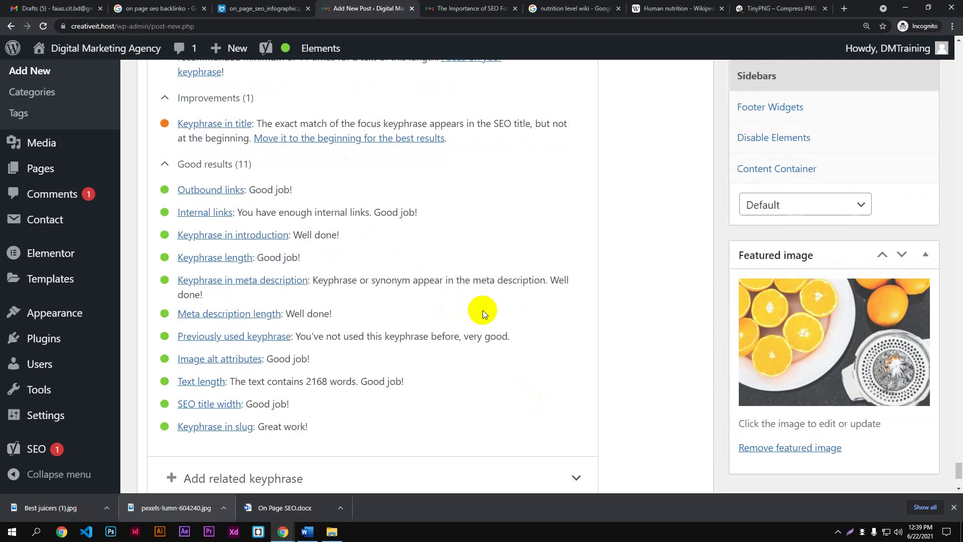
- Review the Yoast SEO analysis results, meta description, slug, SEO title and Google preview for the juicer post
scroll(548, 368, "up", 2)
scroll(416, 306, "down", 2)
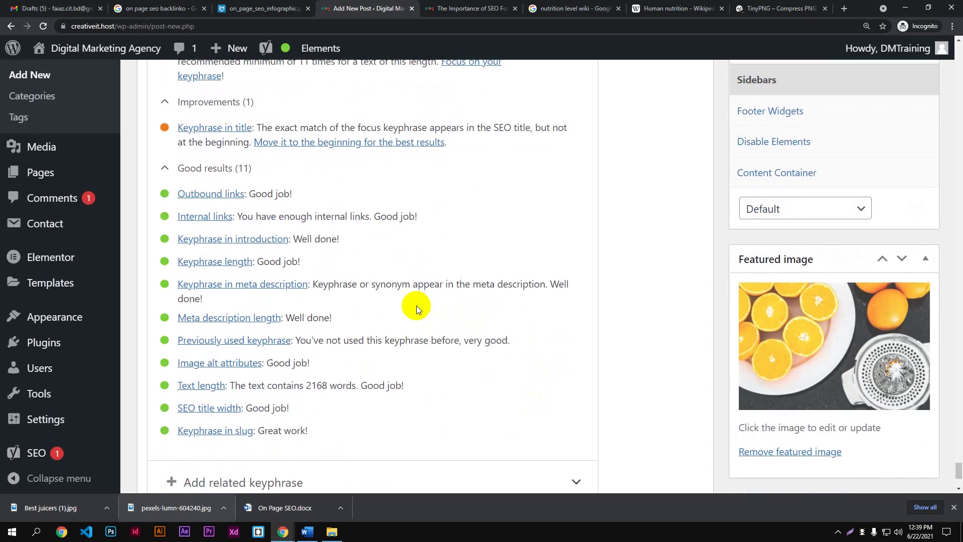
scroll(417, 306, "up", 1)
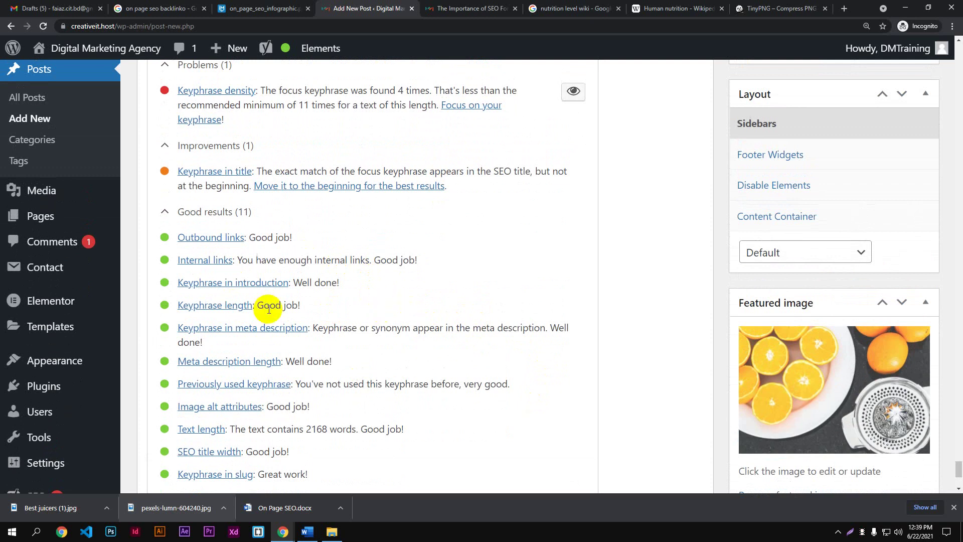
scroll(268, 310, "up", 6)
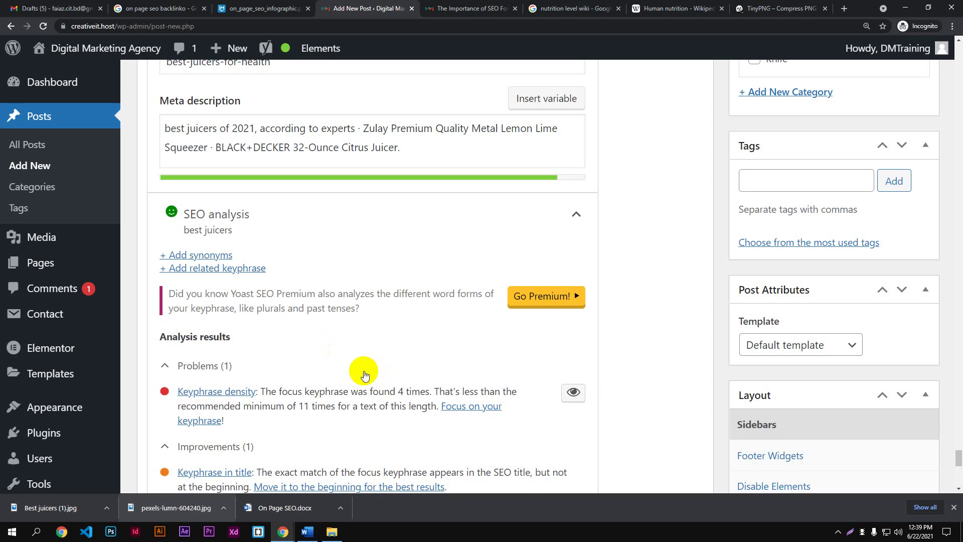
scroll(364, 375, "up", 1)
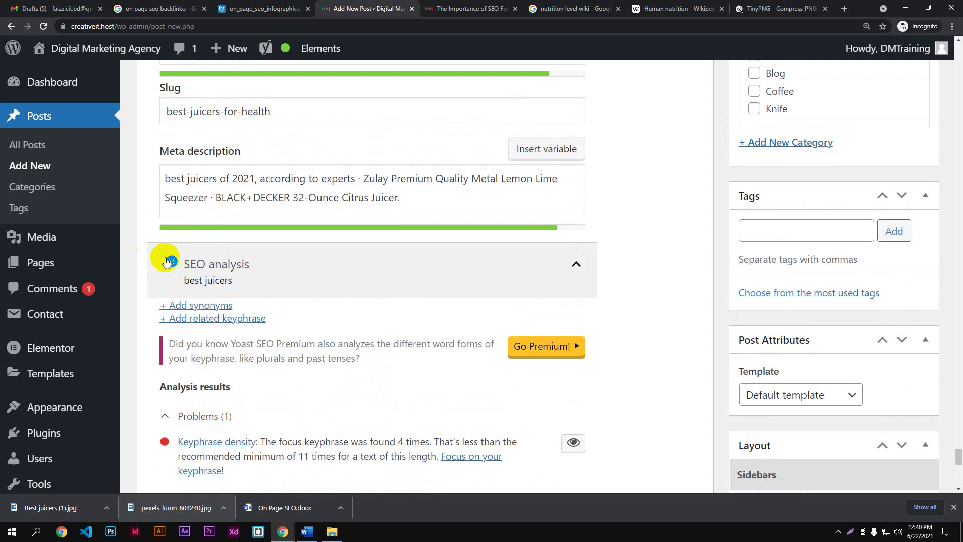
scroll(178, 211, "up", 3)
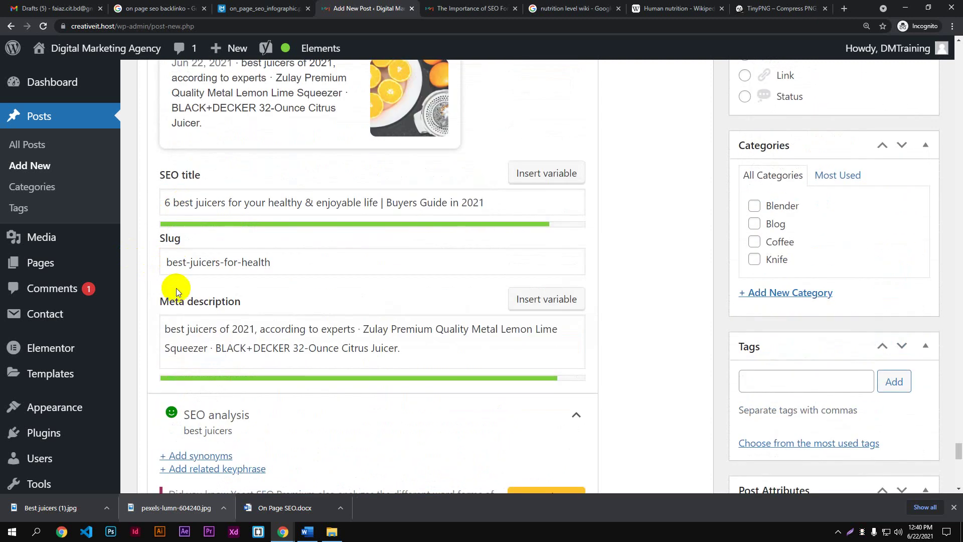
scroll(172, 273, "down", 3)
scroll(181, 280, "up", 3)
scroll(181, 280, "up", 20)
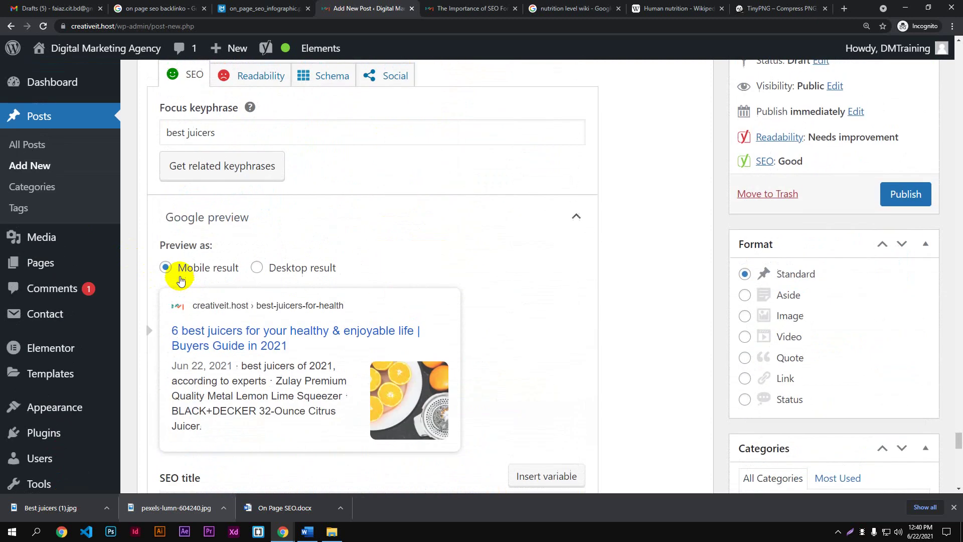
scroll(181, 276, "up", 6)
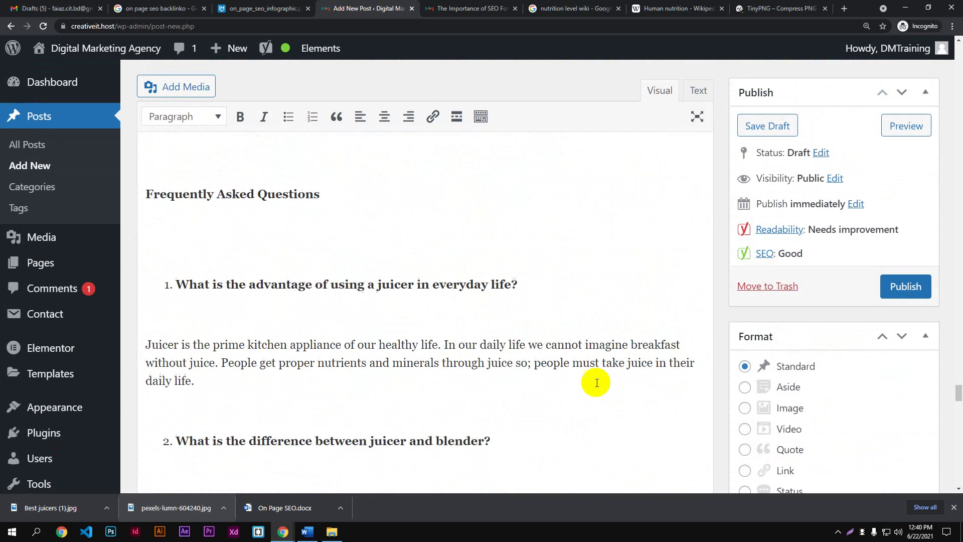
- Remove the extra blank lines below the "Heaven Fresh HF-3014 Slow Masticating Juice" heading and place the cursor in the remaining gap
left_click_drag(954, 396, 957, 241)
scroll(419, 392, "down", 3)
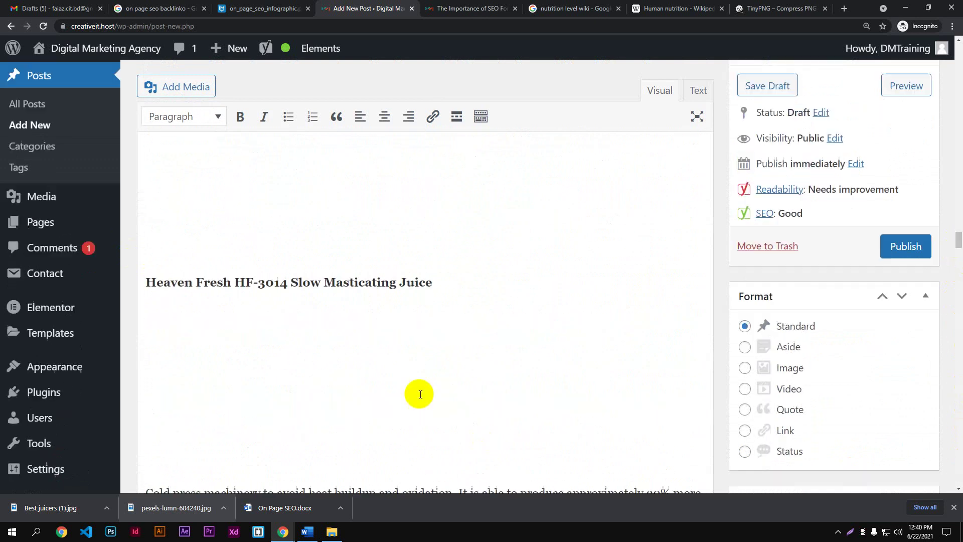
key("ctrl+b")
key("BackSpace")
key("BackSpace")
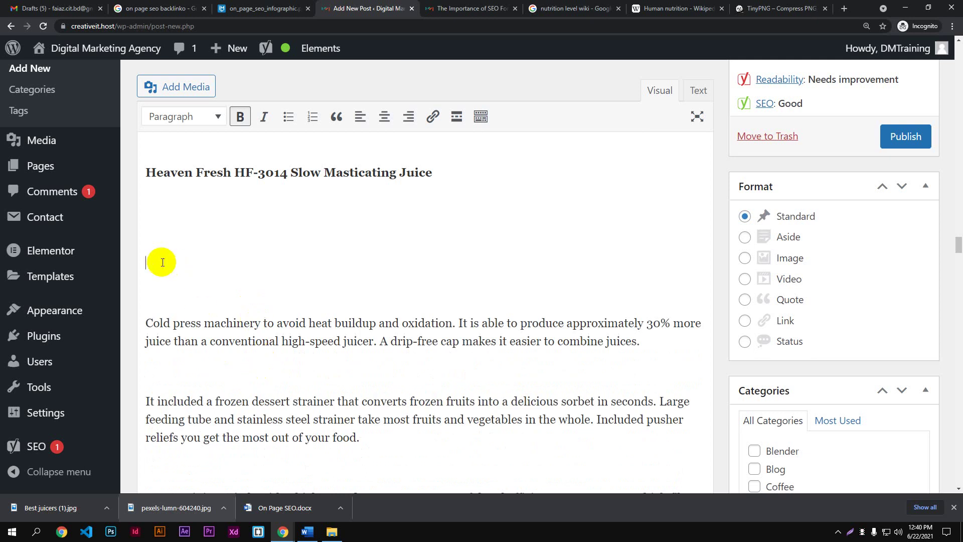
left_click(153, 249)
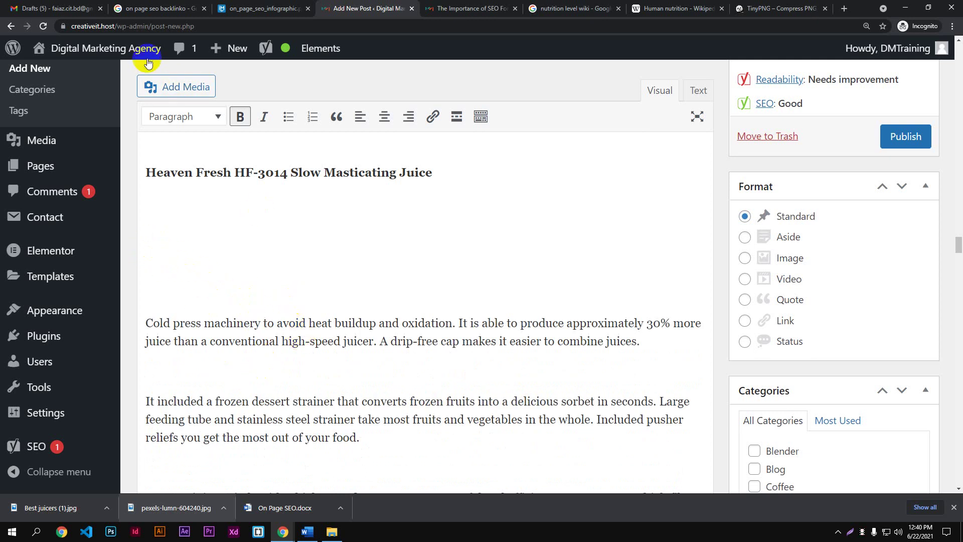
- Insert the Mario image from the media library below the Heaven Fresh heading and align it to the center
left_click(179, 89)
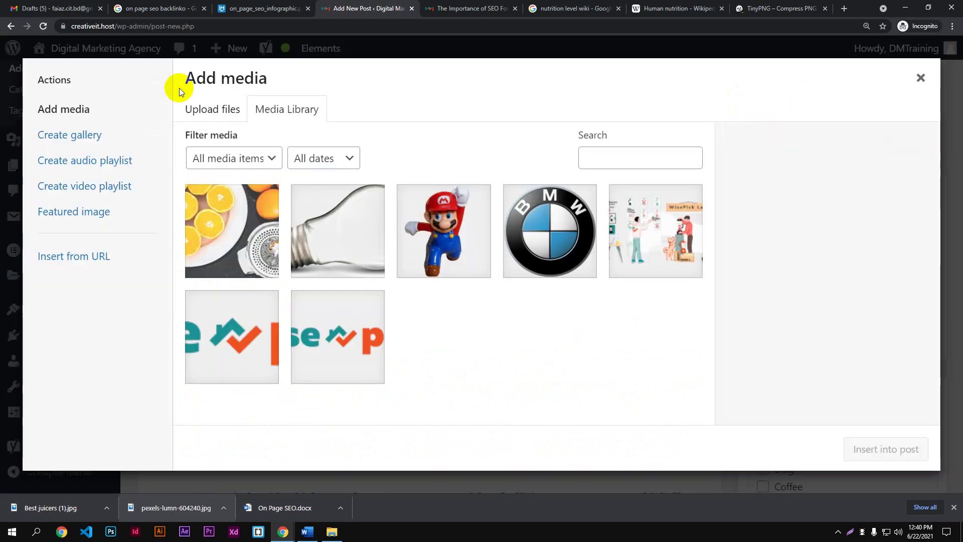
left_click(426, 271)
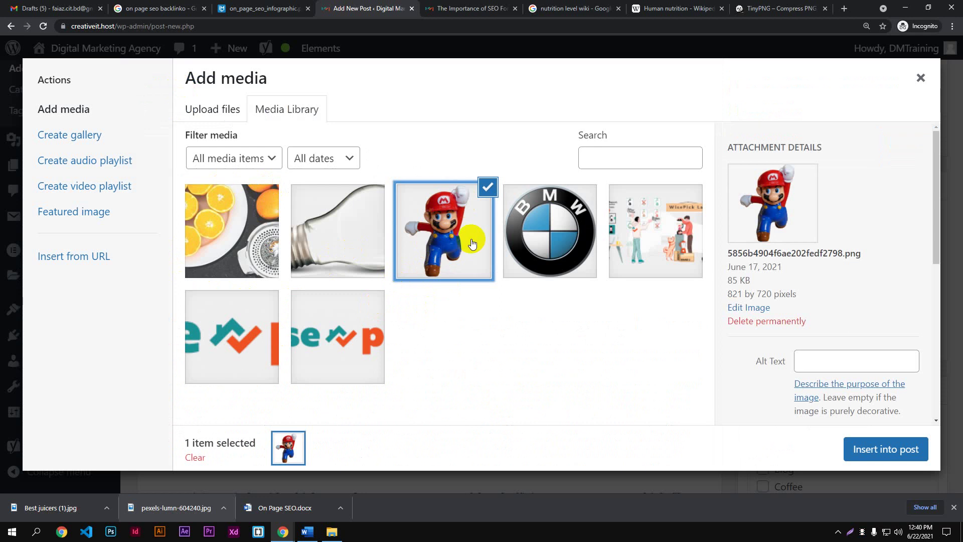
left_click(895, 453)
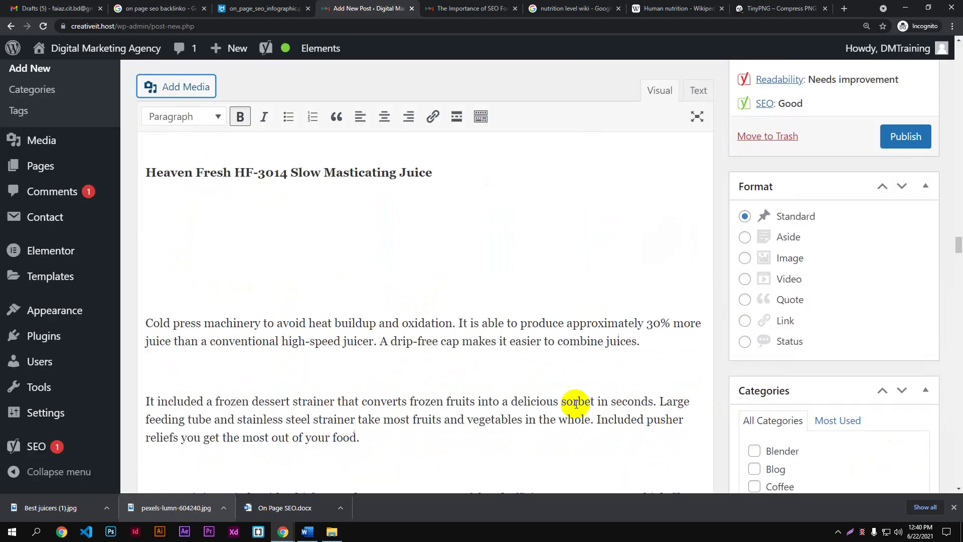
left_click(284, 305)
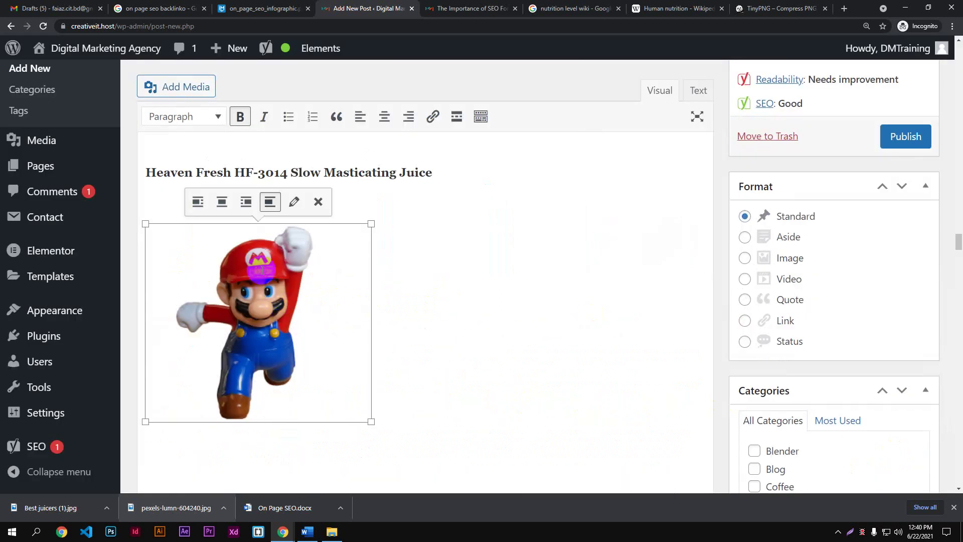
left_click(221, 201)
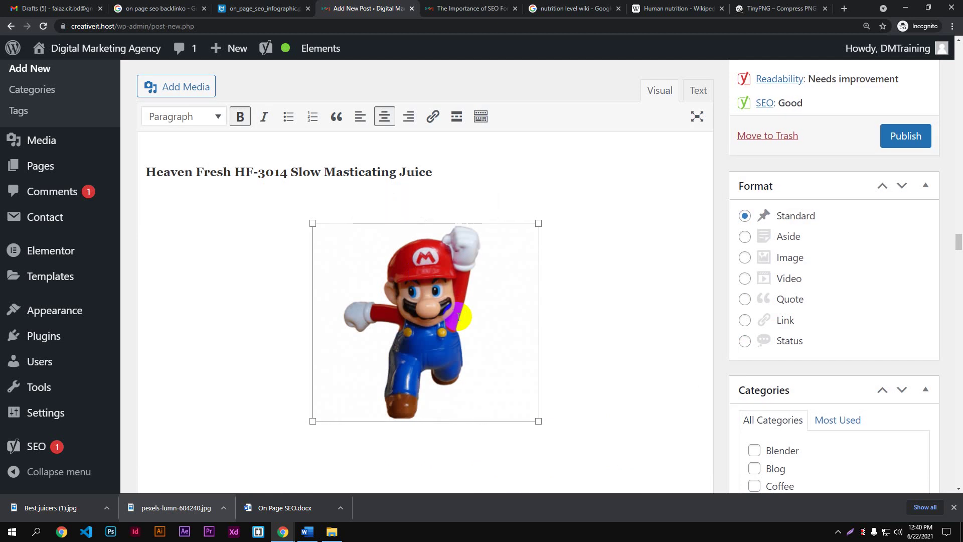
- Set the Mario image's alternative text to "mario" in its image details and update it
left_click(458, 317)
scroll(458, 317, "down", 1)
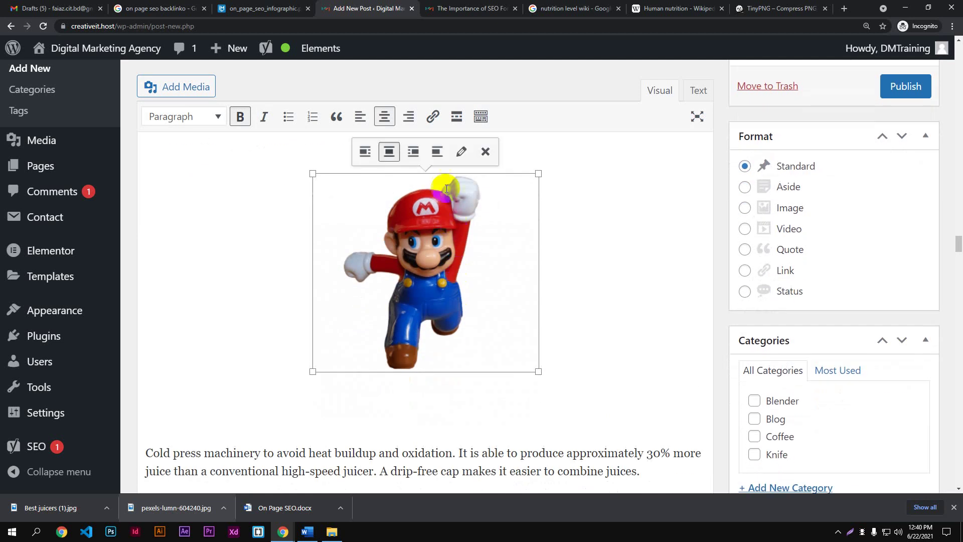
left_click(459, 156)
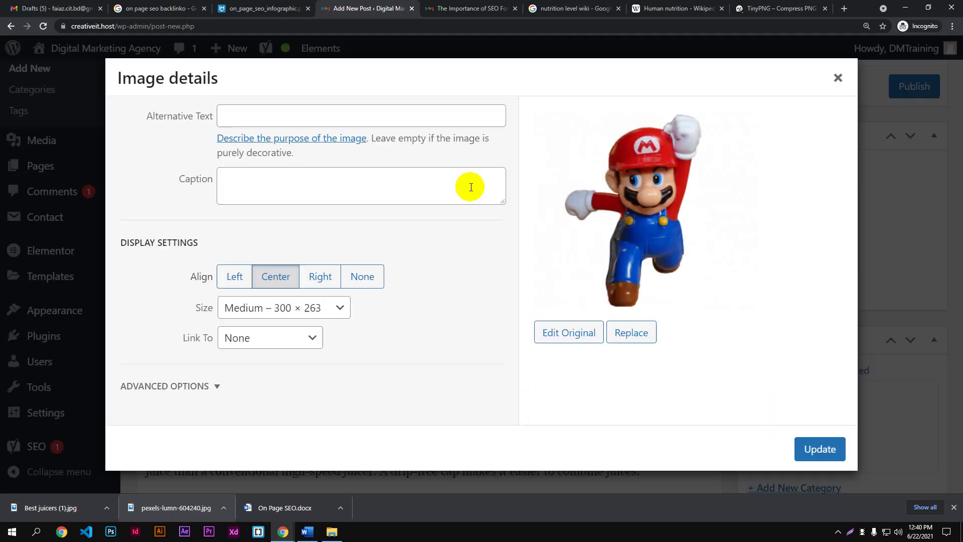
left_click(242, 121)
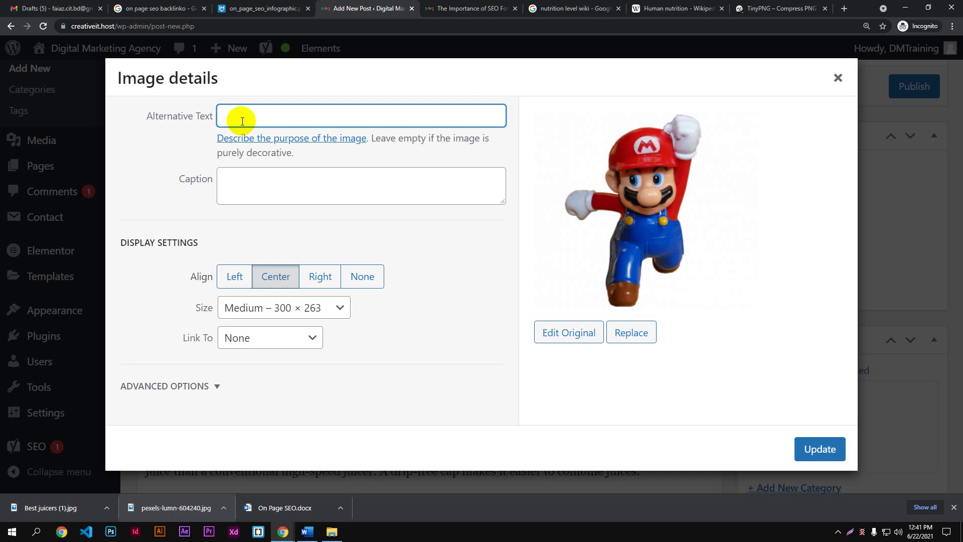
type("mario")
left_click(824, 451)
left_click(598, 310)
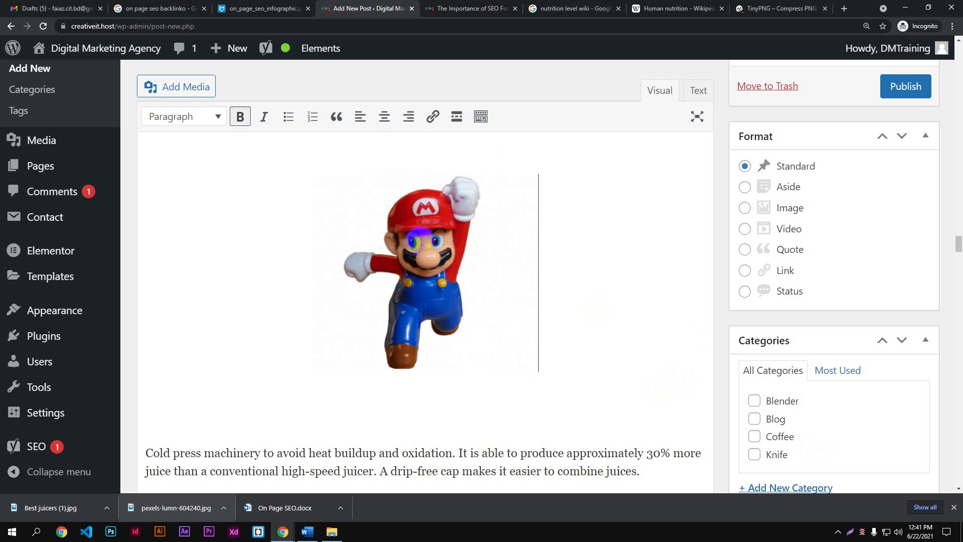
- Reopen the Mario image's details, set its Image Title Attribute to "mario" under the advanced options, and update it
left_click(421, 235)
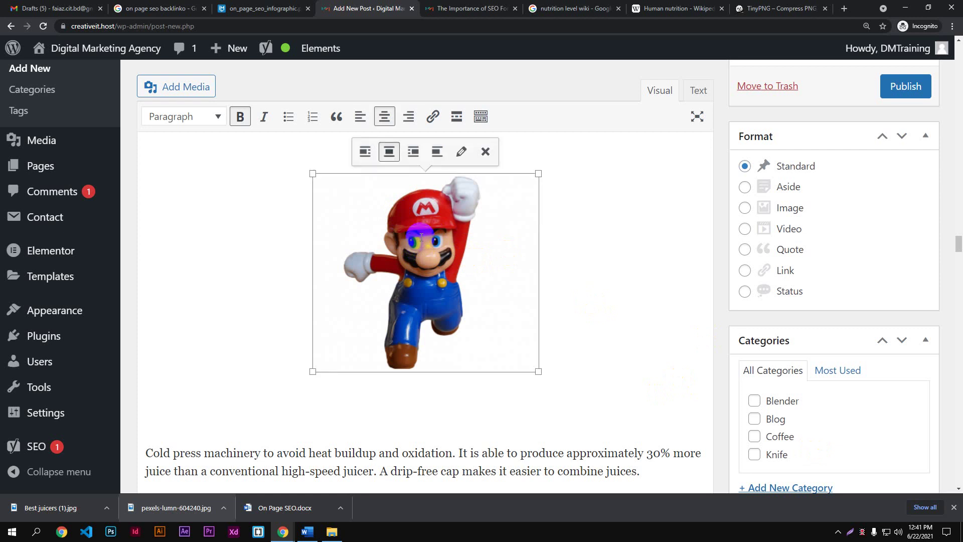
left_click(460, 151)
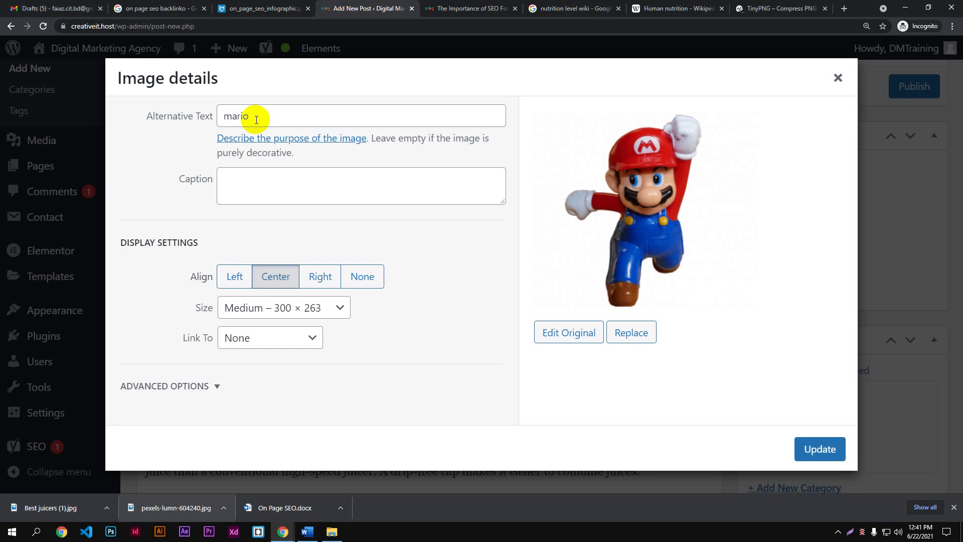
left_click(173, 388)
scroll(151, 346, "down", 2)
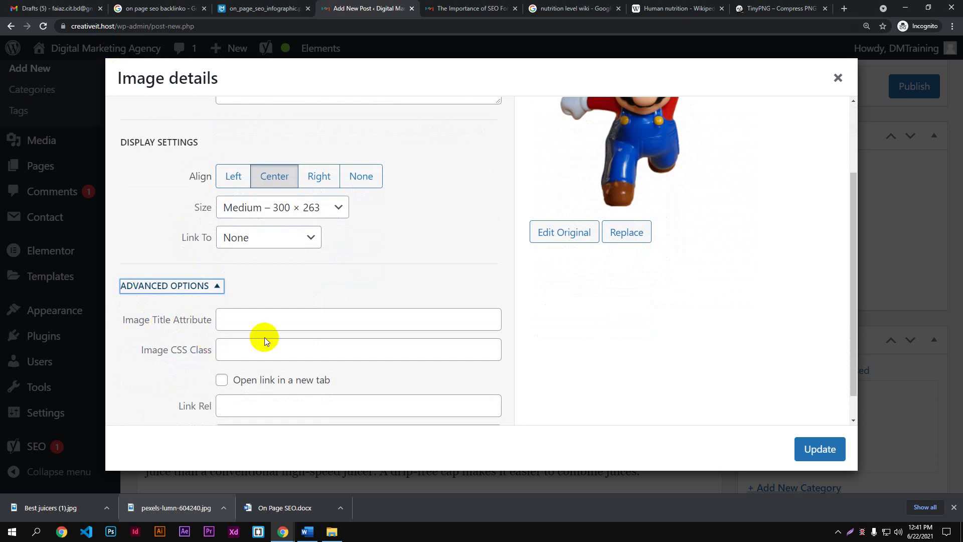
left_click(265, 314)
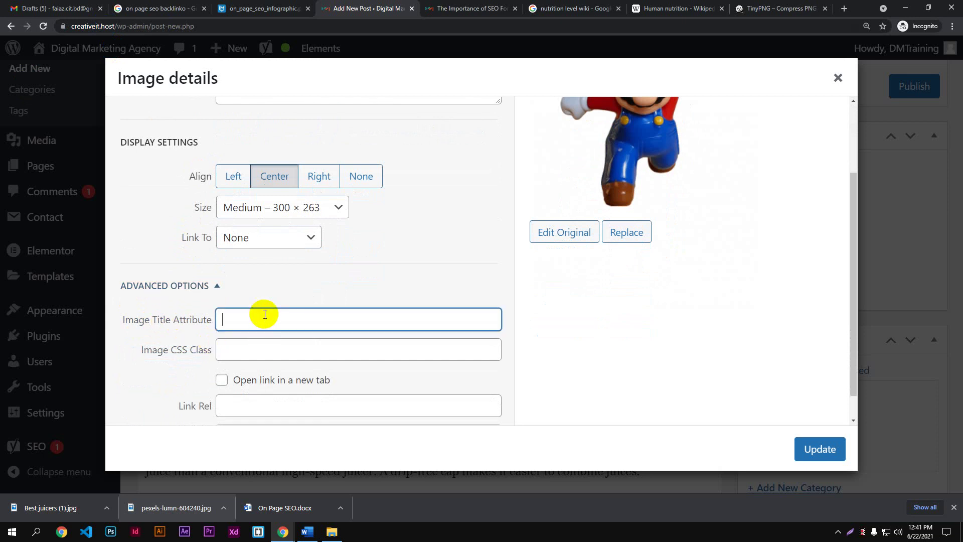
type("am")
key("BackSpace")
key("BackSpace")
type("mario")
left_click(814, 454)
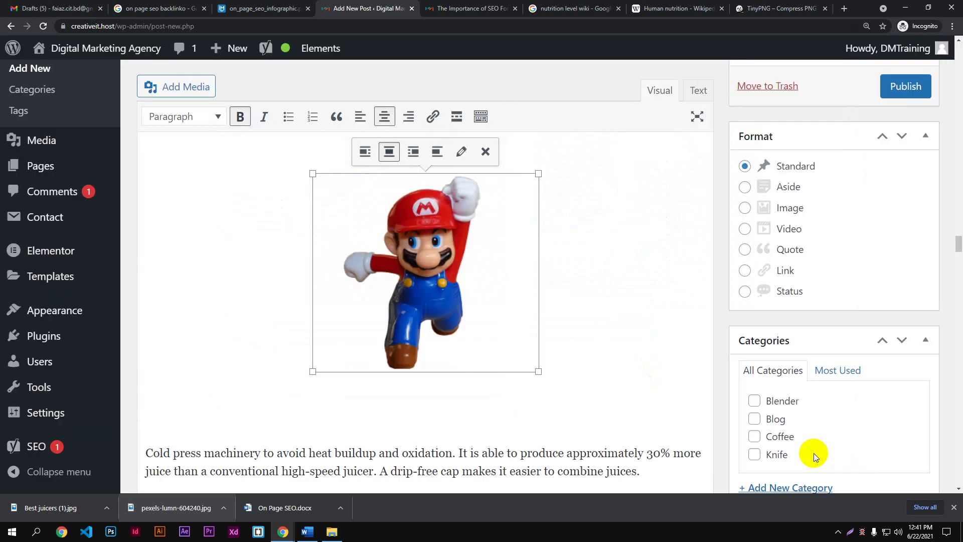
- Deselect the Mario image and place the cursor in the blank gap below the "SMEG 1 Slow Juicer" heading
left_click(667, 314)
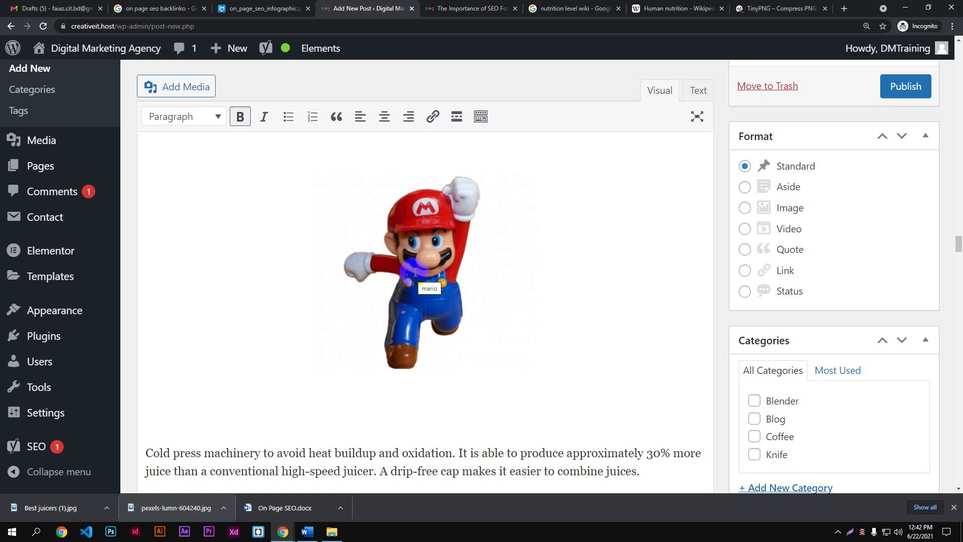
scroll(490, 444, "up", 1)
scroll(499, 312, "up", 2)
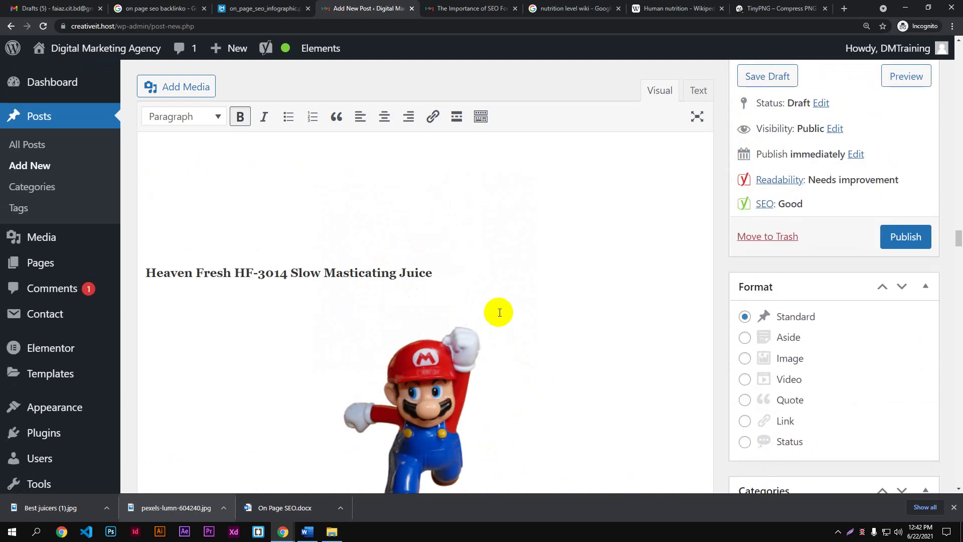
scroll(499, 312, "down", 2)
scroll(499, 312, "up", 10)
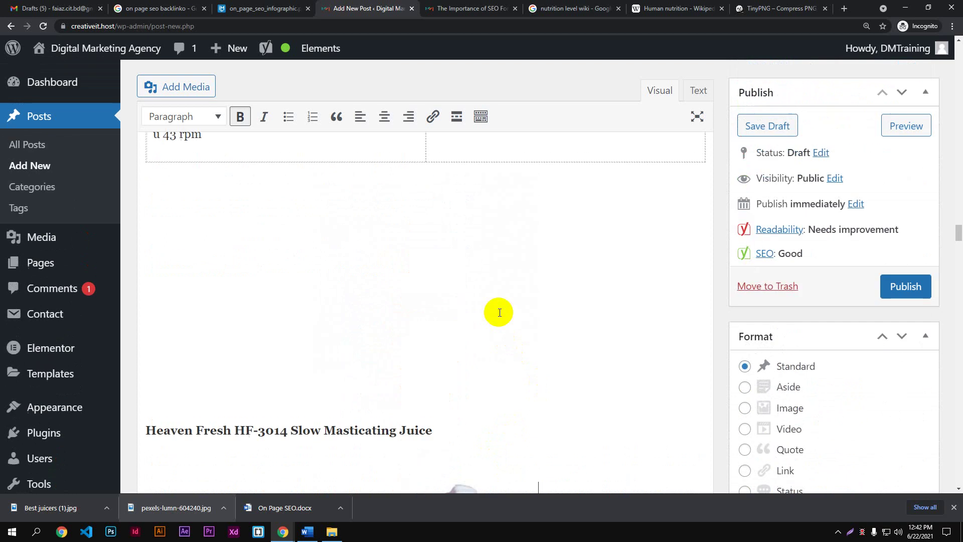
scroll(499, 313, "down", 5)
scroll(499, 312, "up", 10)
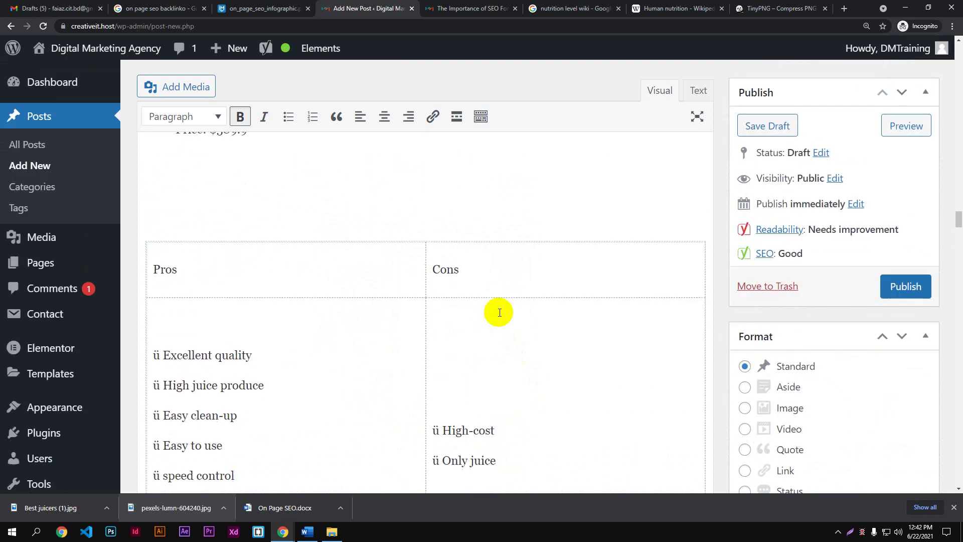
scroll(499, 312, "up", 15)
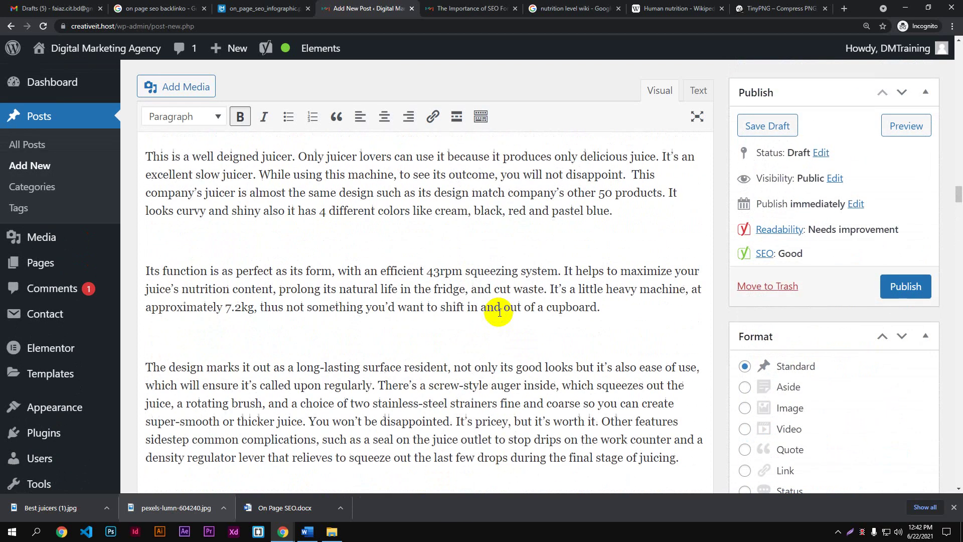
scroll(499, 313, "up", 2)
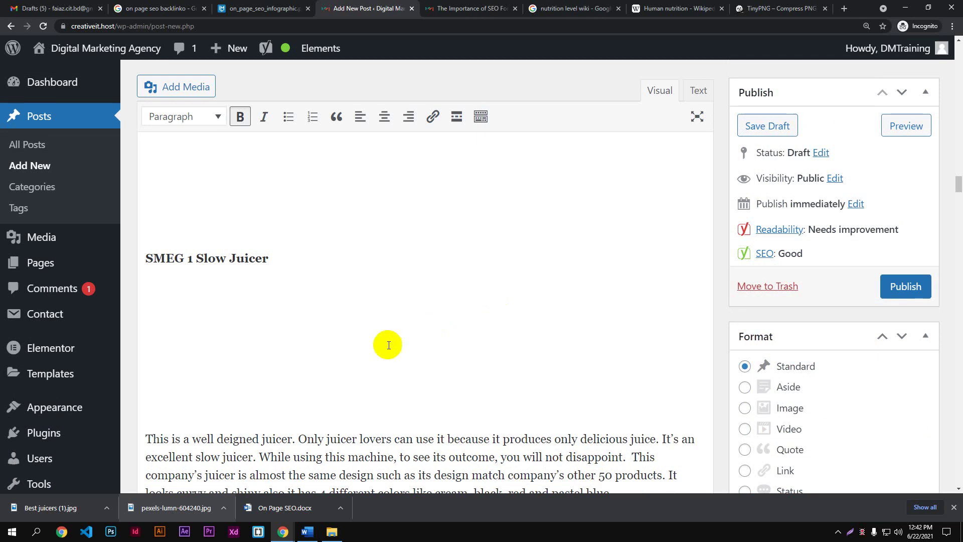
left_click(280, 363)
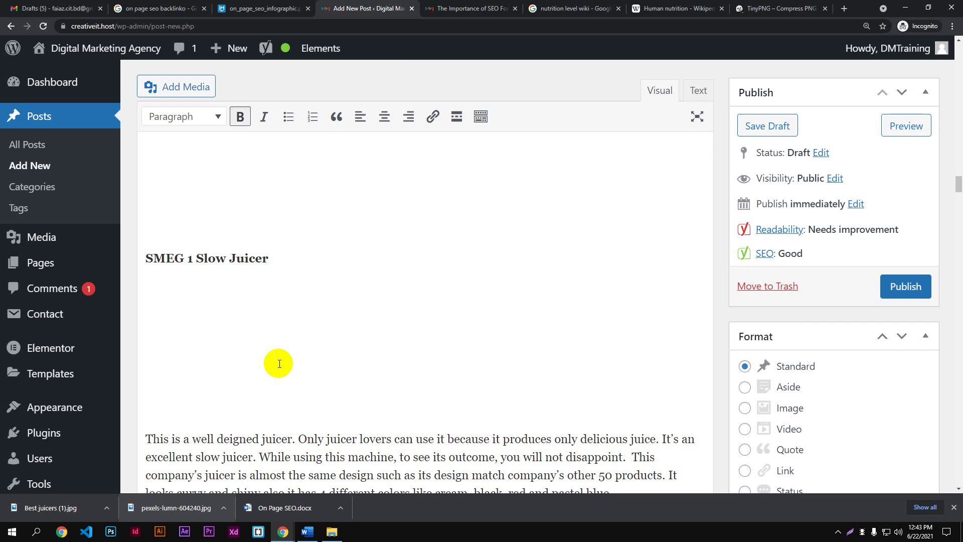
left_click(279, 363)
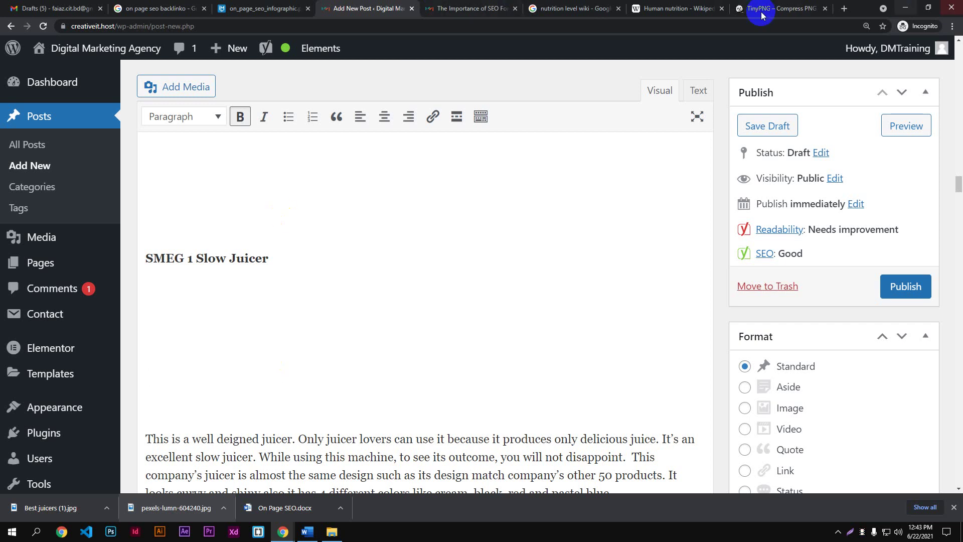
- Close the TinyPNG page and open YouTube in a new browser tab
left_click(827, 9)
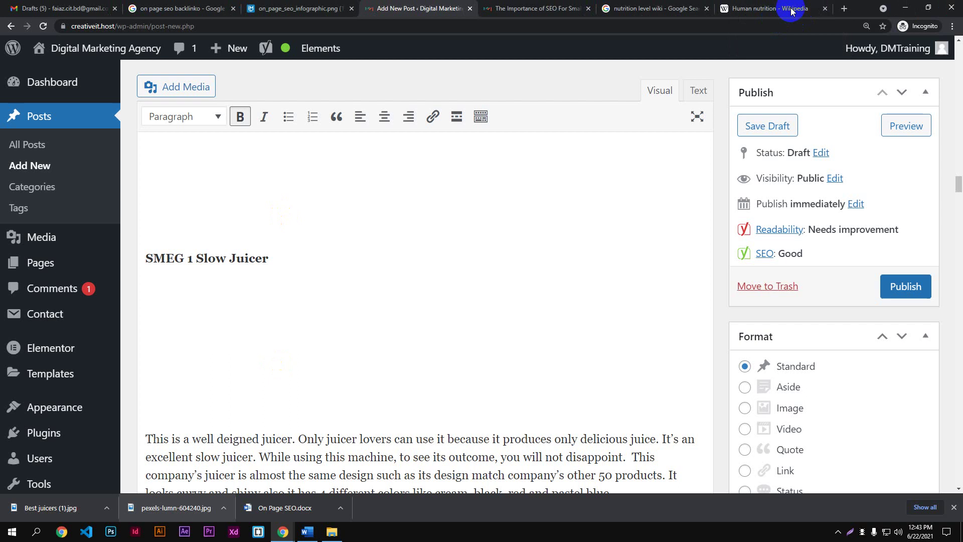
left_click(846, 9)
type("yout")
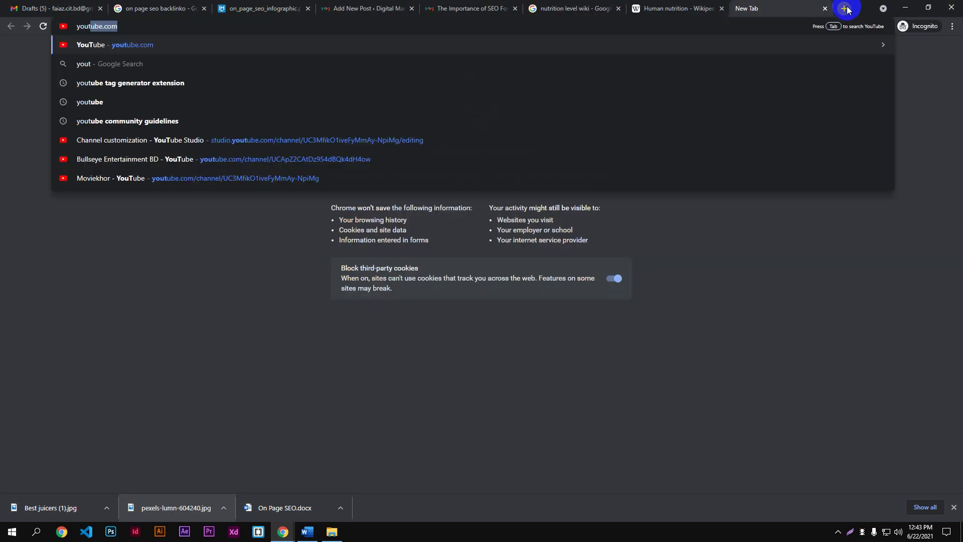
key("Return")
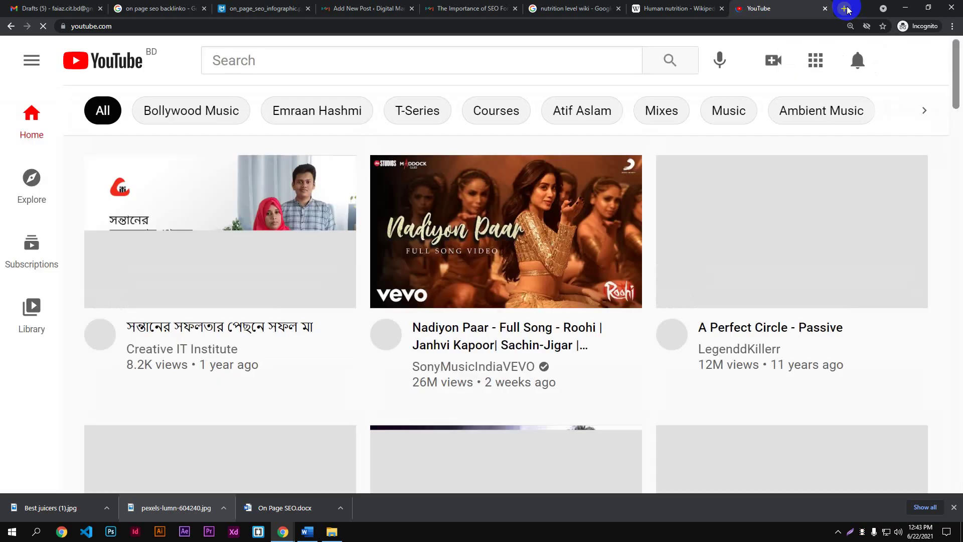
- Search YouTube for "best juicer"
left_click(429, 70)
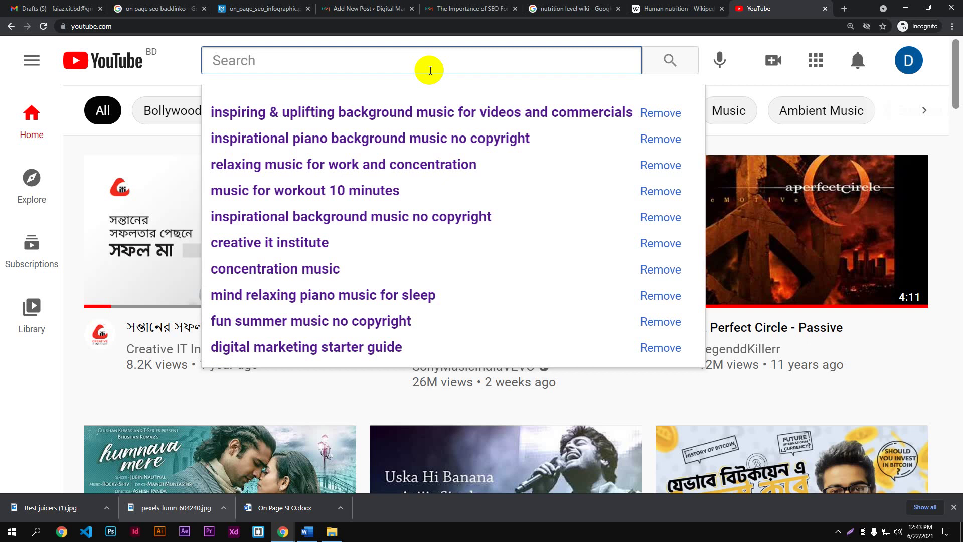
type("best s")
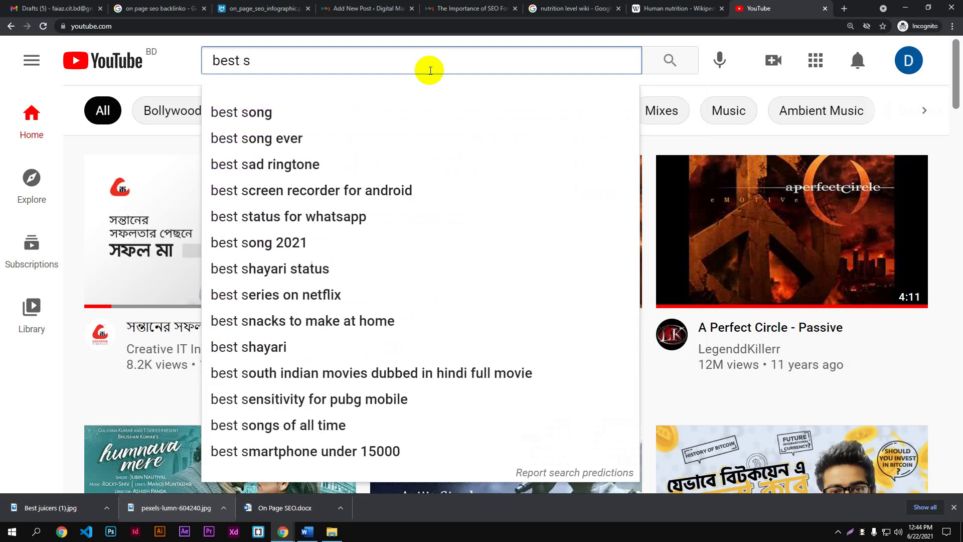
key("BackSpace")
type("juicer")
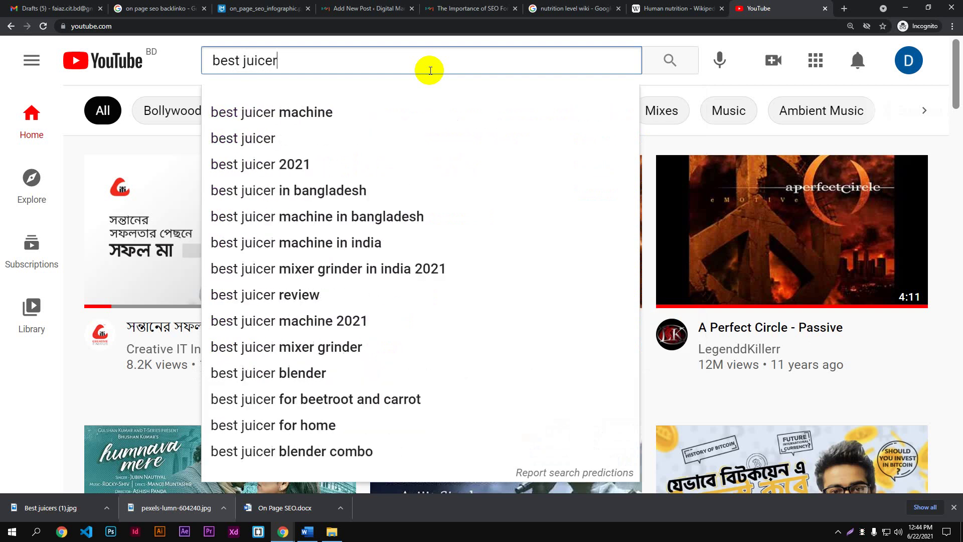
left_click(315, 138)
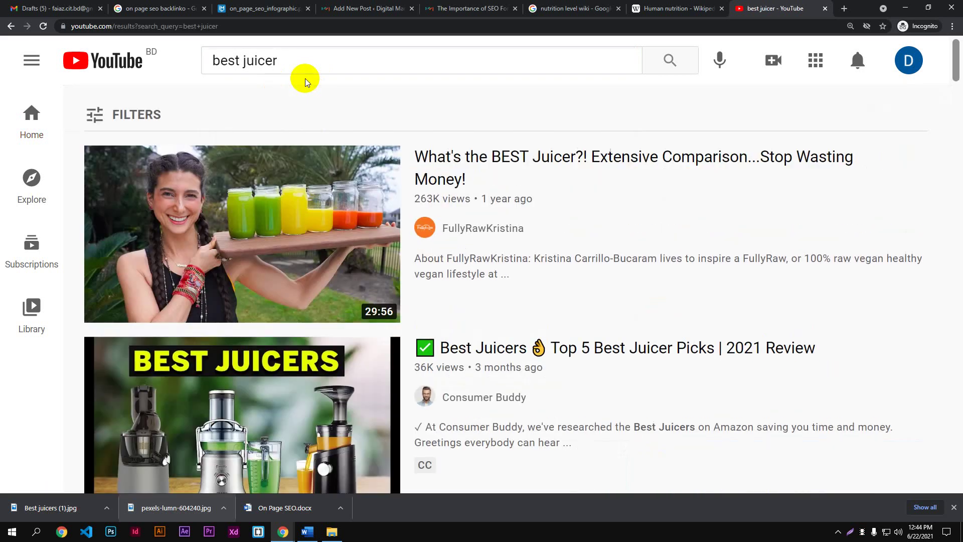
- Browse the juicer search results and open the video "Top 5 Best Juicers of (2021)"
scroll(305, 78, "down", 2)
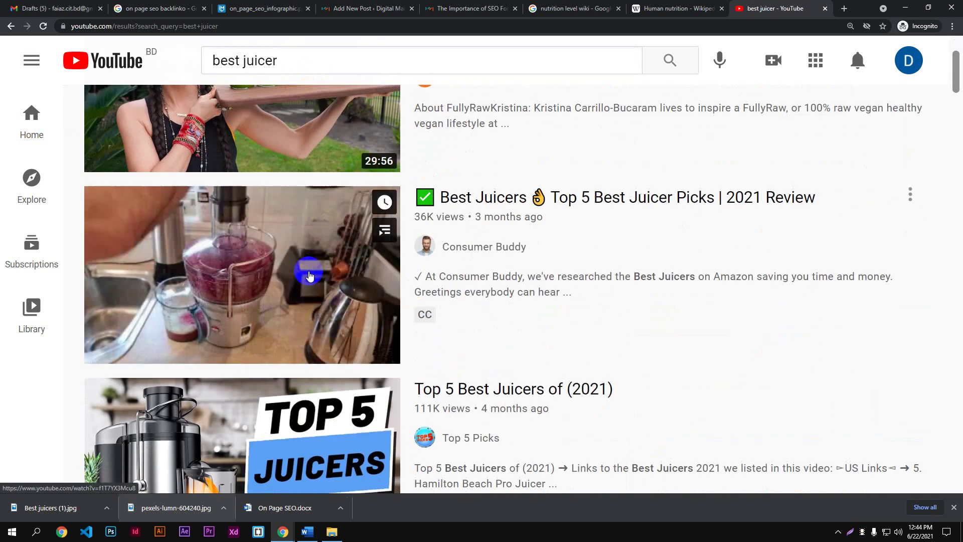
scroll(308, 329, "down", 2)
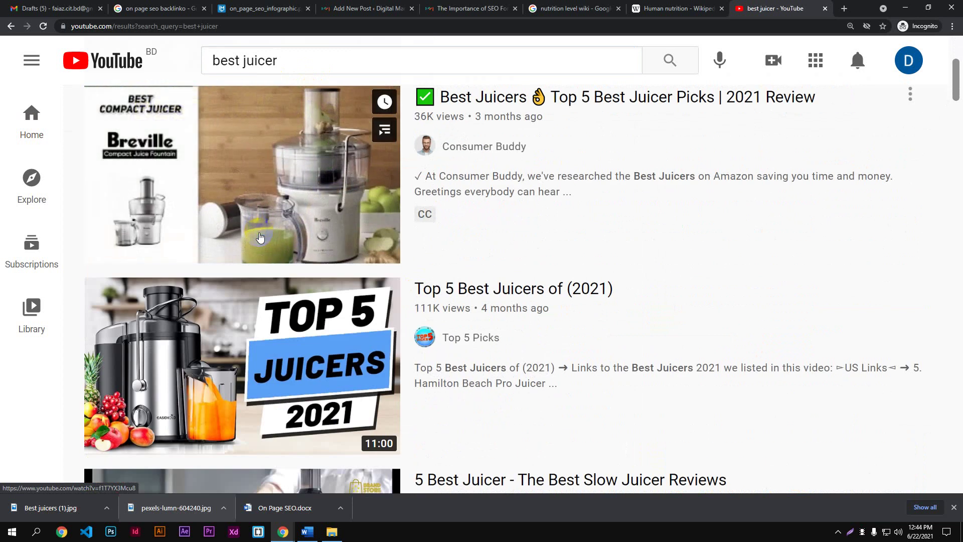
scroll(264, 331, "down", 1)
scroll(264, 330, "down", 1)
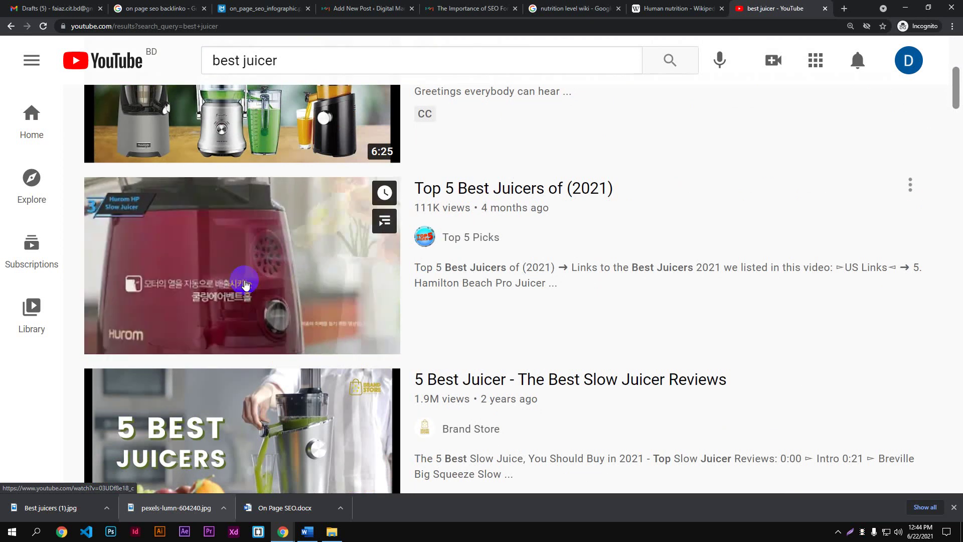
left_click(245, 285)
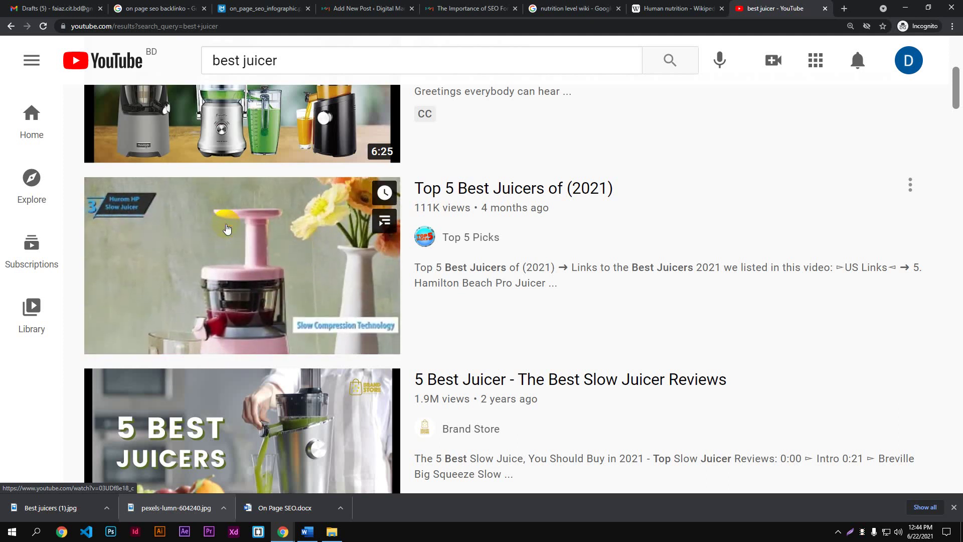
left_click(226, 229)
left_click(281, 255)
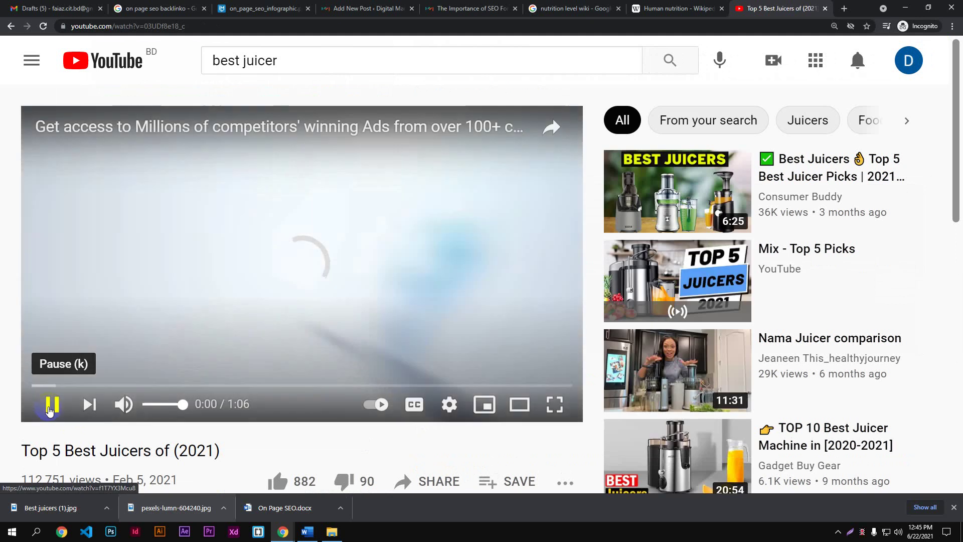
- Skip the advertisement before the "Top 5 Best Juicers of (2021)" video and copy the video's embed code
left_click(49, 410)
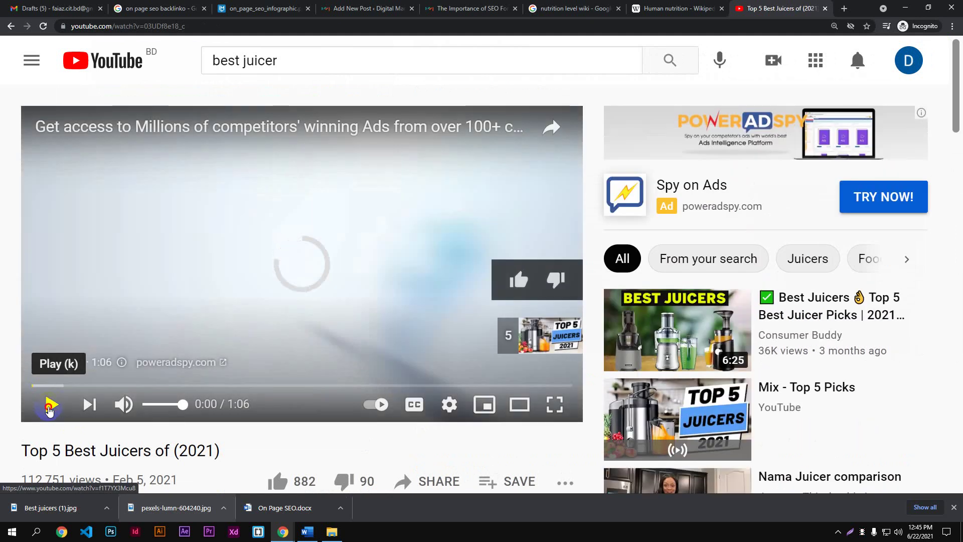
left_click(49, 407)
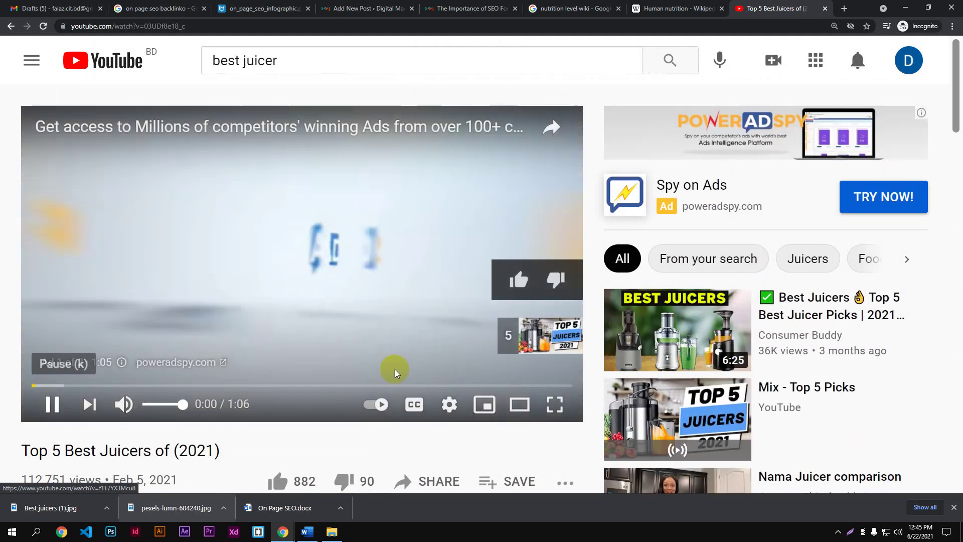
left_click(539, 335)
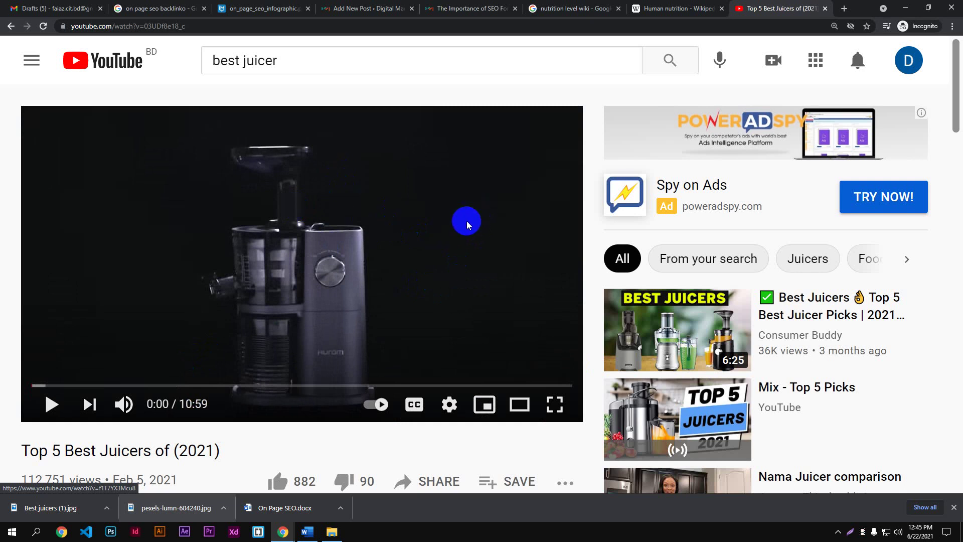
right_click(336, 195)
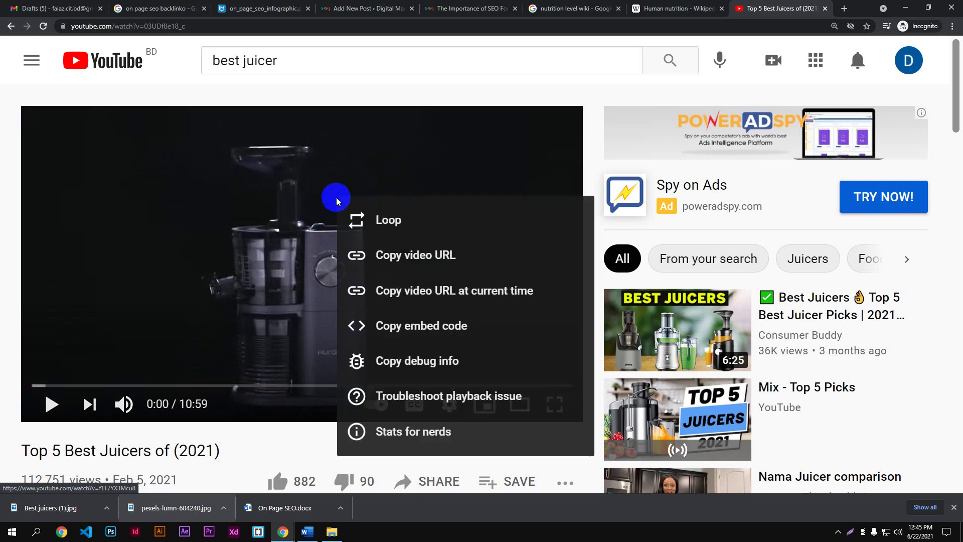
left_click(389, 329)
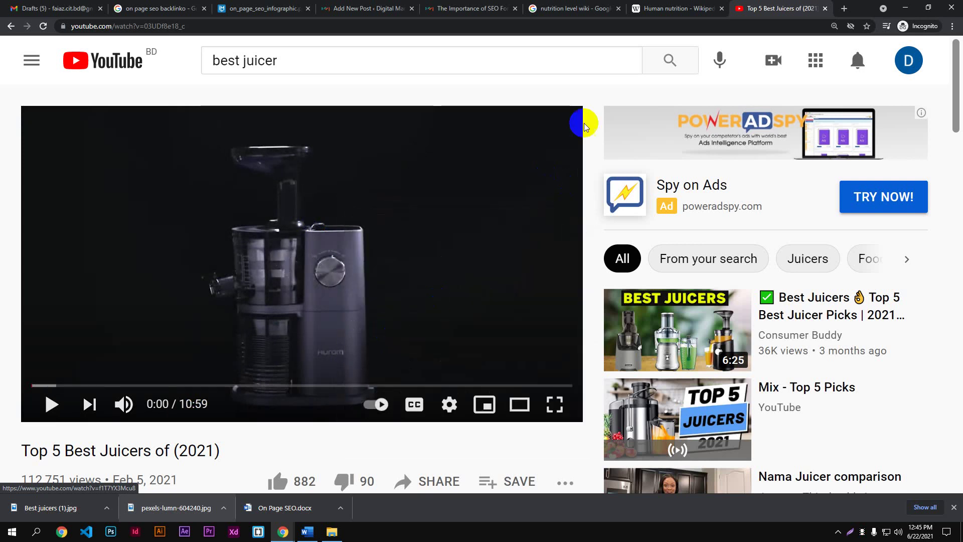
- Close the page about the importance of SEO and return to the WordPress post editor
left_click(469, 9)
left_click(371, 8)
left_click(516, 9)
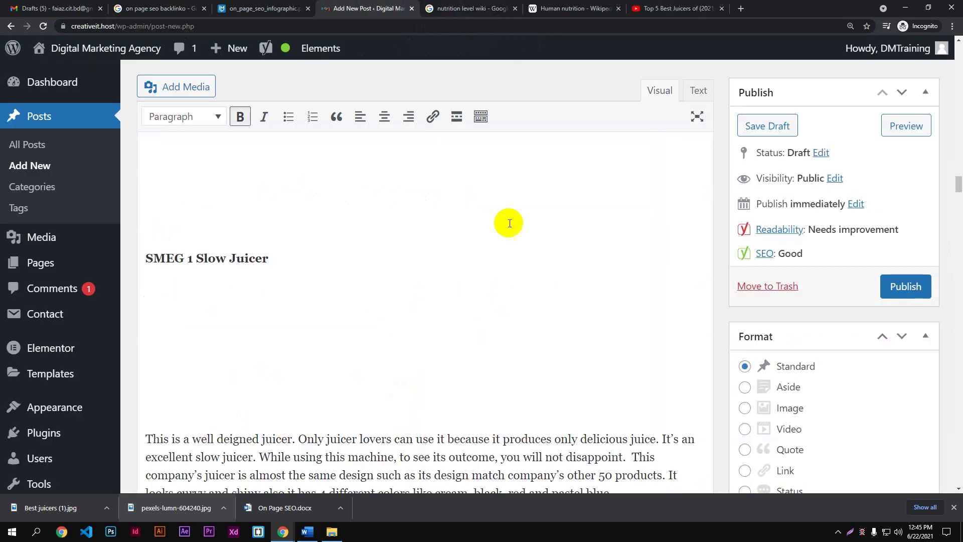
- Try to paste the video's embed code below the "SMEG 1 Slow Juicer" heading in the visual view, and undo the paste
left_click(166, 346)
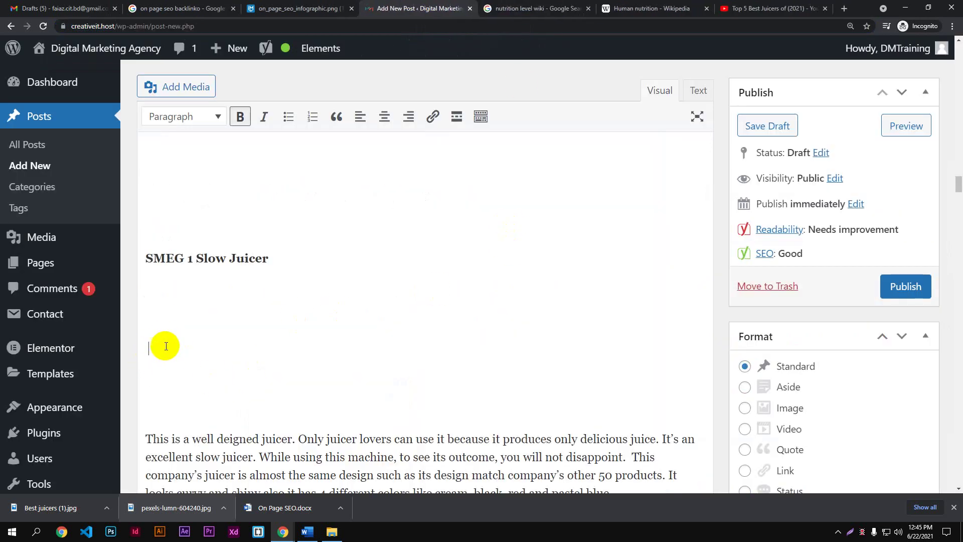
left_click(153, 310)
left_click(153, 346)
key("ctrl+v")
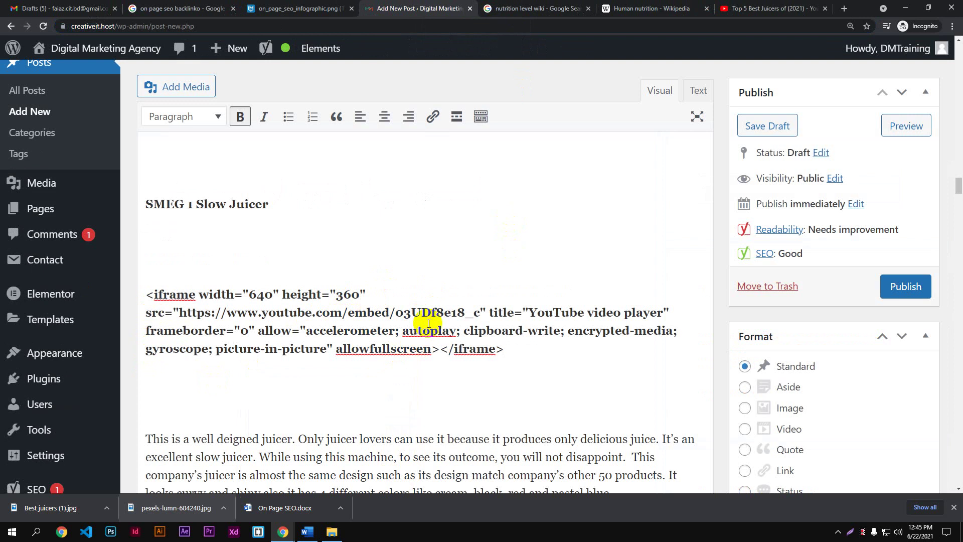
key("ctrl+z")
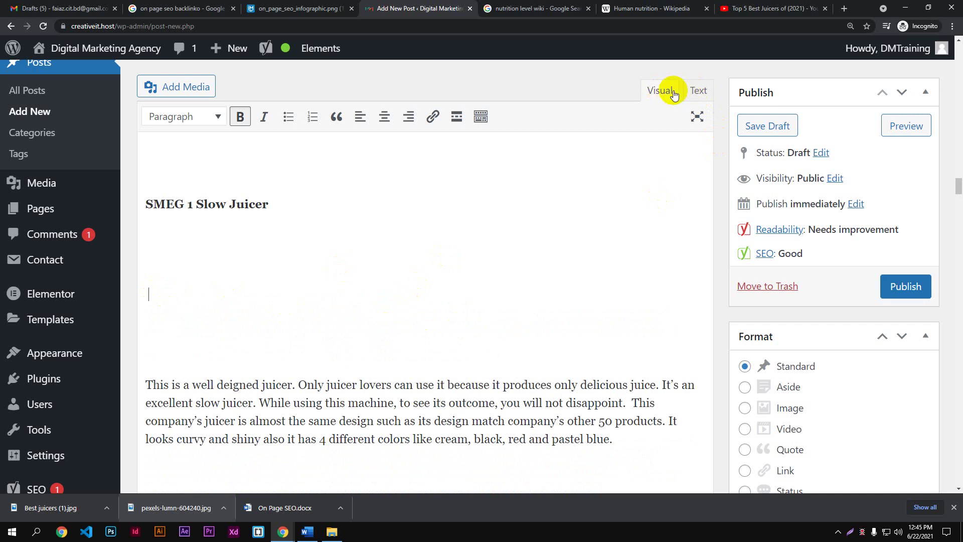
- Paste the YouTube embed code into the post's HTML below the "SMEG 1 Slow Juicer" heading and check the embedded video in the visual view
left_click(697, 91)
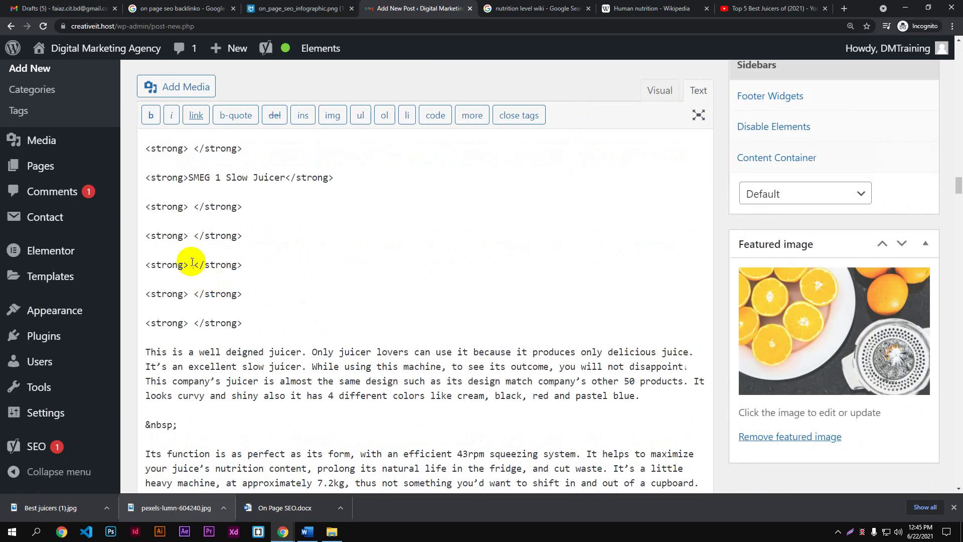
left_click(193, 264)
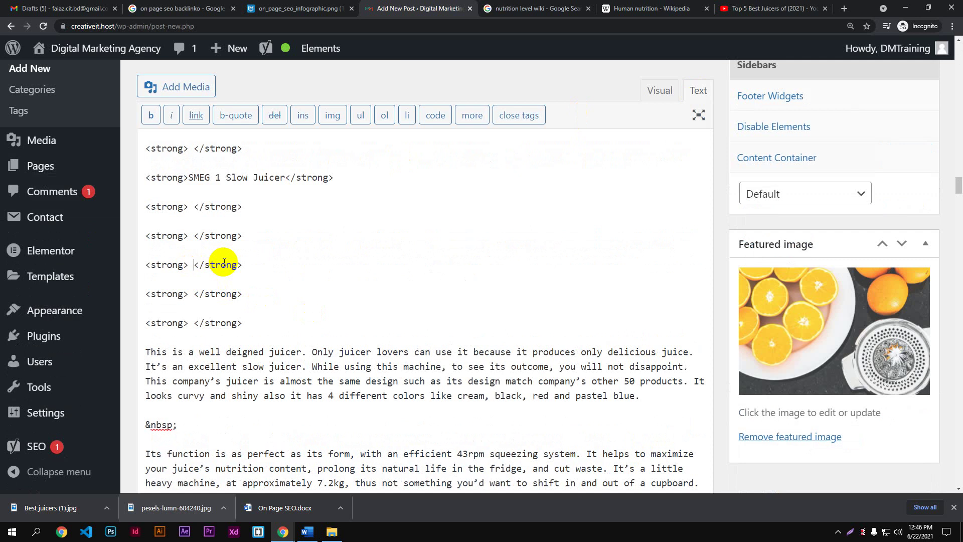
key("ctrl+v")
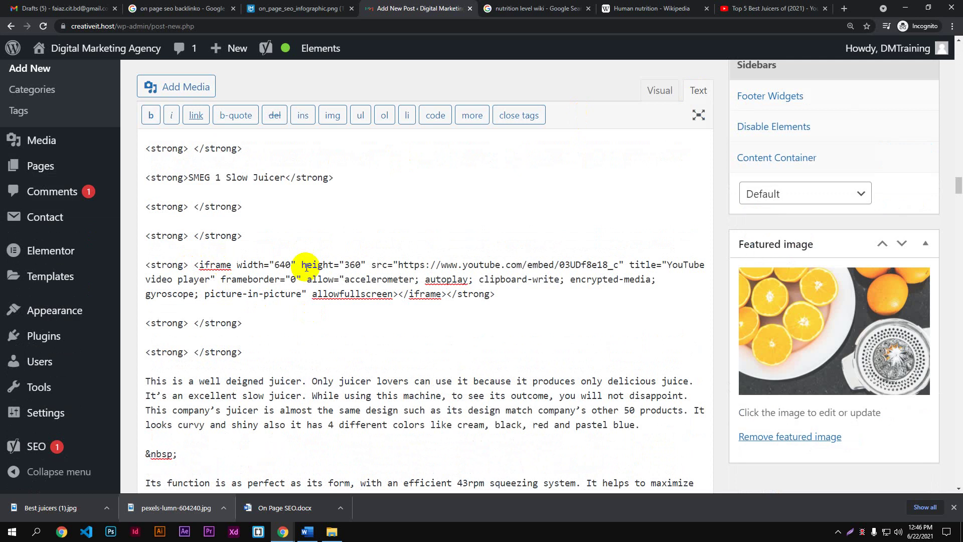
left_click(652, 92)
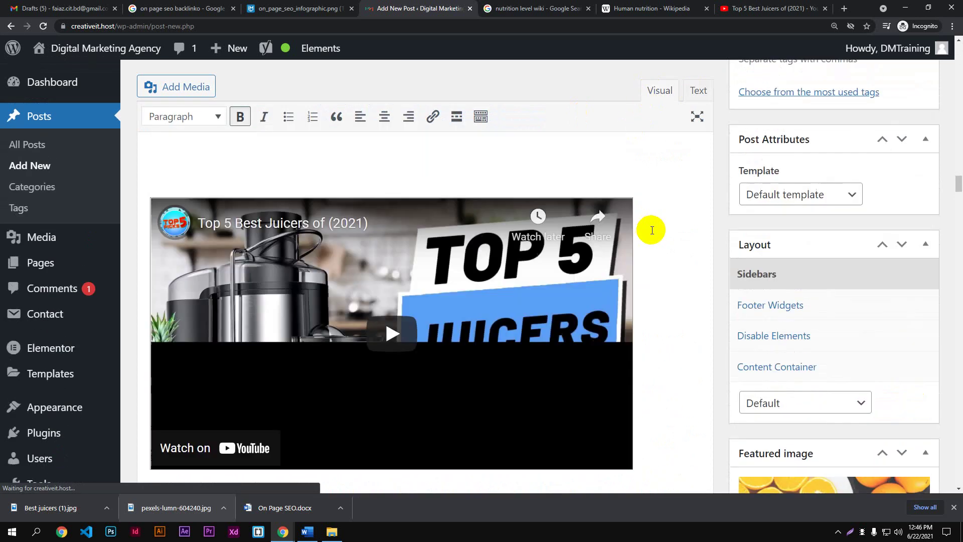
scroll(543, 263, "down", 1)
left_click(415, 303)
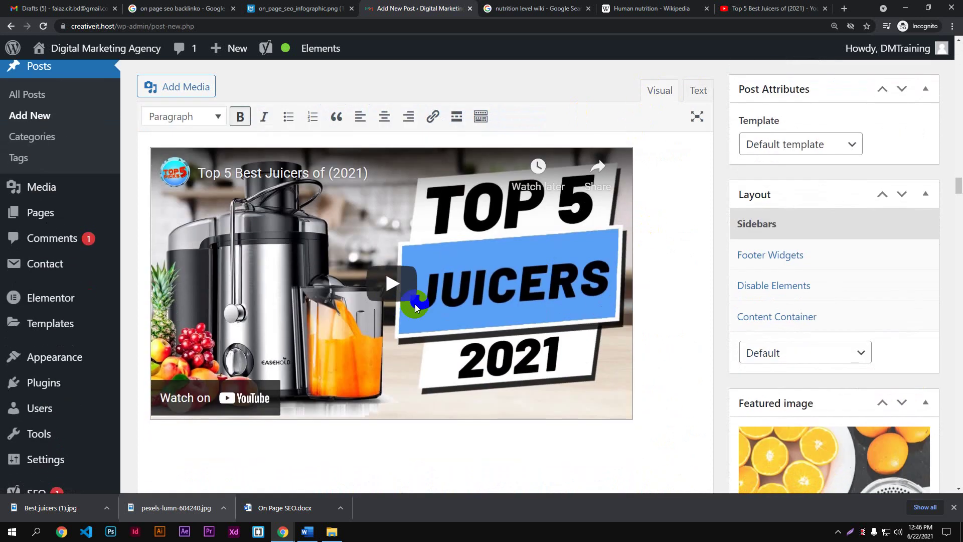
scroll(414, 304, "up", 3)
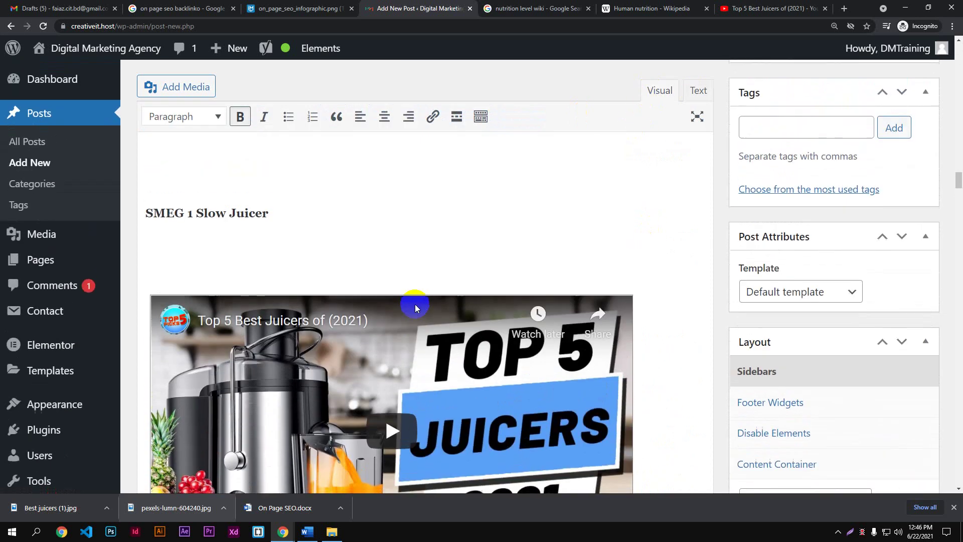
- Inspect the embedded "Top 5 Best Juicers of (2021)" video and its title in the post's visual view
scroll(453, 293, "down", 2)
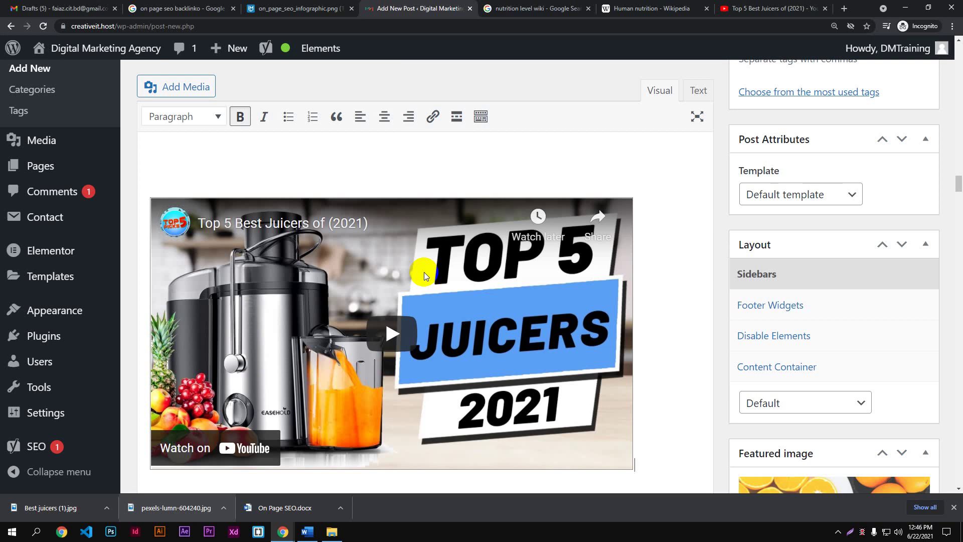
left_click(308, 307)
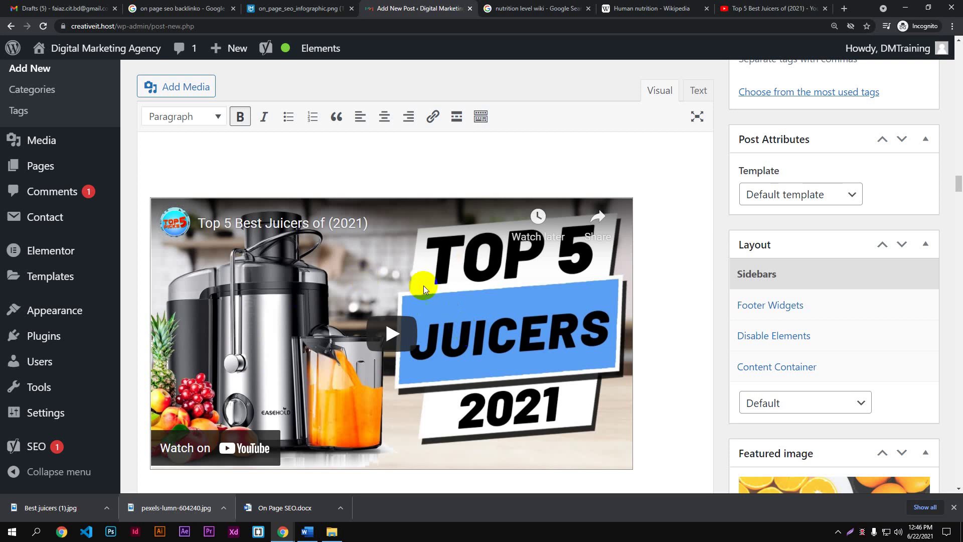
left_click(196, 225)
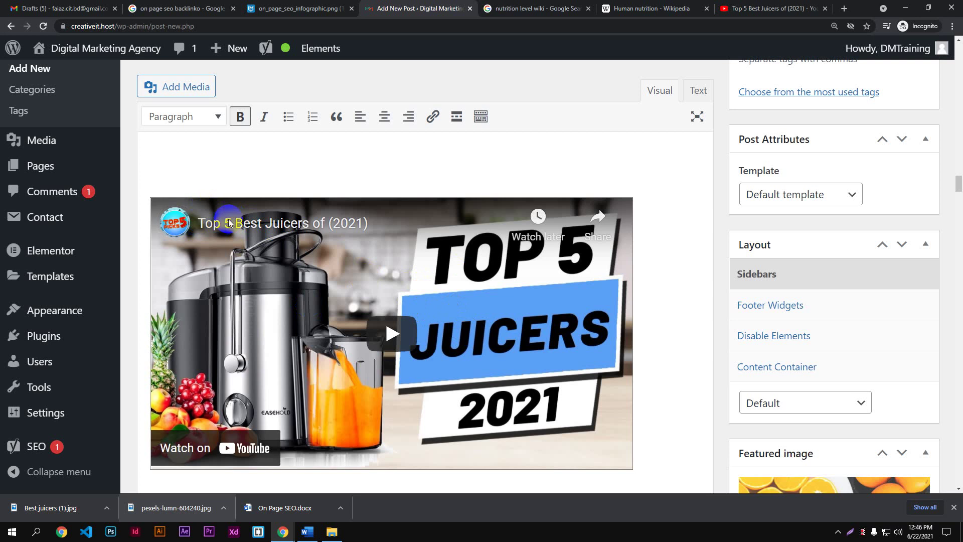
left_click(211, 219)
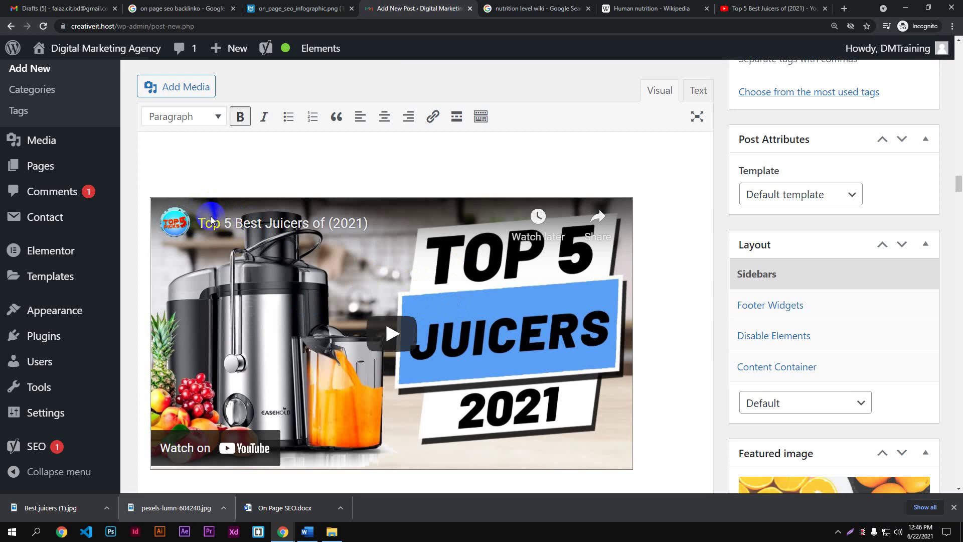
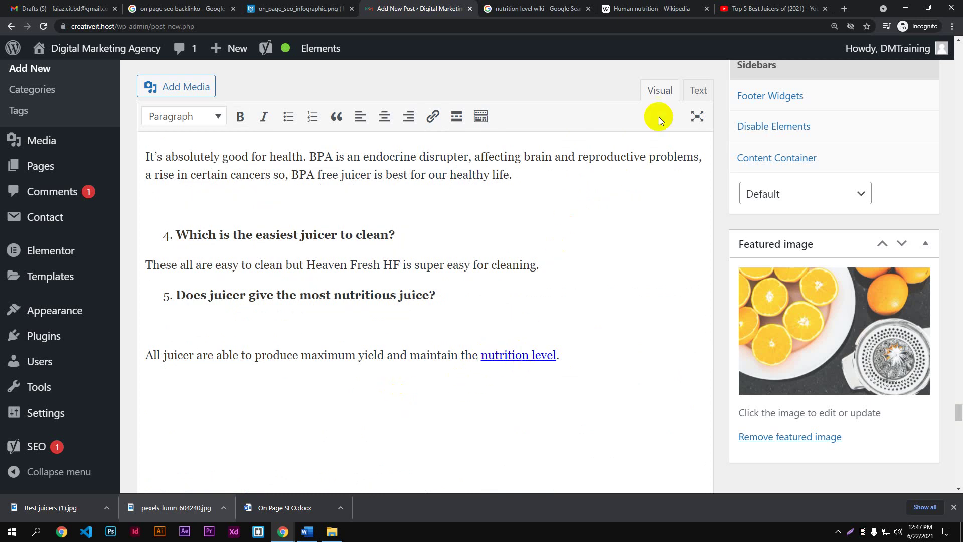
- Check the end of the post in the HTML and visual views, and examine the Yoast SEO readability analysis
left_click(696, 92)
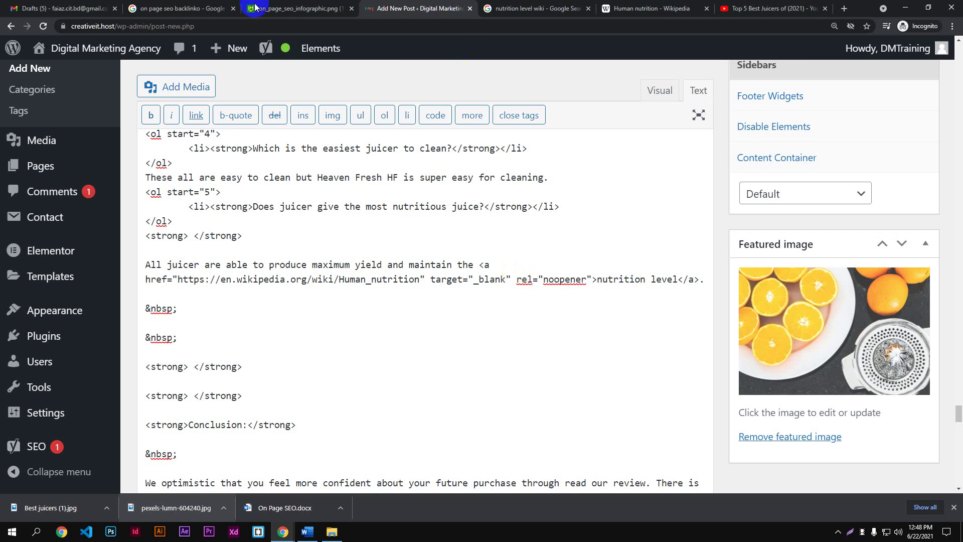
left_click(666, 88)
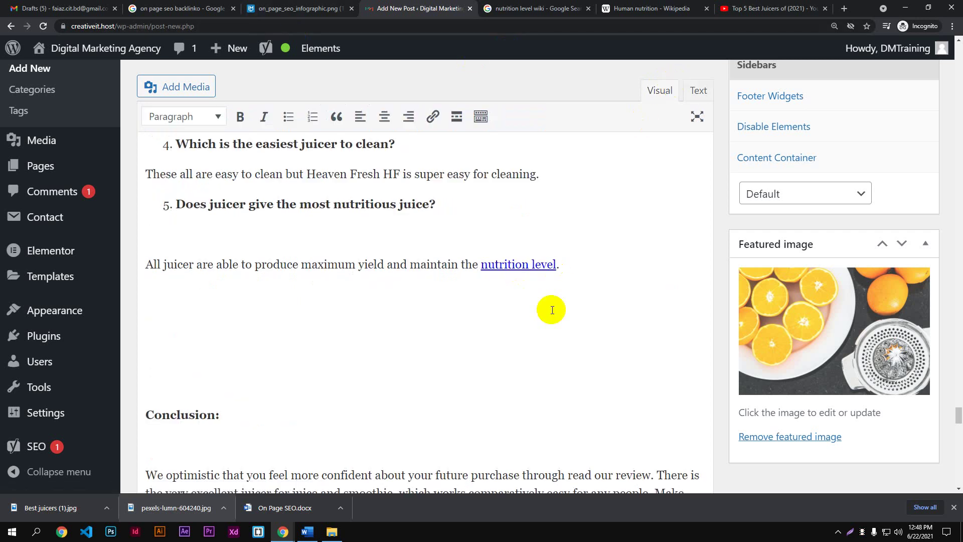
scroll(552, 310, "up", 1)
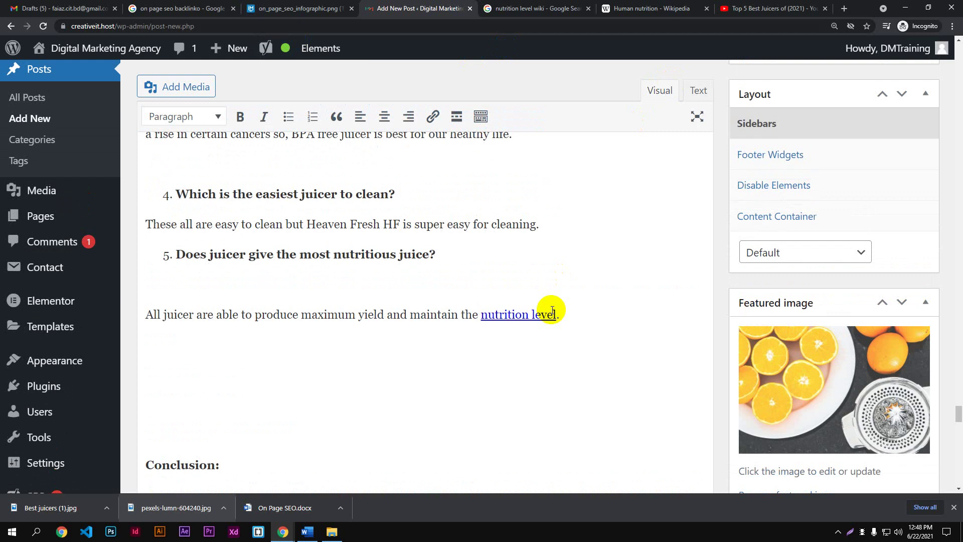
scroll(552, 310, "down", 4)
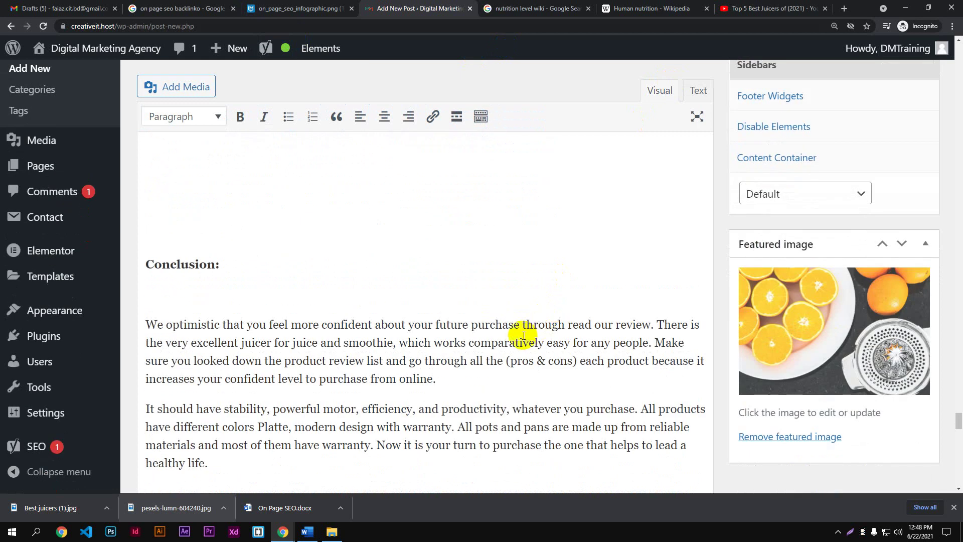
scroll(526, 331, "down", 8)
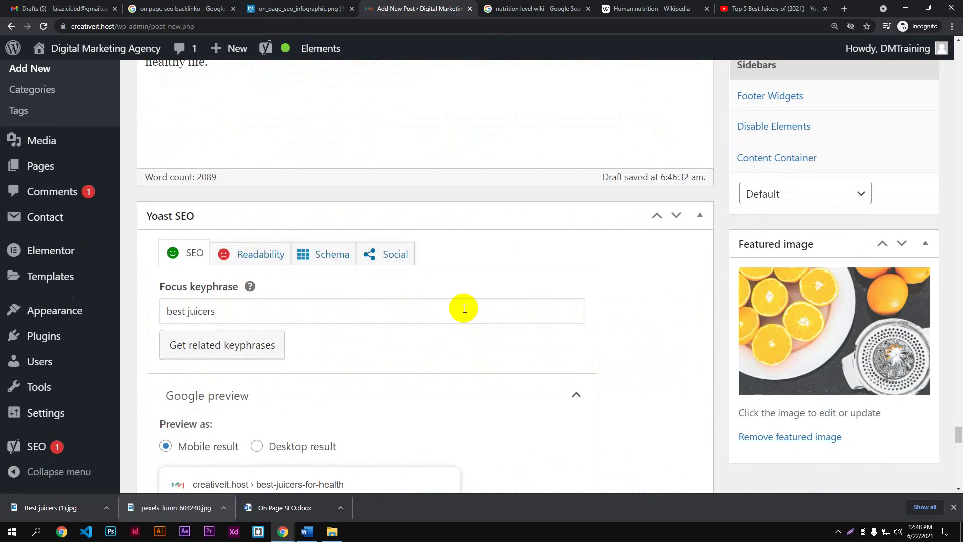
left_click(269, 257)
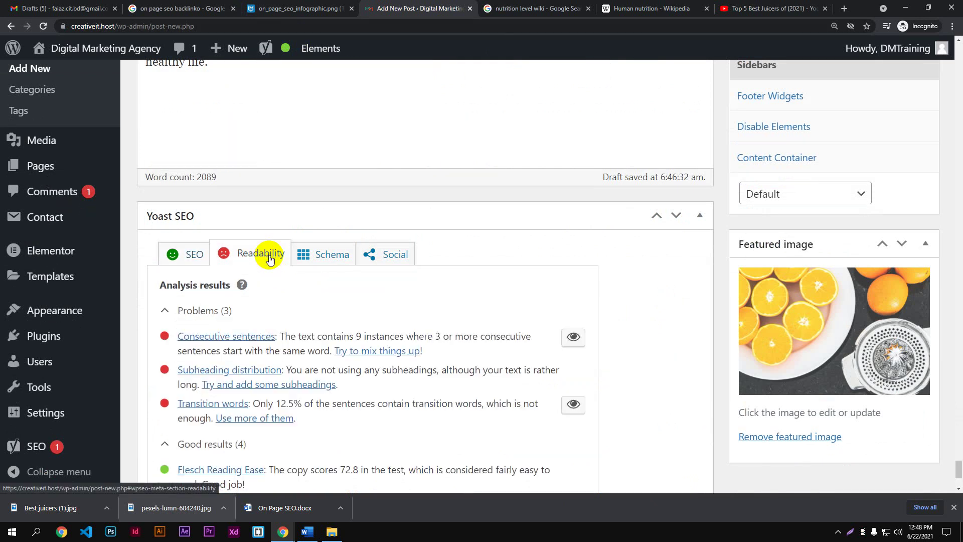
scroll(305, 263, "down", 2)
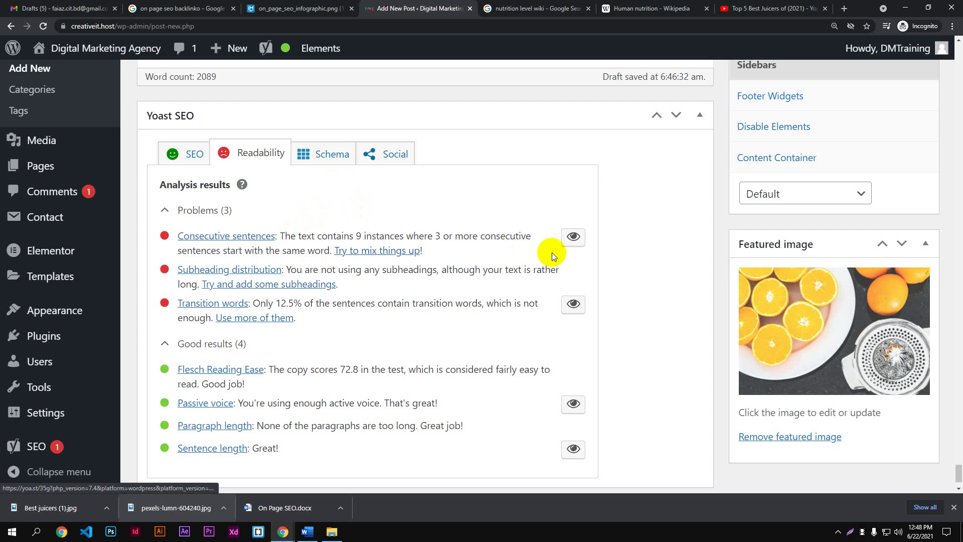
- Highlight the consecutive sentences flagged by the readability analysis and examine the marked passages throughout the post
left_click(574, 237)
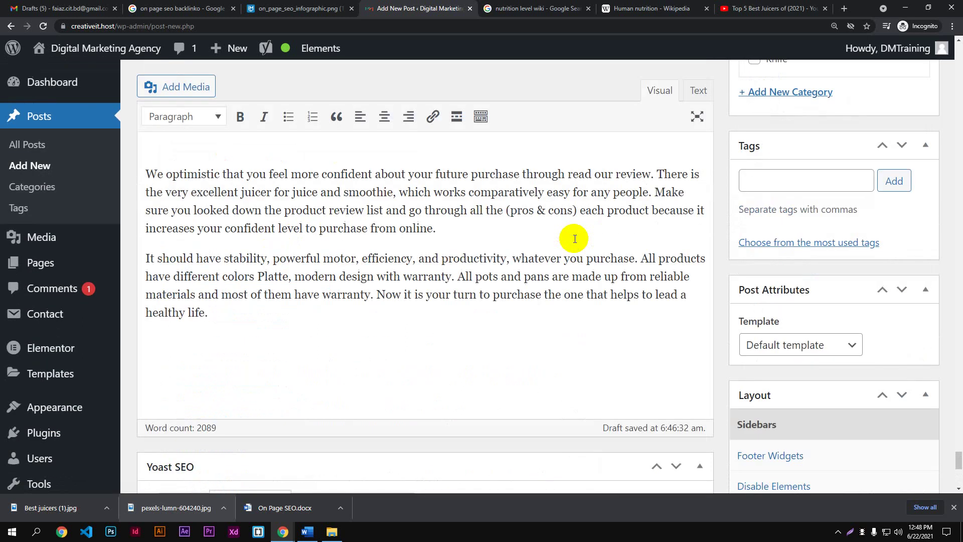
scroll(574, 238, "up", 15)
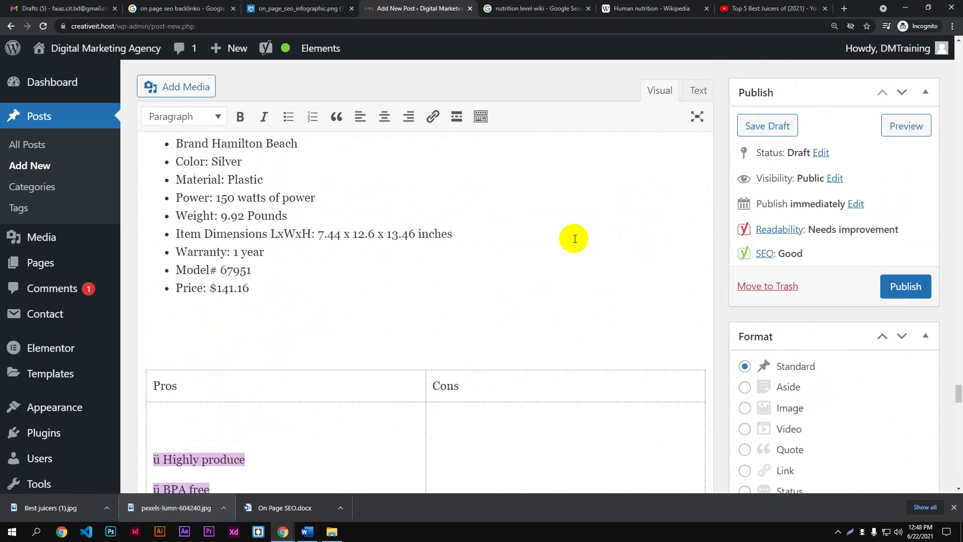
scroll(382, 281, "down", 6)
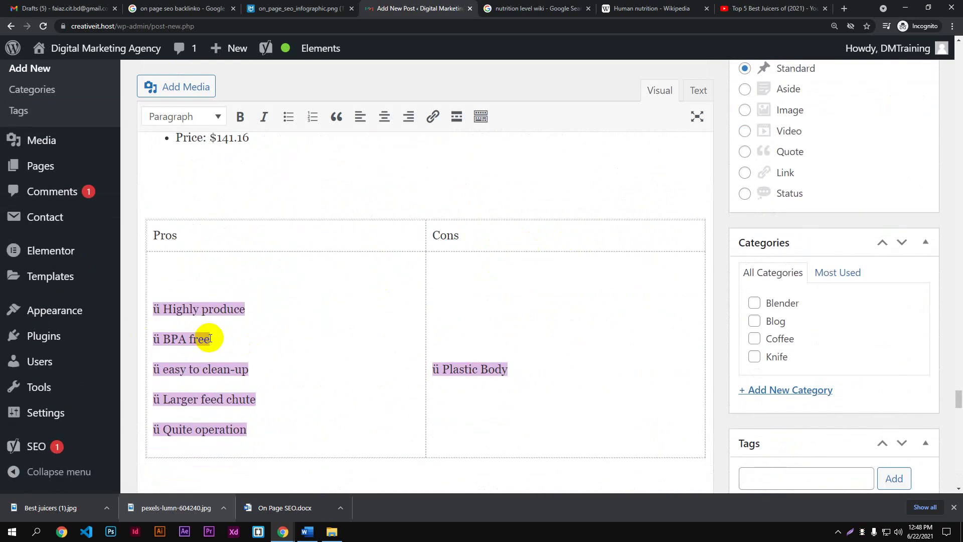
scroll(209, 339, "up", 6)
scroll(209, 338, "down", 10)
scroll(215, 336, "up", 4)
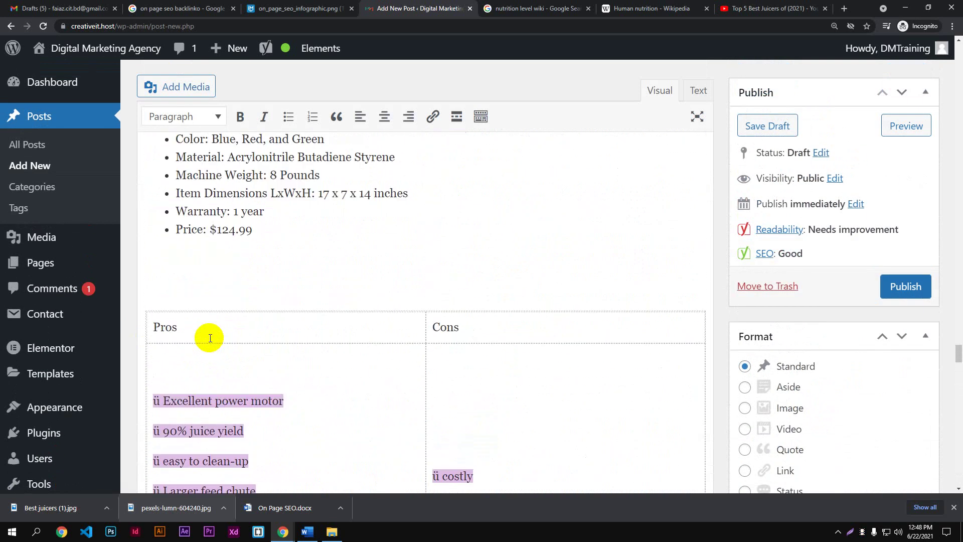
scroll(219, 337, "down", 4)
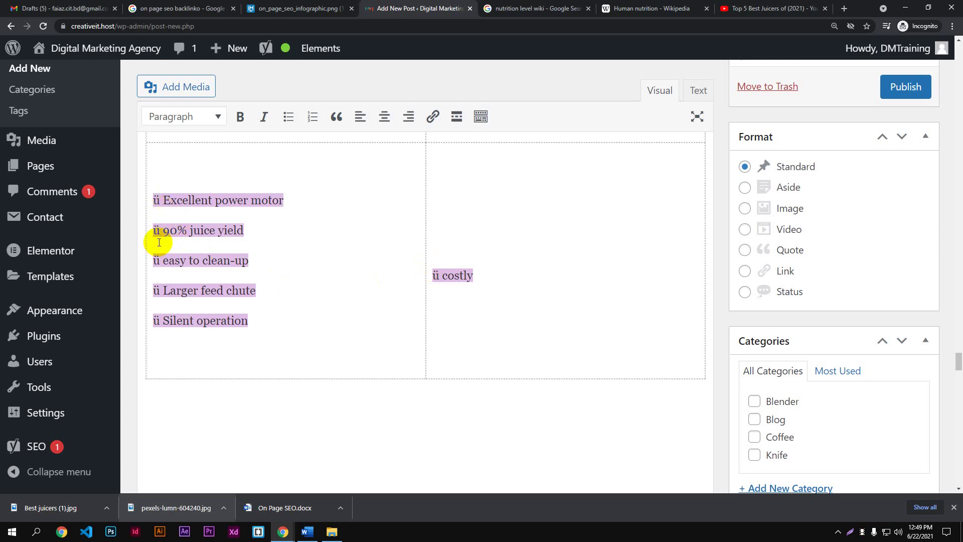
scroll(159, 242, "up", 15)
scroll(159, 242, "down", 3)
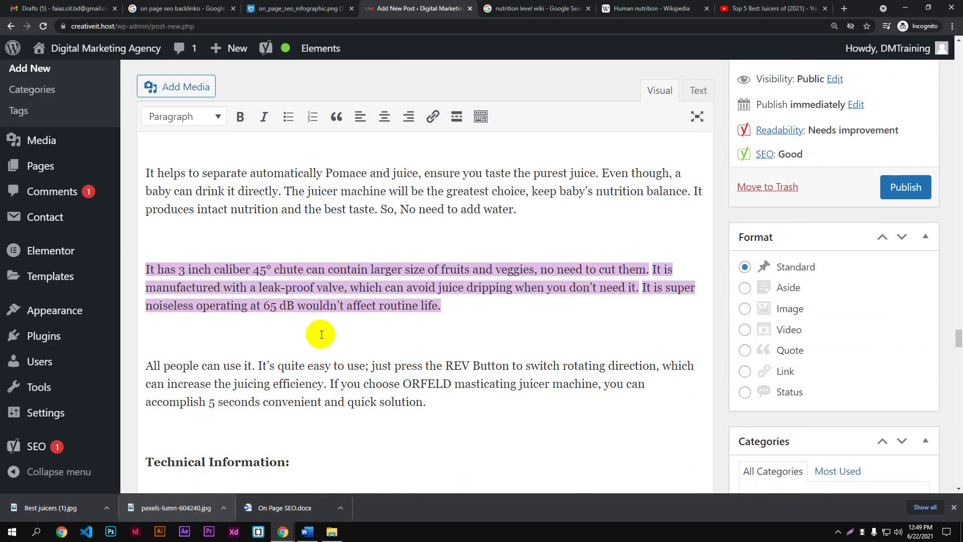
scroll(633, 290, "down", 15)
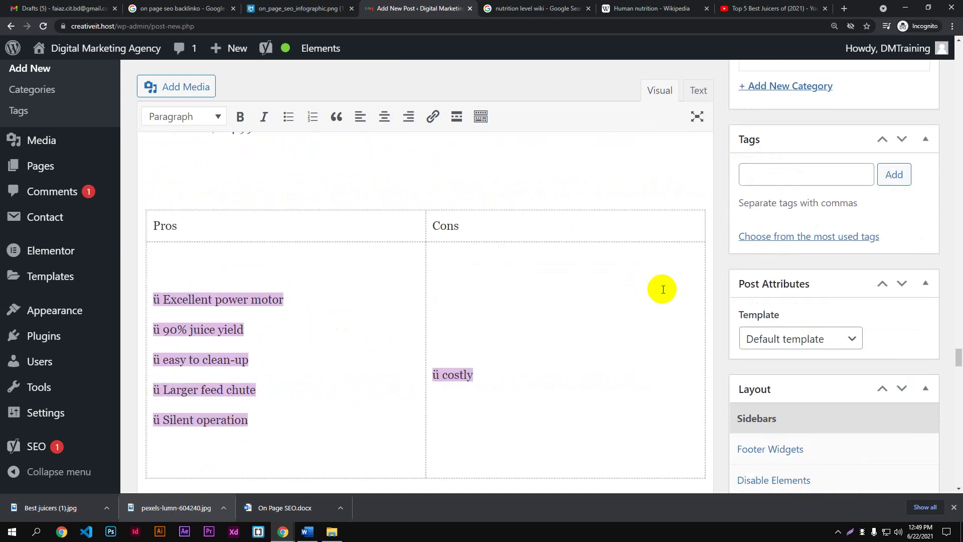
scroll(663, 290, "down", 20)
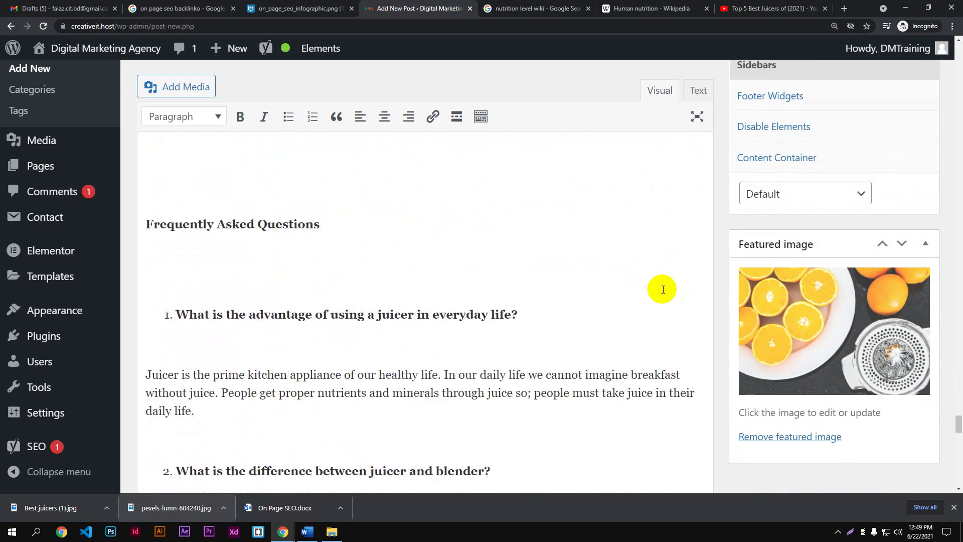
scroll(663, 290, "down", 15)
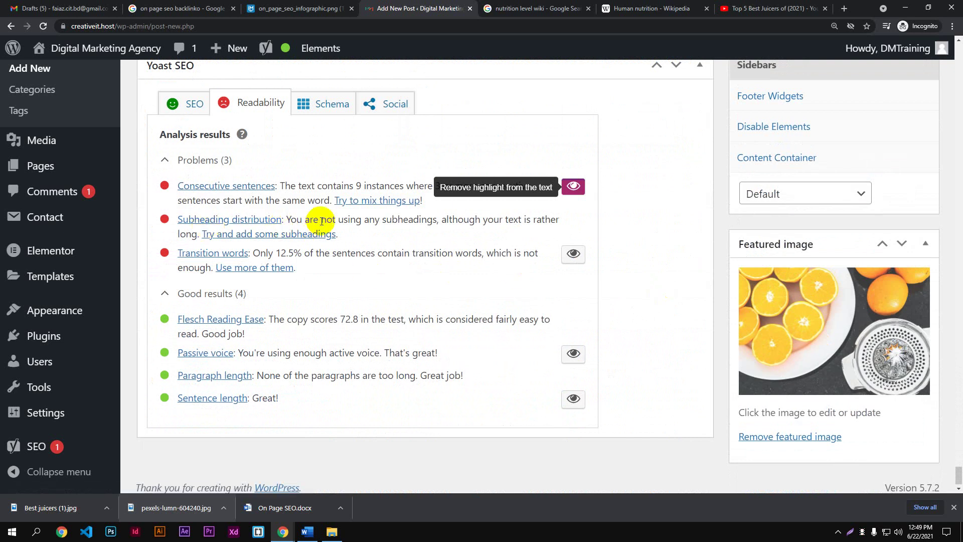
- Format the "Conclusion:" line near the end of the post as Heading 2
scroll(318, 218, "up", 10)
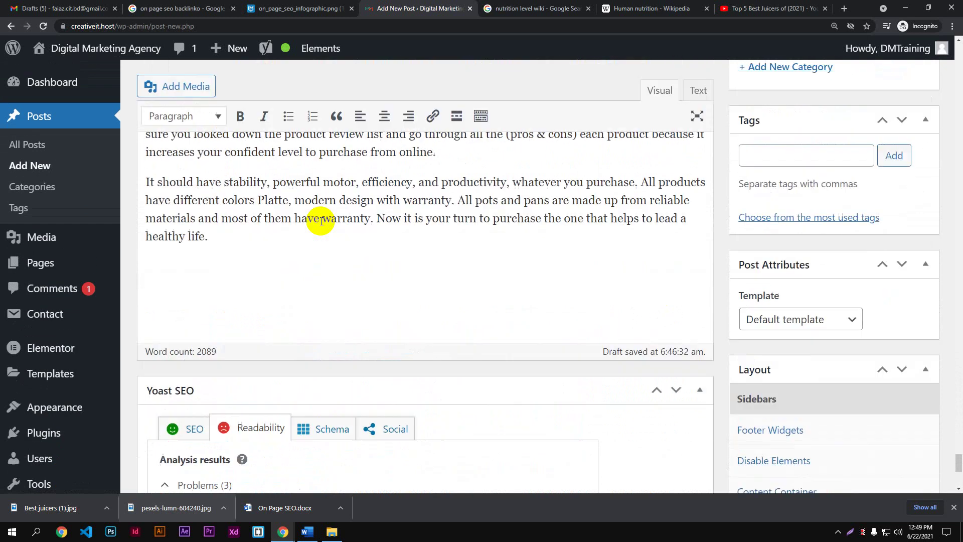
scroll(280, 261, "up", 1)
left_click(194, 366)
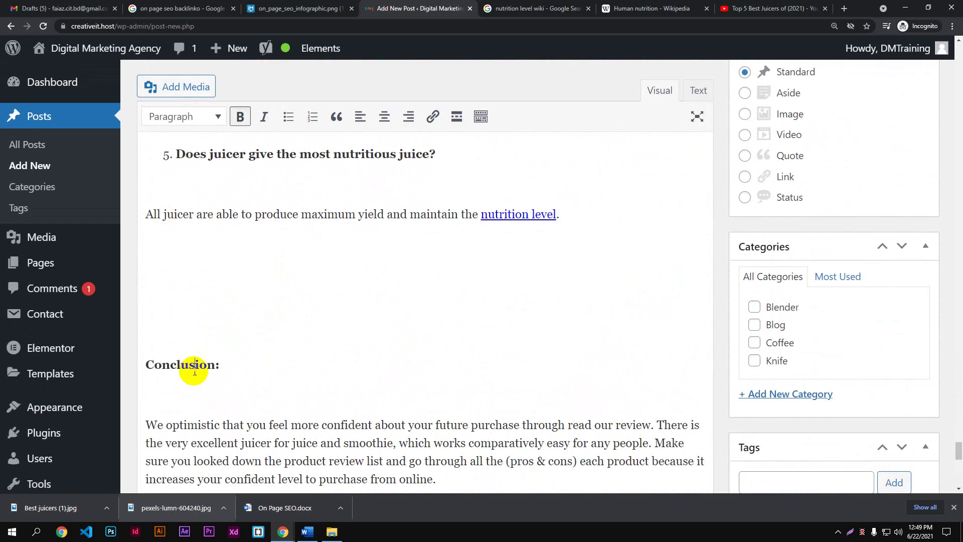
left_click_drag(216, 367, 205, 368)
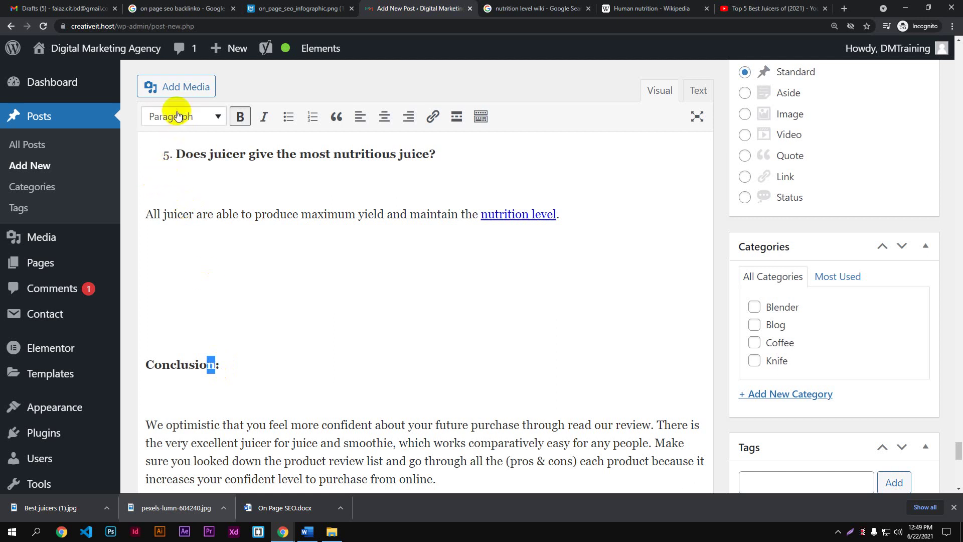
left_click(221, 368)
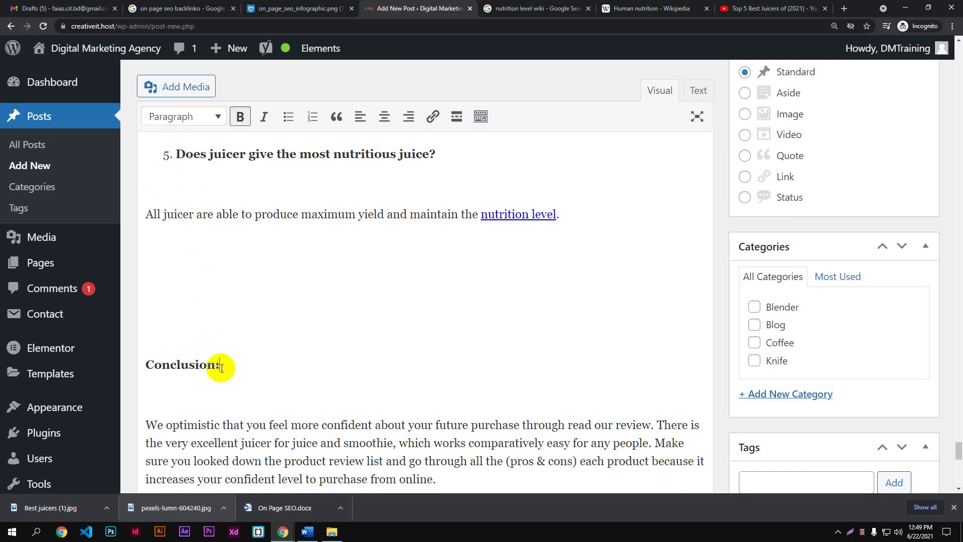
left_click_drag(221, 367, 142, 366)
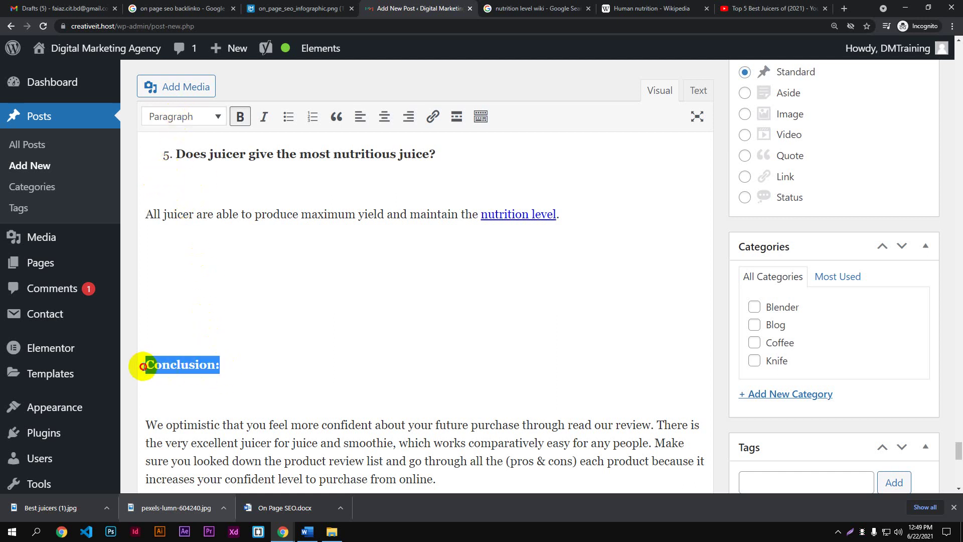
left_click(189, 116)
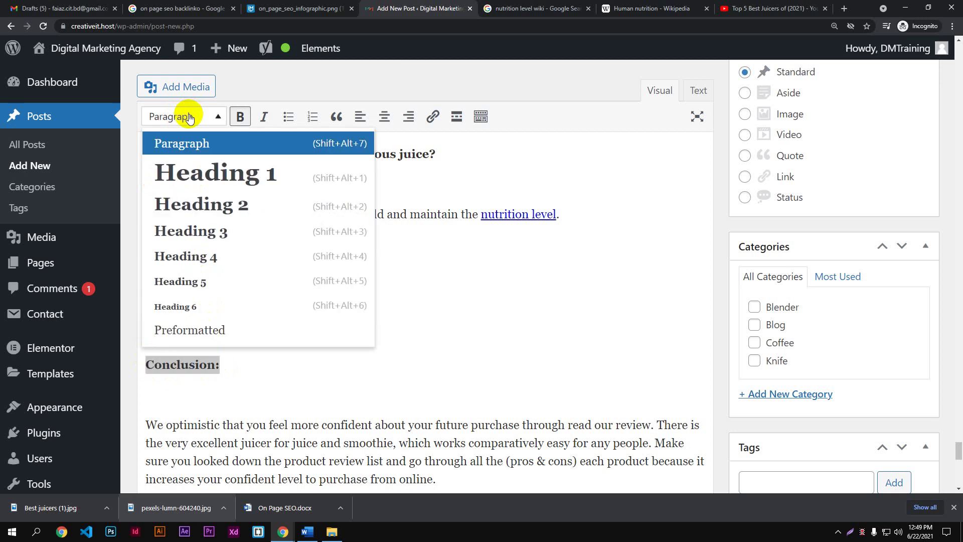
left_click(182, 204)
left_click(343, 305)
- Recheck the subheading distribution and other problems in the readability analysis against the conclusion heading
scroll(343, 305, "down", 10)
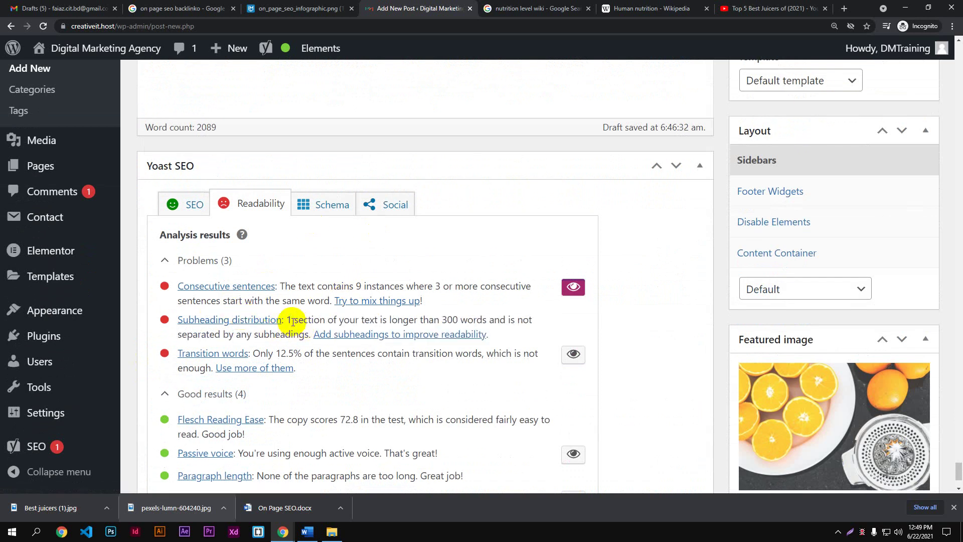
scroll(293, 322, "up", 7)
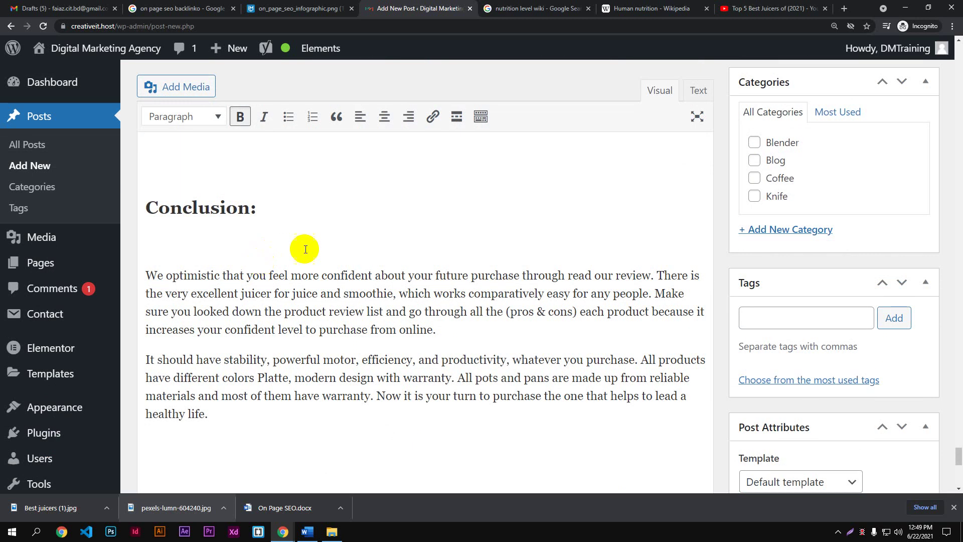
scroll(306, 249, "down", 7)
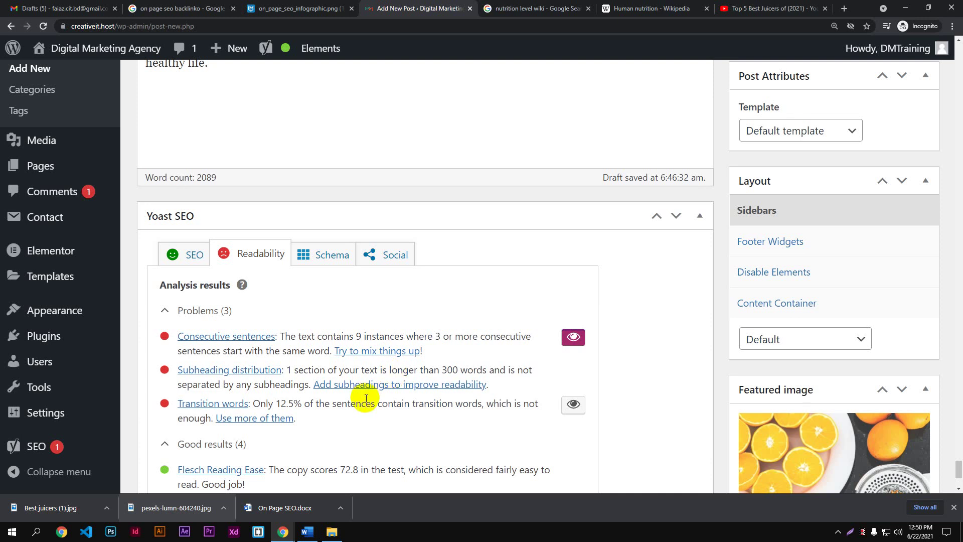
scroll(365, 400, "down", 1)
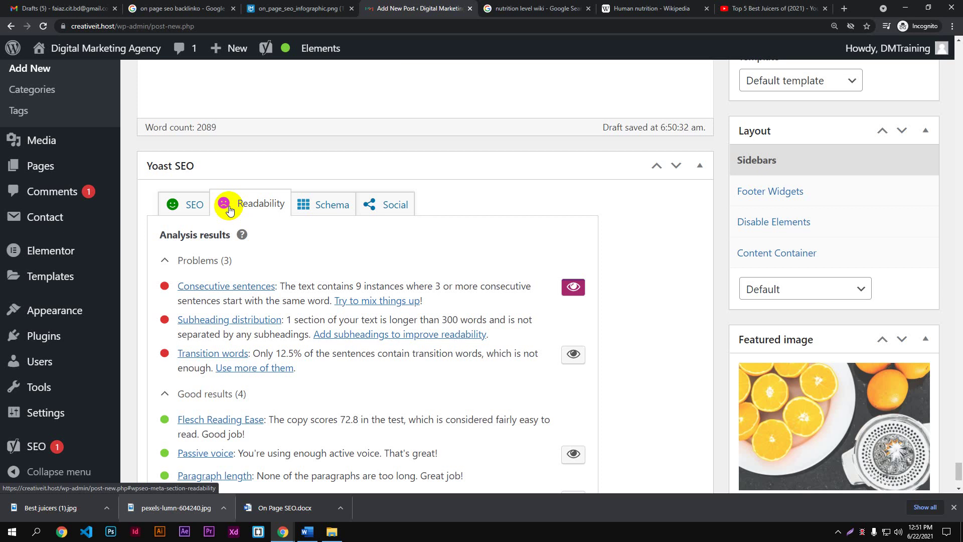
- Select the two conclusion paragraphs and read back through the frequently asked questions above them
scroll(229, 210, "up", 8)
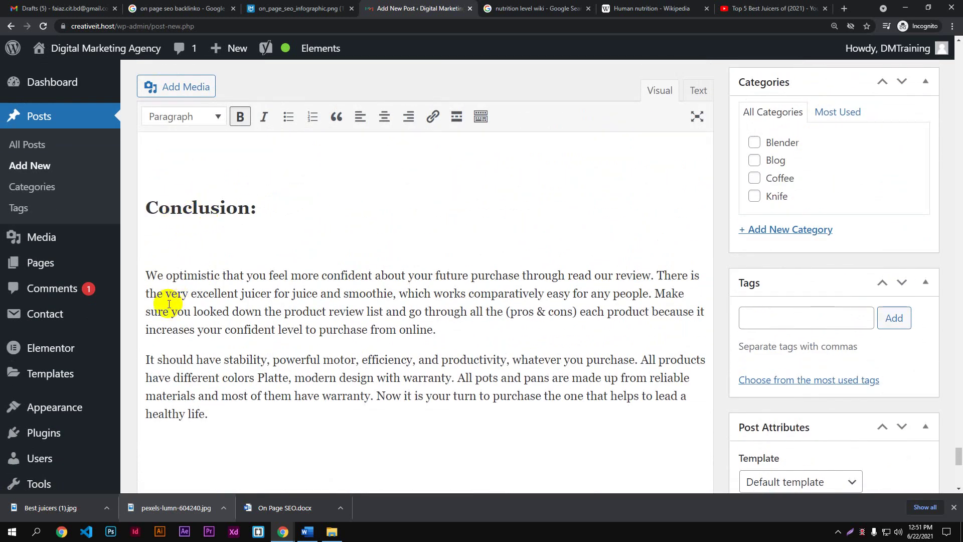
left_click_drag(146, 275, 206, 418)
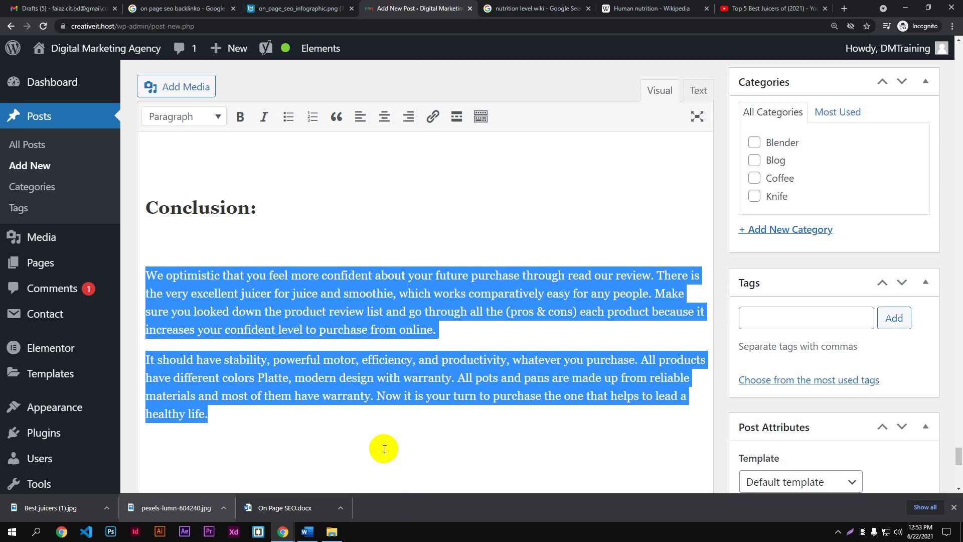
scroll(385, 448, "up", 15)
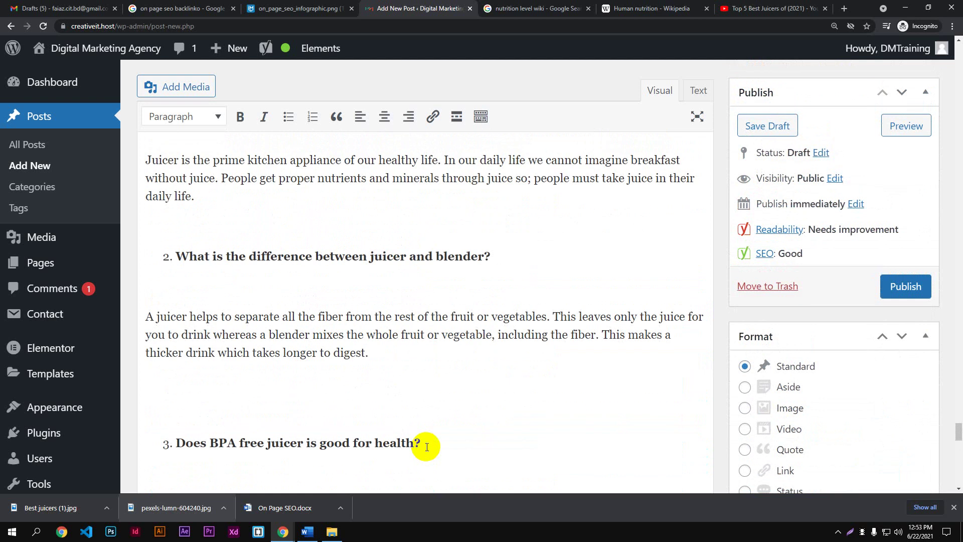
scroll(427, 447, "up", 1)
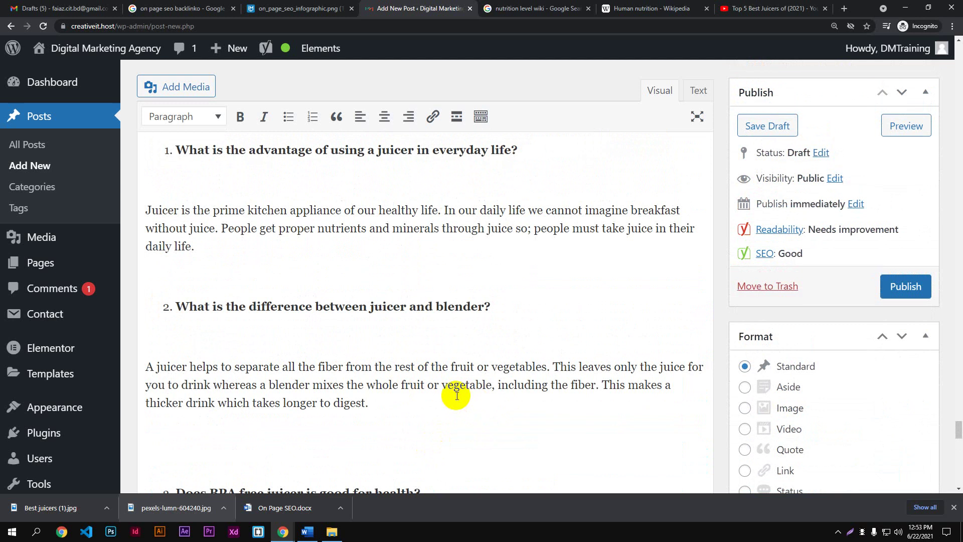
- Read through the frequently asked questions and conclusion, and examine the page type and article type in the Yoast SEO schema settings
scroll(454, 386, "up", 3)
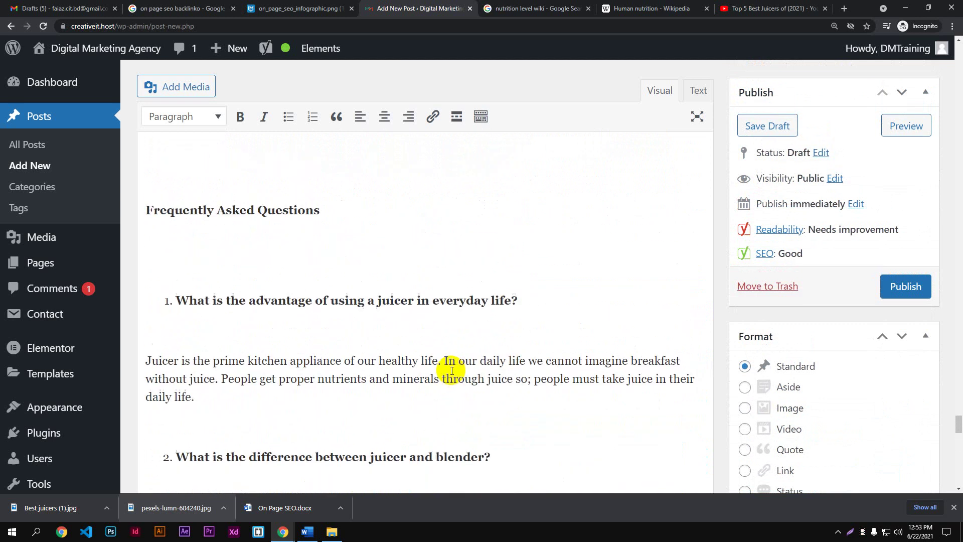
scroll(452, 370, "down", 15)
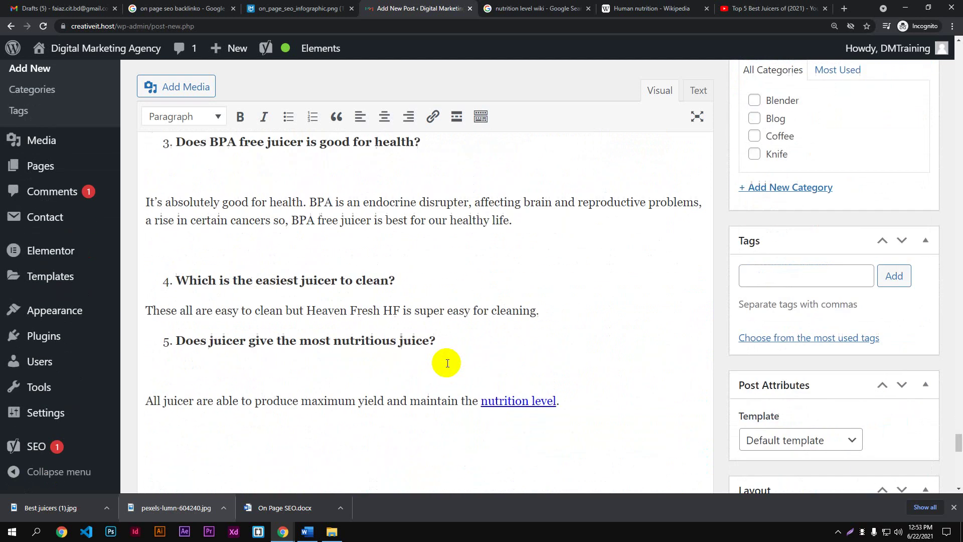
triple_click(447, 366)
scroll(477, 341, "down", 5)
scroll(542, 336, "down", 2)
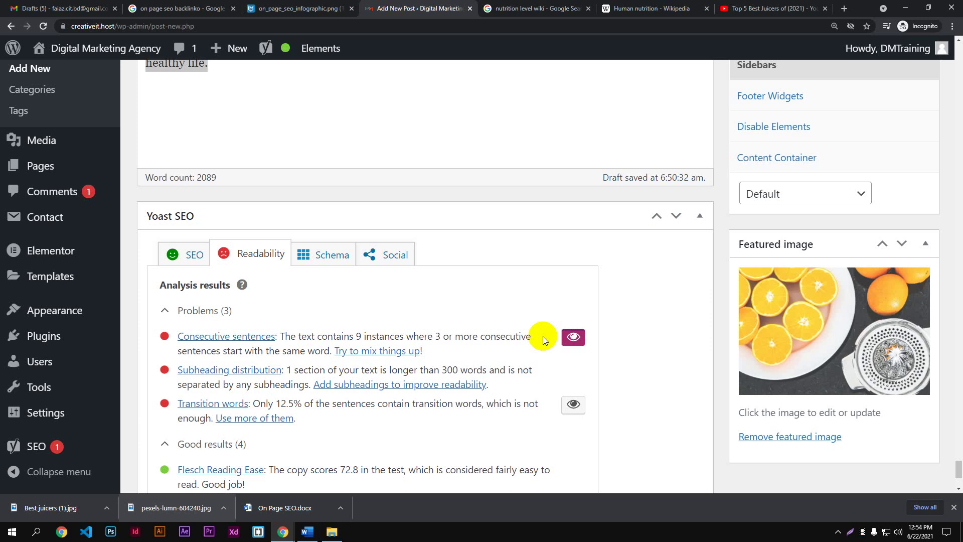
left_click(336, 260)
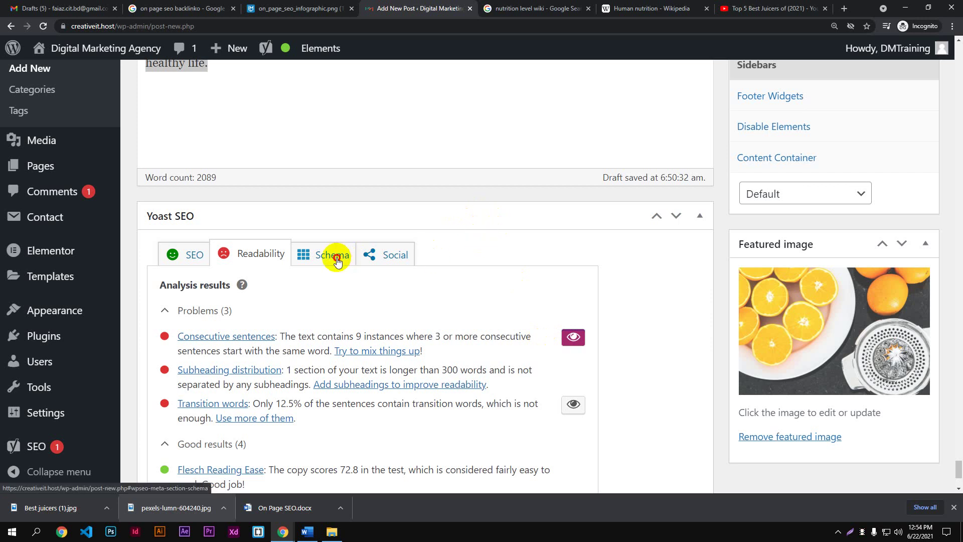
scroll(534, 143, "down", 2)
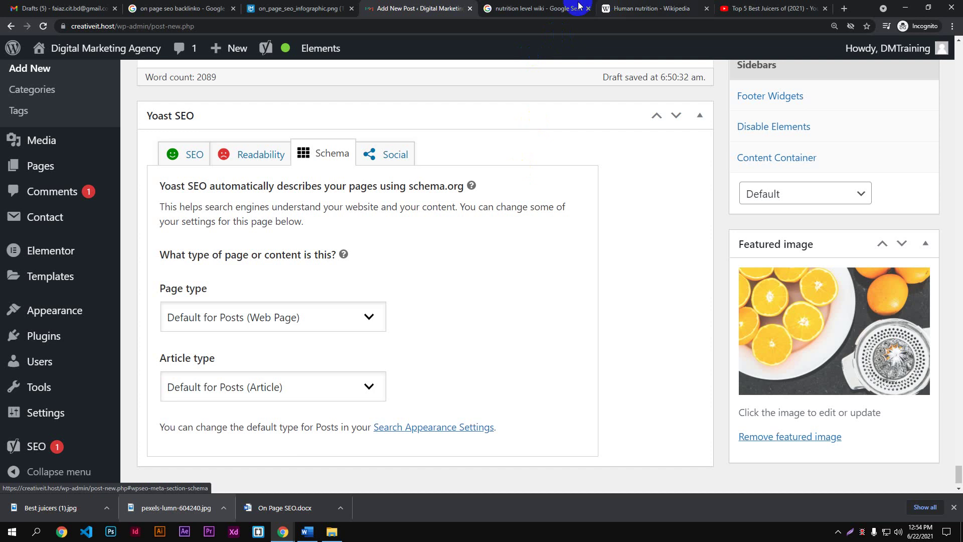
- Look through the open Google search and image results, and close the Wikipedia page on human nutrition
left_click(530, 9)
scroll(437, 207, "down", 10)
scroll(439, 205, "down", 6)
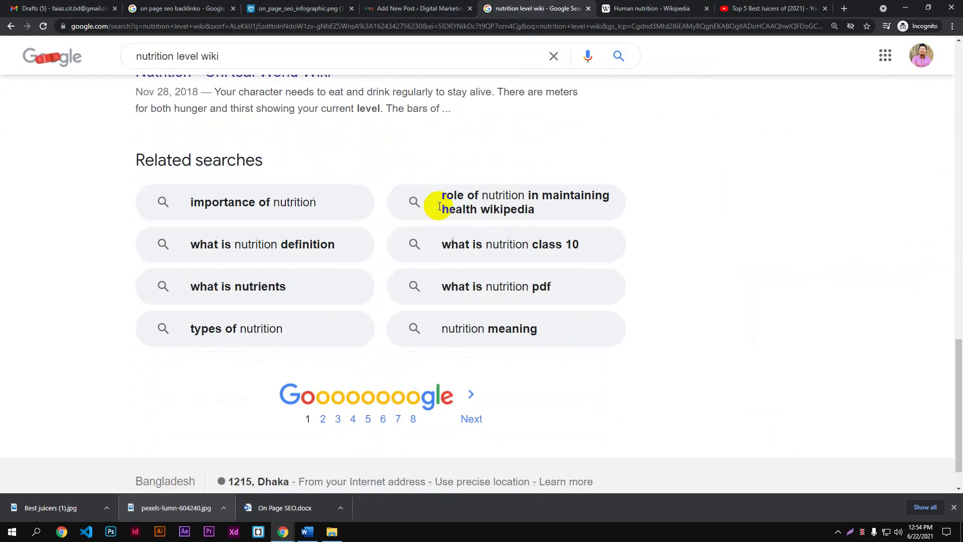
left_click(211, 9)
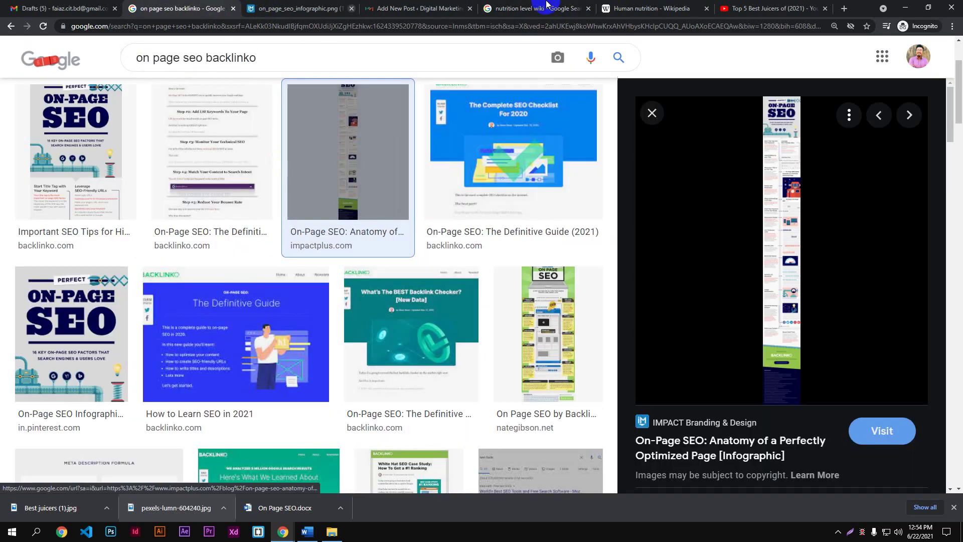
left_click(645, 9)
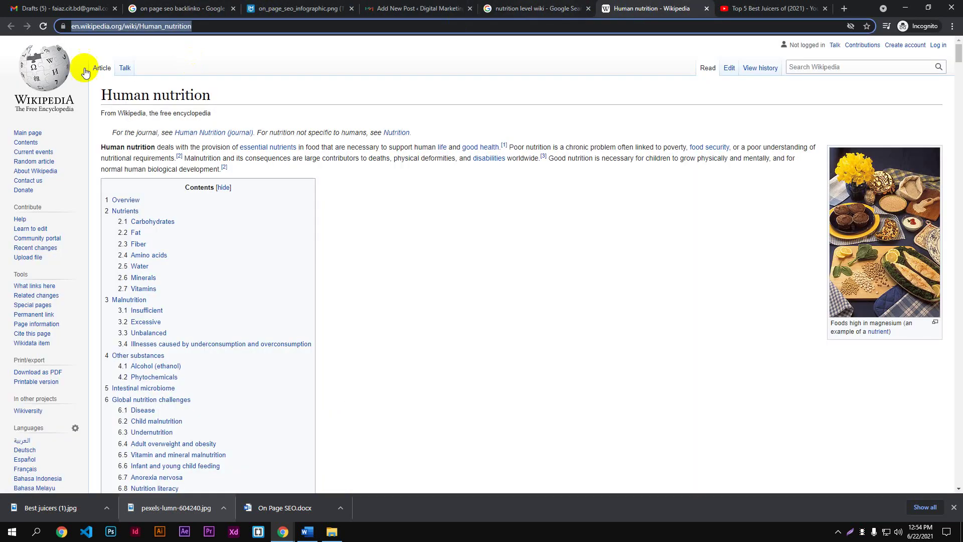
left_click(527, 8)
left_click(707, 9)
- Search Google for "best juicers" and examine the featured snippet, ranking results and related searches
scroll(602, 229, "up", 10)
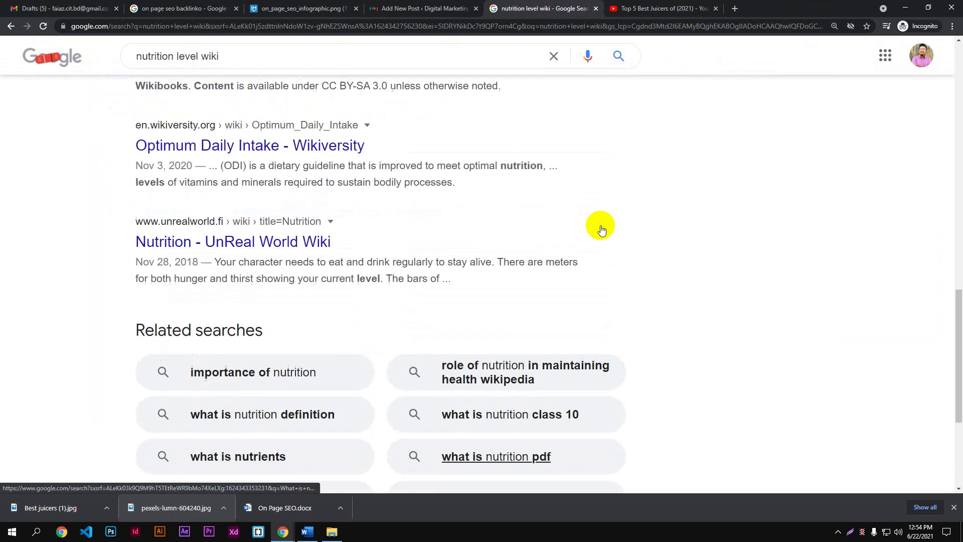
left_click_drag(221, 57, 106, 72)
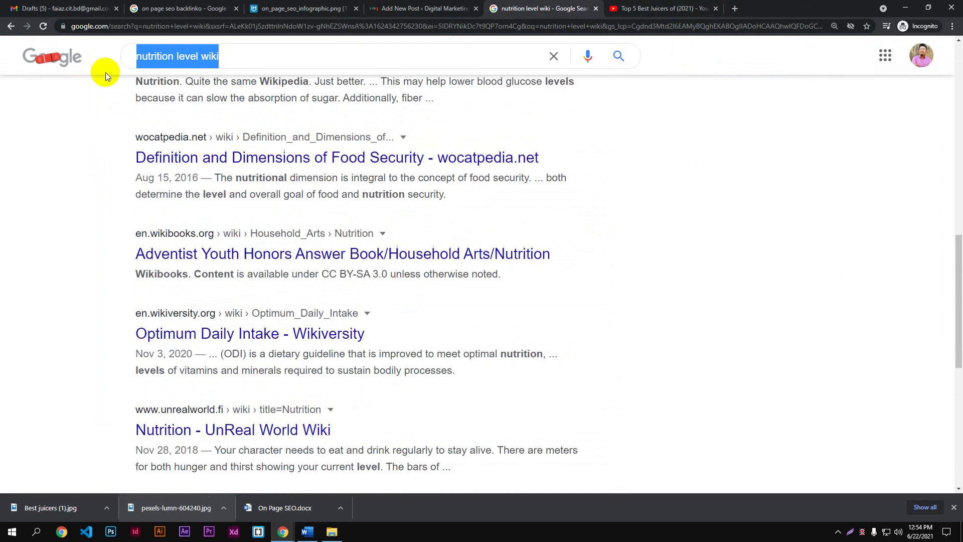
type("best")
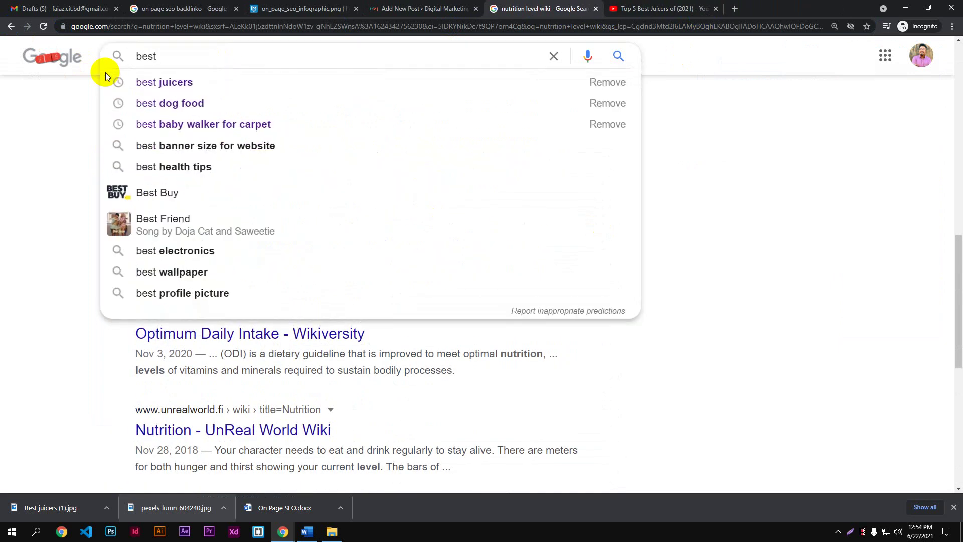
key("Down")
key("Return")
scroll(296, 226, "down", 20)
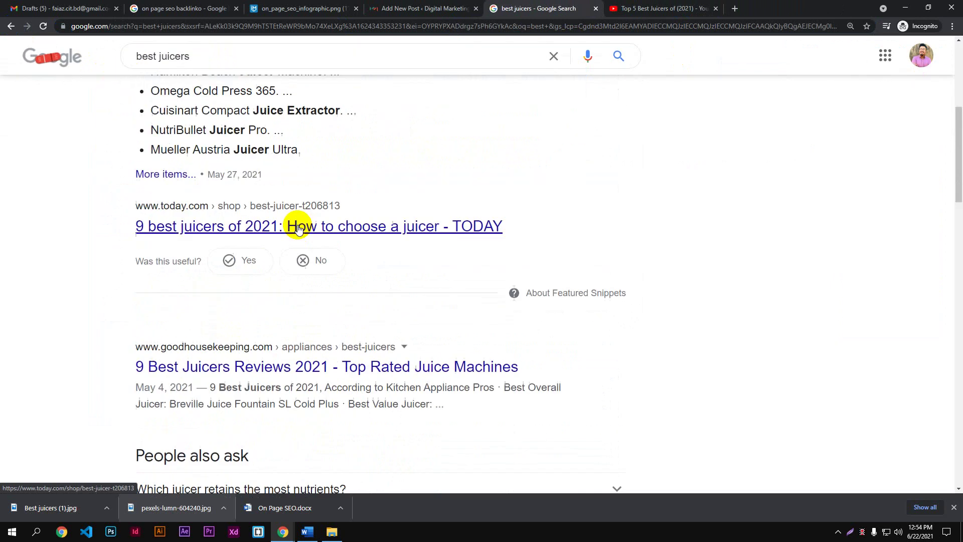
scroll(298, 223, "down", 8)
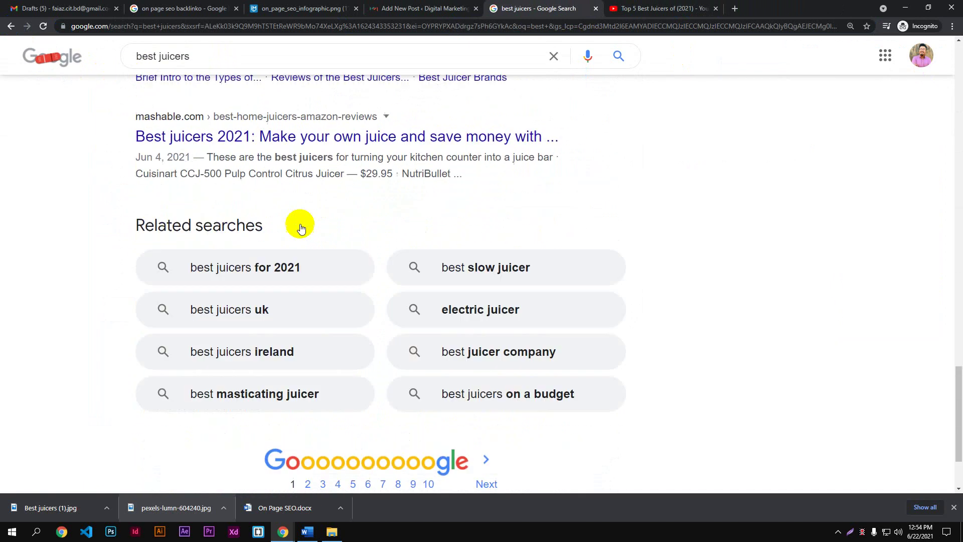
scroll(167, 222, "up", 7)
scroll(240, 173, "up", 1)
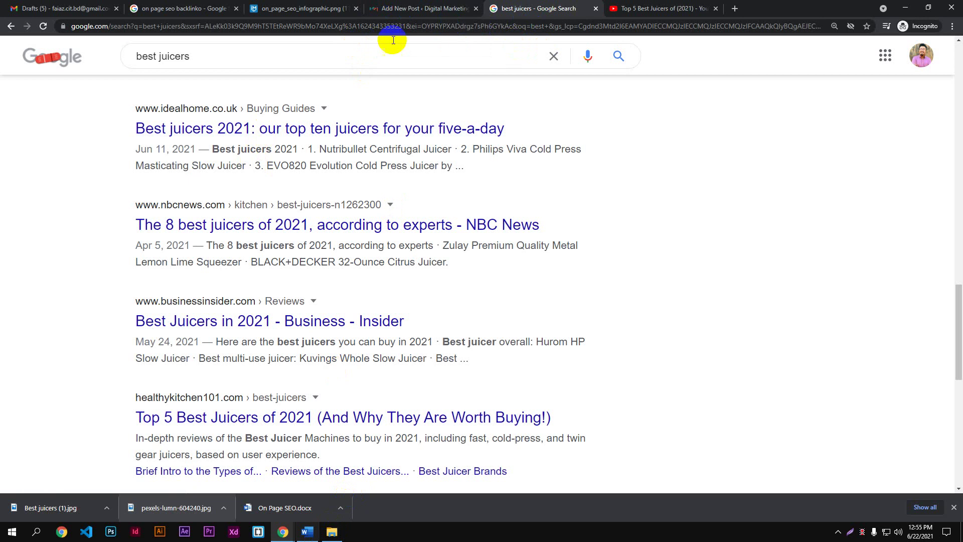
- Return to the WordPress post and examine the Facebook preview and image options in the Yoast SEO social settings
left_click(411, 9)
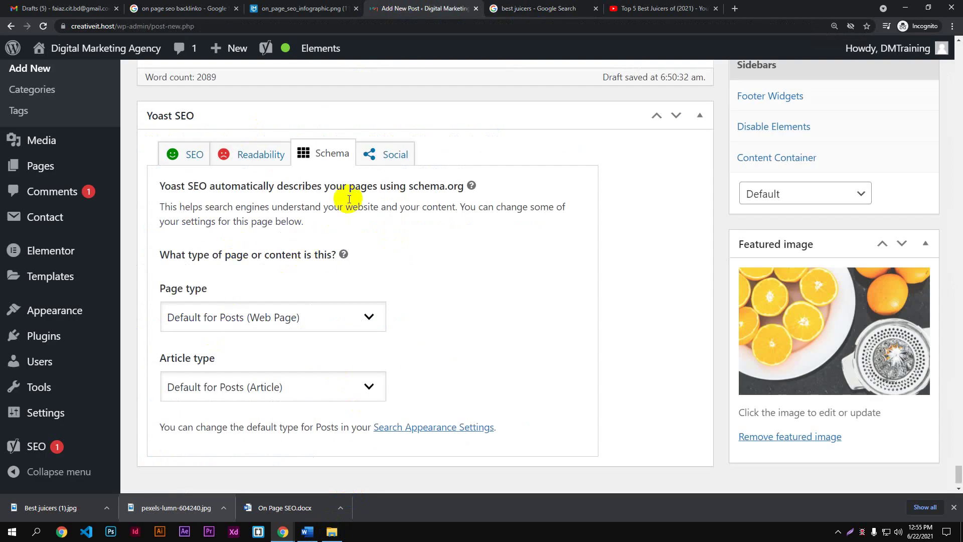
left_click(387, 156)
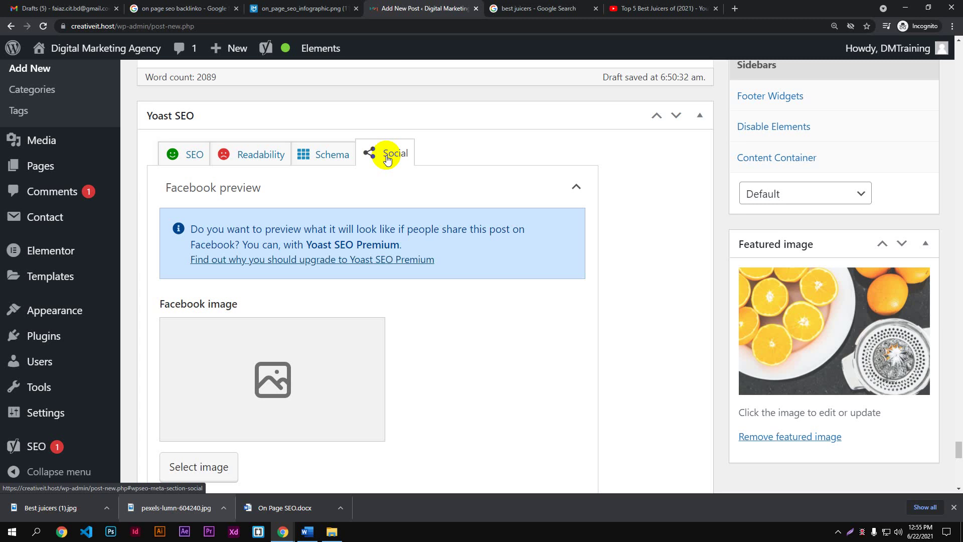
scroll(550, 354, "up", 2)
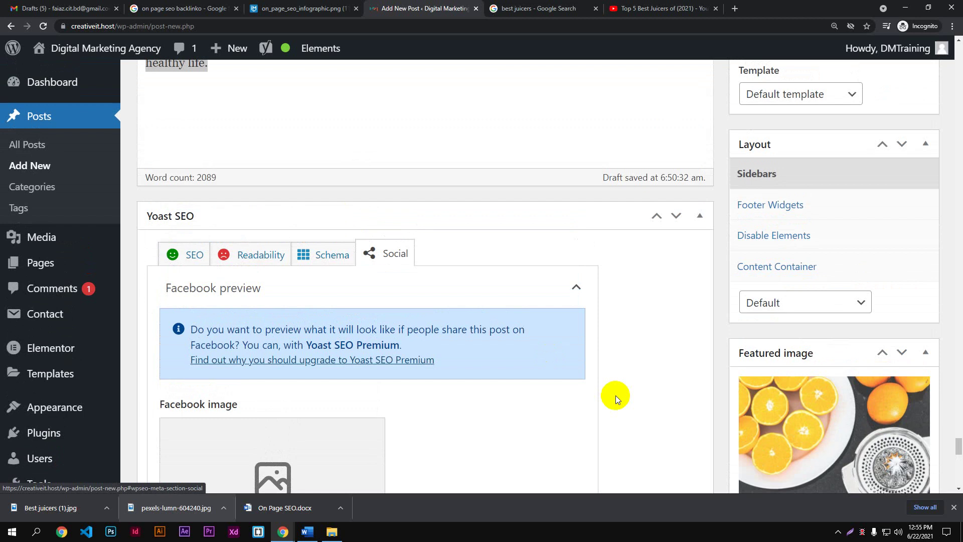
- Close the browser's downloads bar and deselect the two conclusion paragraphs in the post
left_click(953, 507)
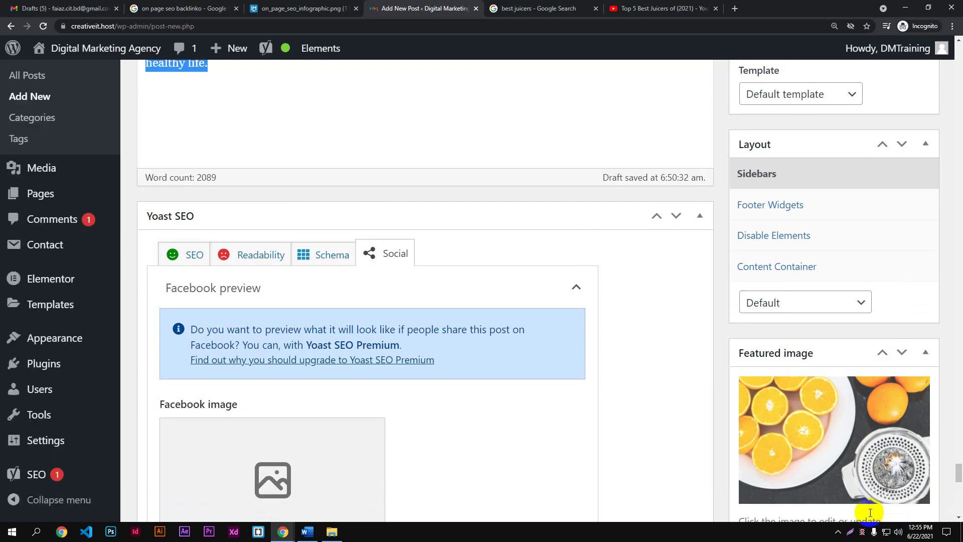
scroll(769, 461, "up", 15)
scroll(813, 354, "down", 9)
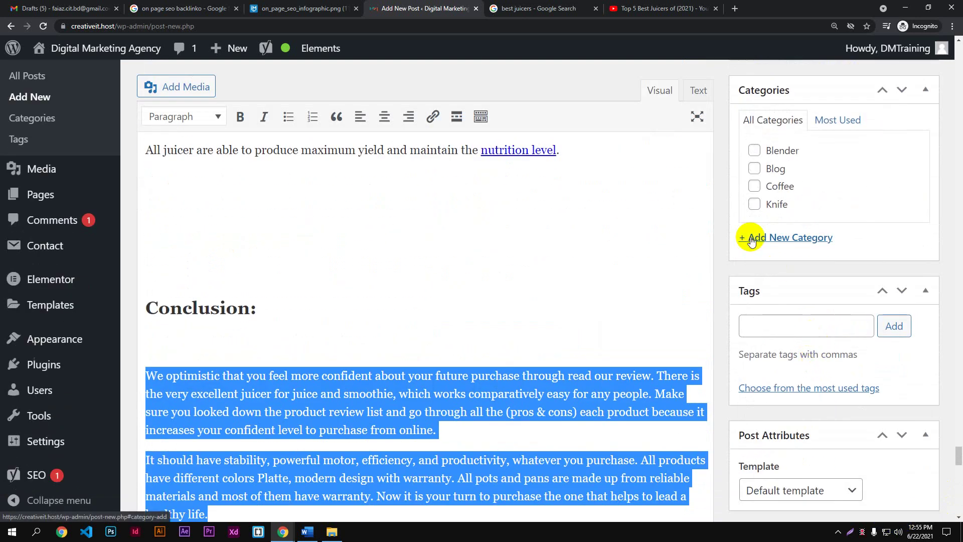
left_click(683, 249)
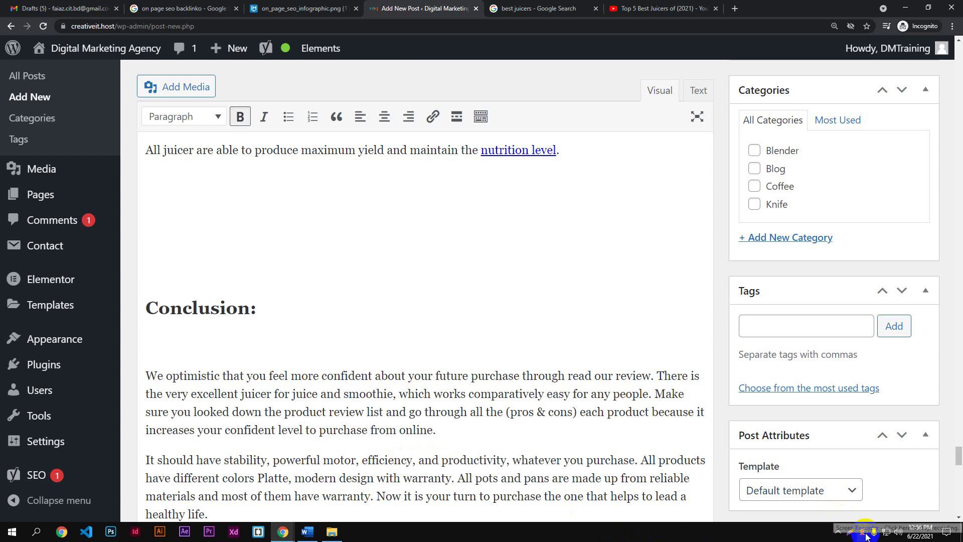
- Review the post from the frequently asked questions back up to its title and permalink
scroll(362, 366, "up", 7)
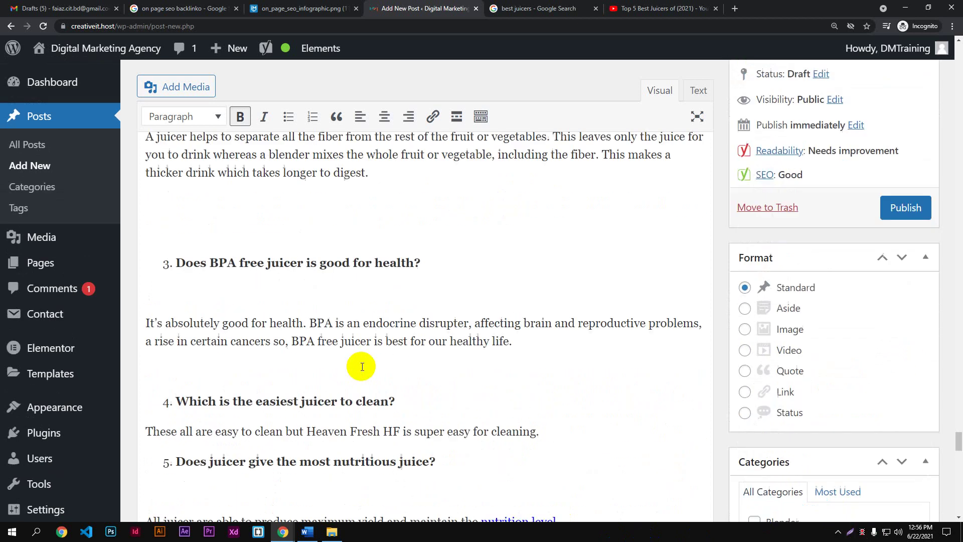
scroll(362, 366, "up", 15)
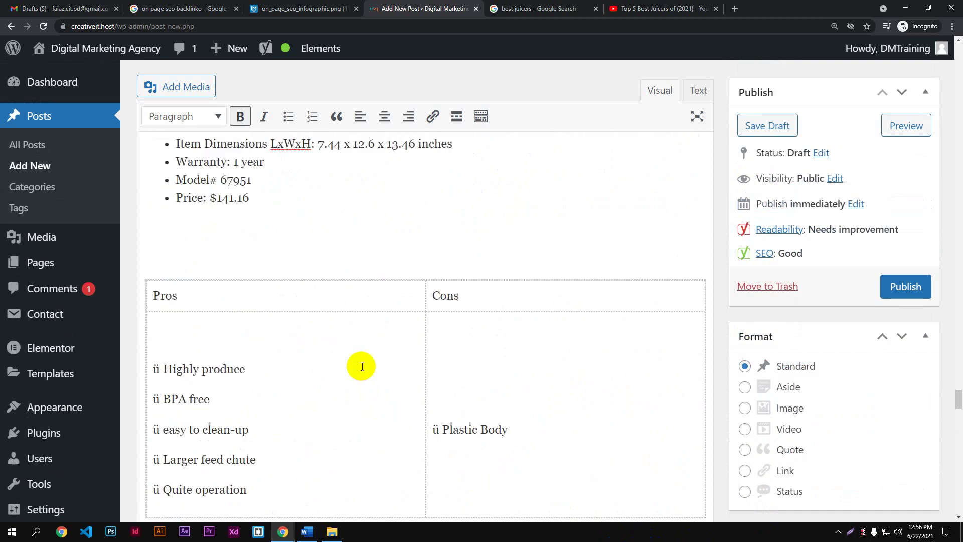
scroll(362, 366, "up", 15)
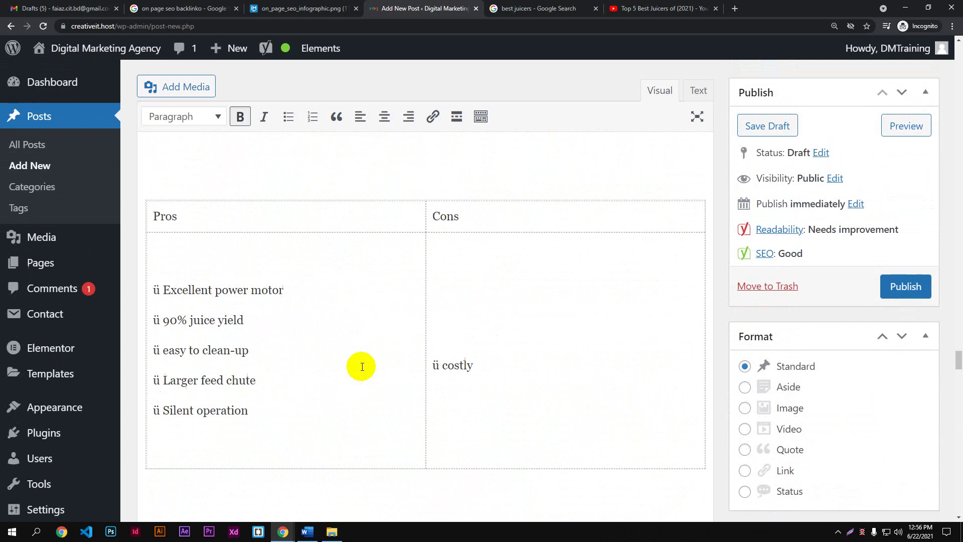
left_click_drag(955, 348, 951, 29)
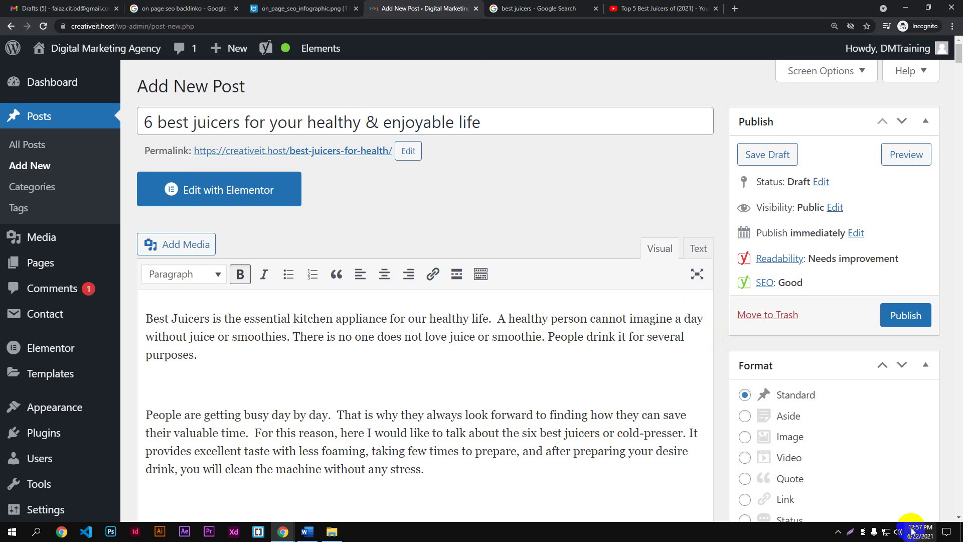
left_click(861, 534)
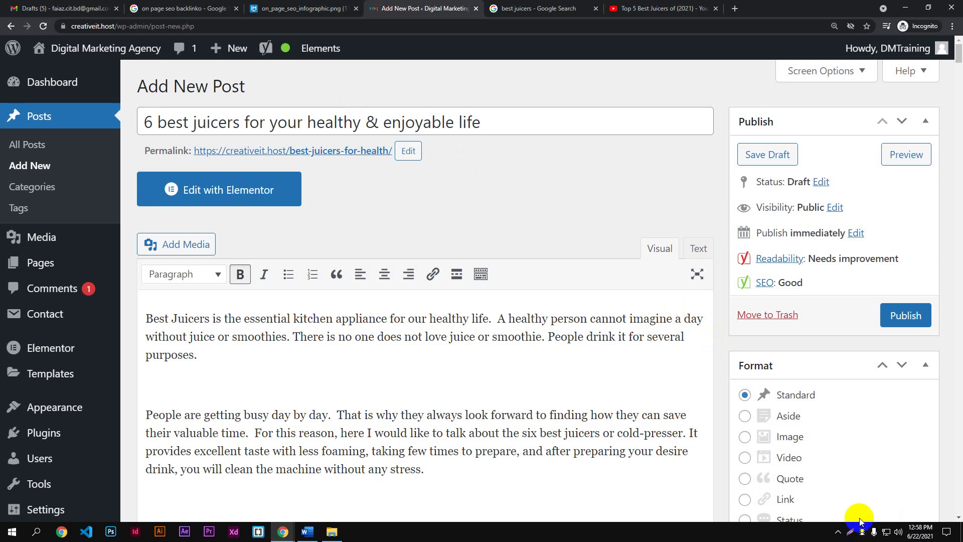